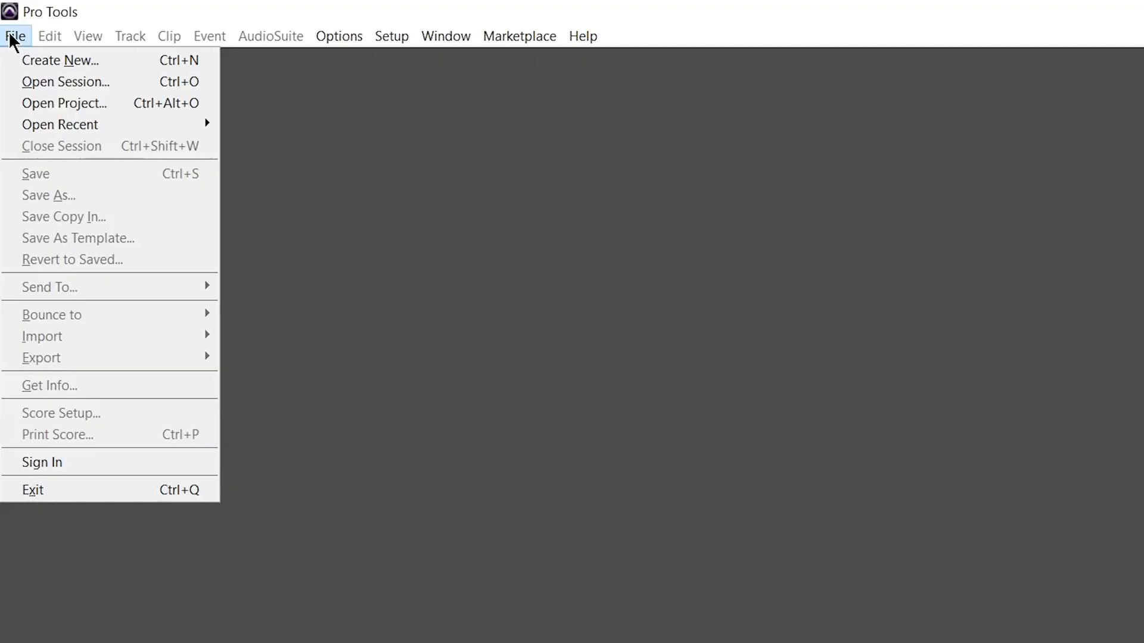
Step: Create a new blank session named "songtodelete" with BWF (.WAV) files at 48 kHz and 32-bit float
left_click(18, 59)
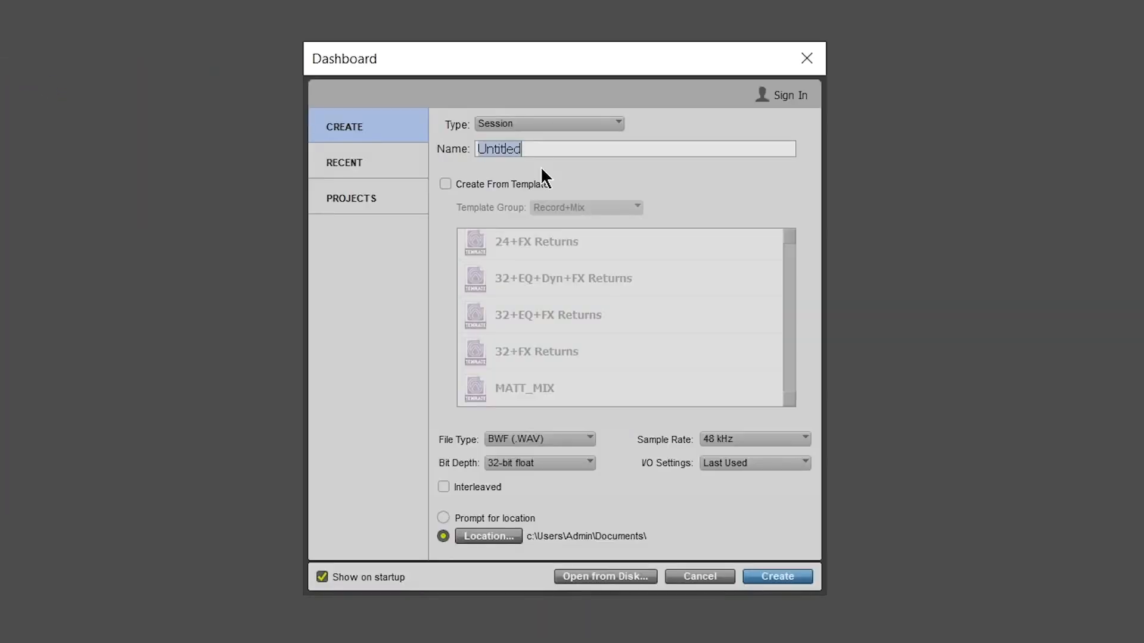
key("BackSpace")
type("songtodelete")
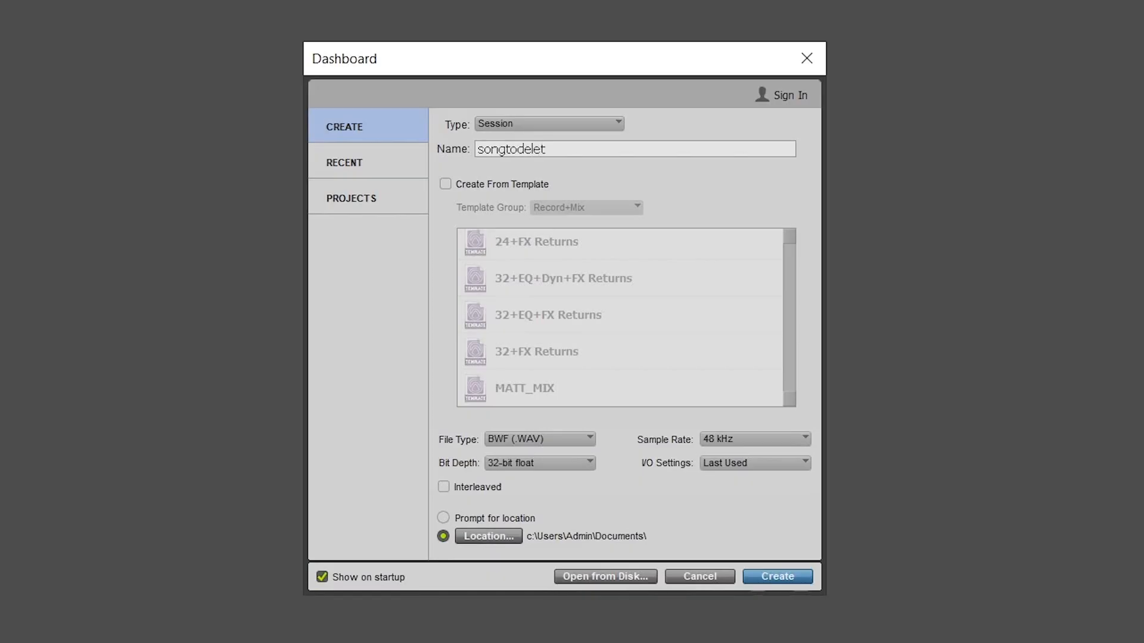
left_click(778, 577)
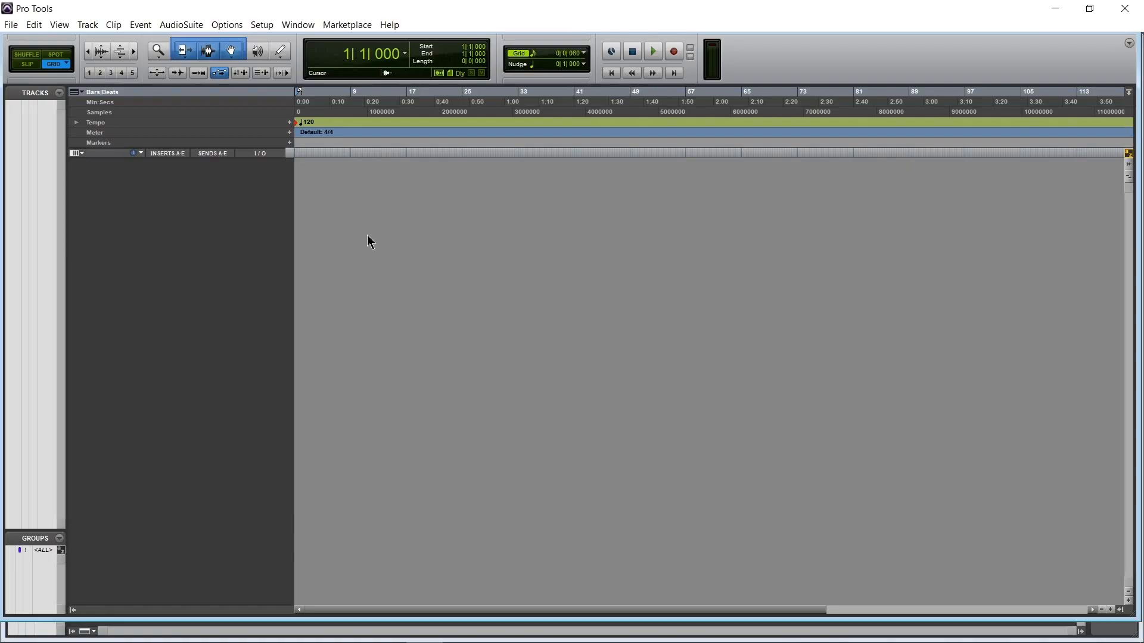
Step: Hide the Samples and Markers rulers above the timeline
right_click(121, 112)
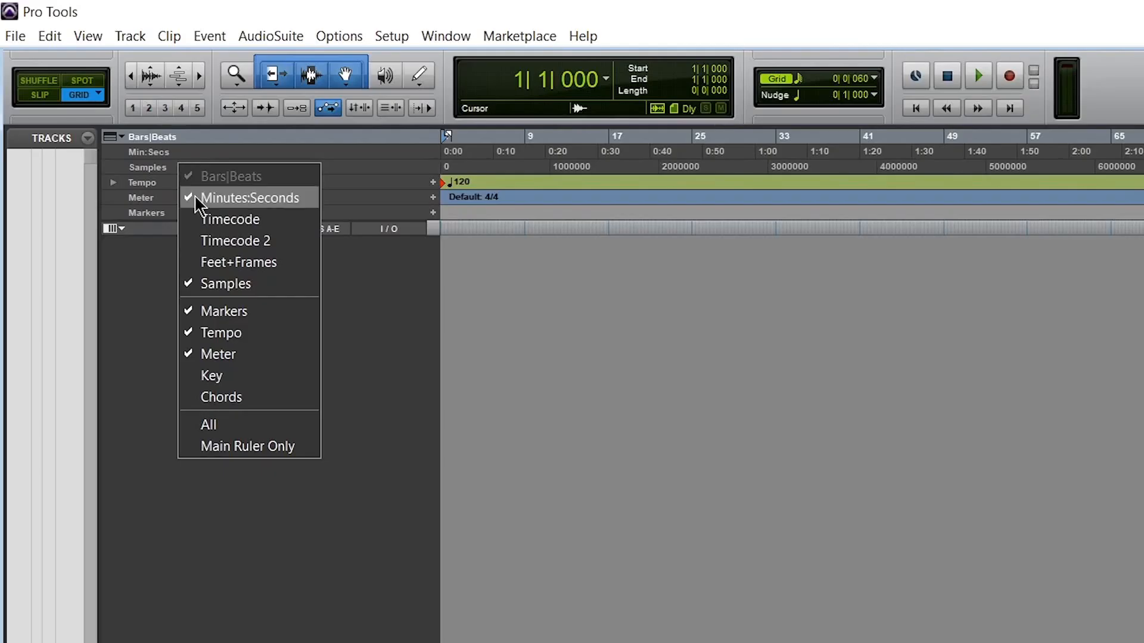
left_click(229, 284)
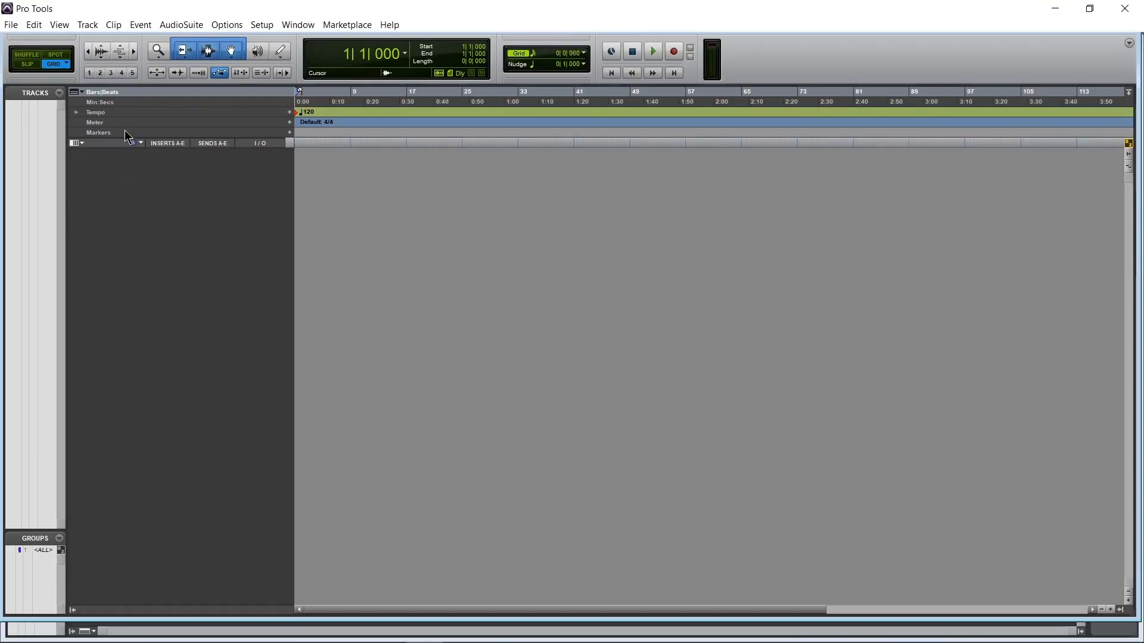
right_click(119, 122)
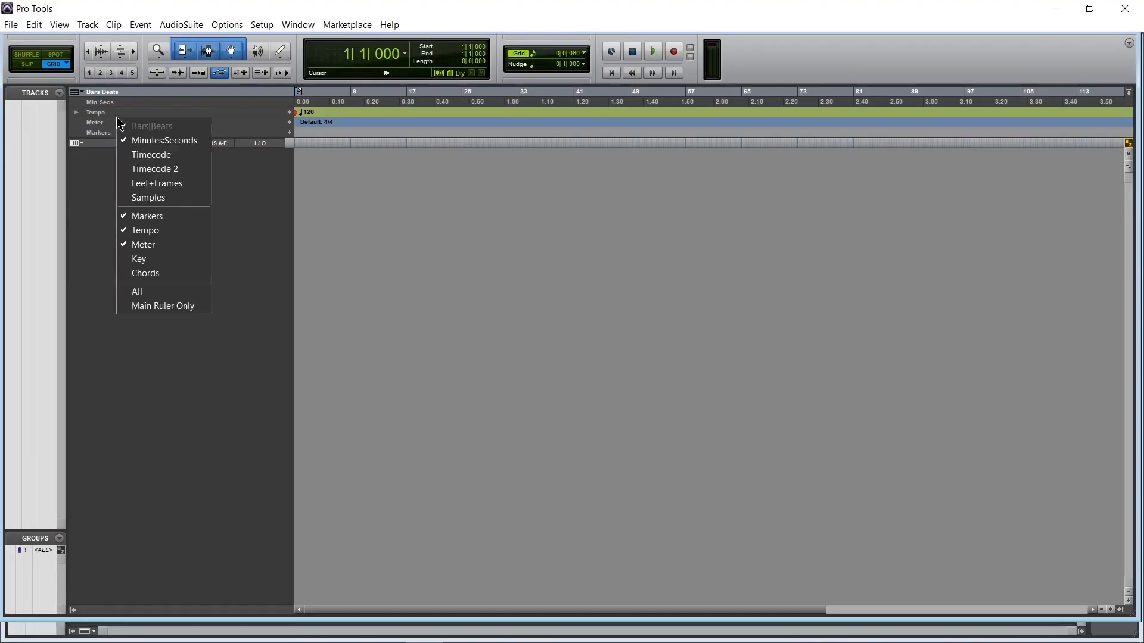
left_click(161, 251)
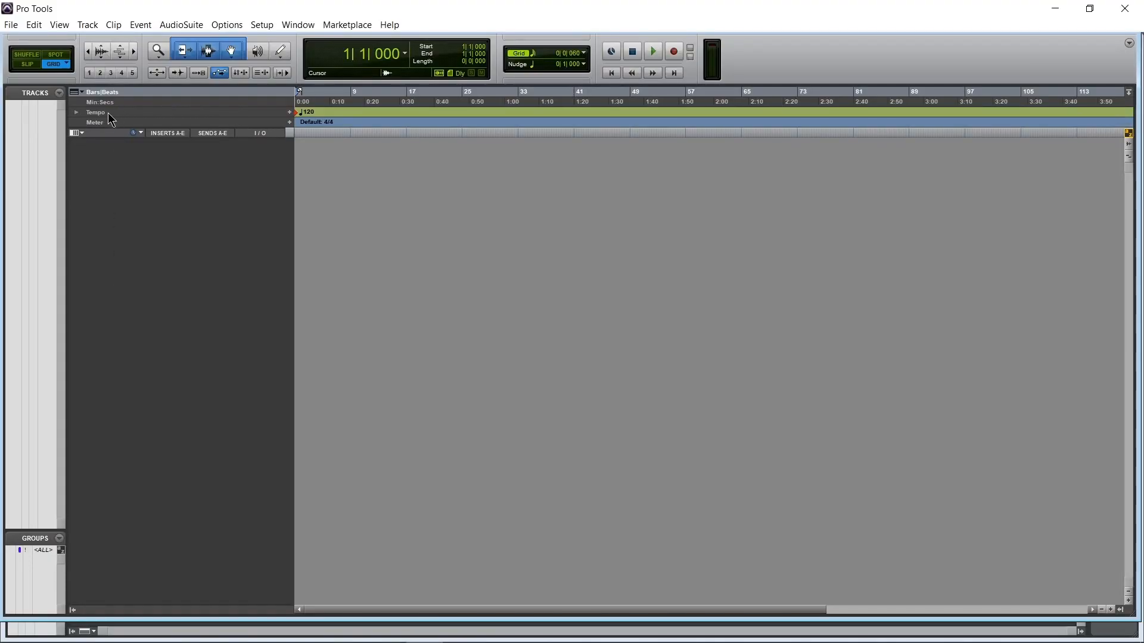
left_click(77, 113)
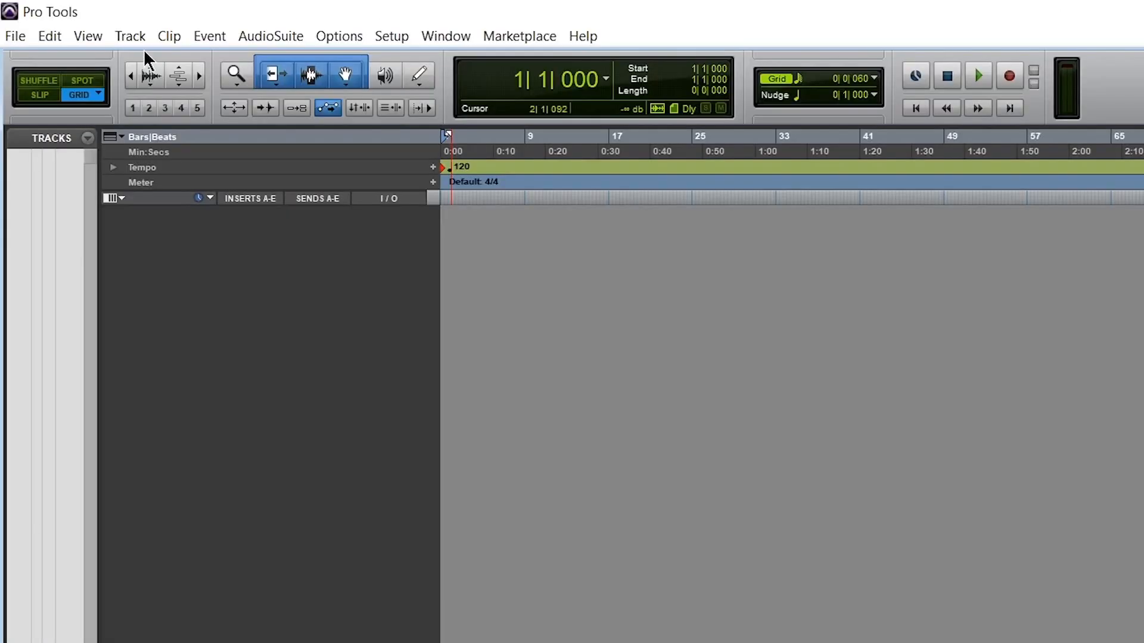
Step: Create a click track and enlarge its height to show all of its controls
left_click(143, 37)
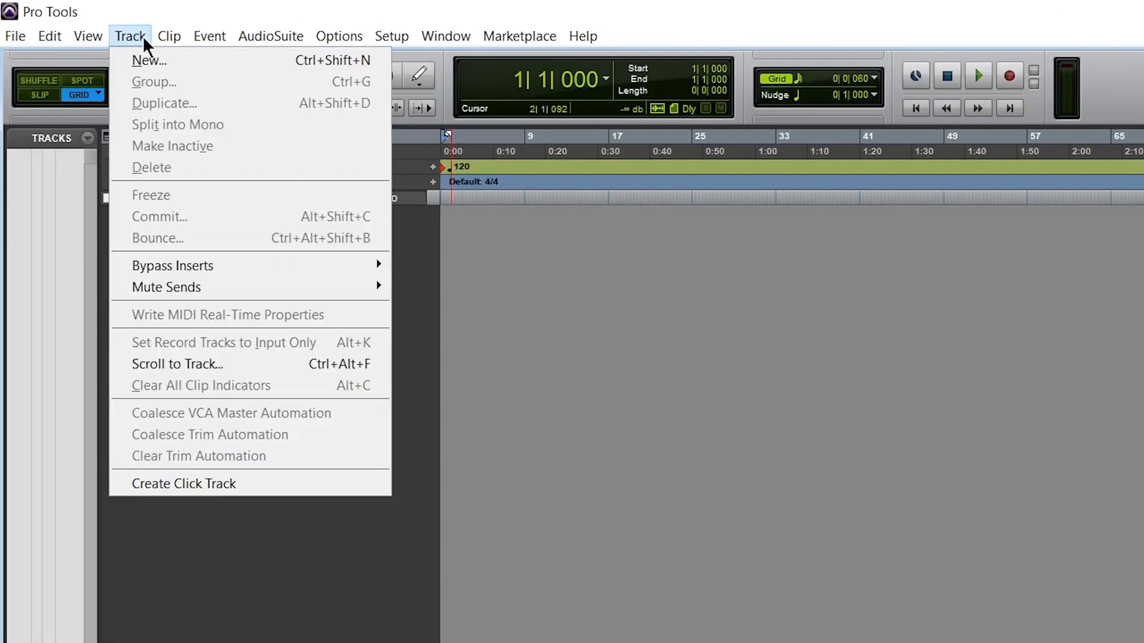
left_click(186, 483)
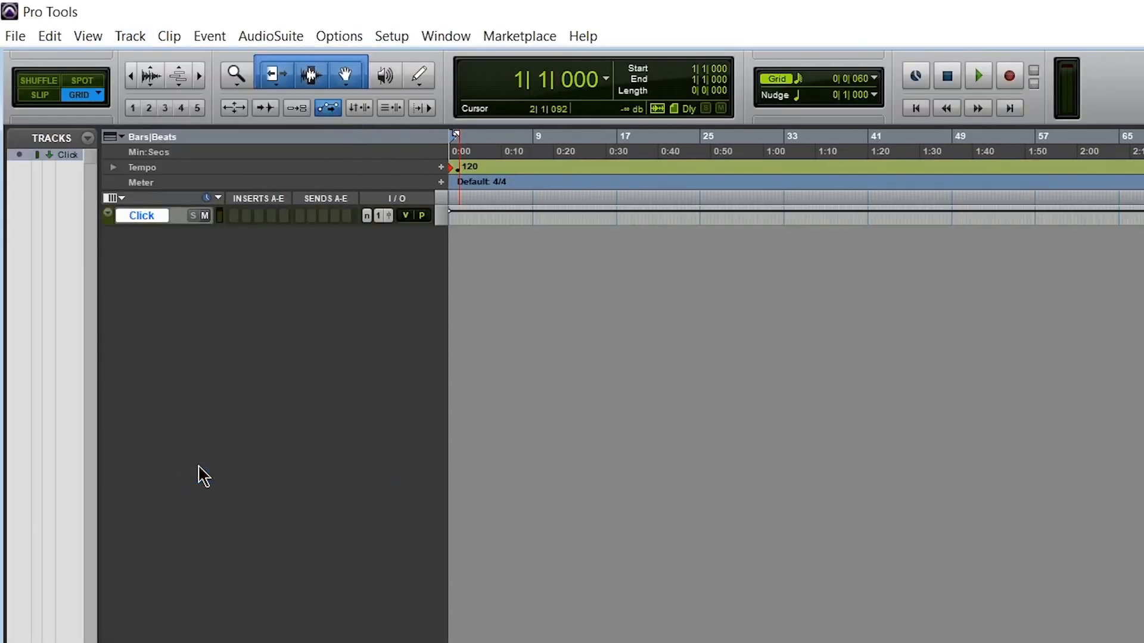
left_click_drag(177, 226, 175, 313)
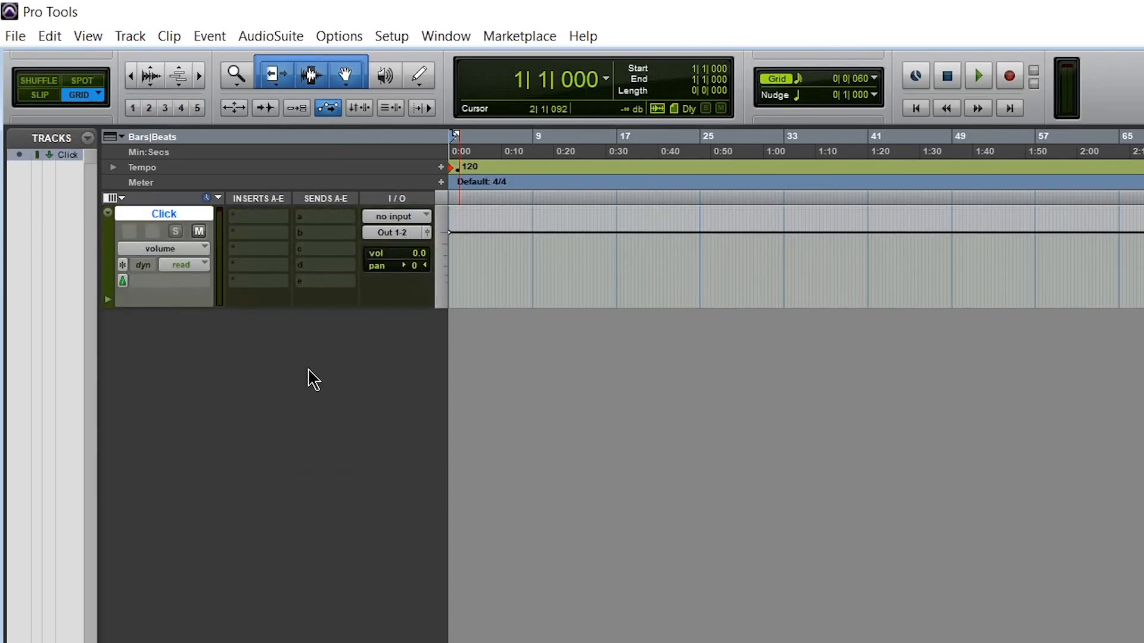
Step: Open the Transport window and move it into the middle of the Edit window, below the click track
left_click(444, 37)
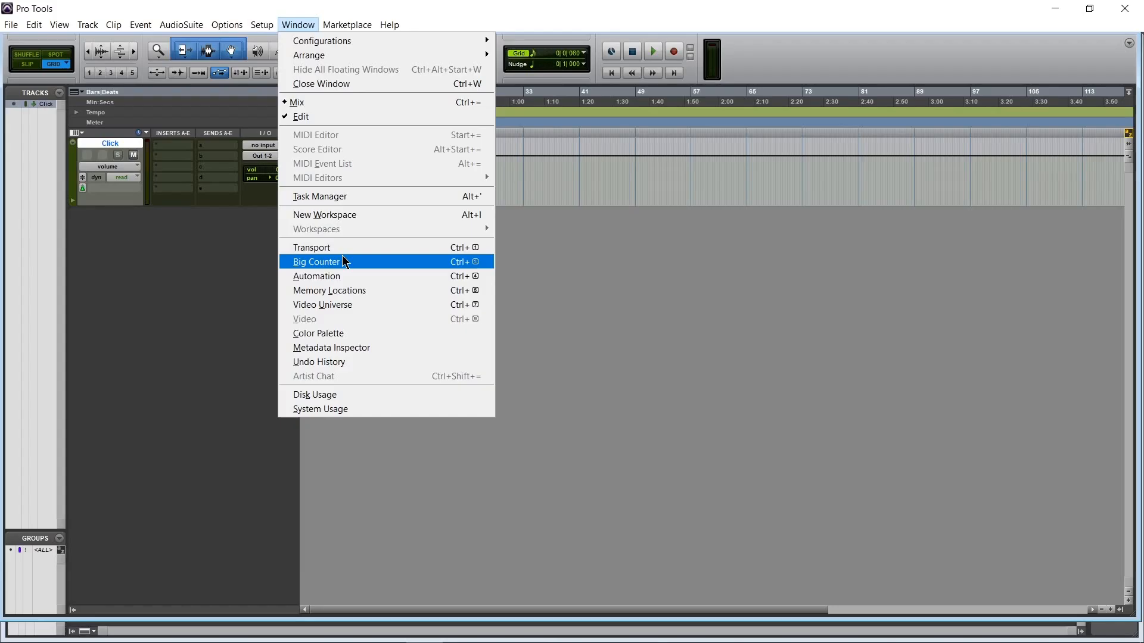
left_click(345, 248)
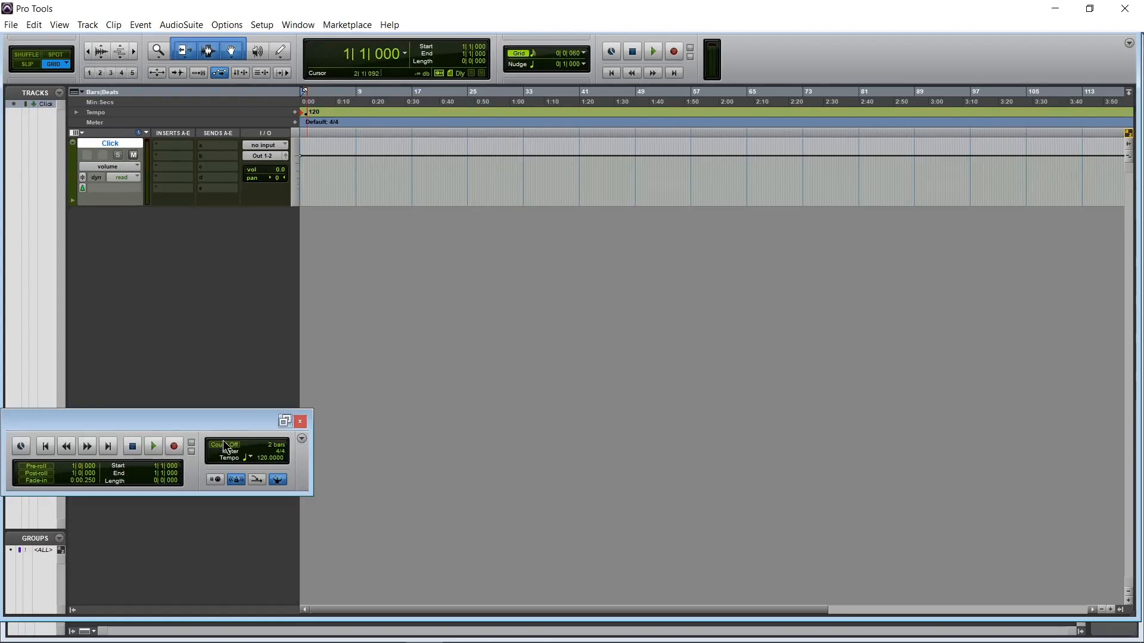
left_click_drag(210, 425, 538, 298)
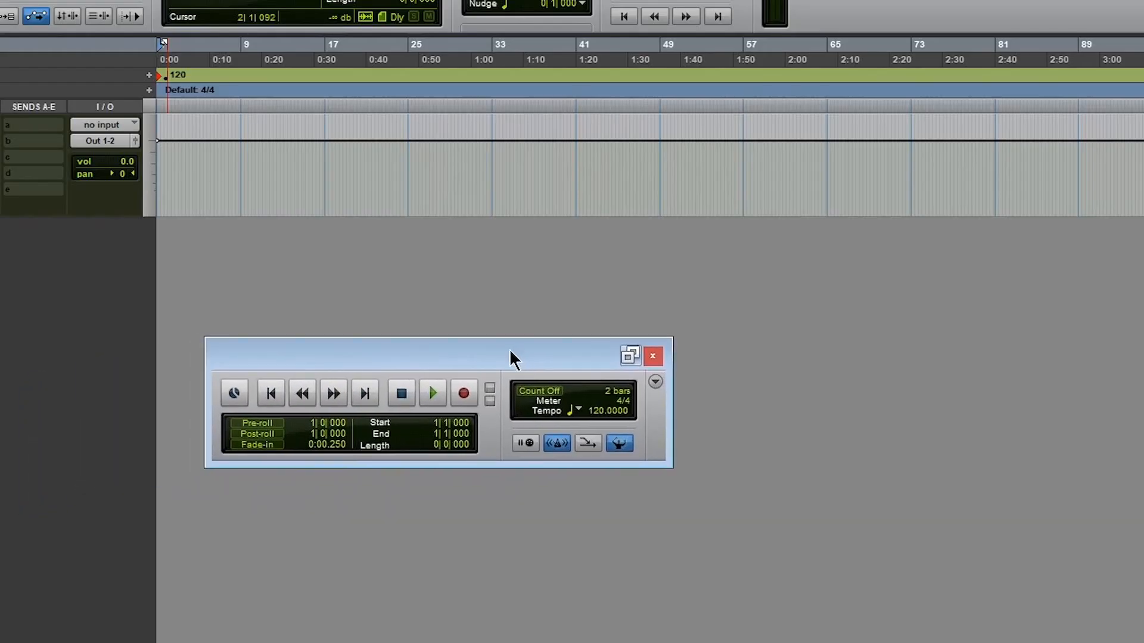
Step: Review the Click/Countoff options and look through the FabFilter Twin 2 preset categories on the click track
double_click(555, 444)
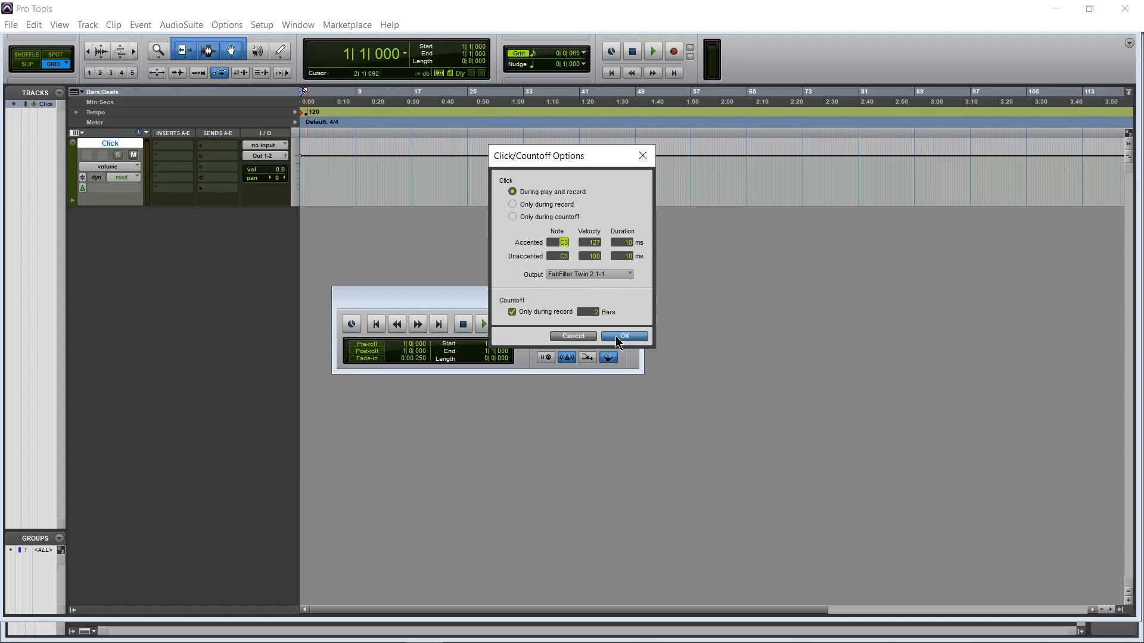
left_click(631, 411)
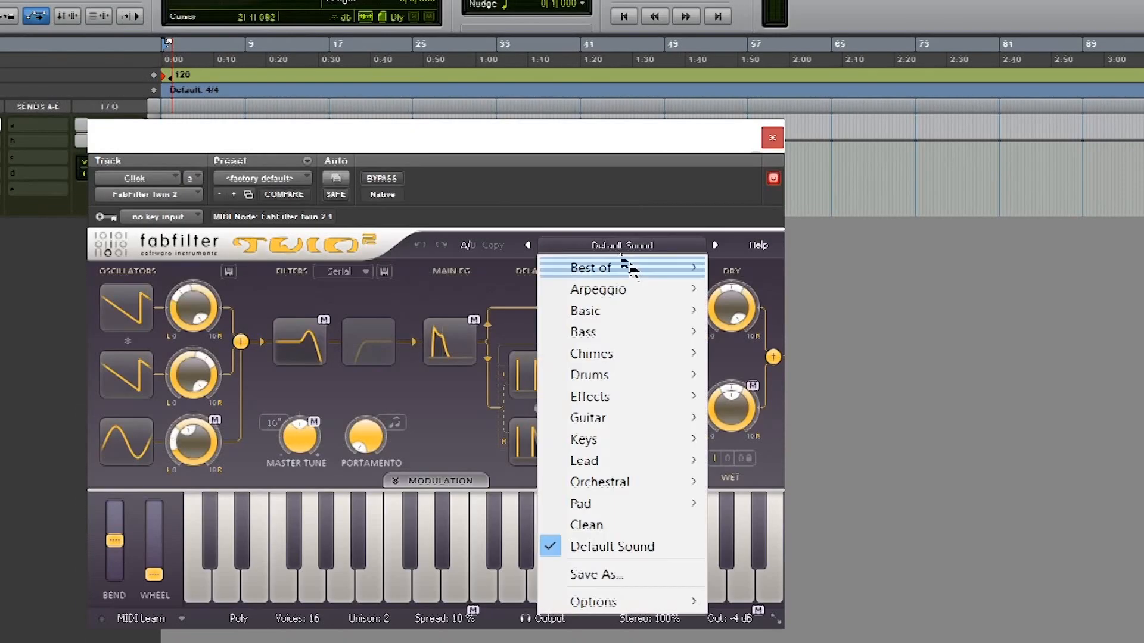
mouse_move(583, 269)
left_click(798, 356)
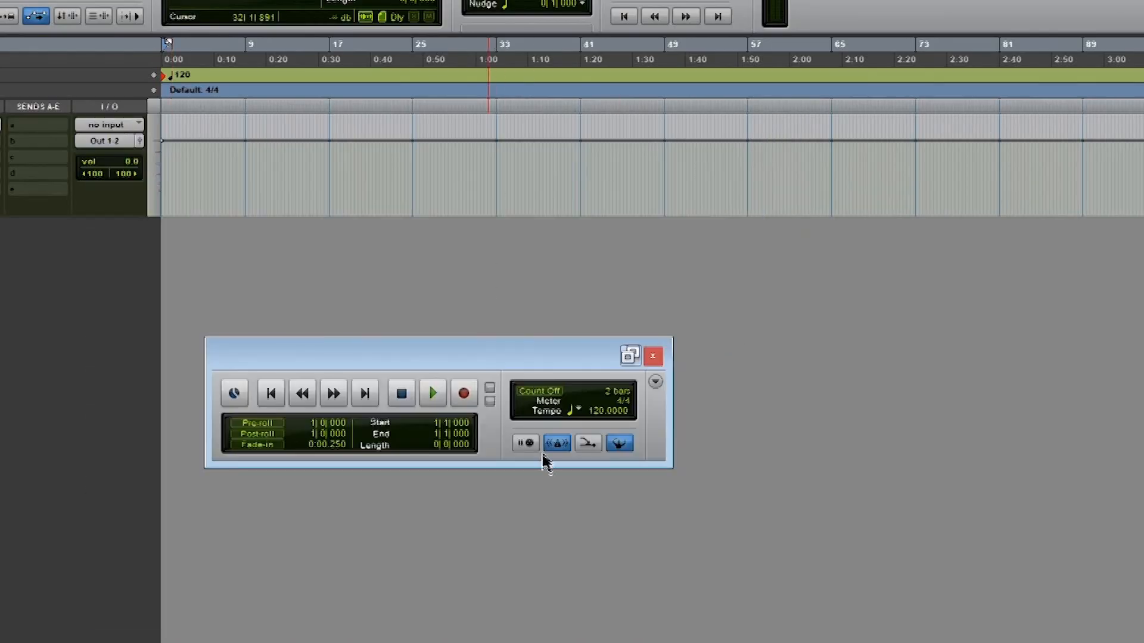
Step: Route the metronome output in the Click/Countoff options to channel-1 of the click track's FabFilter Twin 2
double_click(557, 444)
left_click(572, 322)
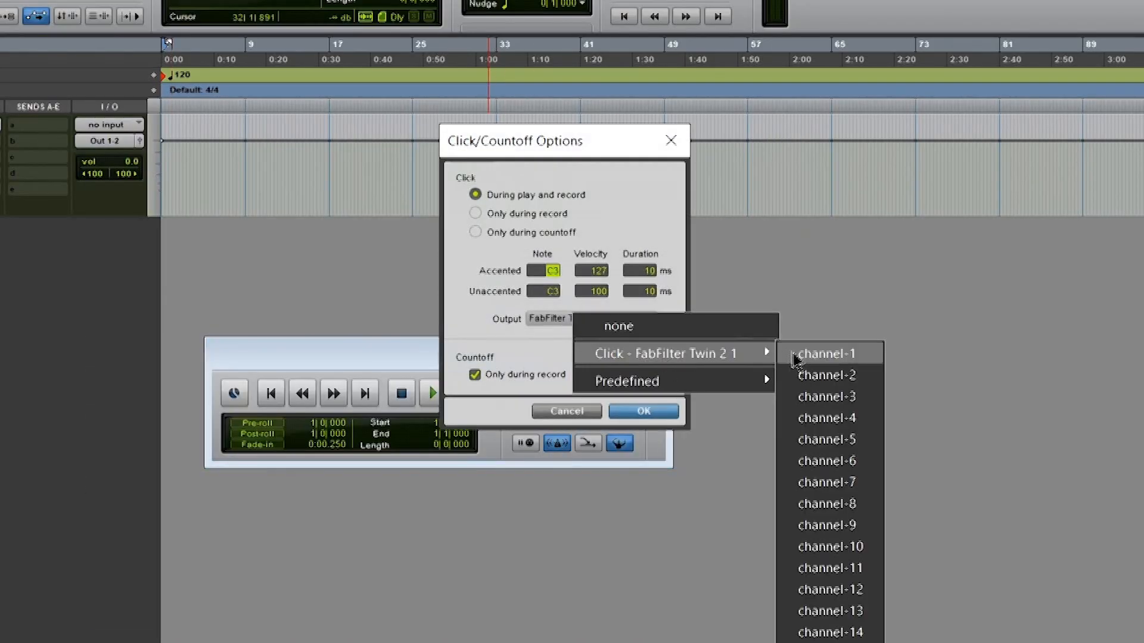
left_click(827, 355)
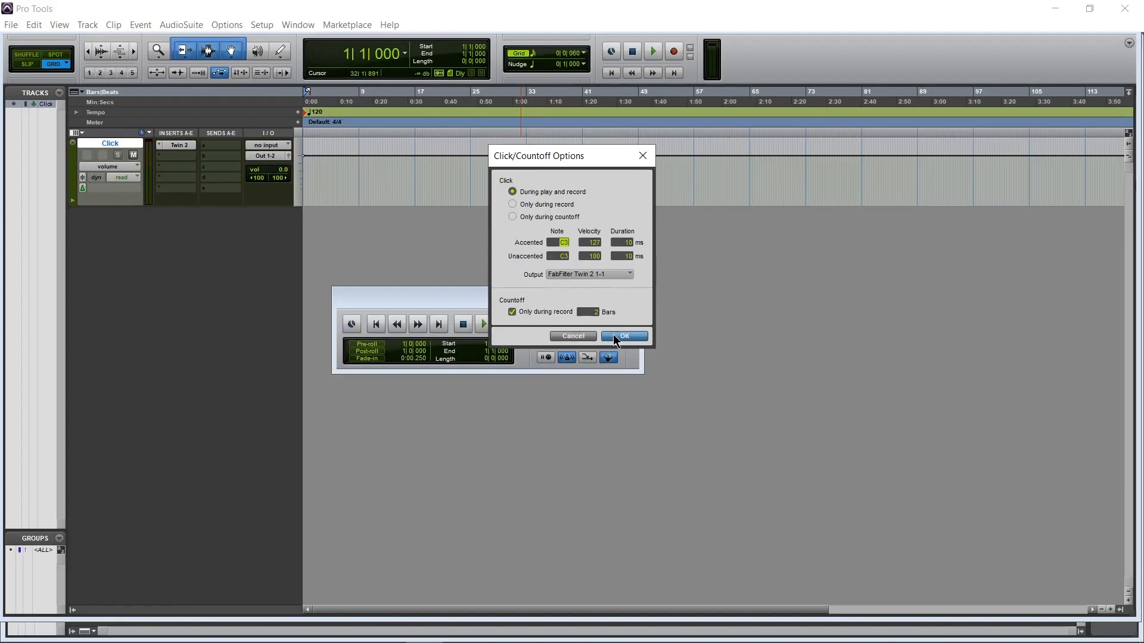
left_click(616, 337)
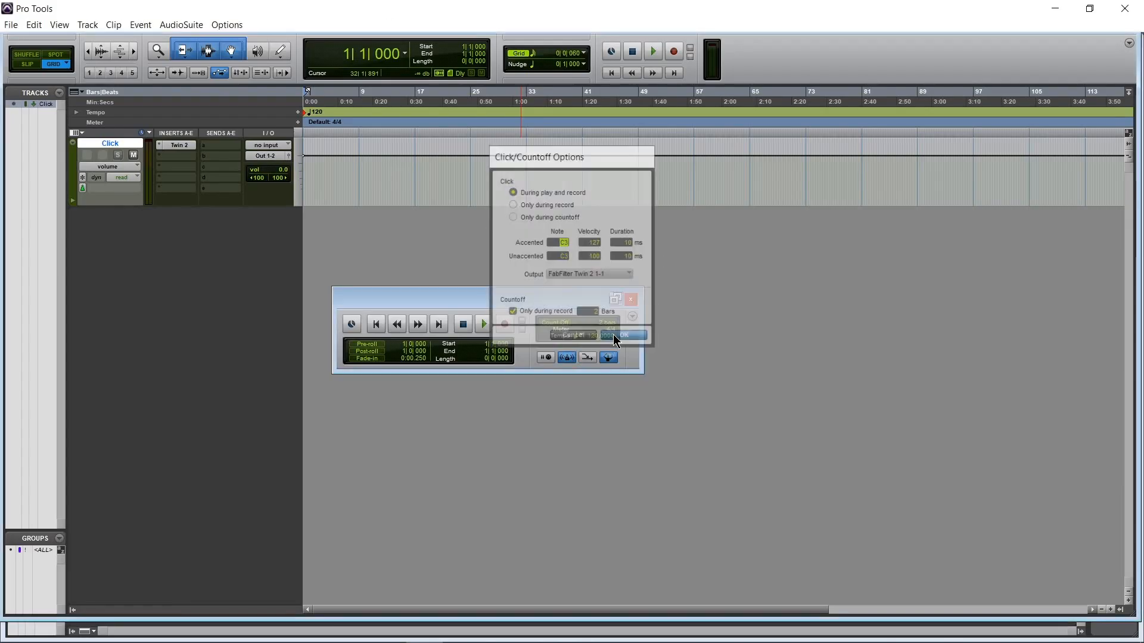
Step: Play back the session to listen to the click, moving the Transport window up closer to the click track
key("space")
key("space")
key("space")
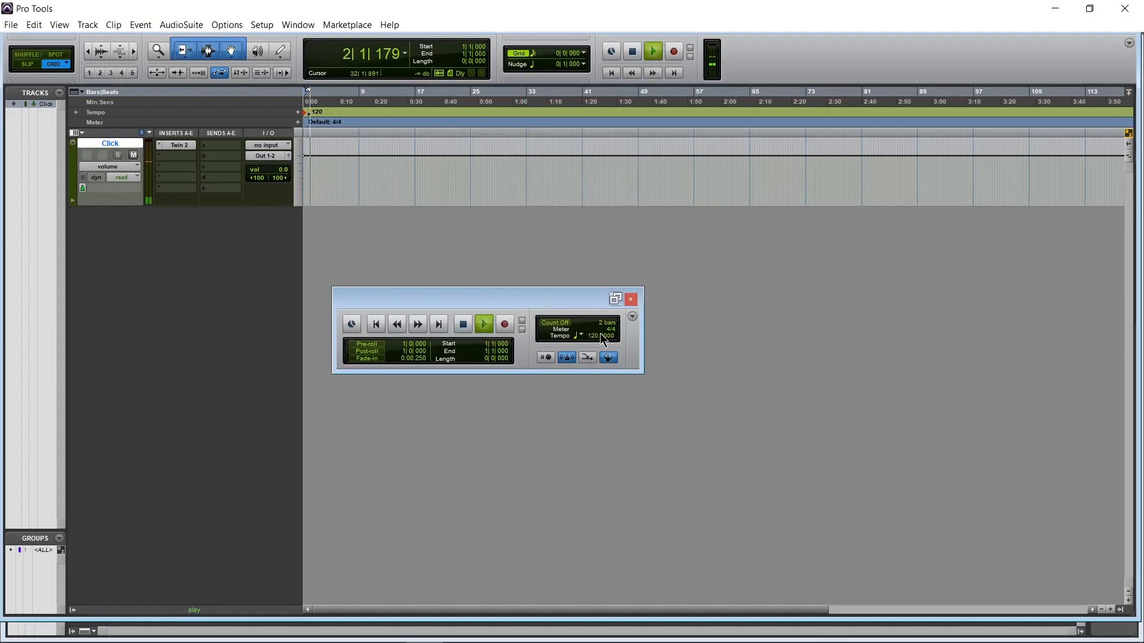
left_click_drag(491, 299, 494, 213)
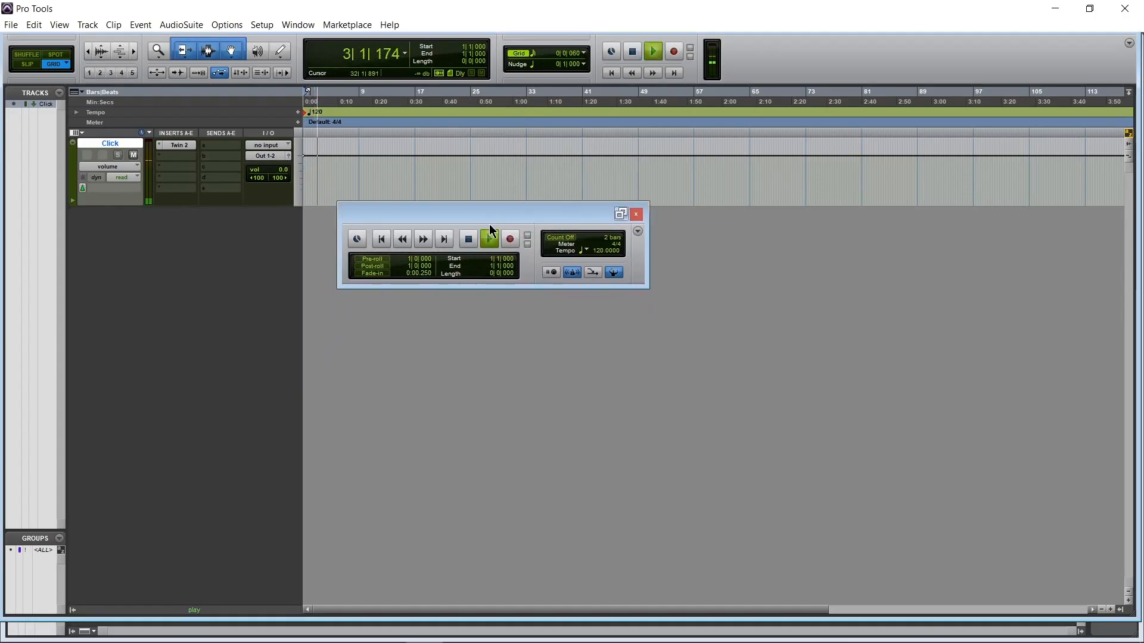
key("space")
Step: Check which audio devices and H/W buffer sizes are available in the Playback Engine settings
left_click(260, 26)
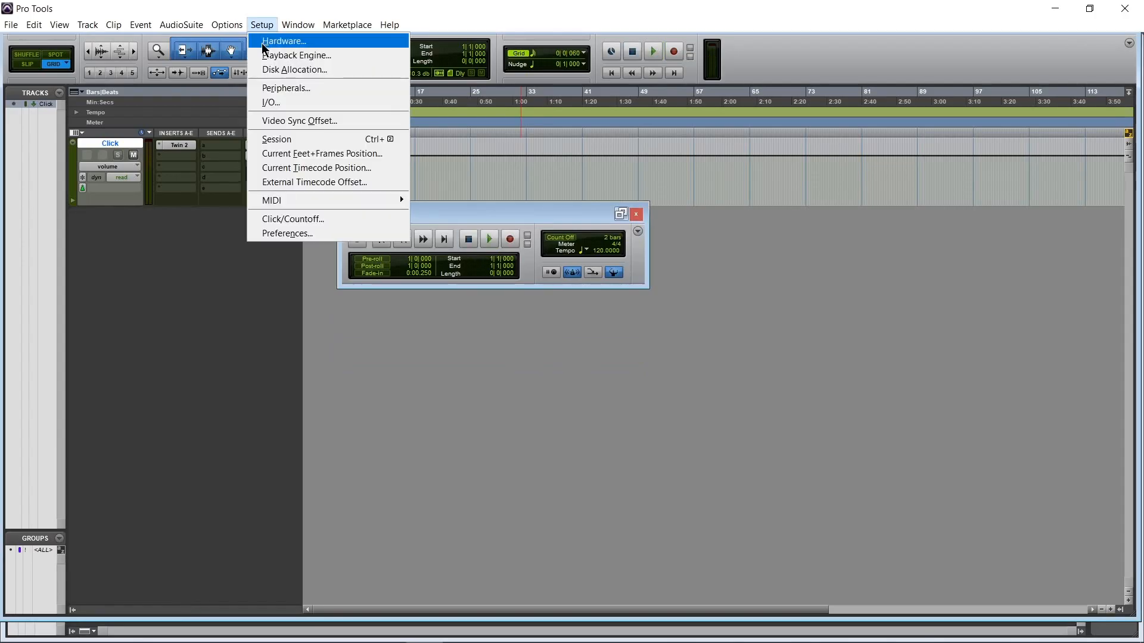
left_click(273, 55)
left_click(607, 182)
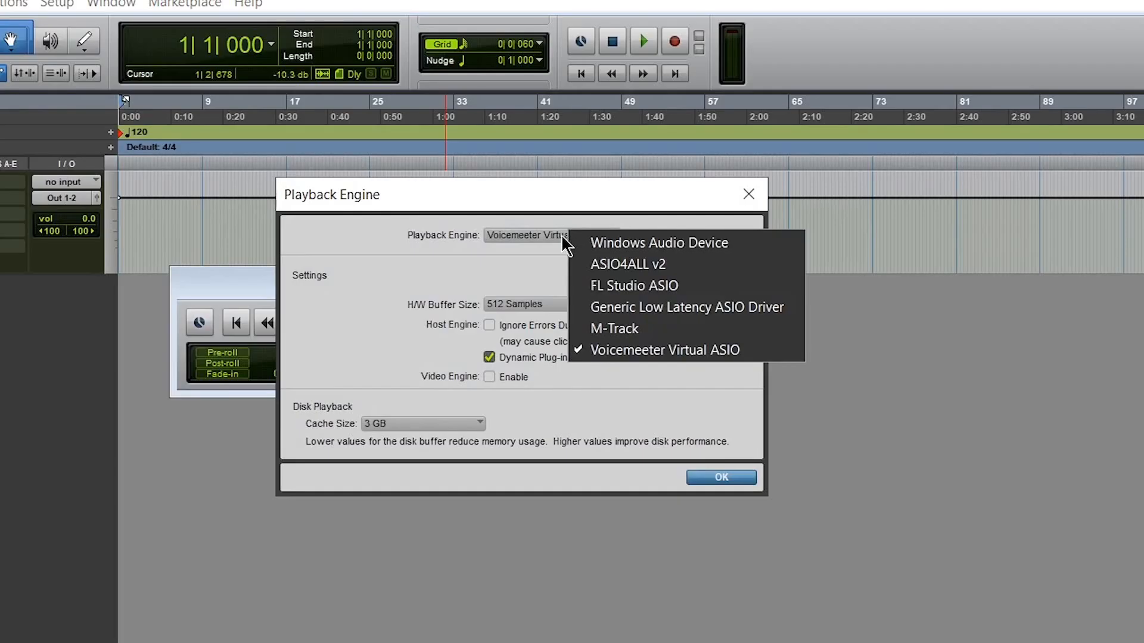
left_click(547, 235)
left_click(464, 249)
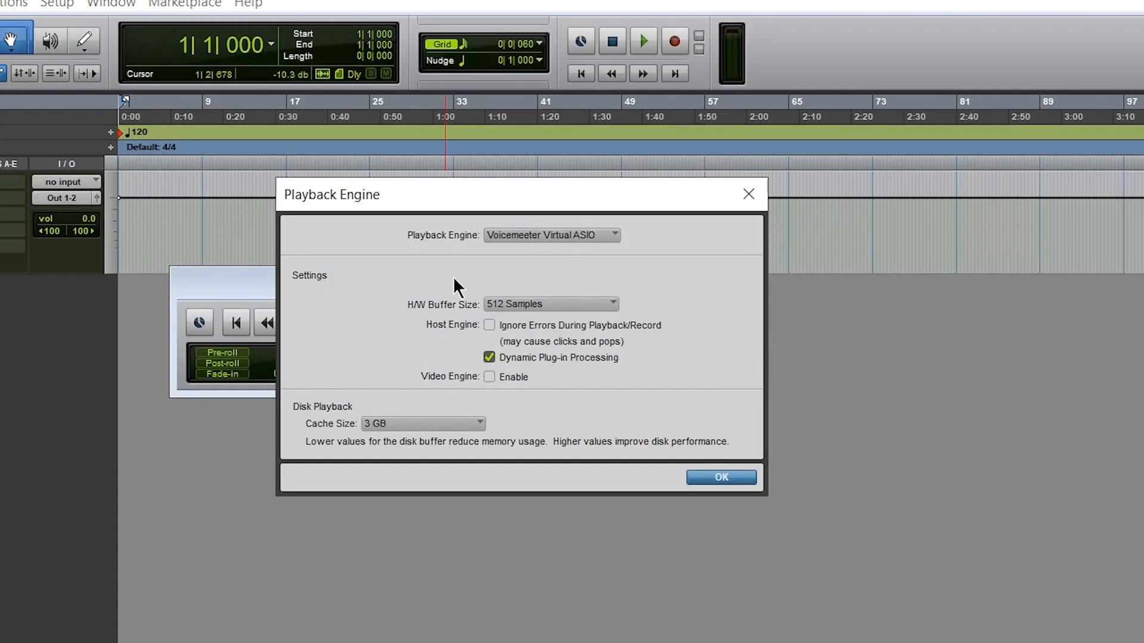
left_click(526, 305)
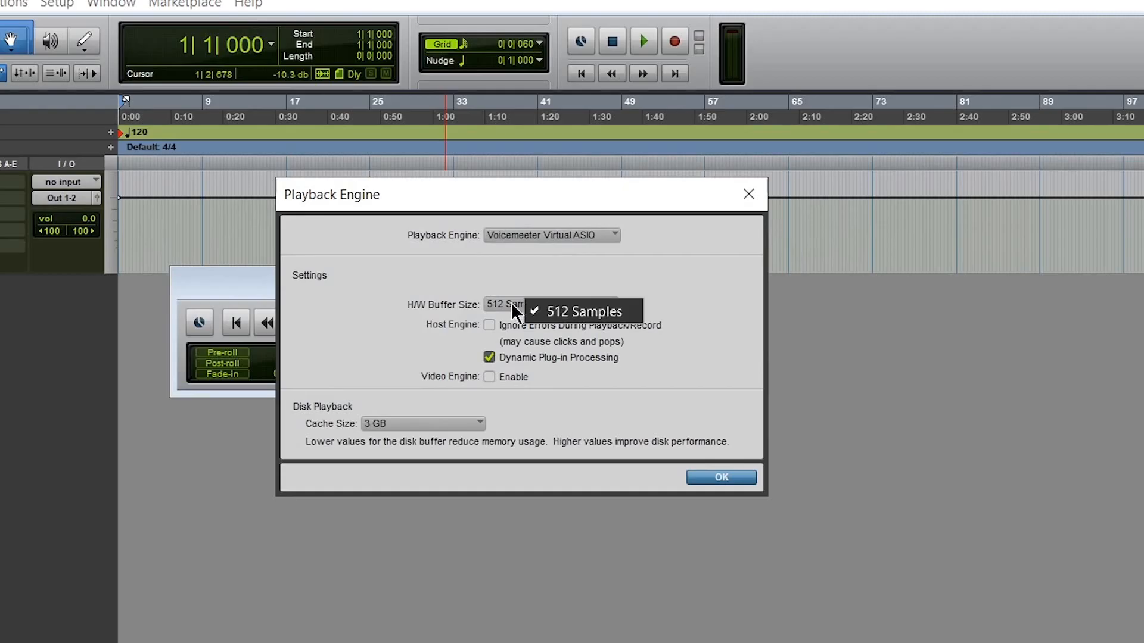
left_click(490, 287)
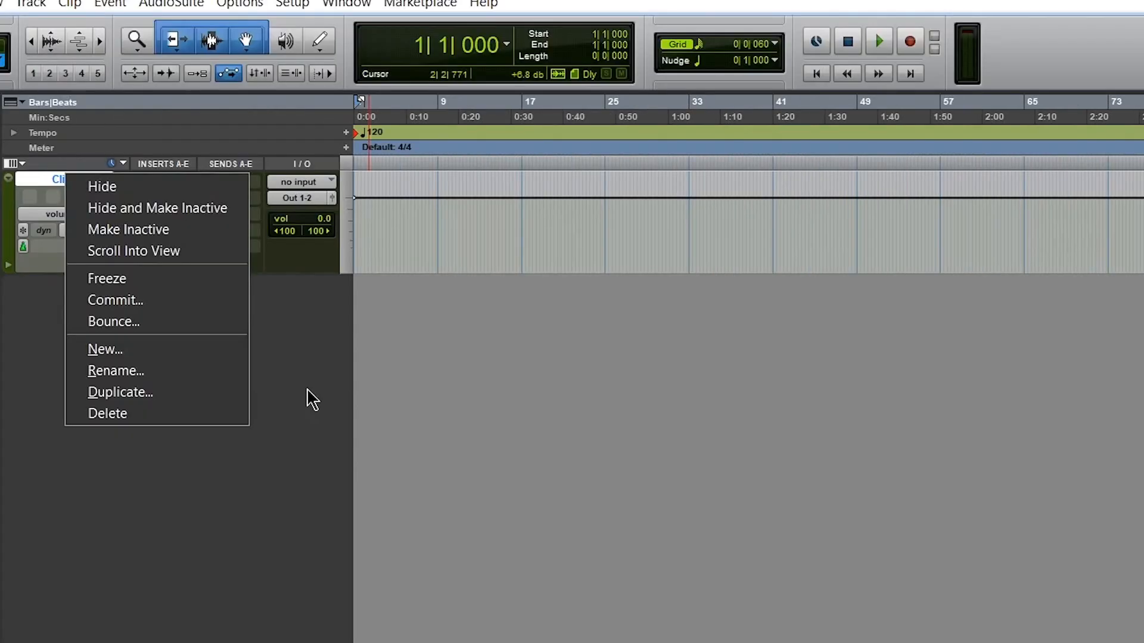
Step: Create one new mono audio track in Samples below the click track
left_click(309, 395)
right_click(74, 180)
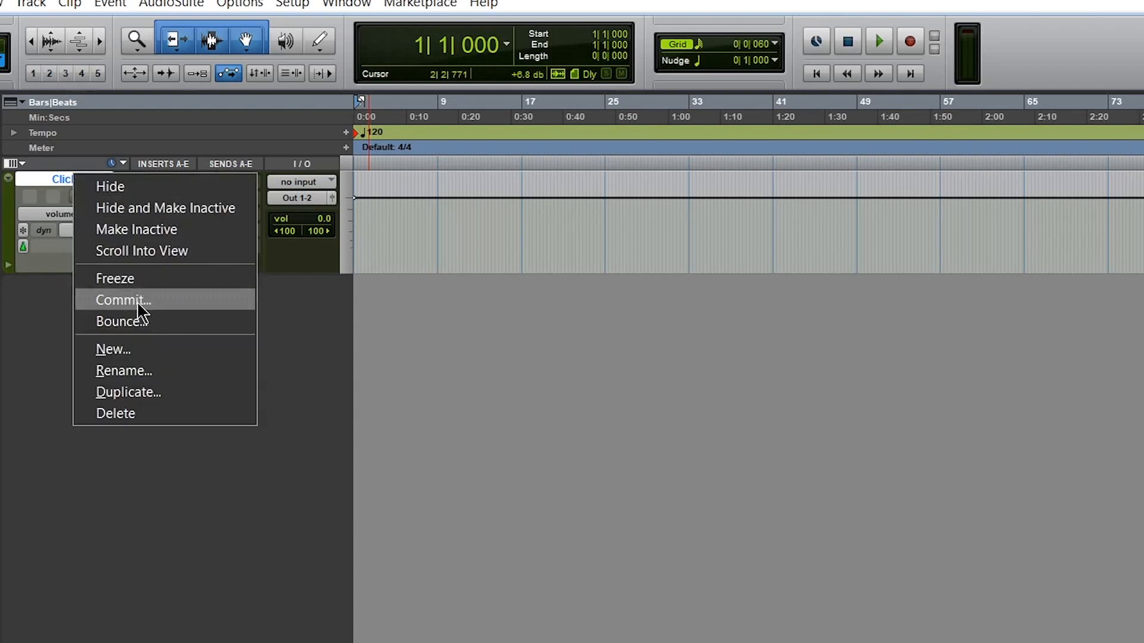
left_click(153, 351)
left_click(675, 305)
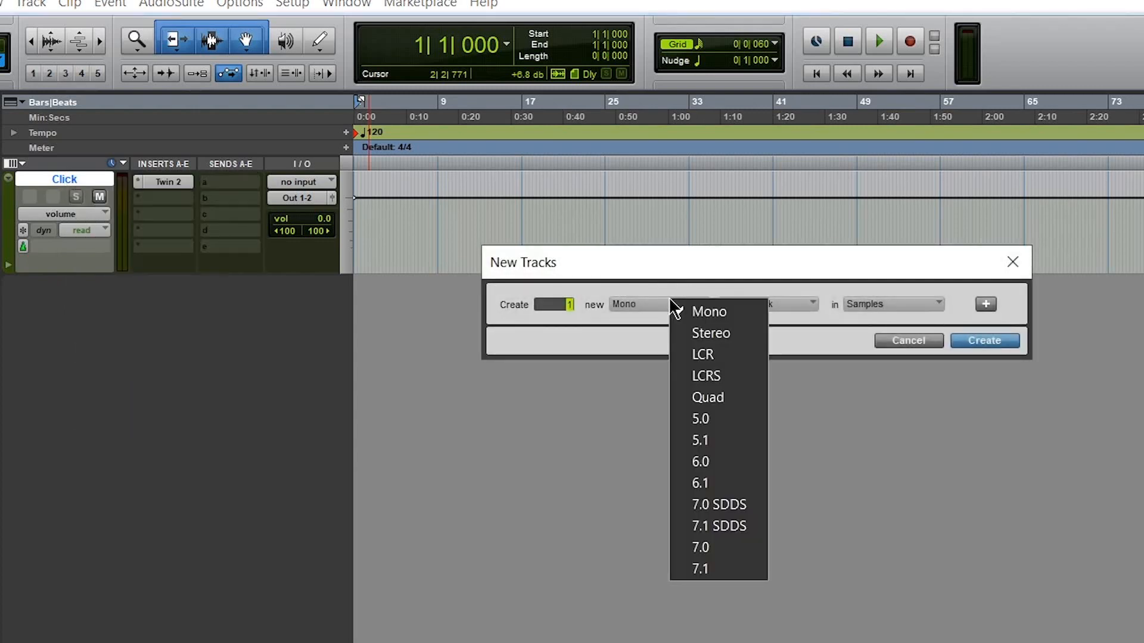
left_click(679, 305)
left_click(725, 303)
left_click(720, 280)
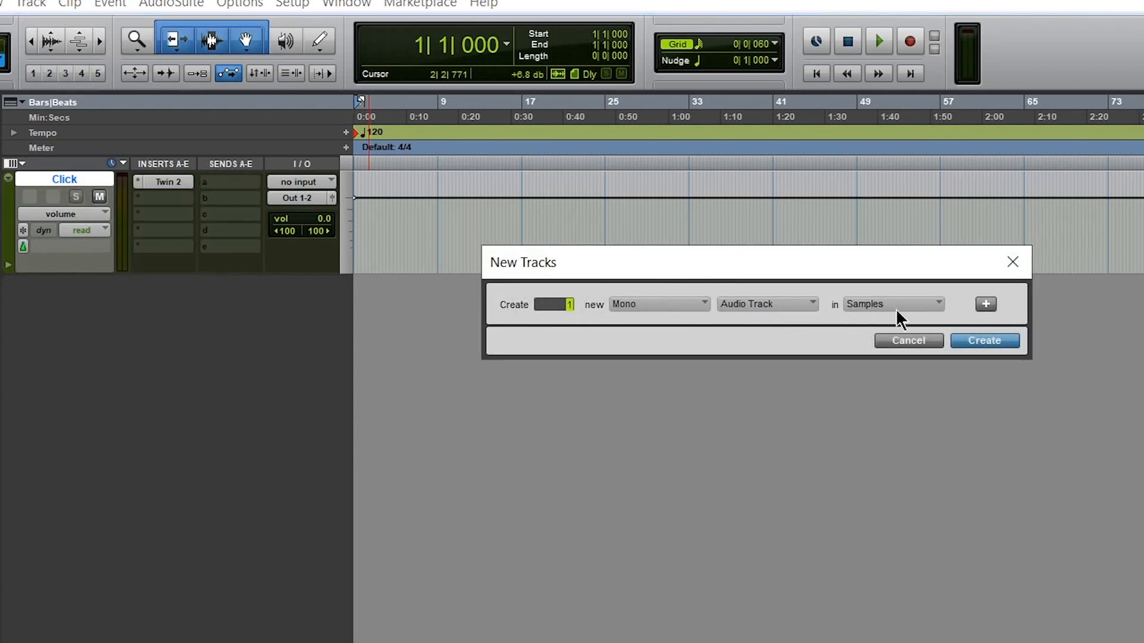
left_click(977, 341)
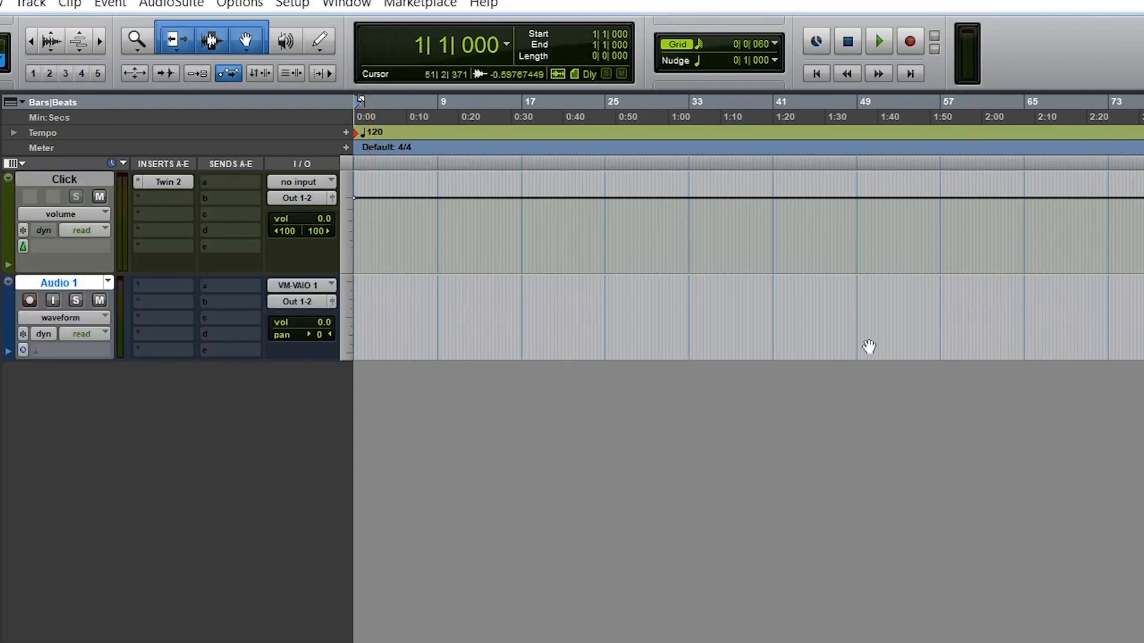
Step: Look at the available input choices for the Audio 1 track, leaving the current assignment
left_click(294, 285)
mouse_move(407, 331)
left_click(248, 417)
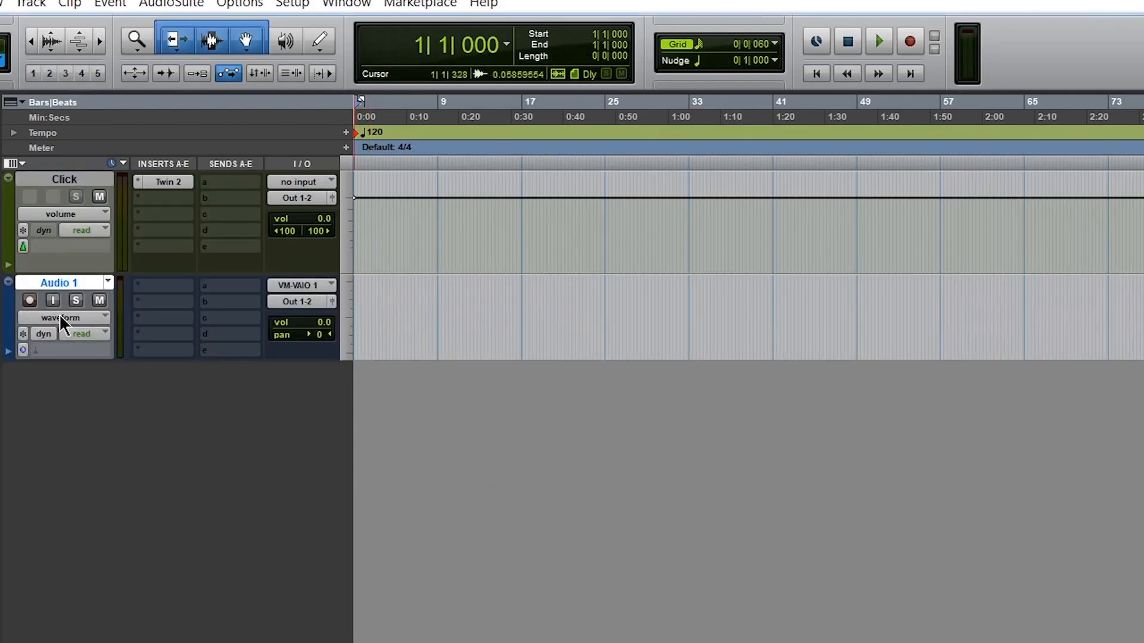
Step: Record-enable the Audio 1 track and make a brief test recording from the session start
left_click(29, 300)
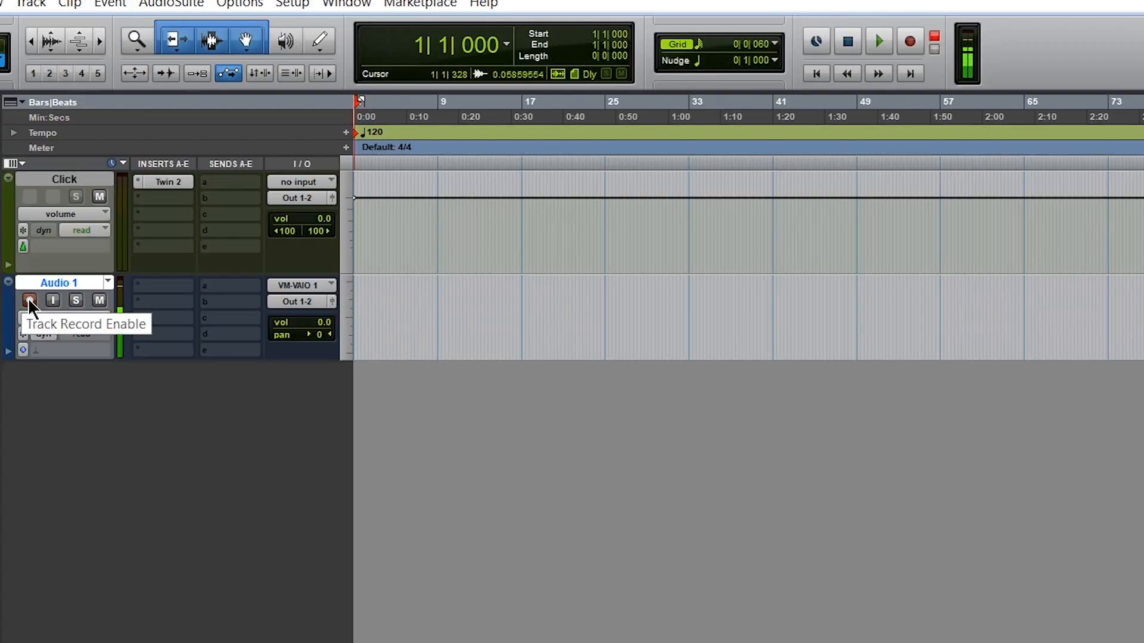
left_click(909, 41)
left_click(878, 41)
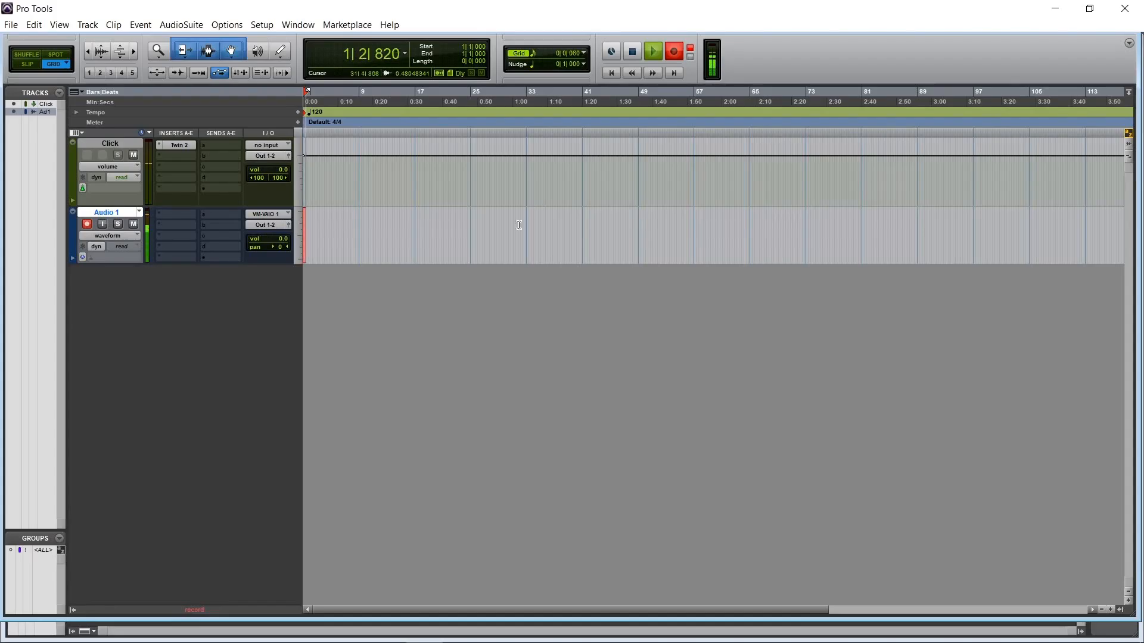
key("space")
Step: Create one new mono instrument track in Ticks below the Audio 1 track
right_click(107, 212)
left_click(184, 328)
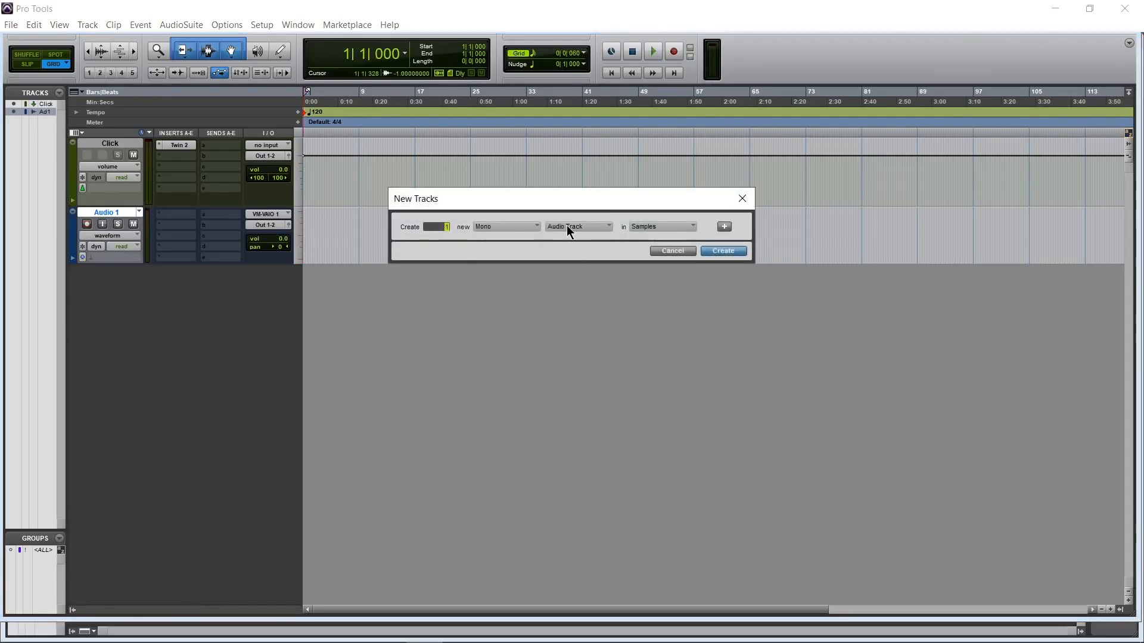
left_click(566, 225)
left_click(610, 304)
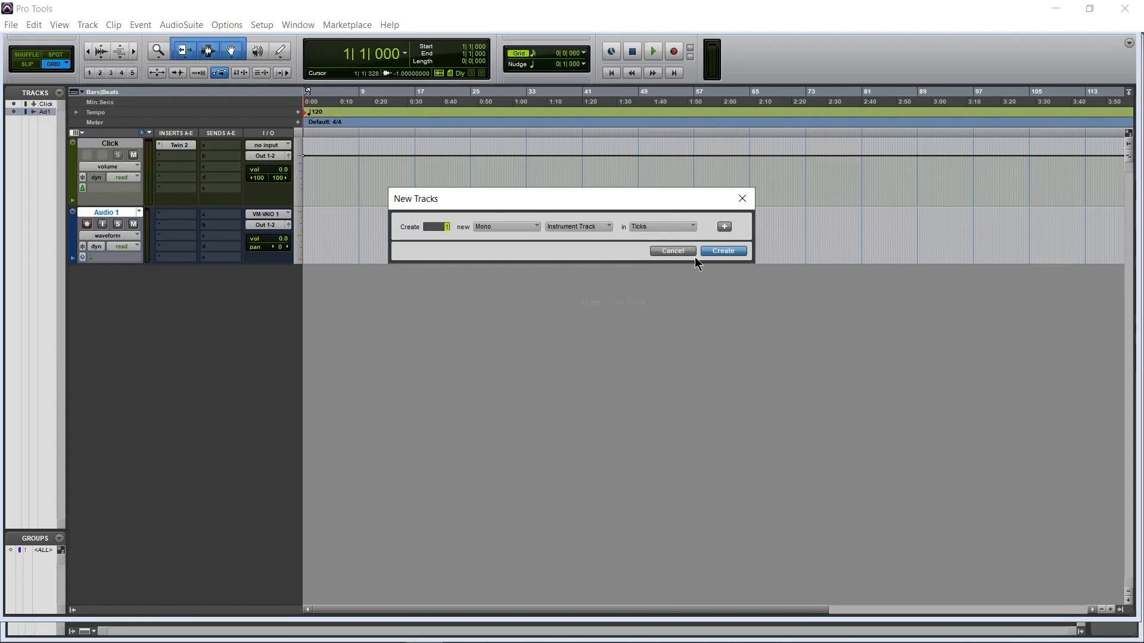
left_click(728, 251)
Step: Insert the EZdrummer 3 plug-in on the Inst 1 track and close its window
left_click(176, 272)
left_click(530, 469)
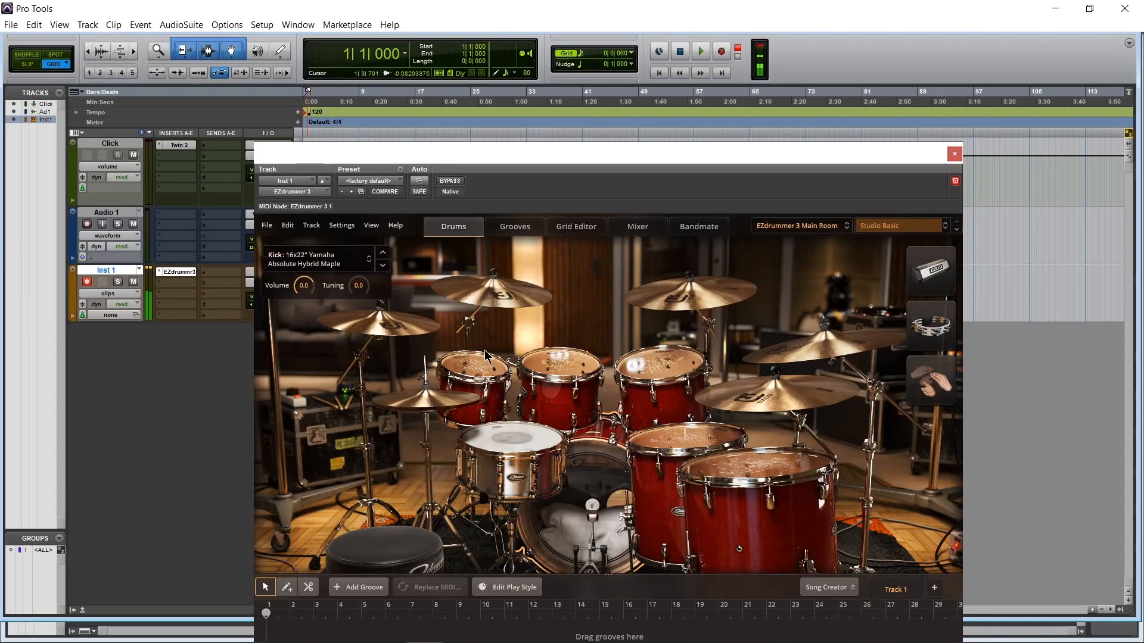
left_click(954, 153)
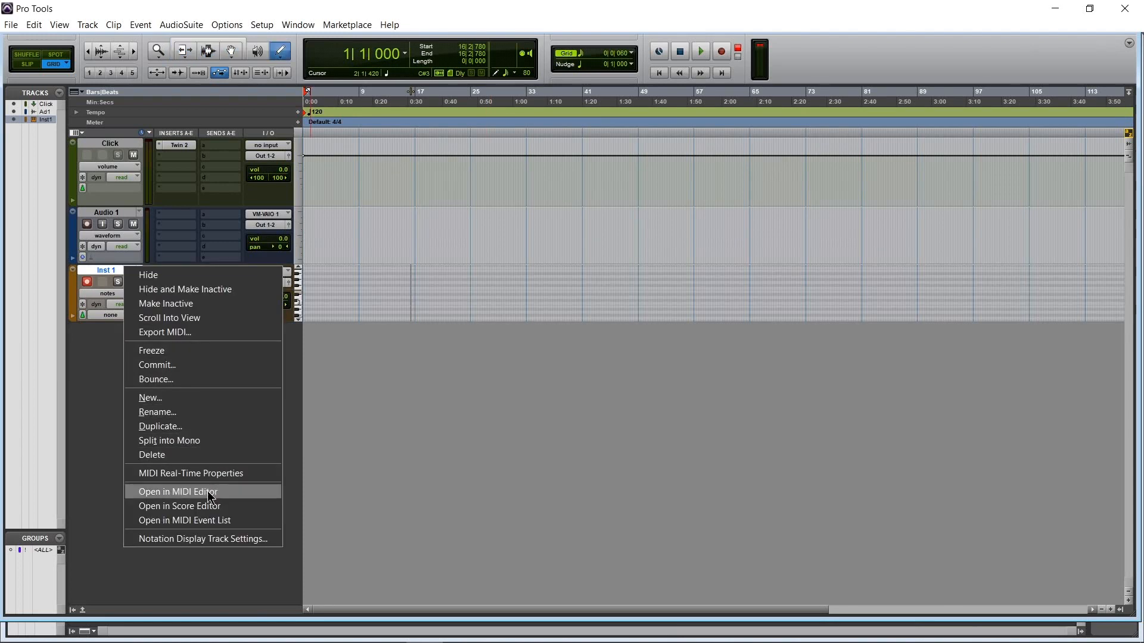
Step: Open the Inst 1 track in the MIDI Editor and pencil in C1 notes in bar 8 and at the starts of bars 9 and 10
left_click(211, 497)
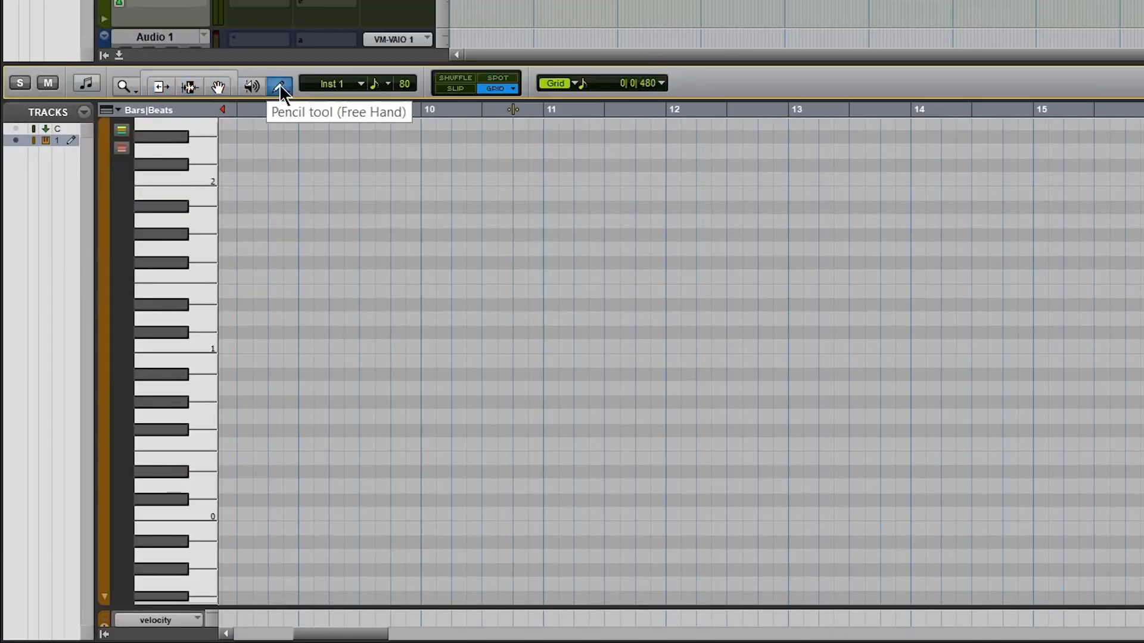
left_click(229, 345)
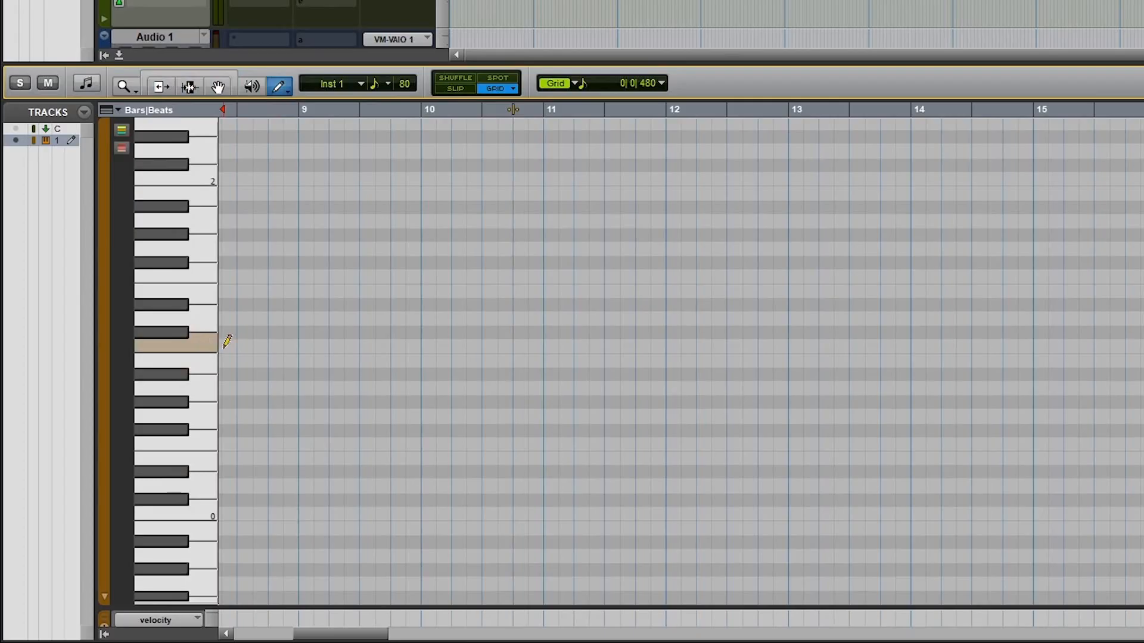
left_click(306, 345)
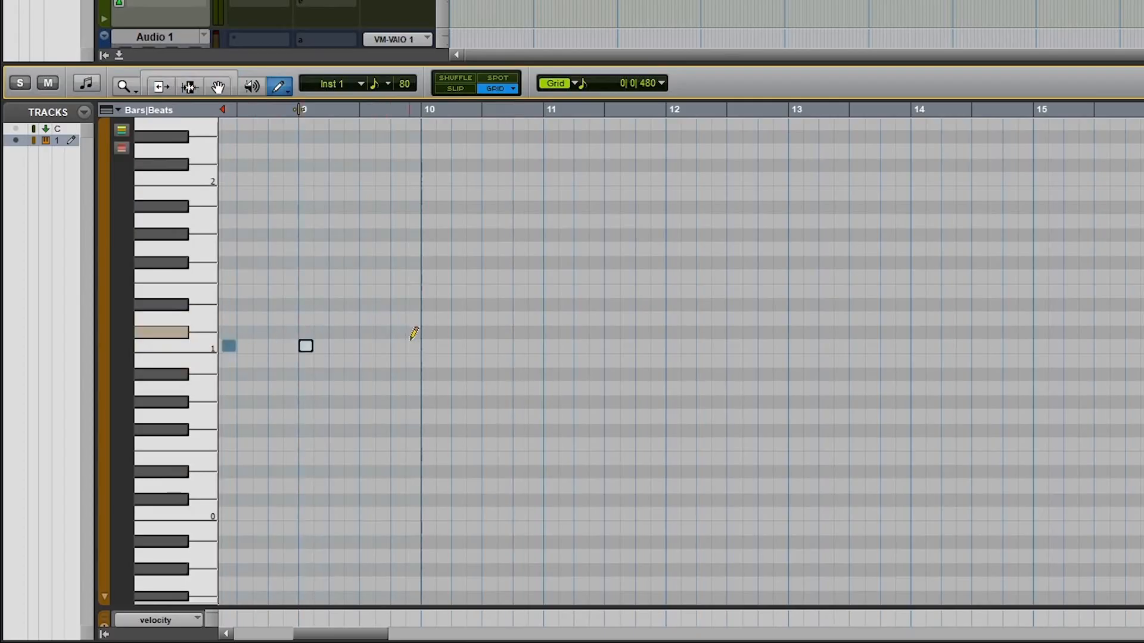
left_click(428, 344)
left_click_drag(343, 635, 322, 636)
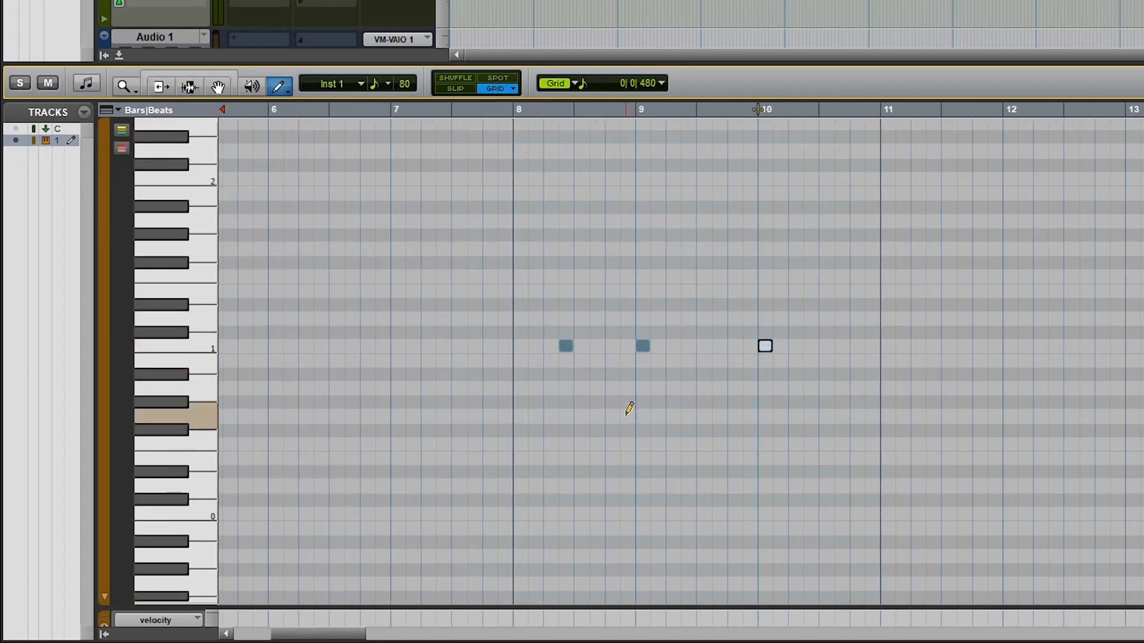
Step: Replace the misplaced C1 note in bar 8 with one at the bar's start, and add D1 notes on beat 3 of bars 8 to 10
right_click(567, 354)
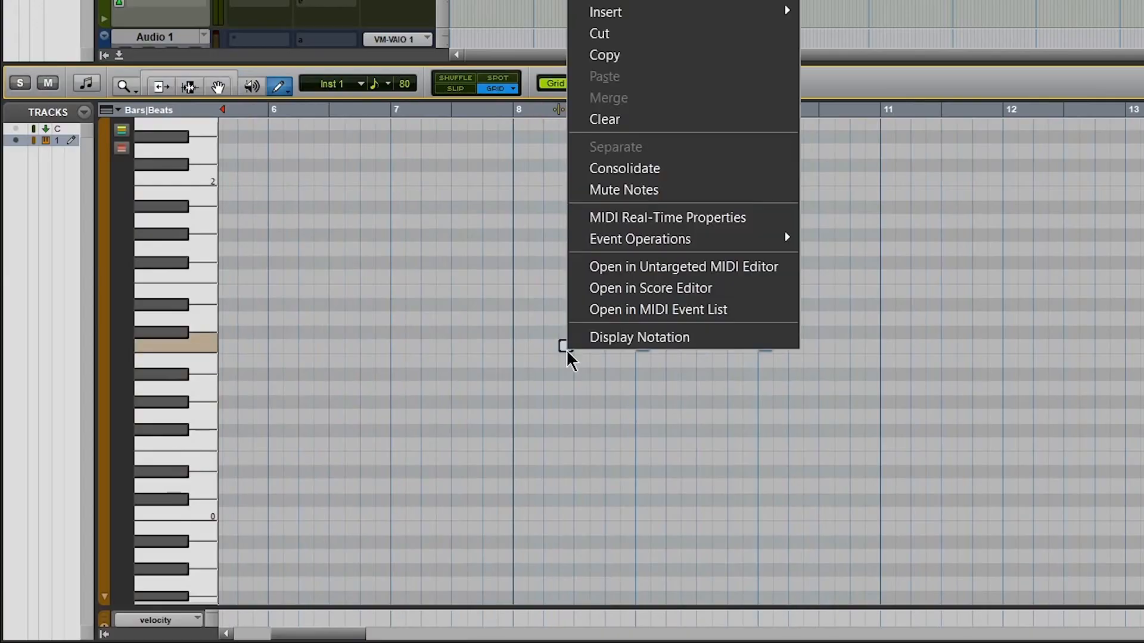
left_click(655, 122)
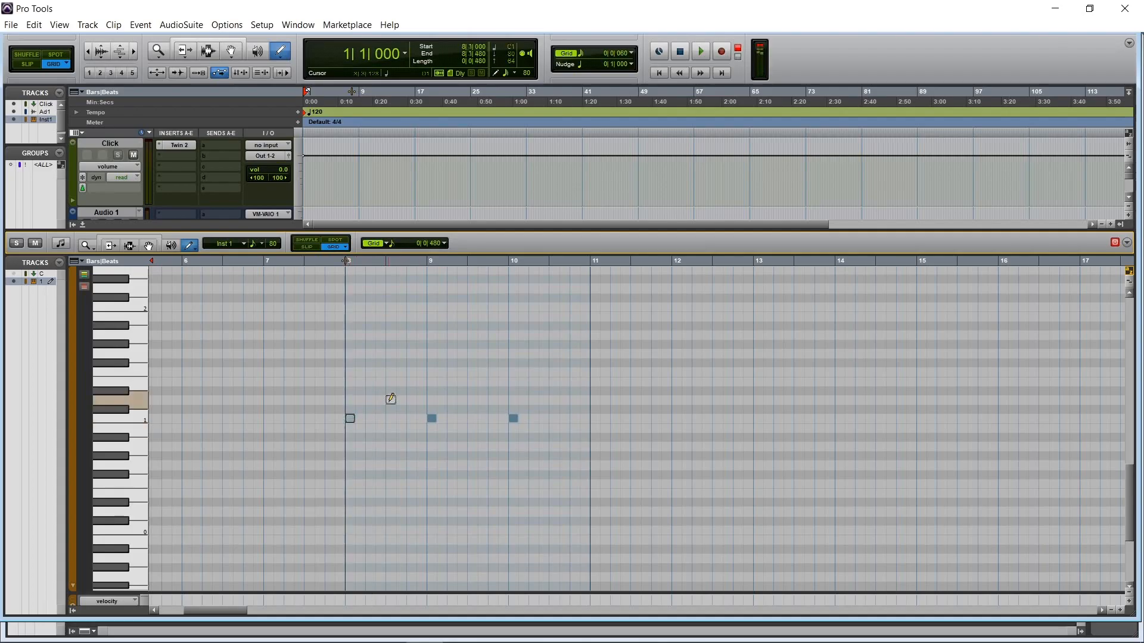
left_click(388, 399)
left_click(469, 399)
left_click(551, 399)
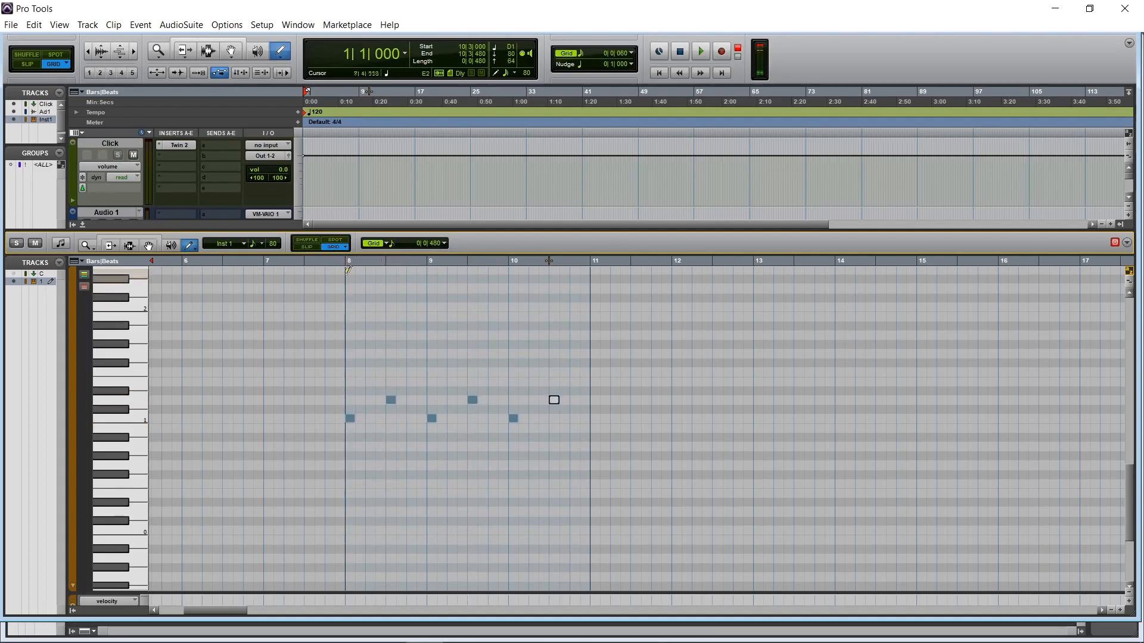
Step: Play back the drum pattern from the start of bar 8 and stop
left_click(346, 262)
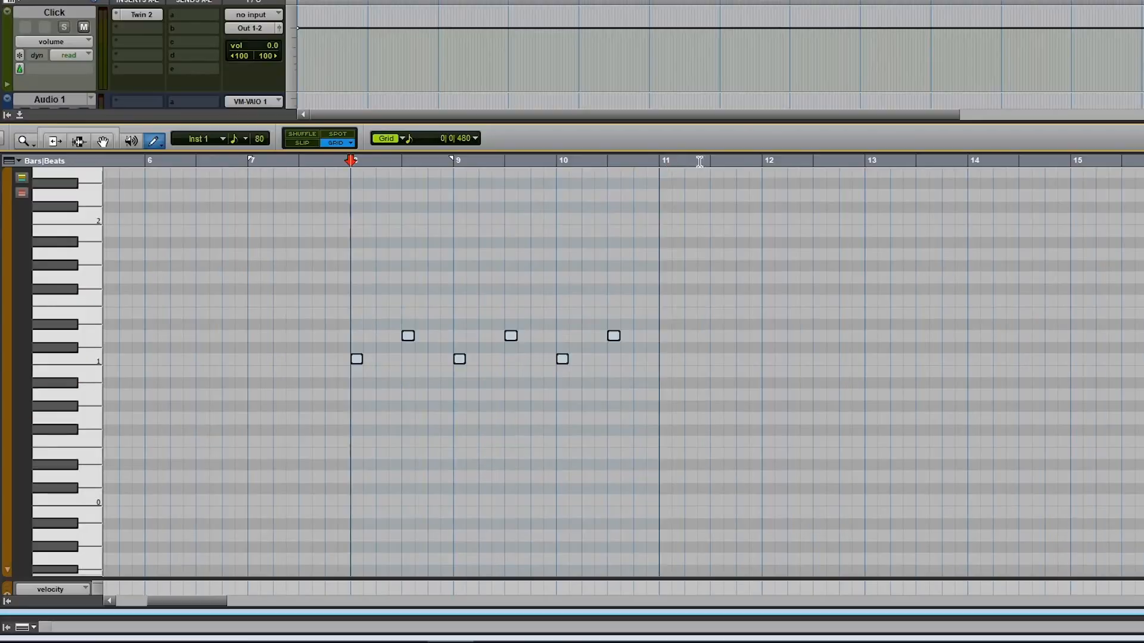
key("space")
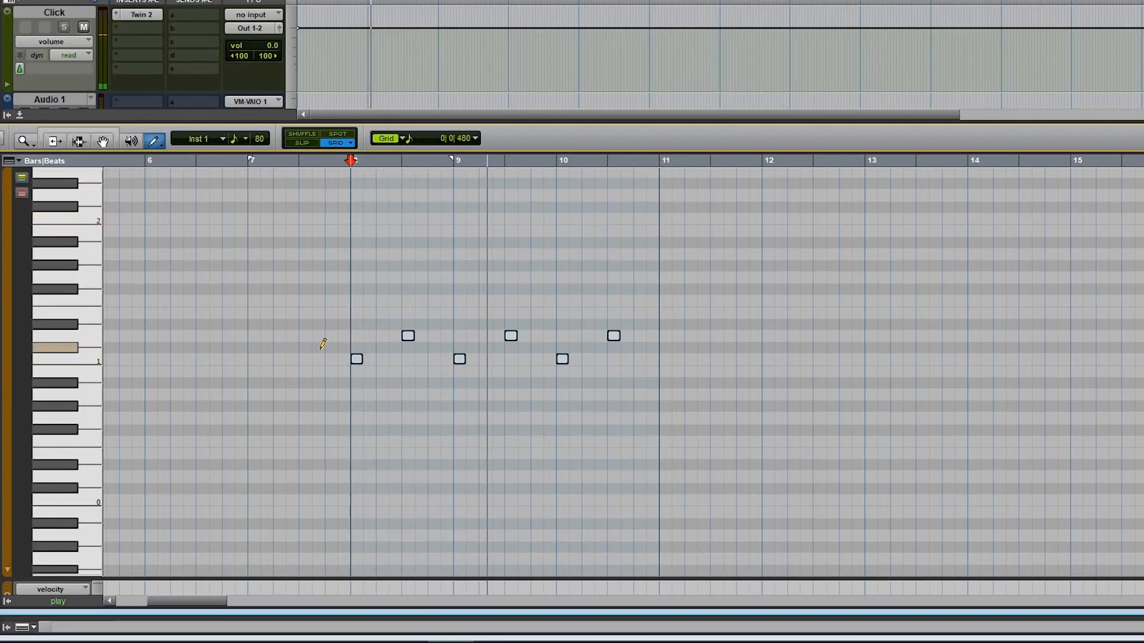
key("space")
Step: Enlarge the velocity lane below the notes and raise the velocity of all six drum notes
scroll(471, 331, "down", 2)
scroll(453, 360, "up", 1)
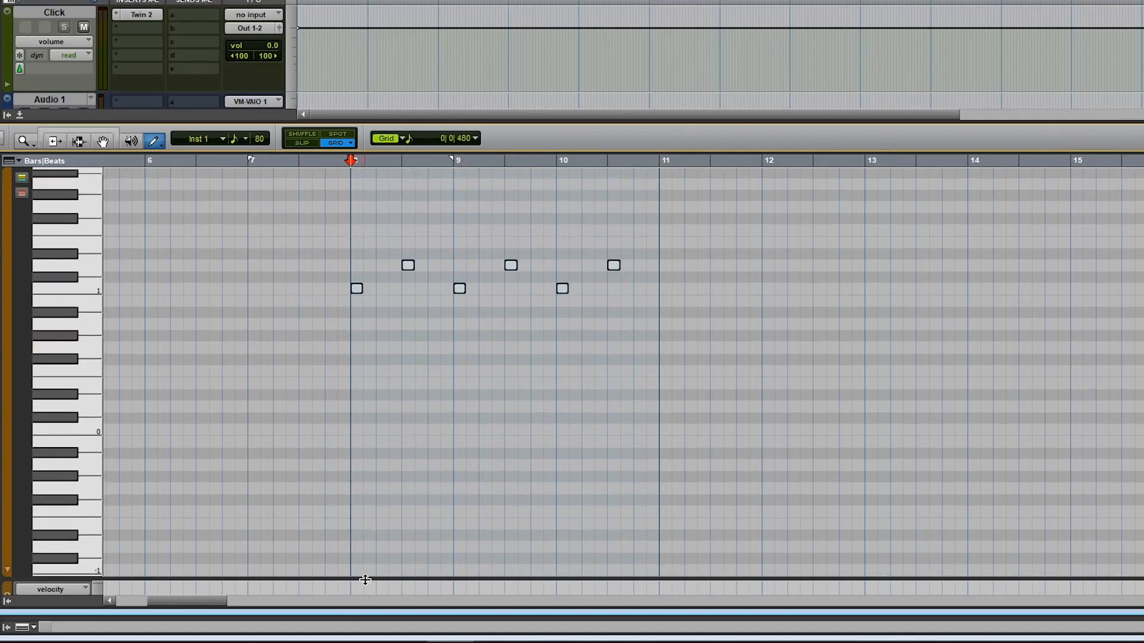
left_click_drag(365, 580, 375, 405)
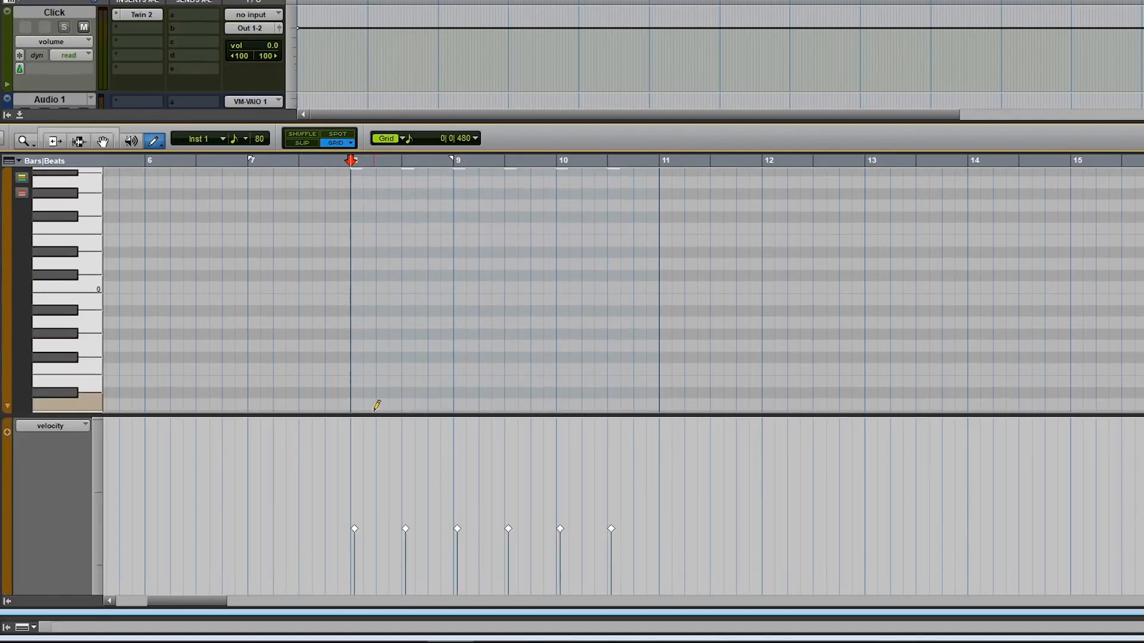
right_click(335, 470)
left_click(352, 485)
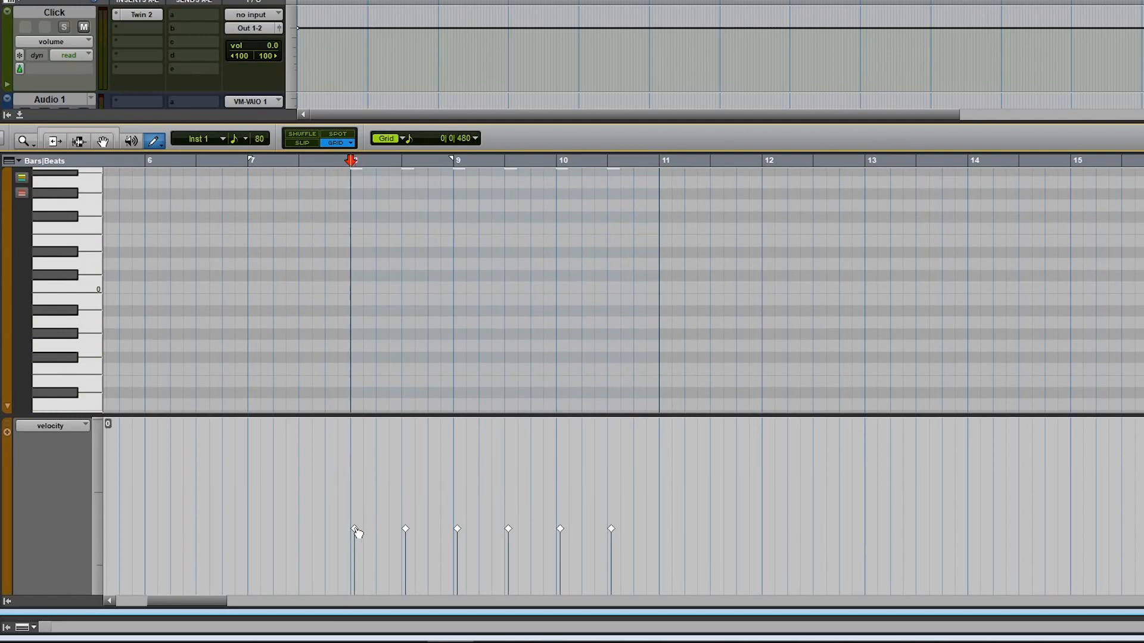
left_click_drag(356, 530, 364, 506)
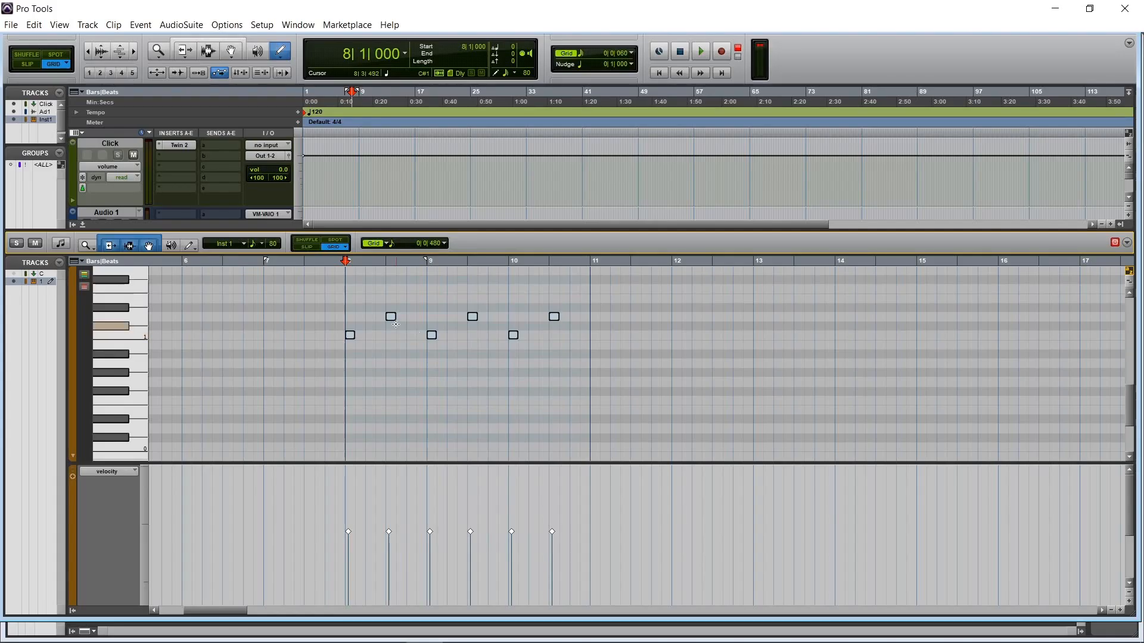
Step: Try to adjust the velocities of the three D1 notes together, and clear the selection
left_click_drag(374, 301, 569, 316)
mouse_move(472, 535)
left_mouse_down()
mouse_move(470, 557)
mouse_move(473, 506)
mouse_move(474, 553)
mouse_move(471, 536)
left_mouse_up()
left_click(466, 412)
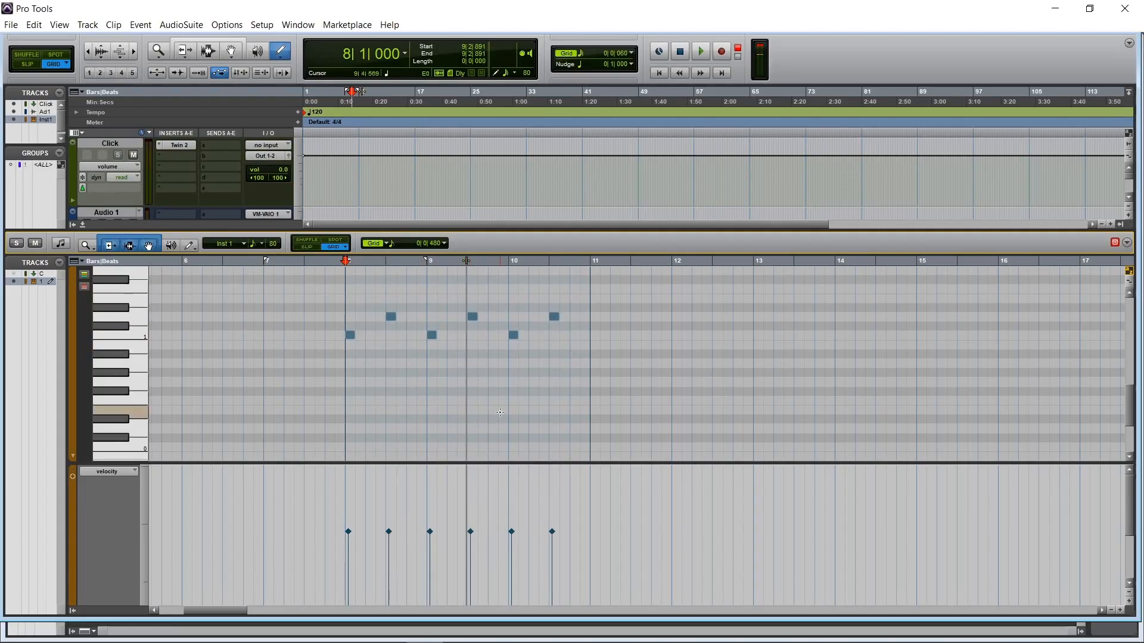
Step: Examine the drum pattern in the MIDI Editor by scrolling along the timeline and zooming horizontally out and in
scroll(477, 399, "up", 1)
scroll(476, 399, "left", 1)
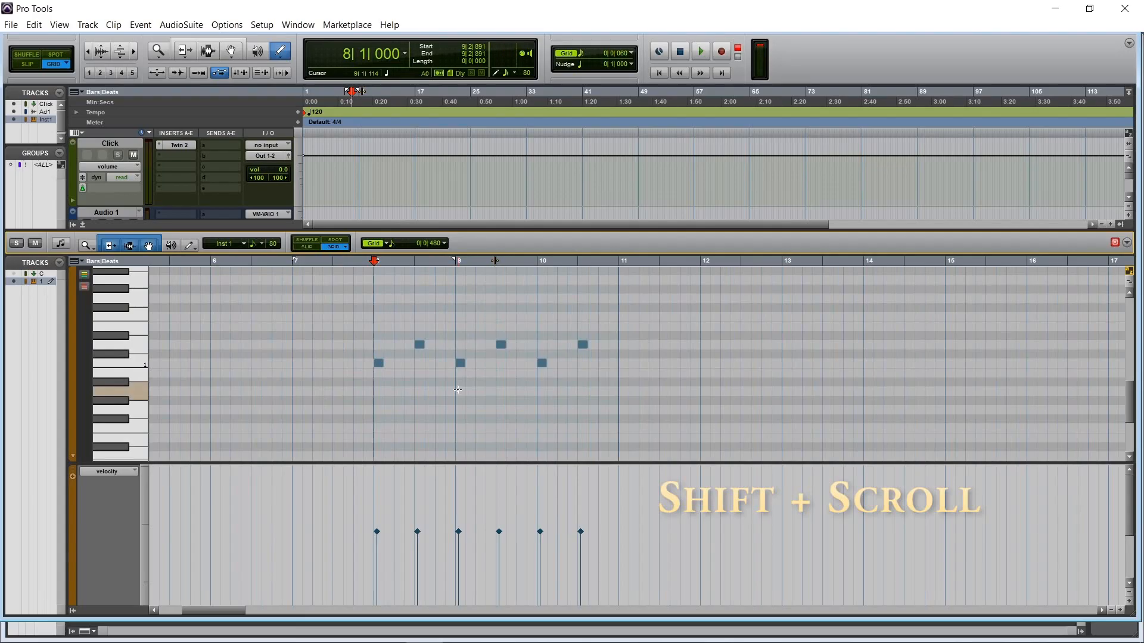
scroll(457, 389, "right", 2)
scroll(441, 387, "left", 5)
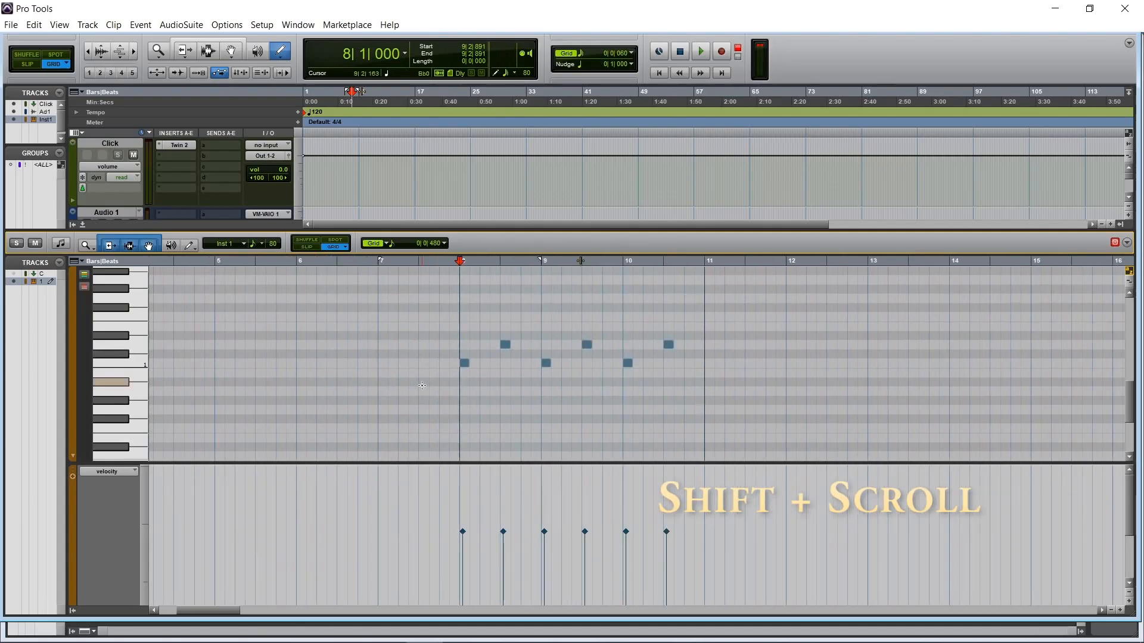
scroll(422, 386, "right", 3)
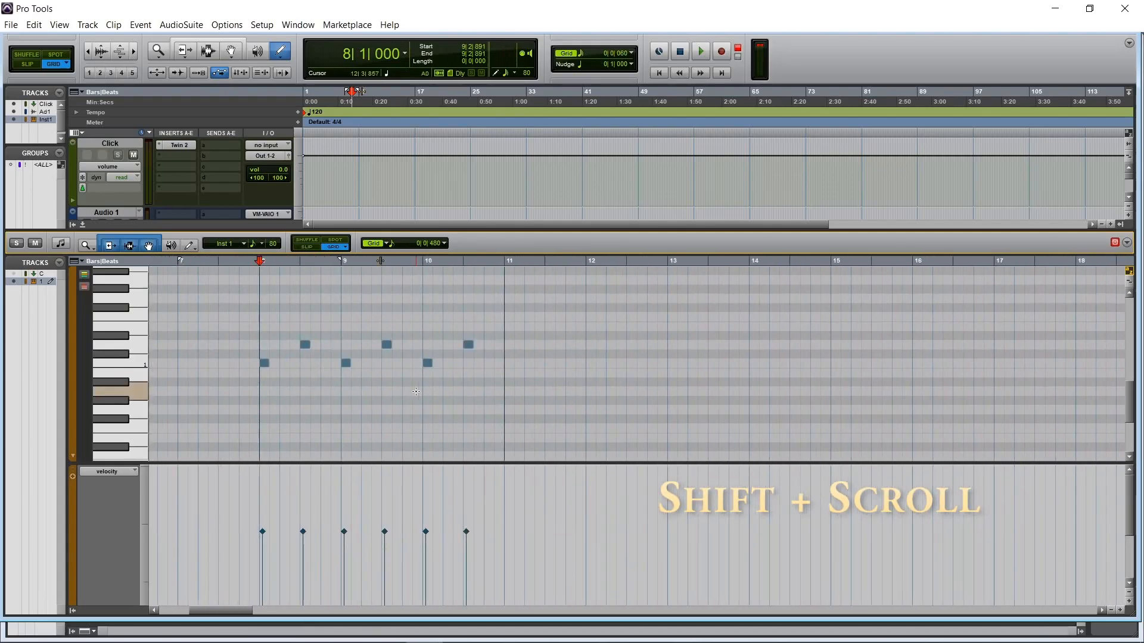
scroll(416, 392, "left", 3)
scroll(415, 392, "right", 1)
scroll(369, 417, "left", 2)
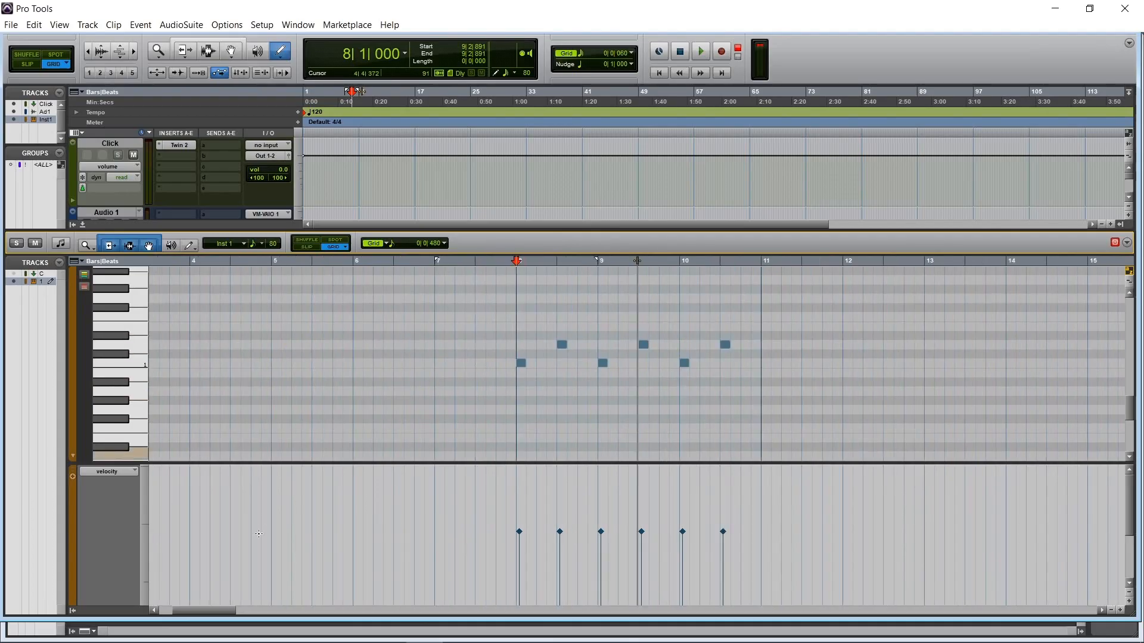
scroll(574, 377, "up", 2)
scroll(577, 378, "down", 5)
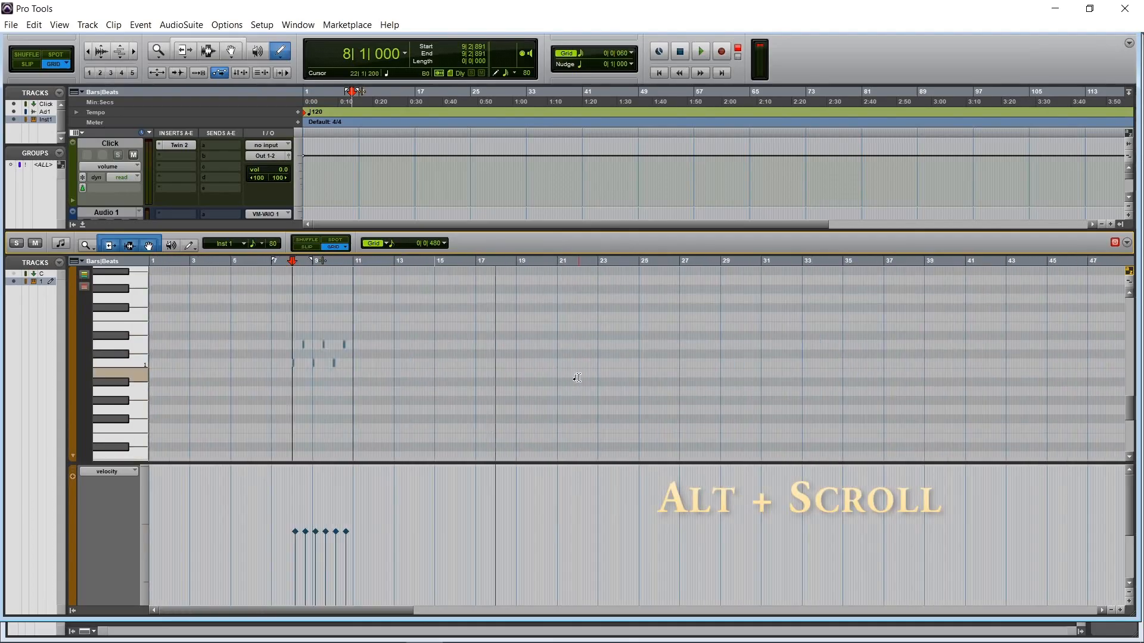
scroll(574, 377, "up", 2)
scroll(567, 373, "down", 1)
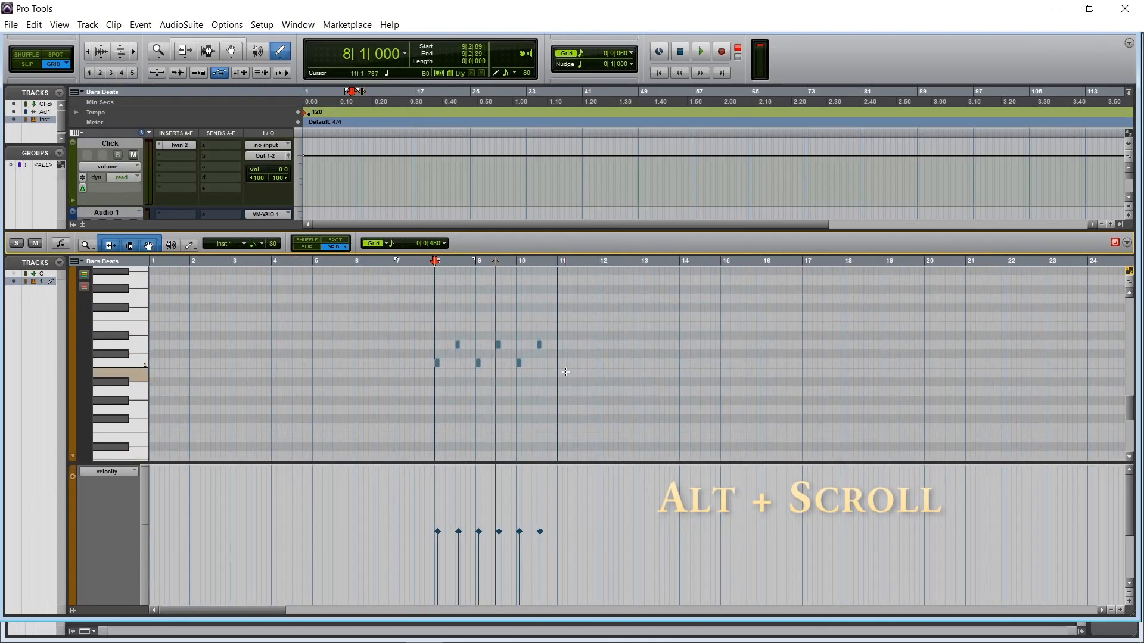
scroll(565, 371, "up", 1)
Step: Duplicate all six drum notes so the copy starts at bar 11, and close the MIDI Editor
left_click_drag(775, 391, 523, 310)
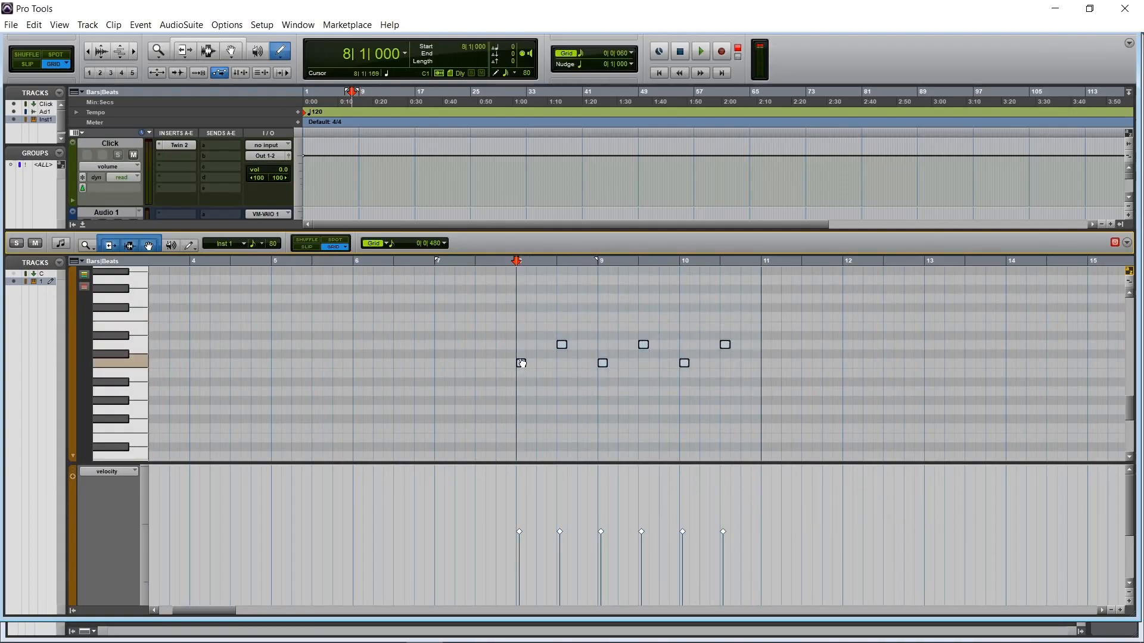
left_click_drag(521, 365, 765, 371, "alt")
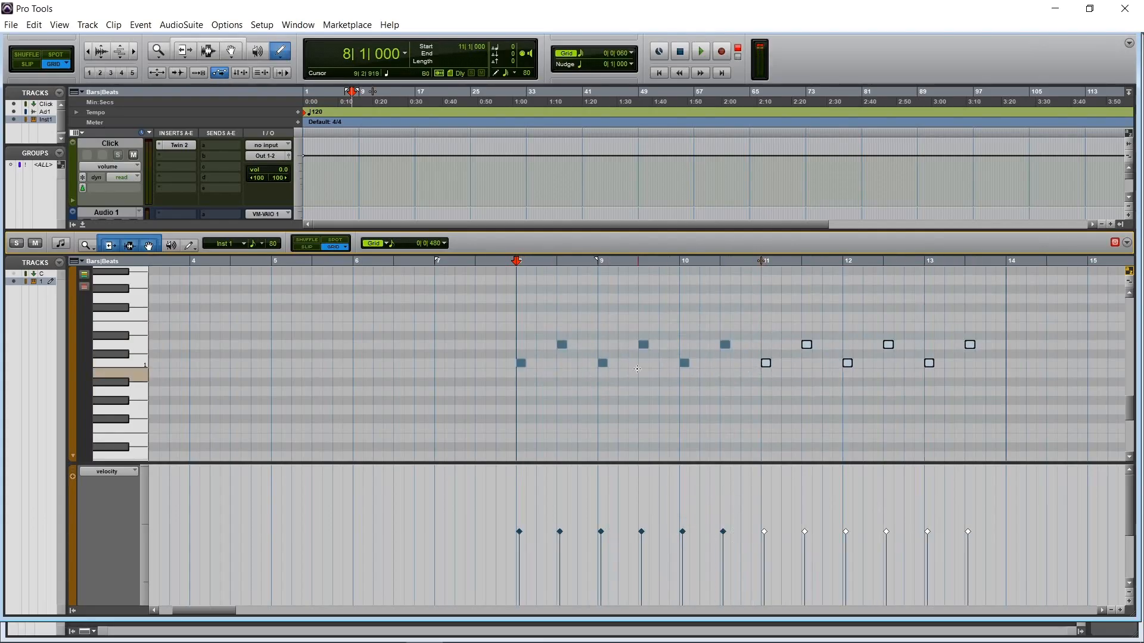
scroll(549, 398, "right", 3)
left_click(1114, 242)
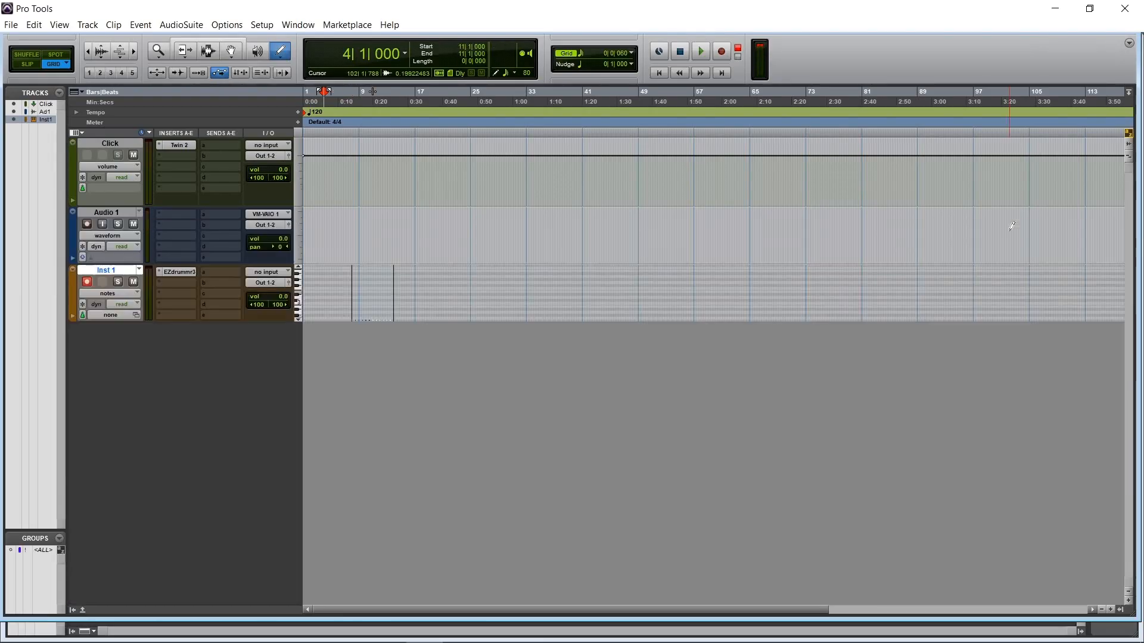
Step: Switch the Inst 1 track view from notes to blocks
left_click(109, 293)
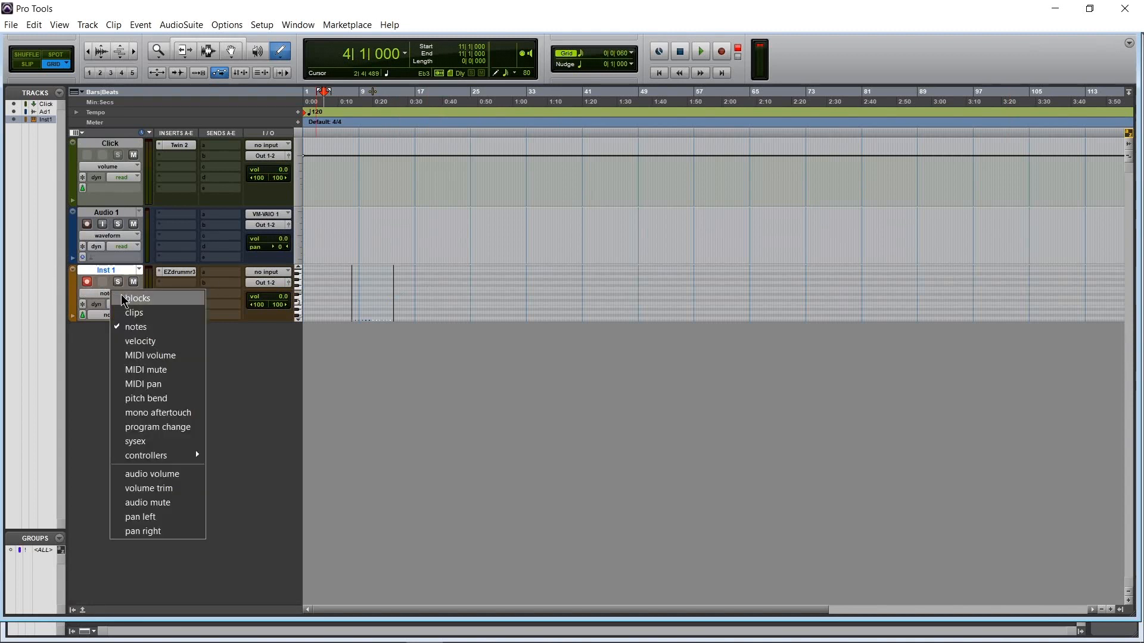
left_click(165, 299)
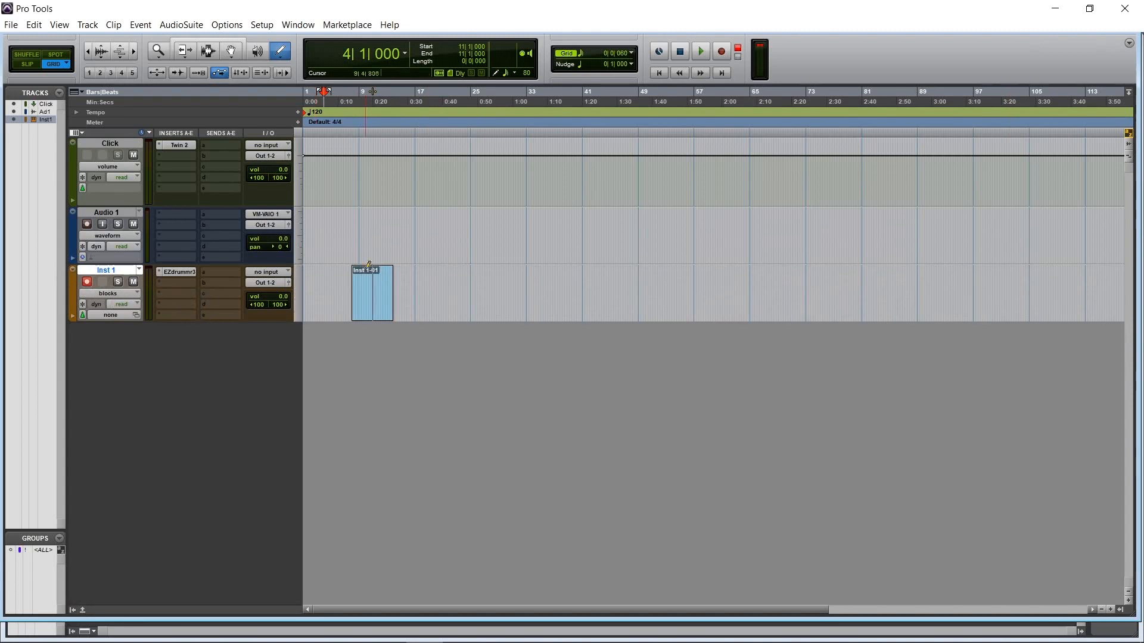
scroll(371, 299, "up", 5)
scroll(392, 302, "down", 2)
scroll(391, 302, "down", 1)
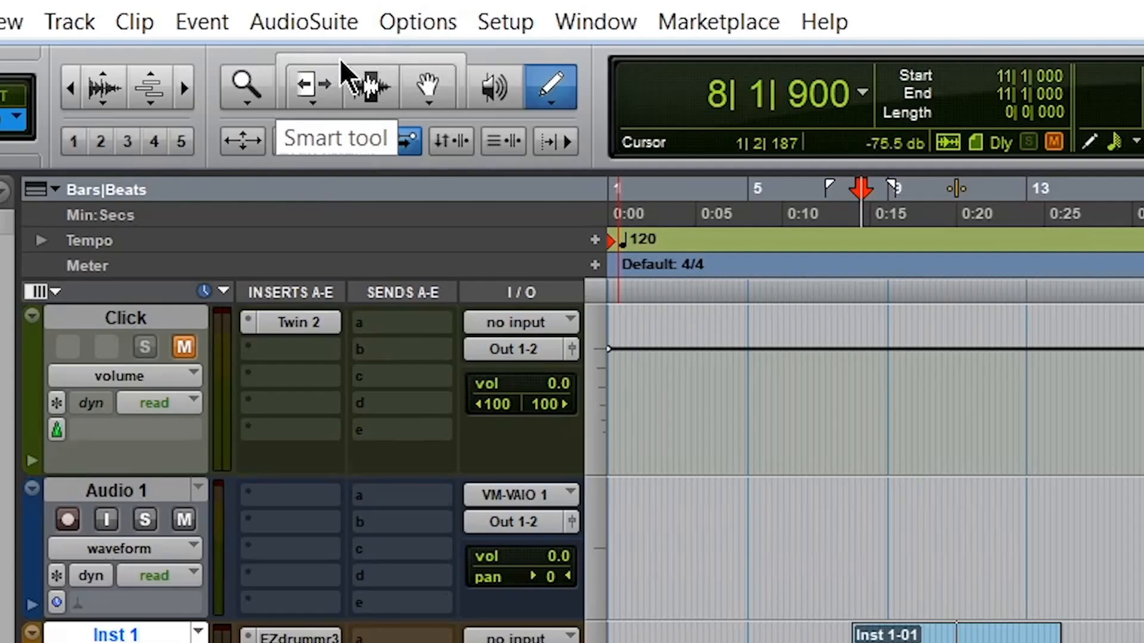
Step: Use the Smart tool to move the Inst 1-01 clip to the session start and remove it from the track
left_click(345, 65)
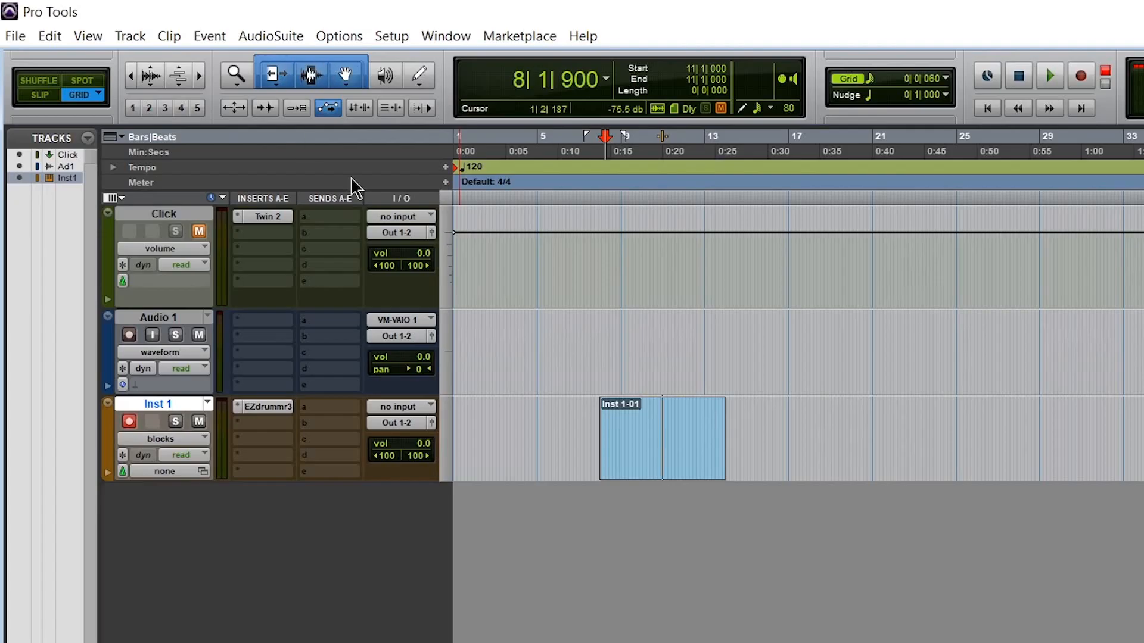
left_click_drag(671, 464, 618, 427)
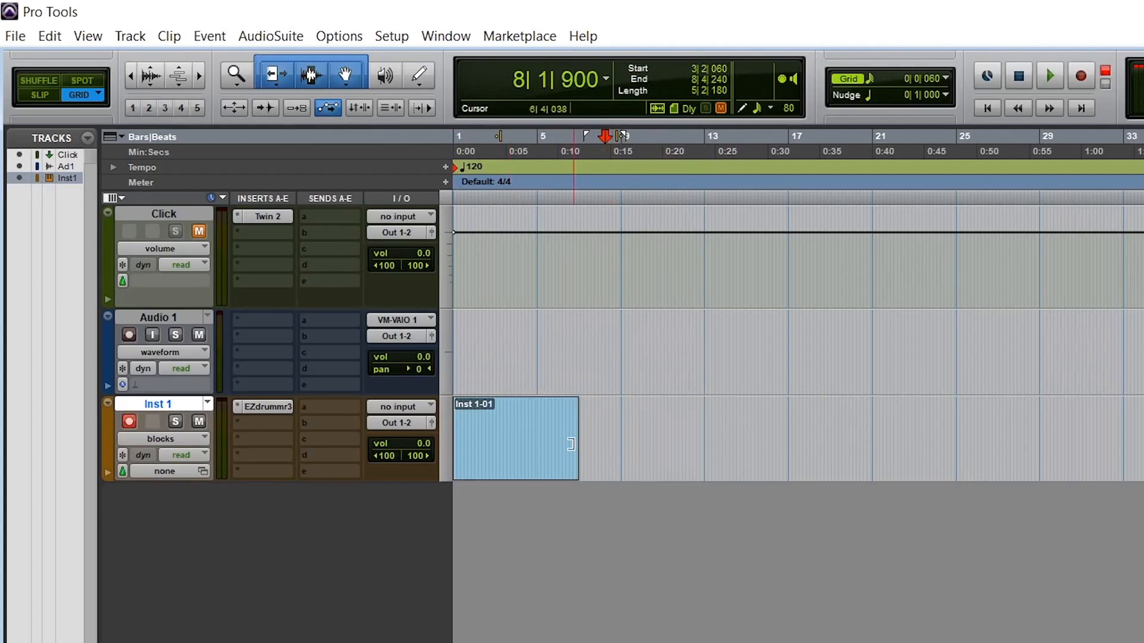
left_click_drag(533, 454, 665, 450)
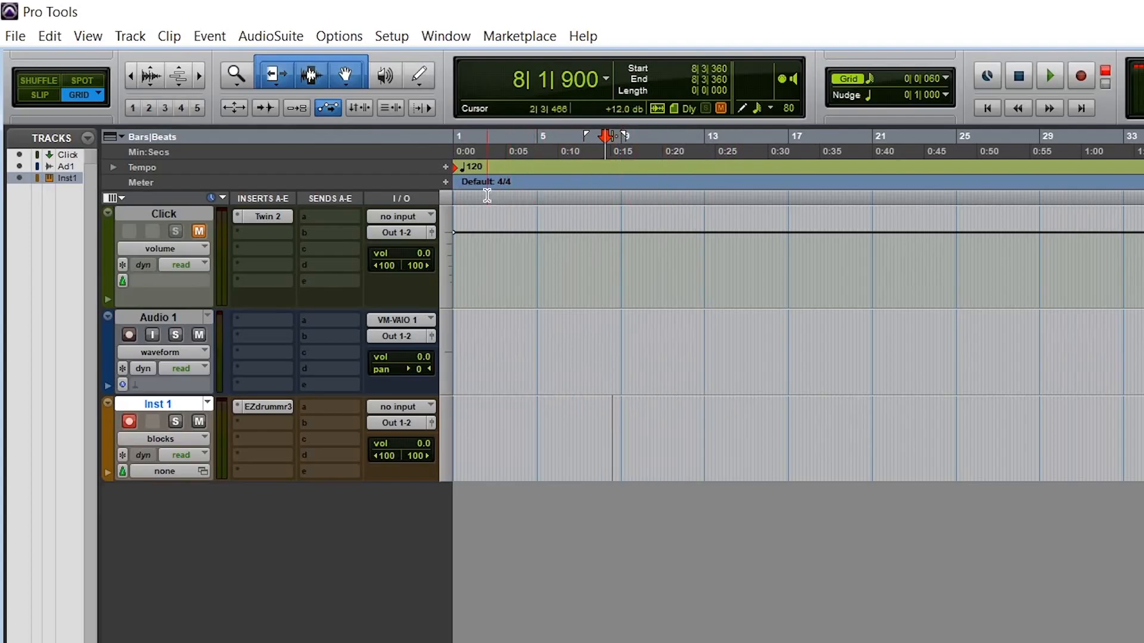
Step: Return playback to the session start and choose the SINGMJ MIDI file for import
left_click(990, 108)
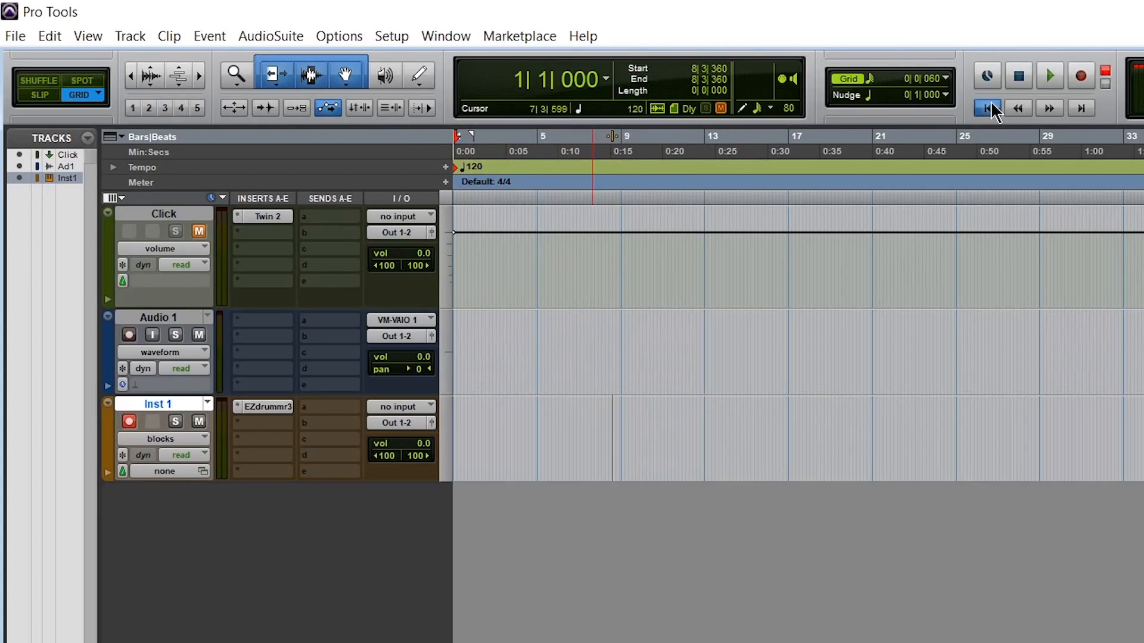
left_click(13, 36)
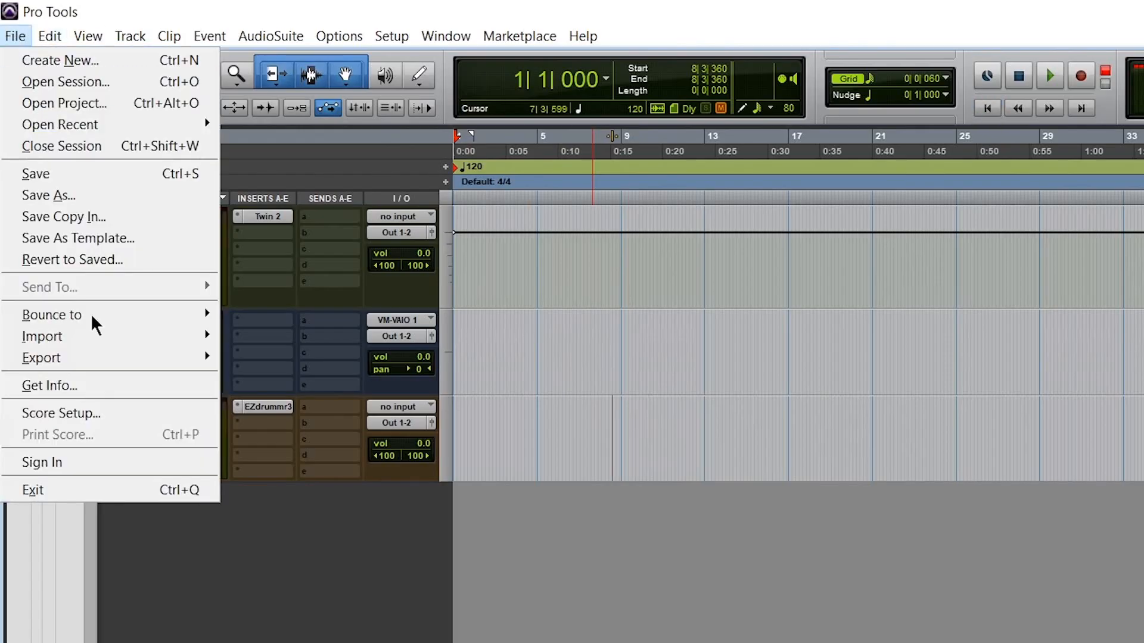
mouse_move(103, 338)
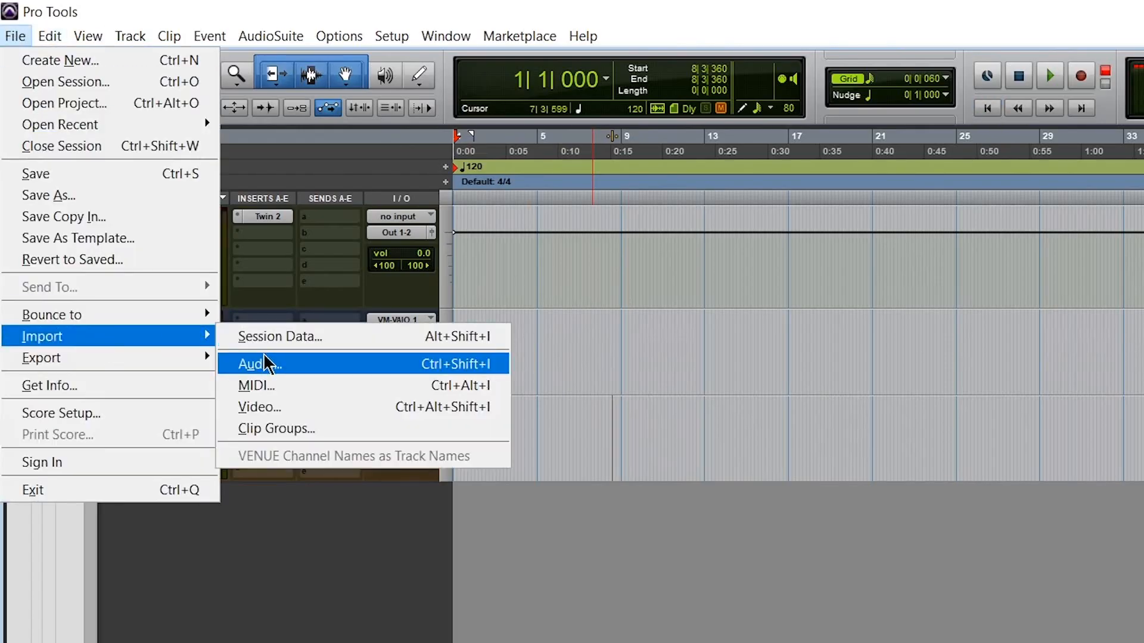
left_click(277, 386)
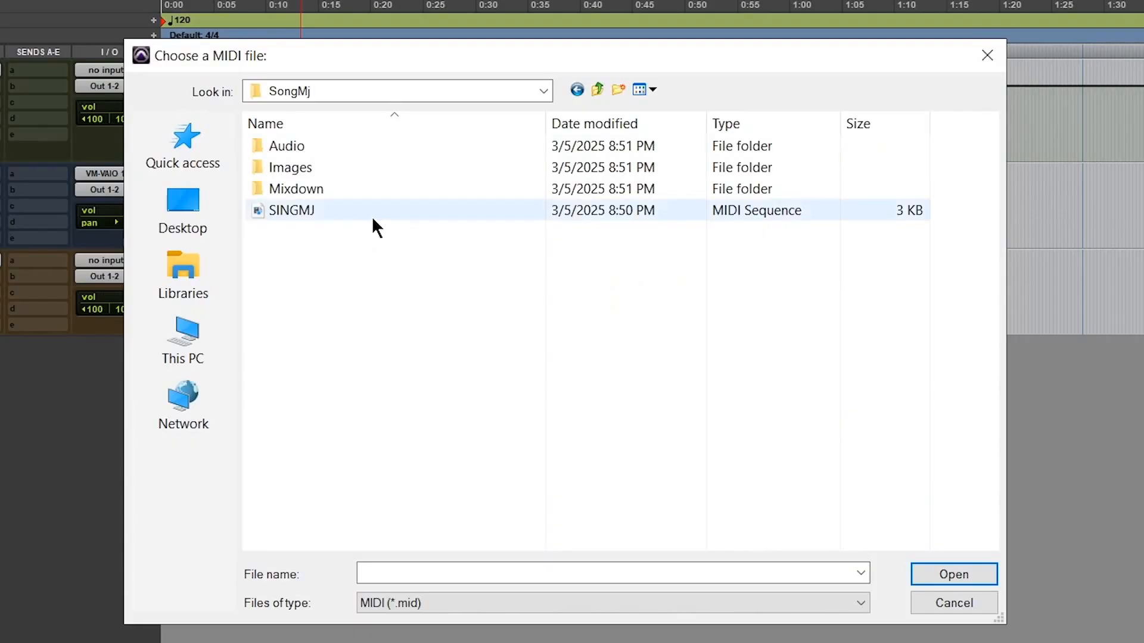
left_click(664, 362)
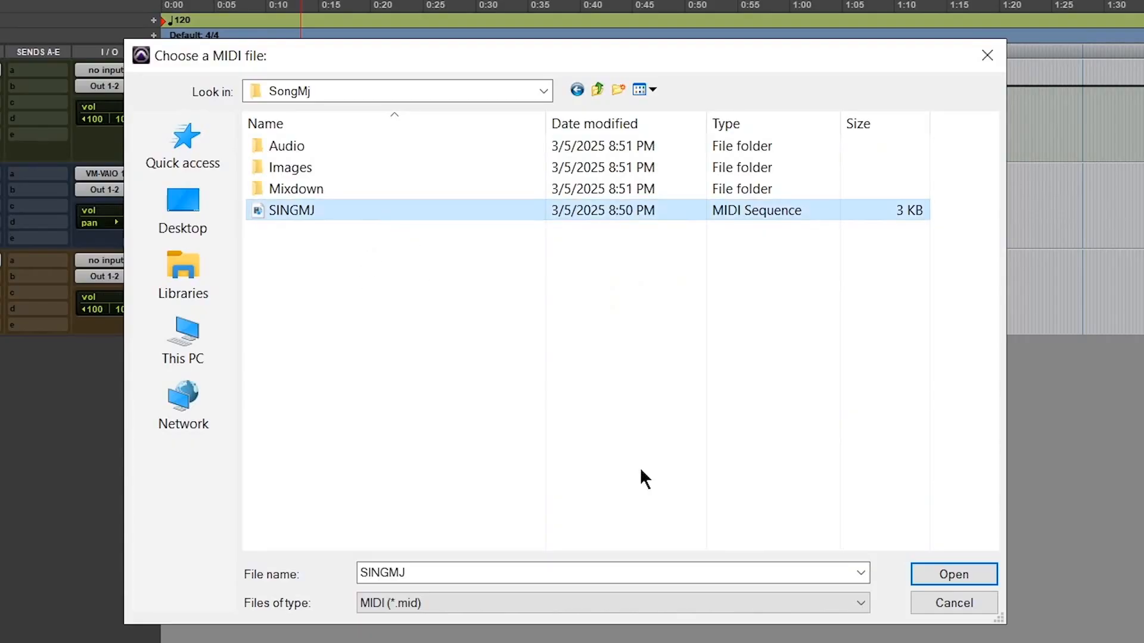
left_click(949, 576)
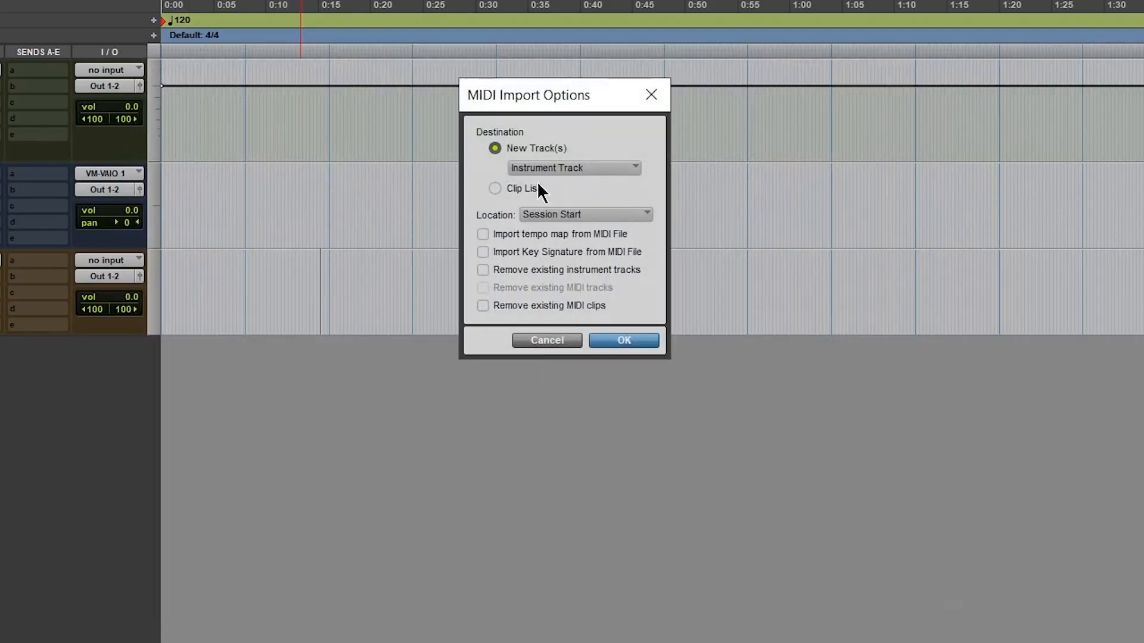
Step: Import the MIDI file to new instrument tracks at Session Start, including the tempo map from the file
left_click(563, 170)
left_click(481, 170)
left_click(483, 289)
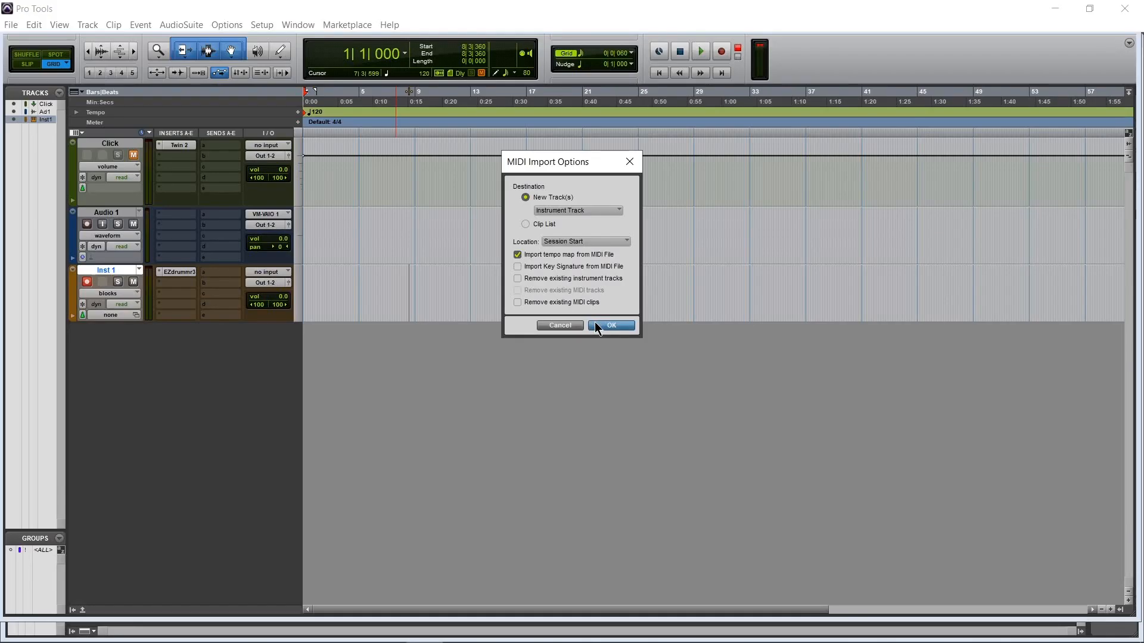
left_click(595, 325)
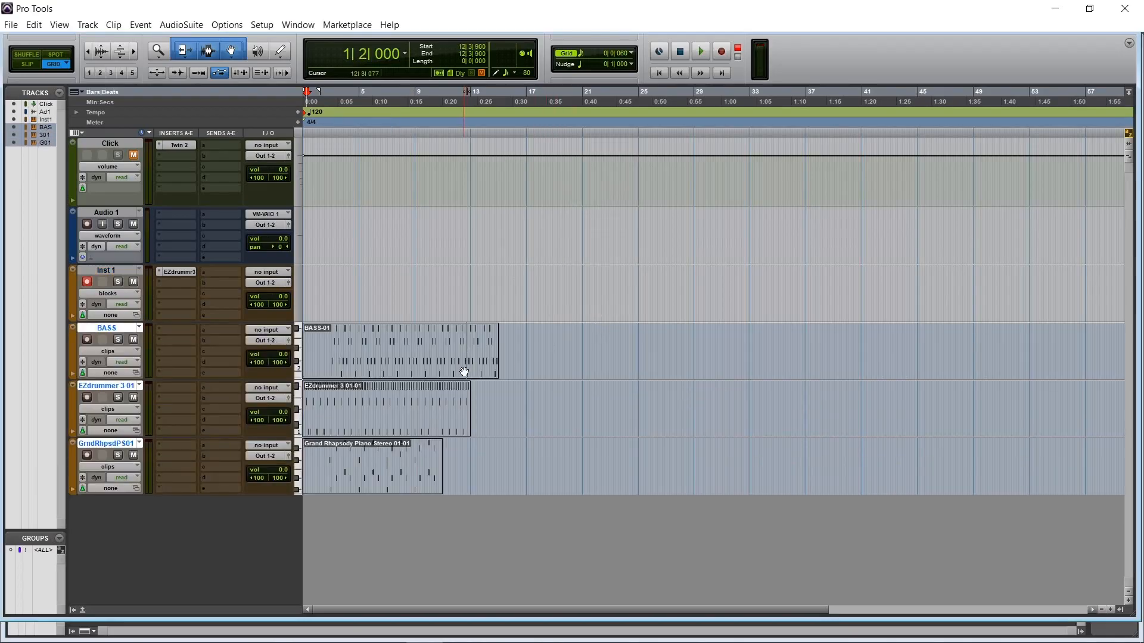
Step: Move the EZdrummer 3 01-01 clip onto the Inst 1 track at the session start and play it back
left_click(464, 372)
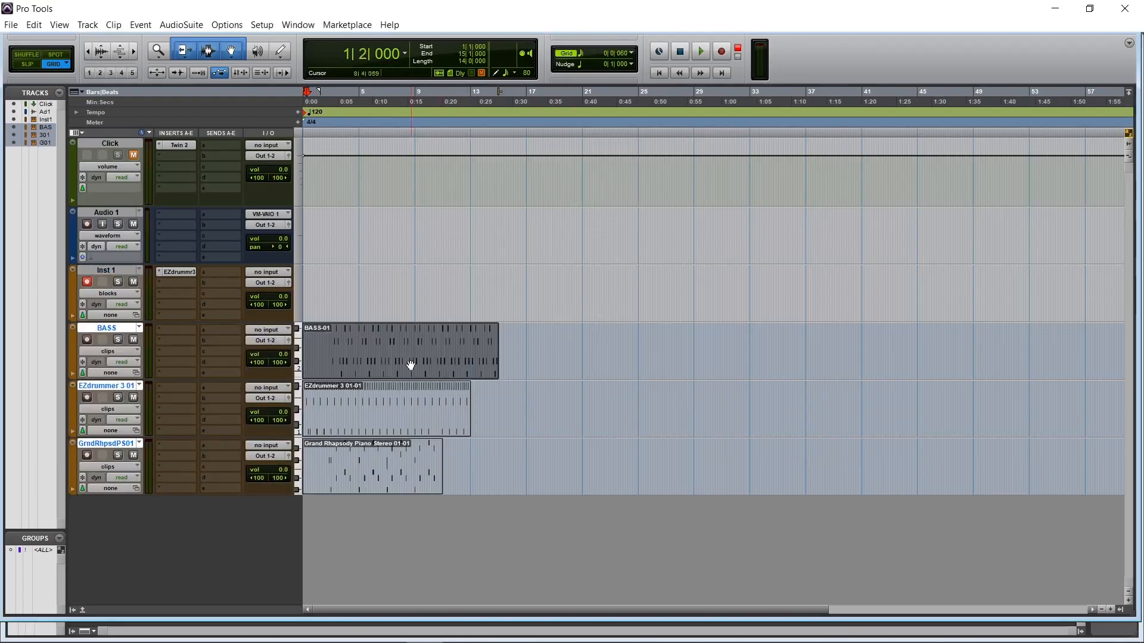
left_click(376, 425)
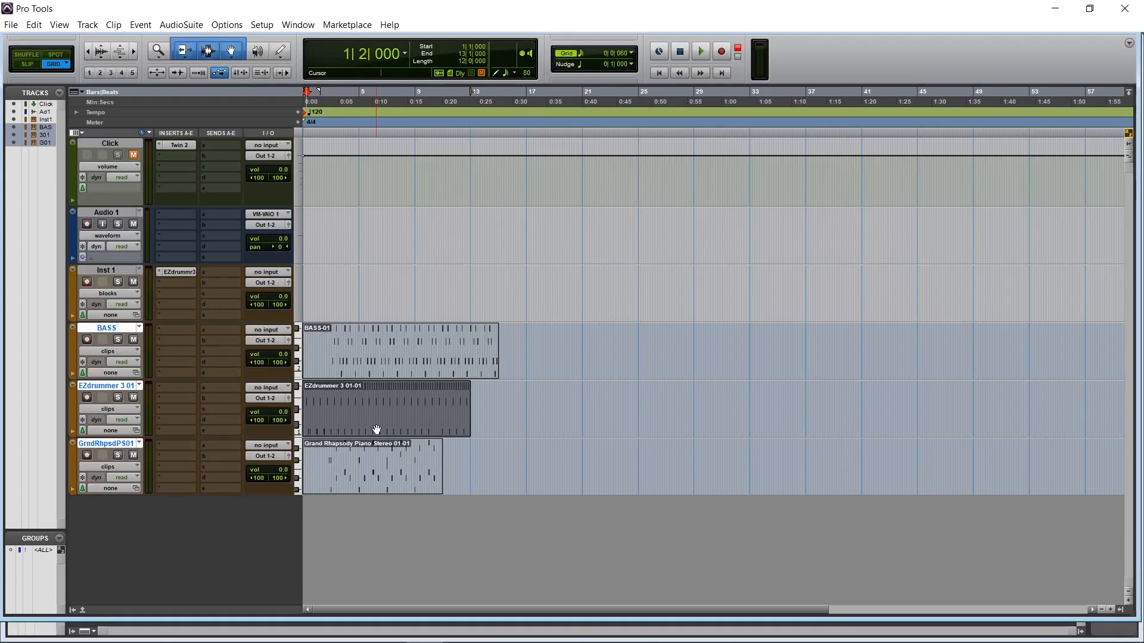
left_click_drag(374, 426, 343, 307)
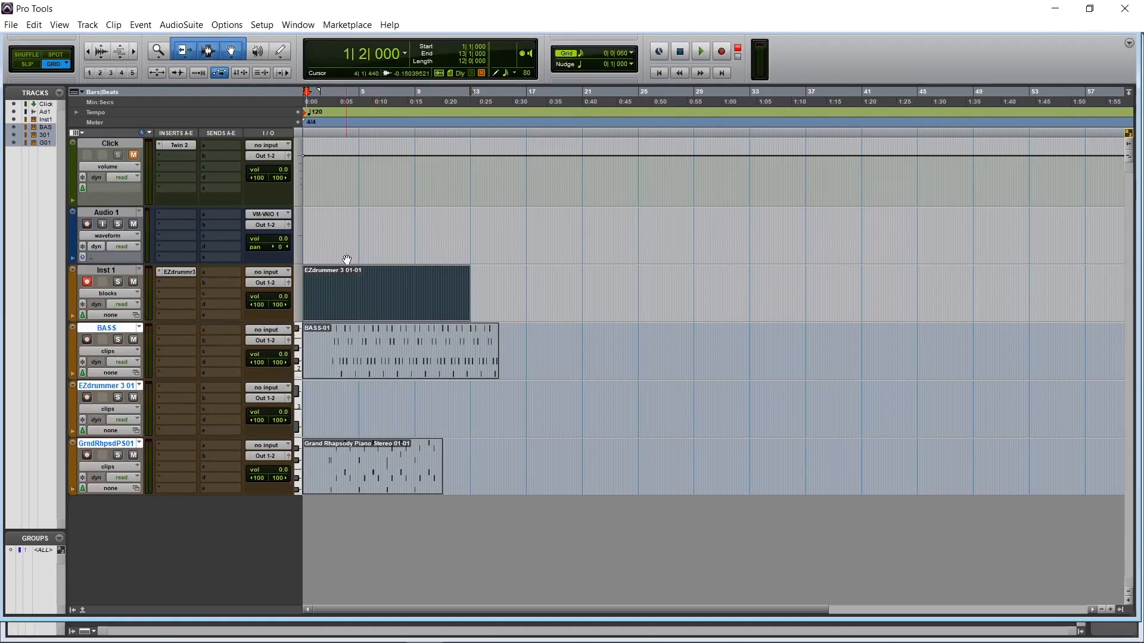
left_click(327, 100)
key("space")
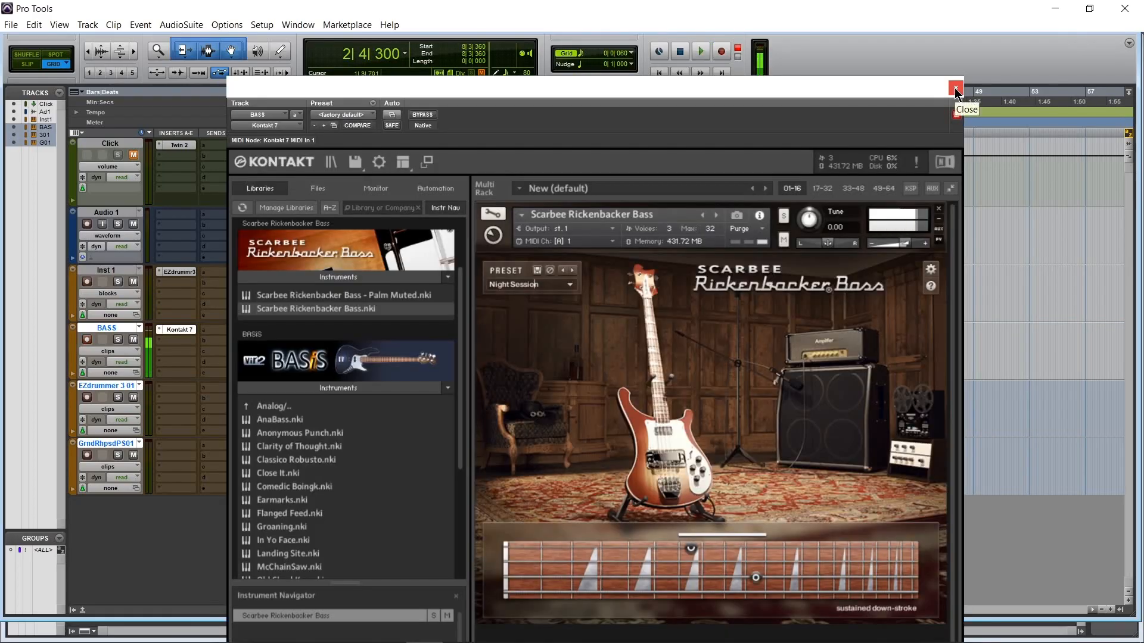
Step: Close the BASS track's Kontakt 7 window and delete the empty EZdrummer 3 01 track
left_click(955, 90)
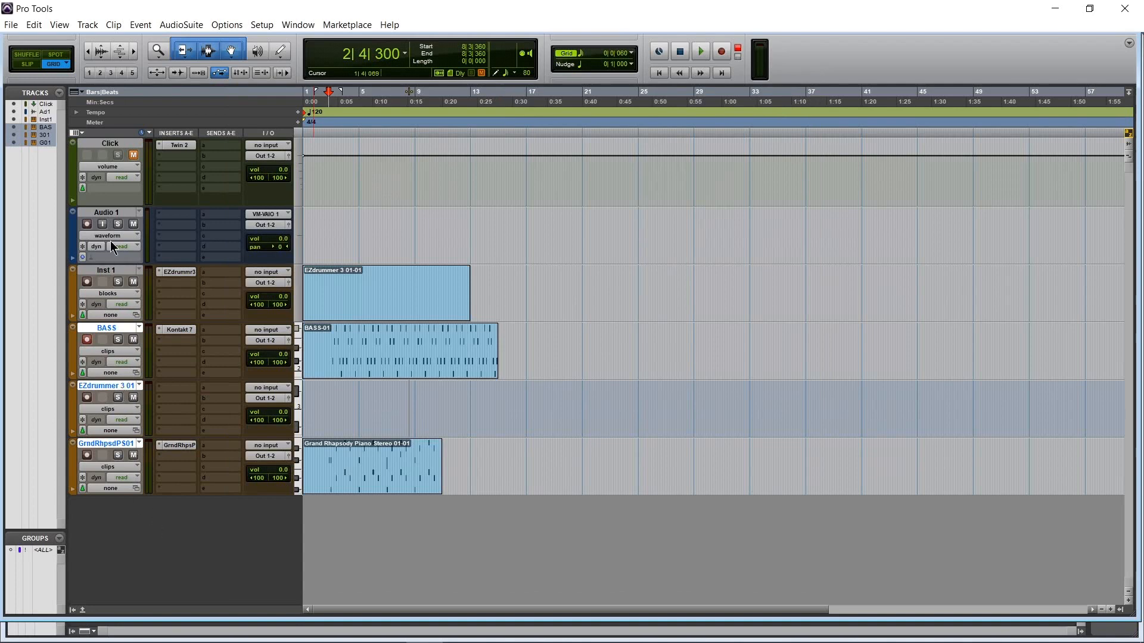
right_click(107, 385)
left_click(151, 286)
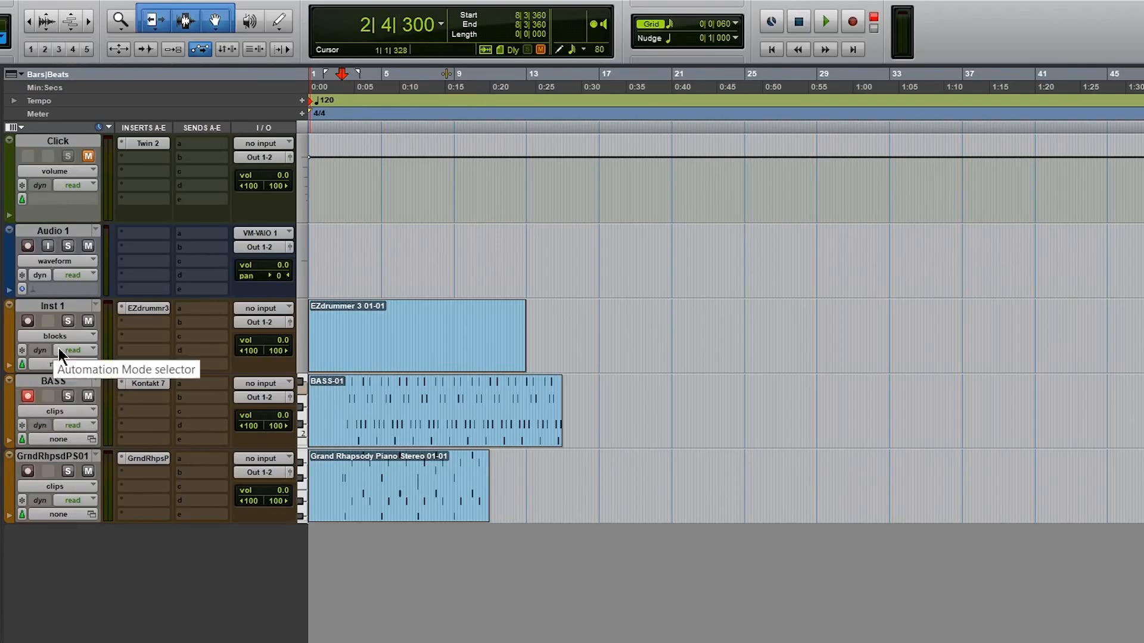
Step: Play the song from the start and lower the GrndRhpsdPS01 volume to -13.2 and the BASS volume to -17.8
left_click(322, 90)
key("space")
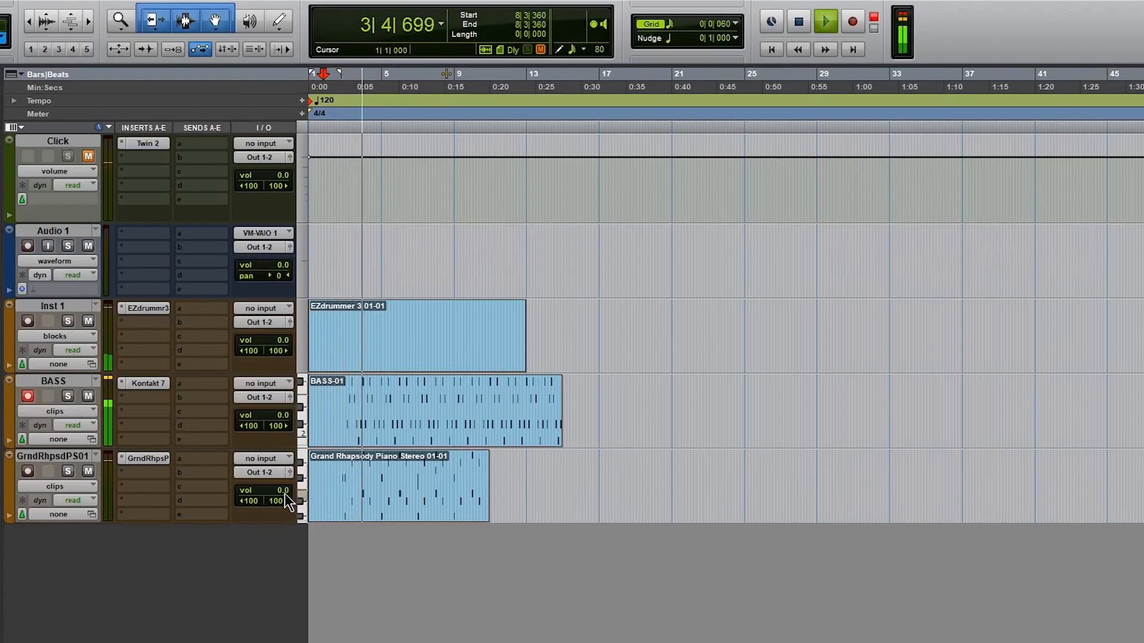
left_click_drag(279, 491, 280, 498)
mouse_move(280, 416)
left_mouse_down()
mouse_move(278, 430)
mouse_move(282, 414)
left_mouse_up()
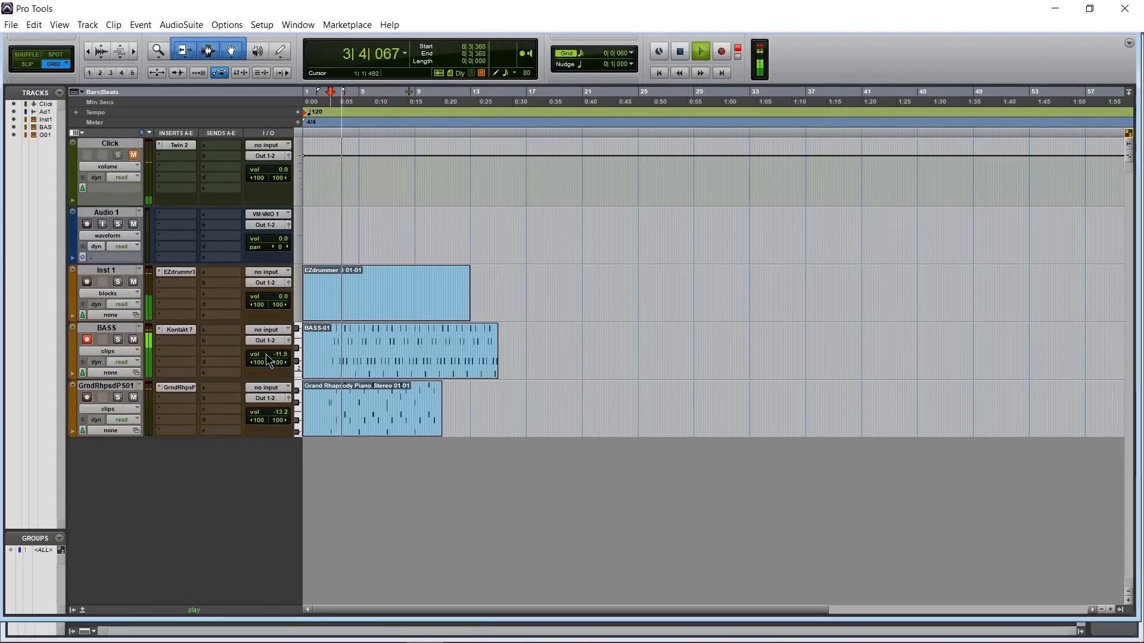
left_click_drag(265, 354, 255, 360)
Step: Insert the multichannel reverb plug-in Pro-R after Kontakt 7 on the BASS track
left_click(176, 340)
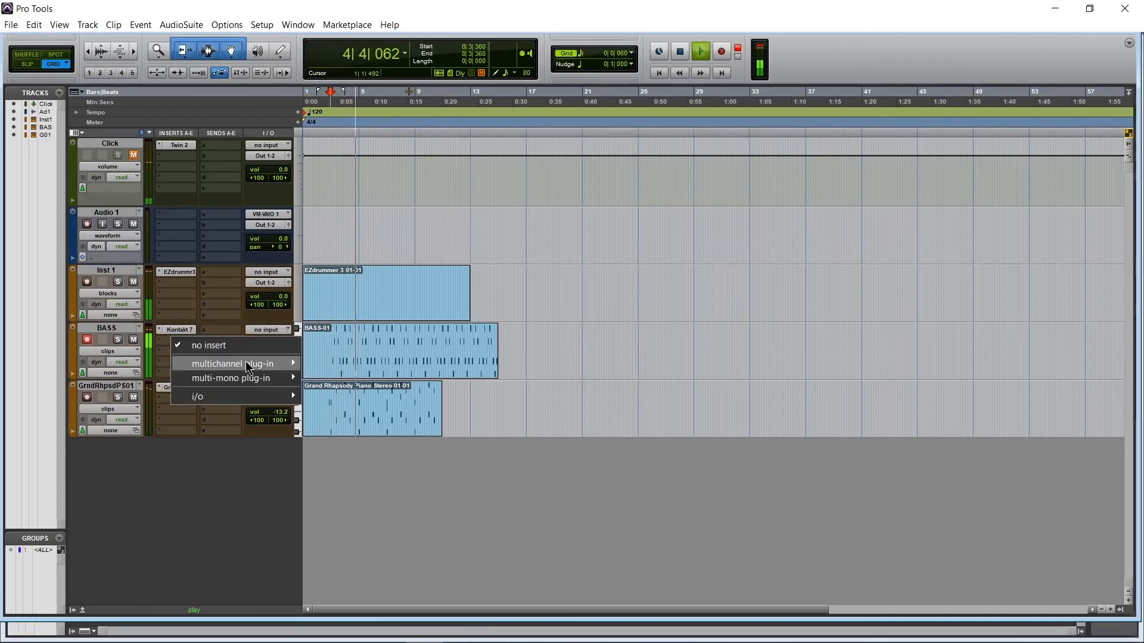
mouse_move(238, 364)
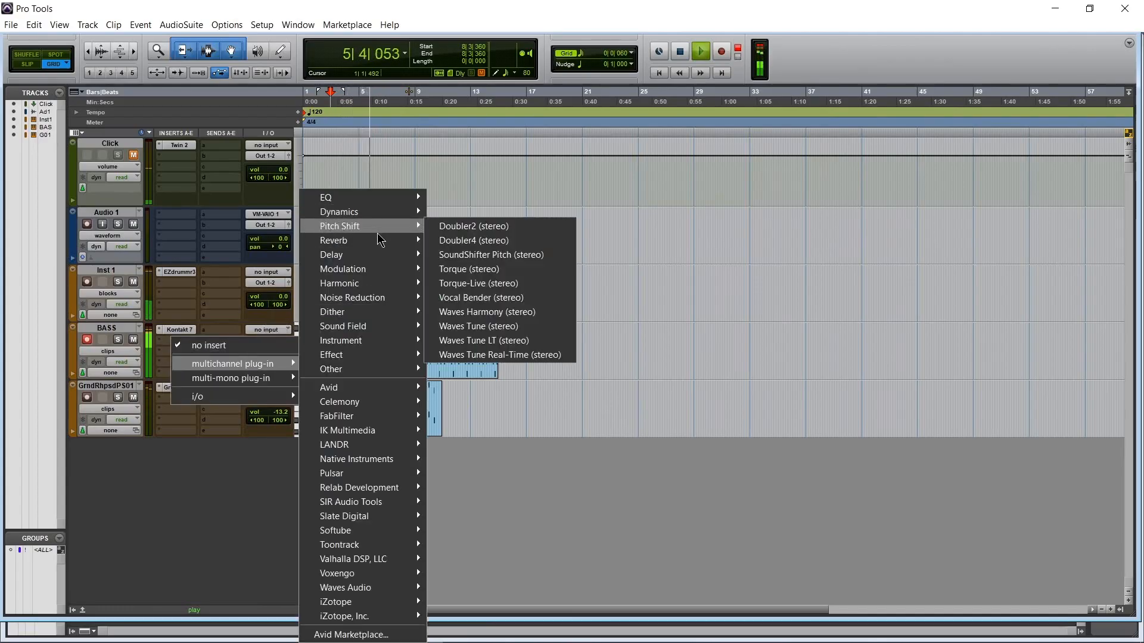
mouse_move(387, 240)
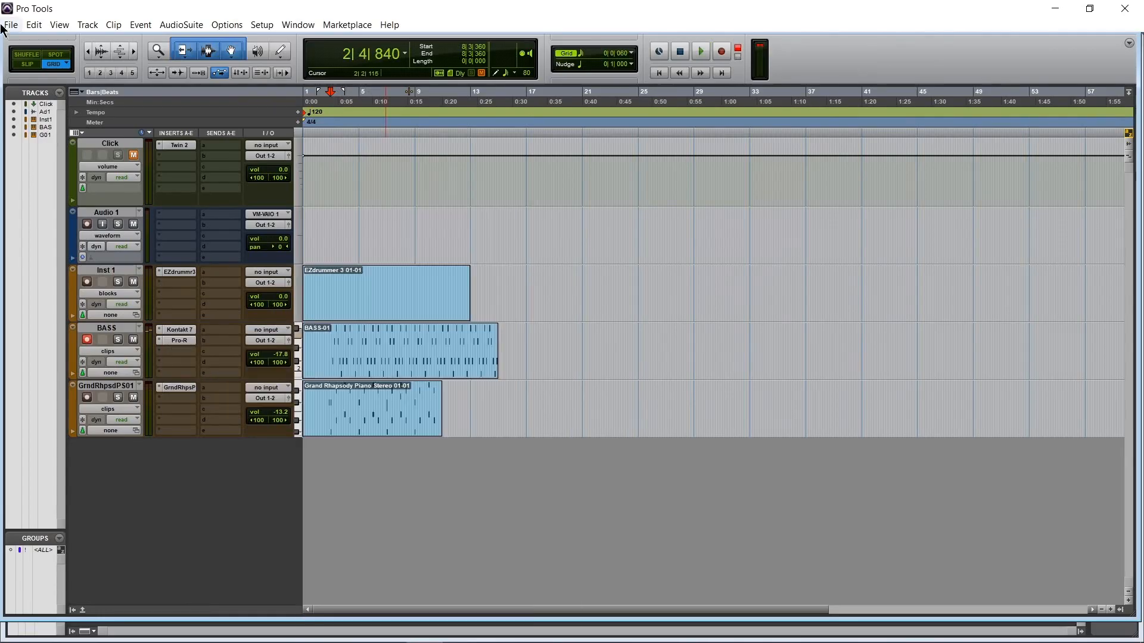
Step: Import the VOCALS_04 audio file with the Add method onto a new track at the session start
left_click(8, 29)
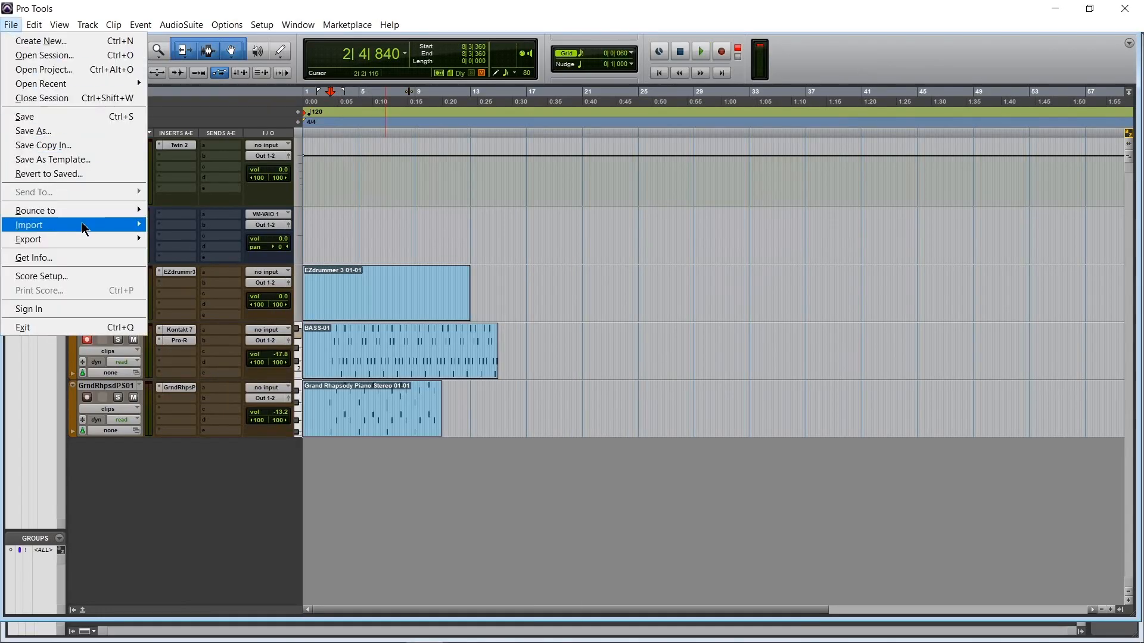
mouse_move(83, 224)
left_click(196, 242)
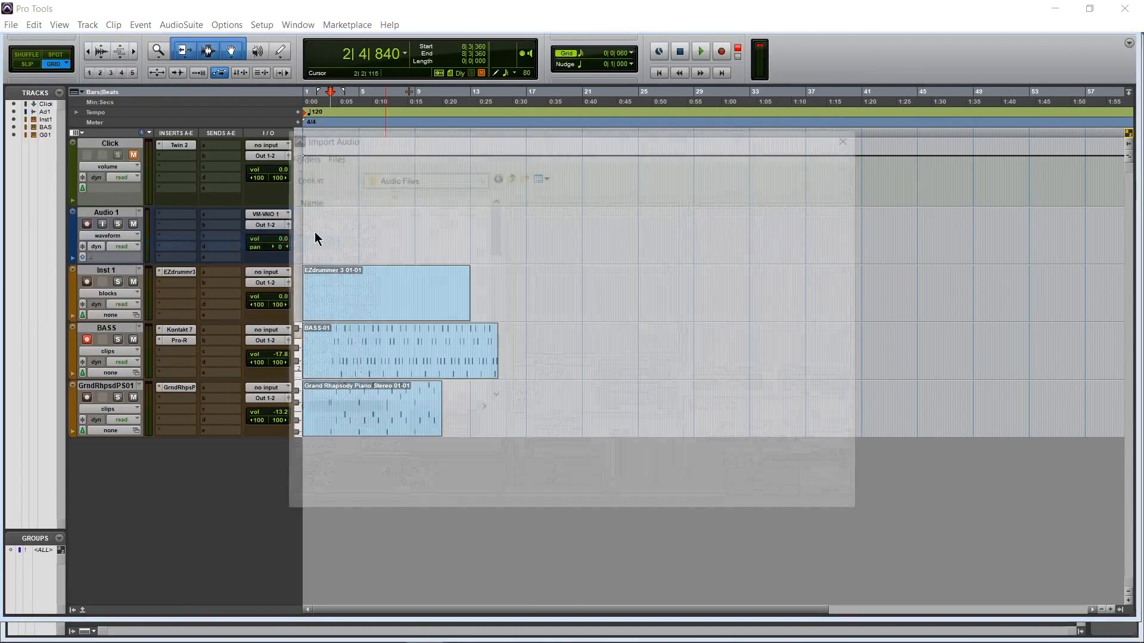
left_click(327, 213)
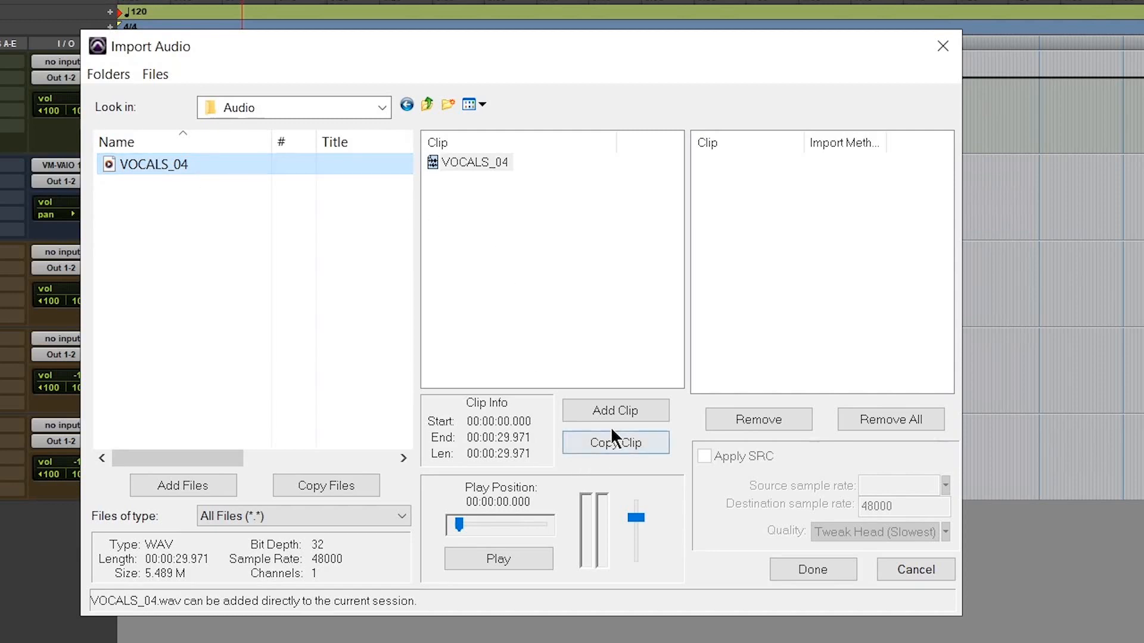
left_click(616, 410)
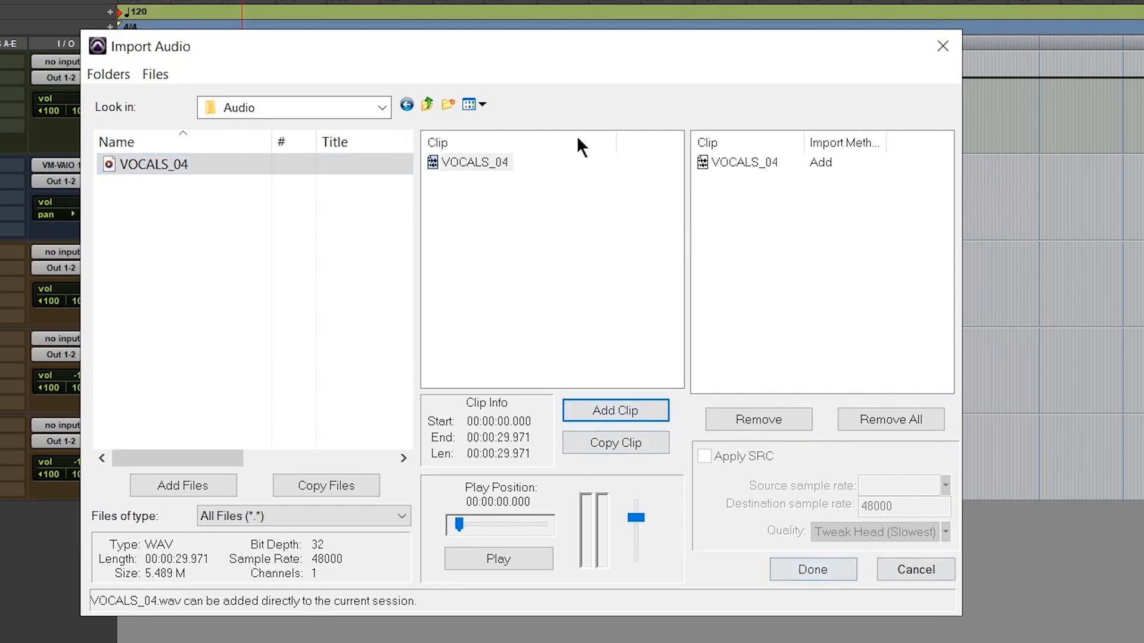
left_click(800, 159)
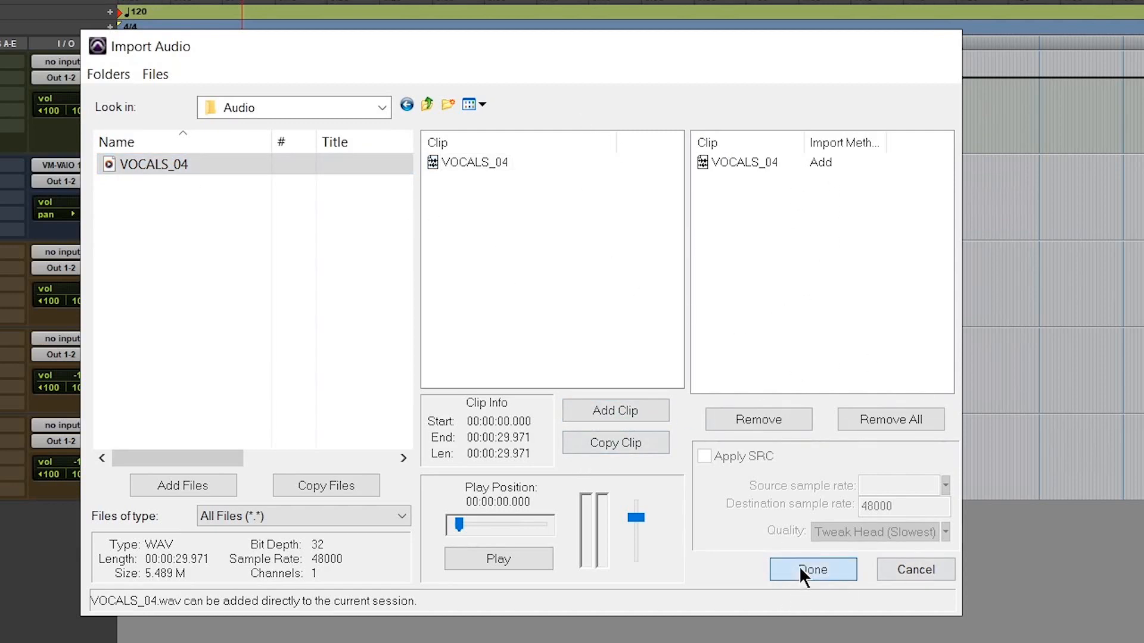
left_click(801, 570)
left_click(553, 260)
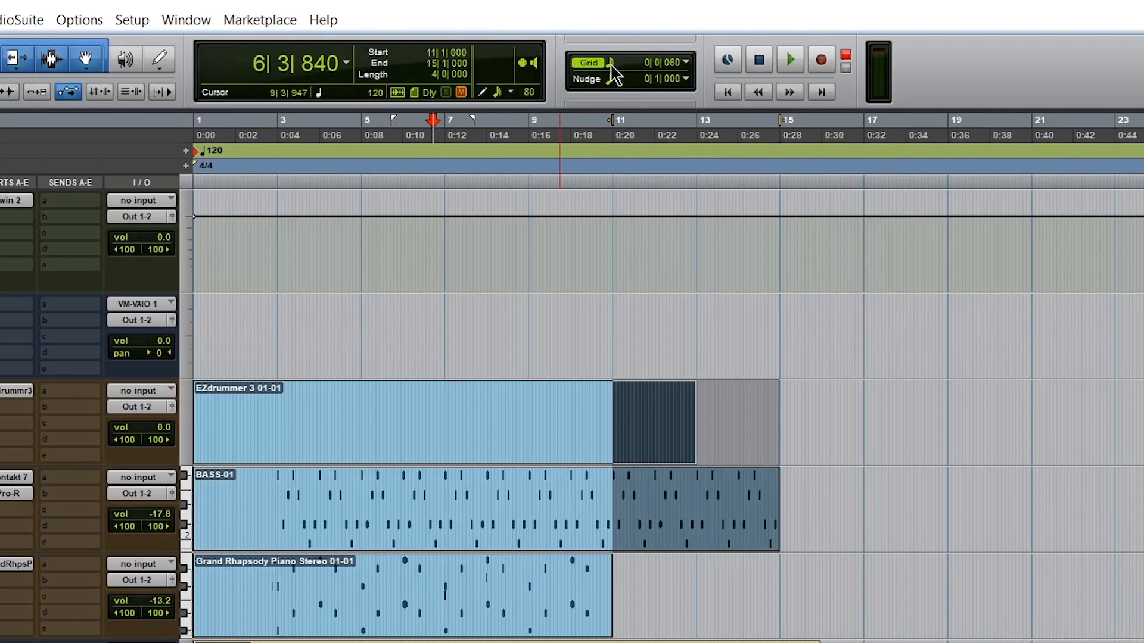
Step: Set the grid value to 1/4 note
left_click(611, 67)
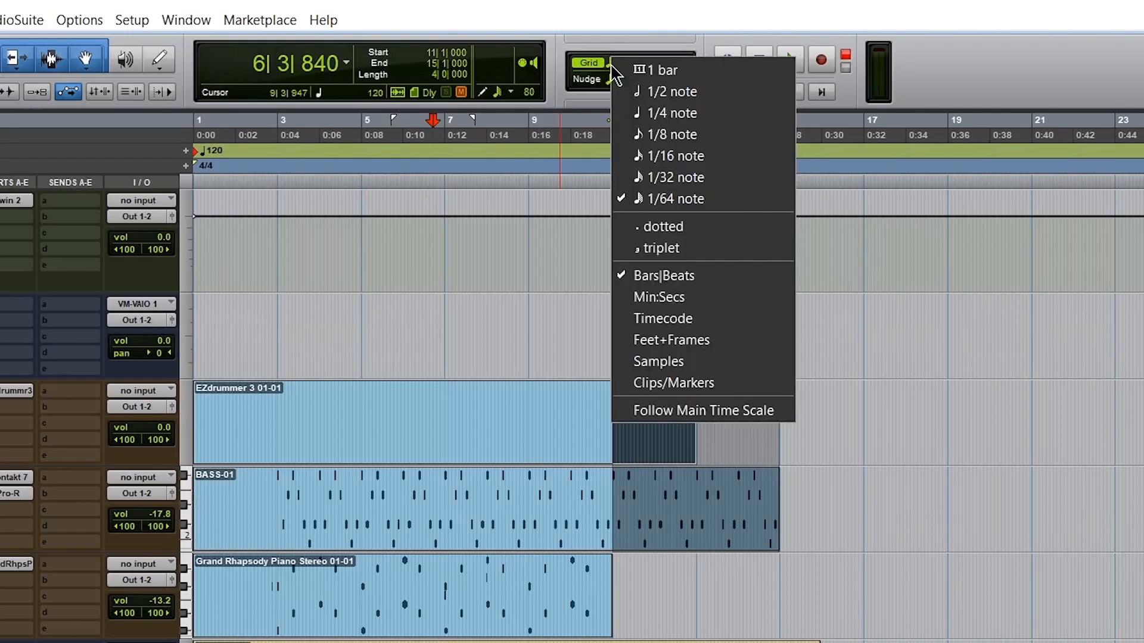
left_click(609, 20)
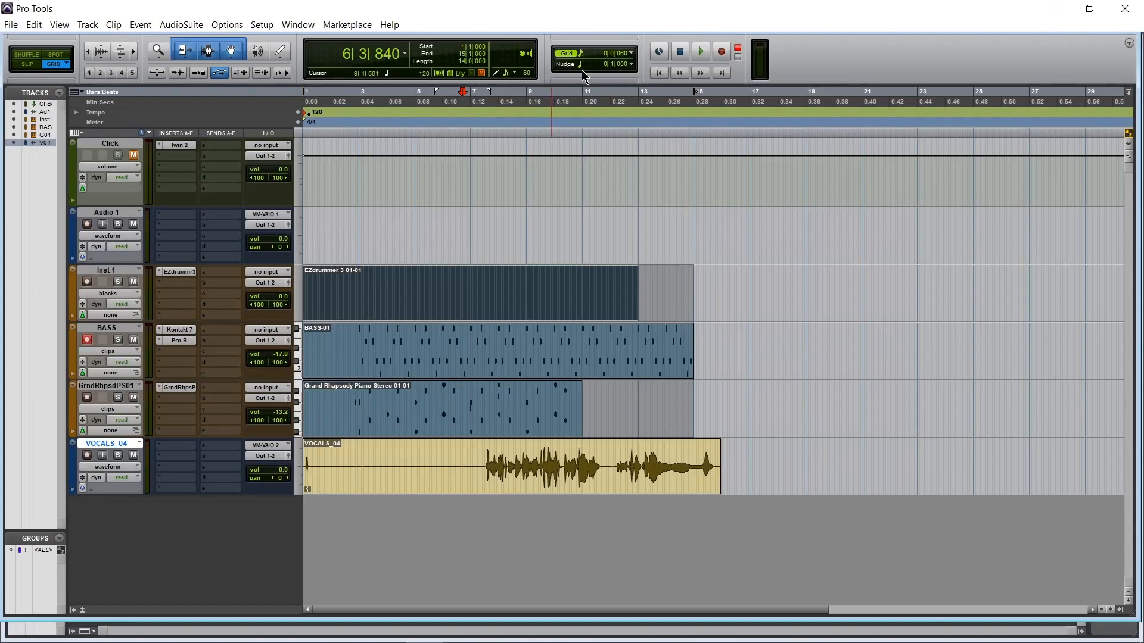
left_click(582, 56)
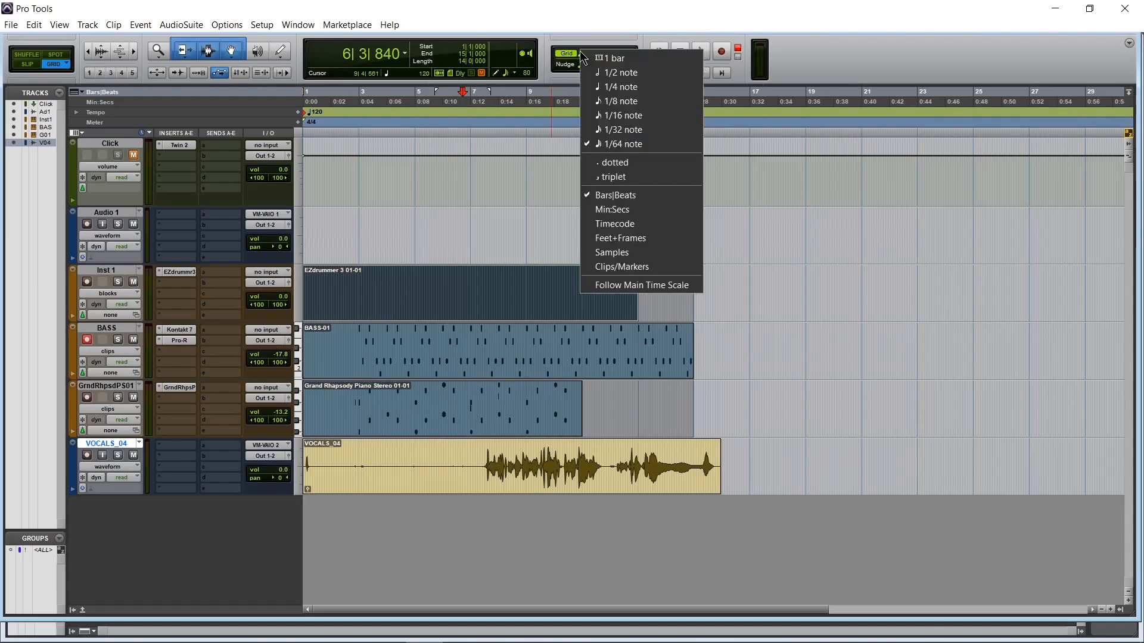
left_click(602, 88)
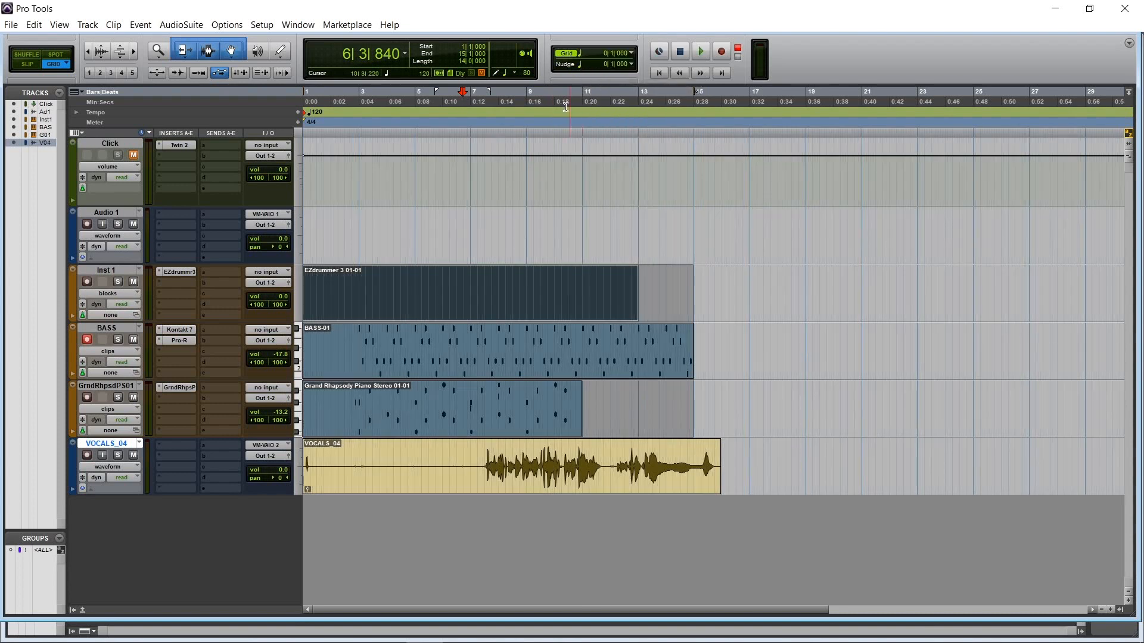
Step: Move the EZdrummer, bass and piano clips together to start at bar 3, play from bar 5 and dismiss the error
left_click_drag(386, 306, 427, 270)
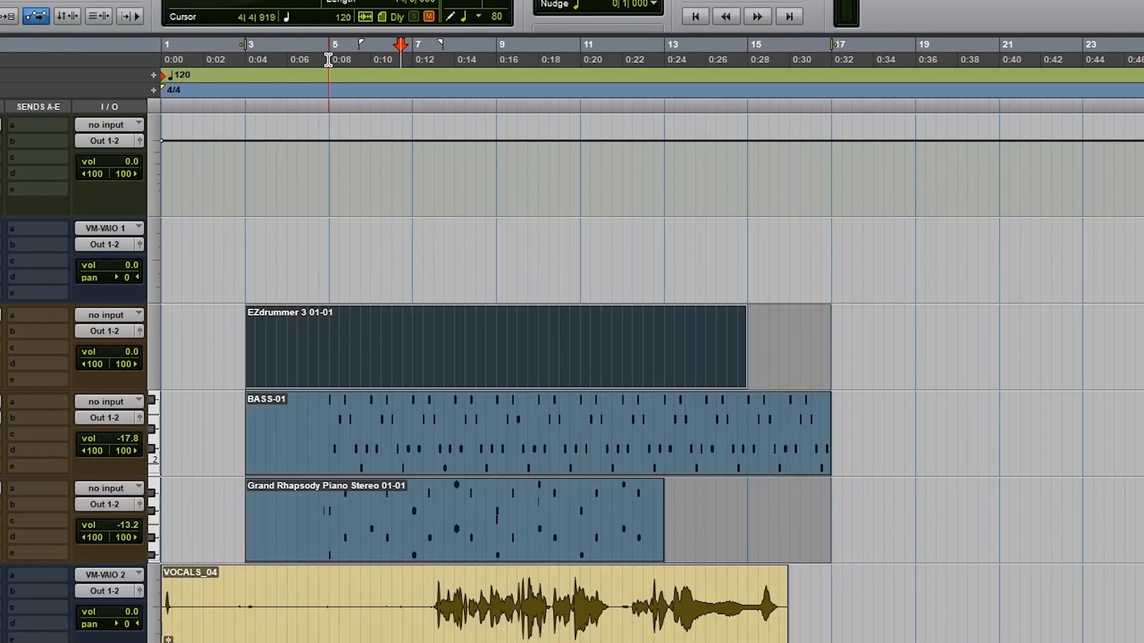
key("space")
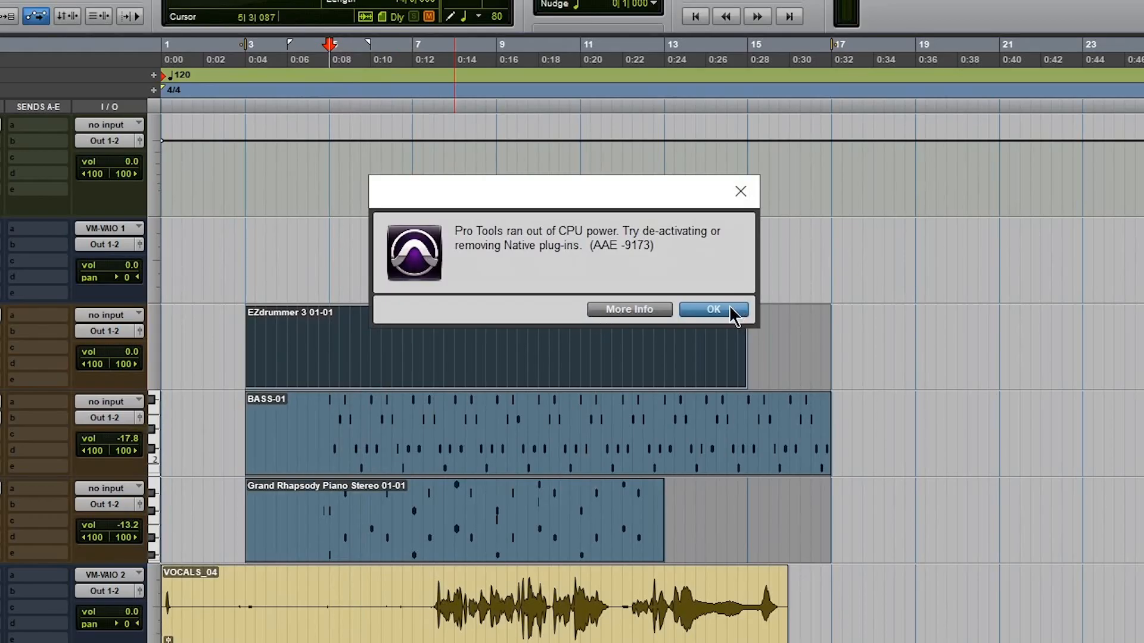
left_click(733, 314)
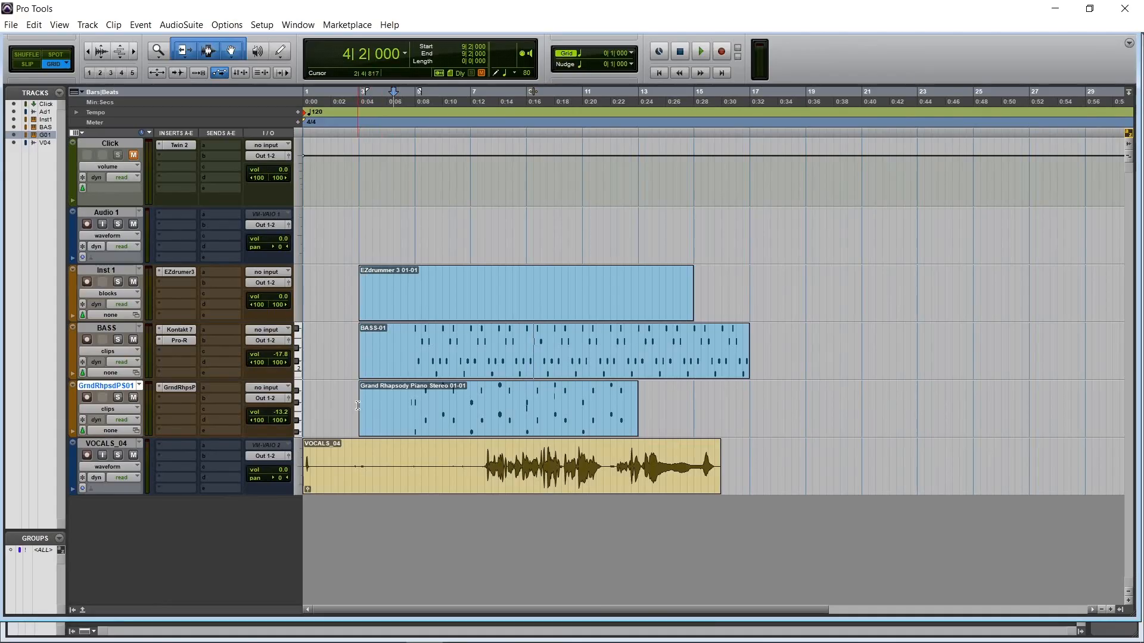
Step: Bounce the Grand Rhapsody piano track from bar 3 to bar 15 as a WAV with prefix PianoMJ, and move the imported clip to bar 3
left_click_drag(357, 405, 695, 430)
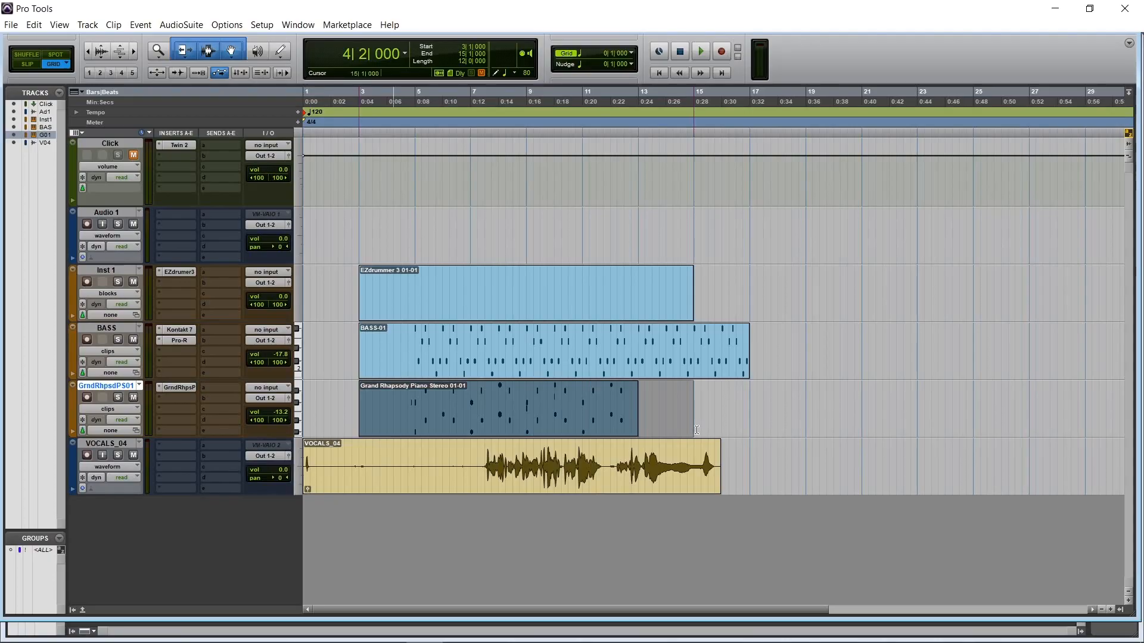
left_click_drag(360, 95, 686, 119)
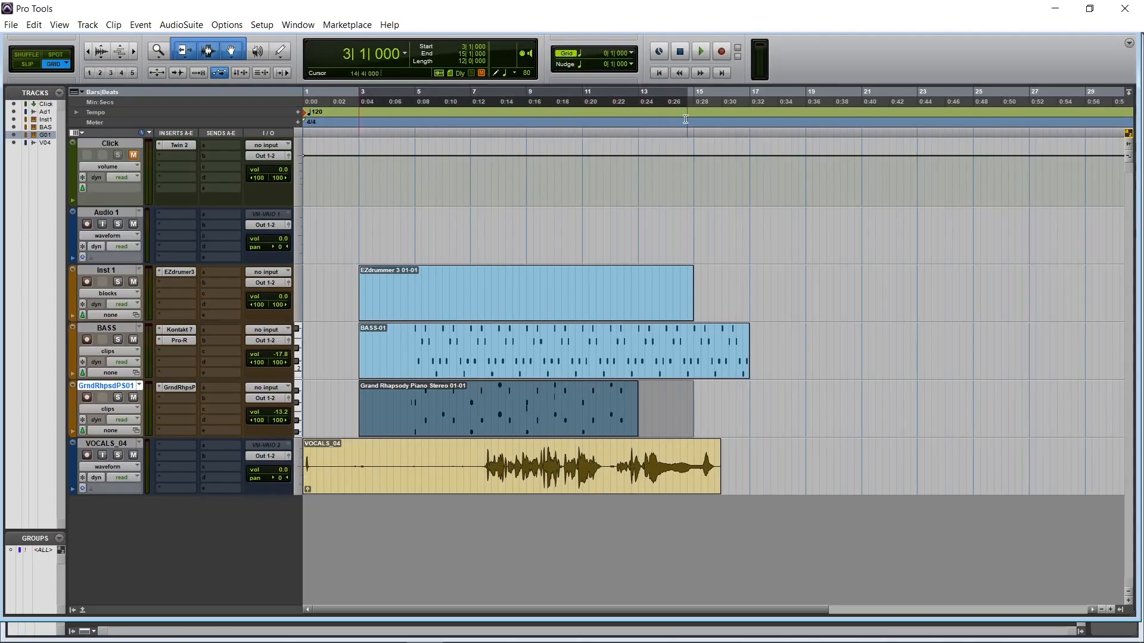
right_click(118, 391)
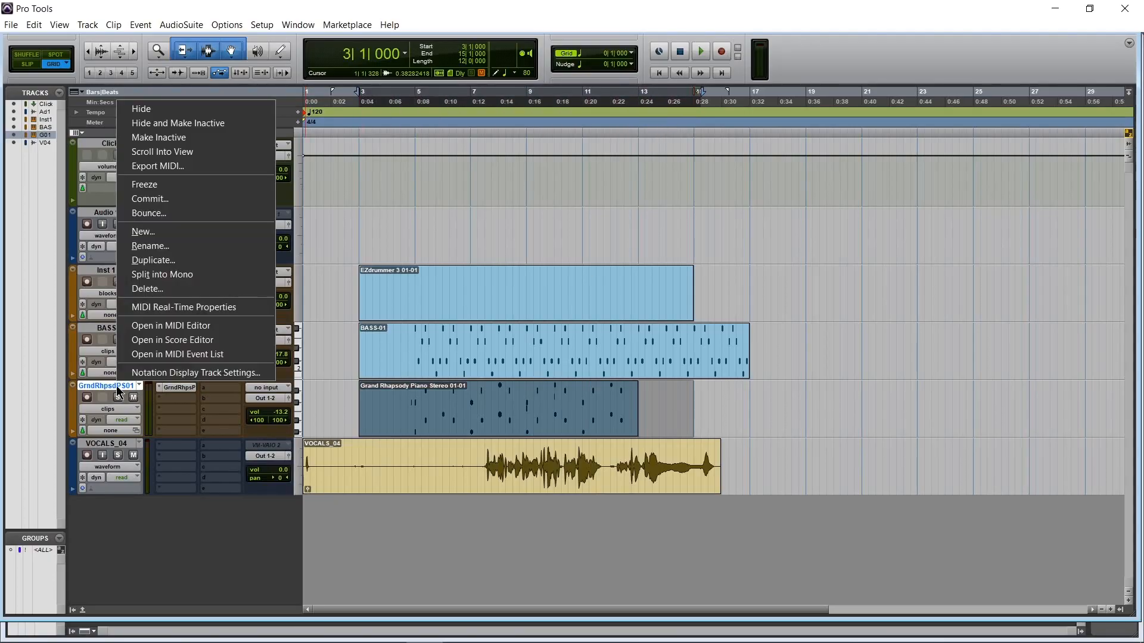
left_click(171, 216)
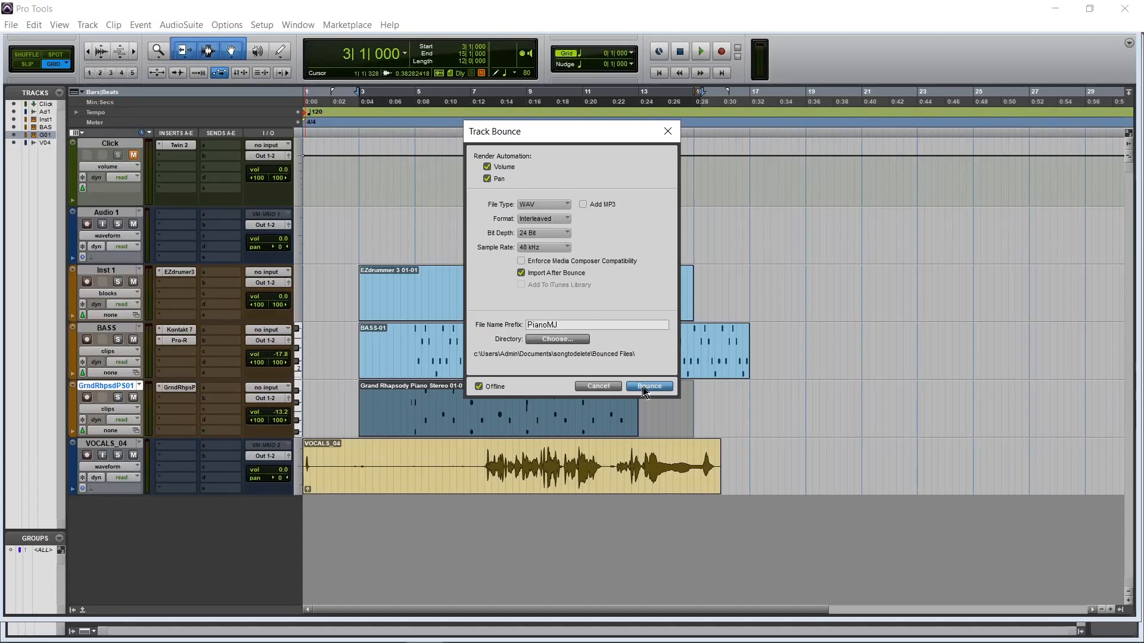
left_click(649, 388)
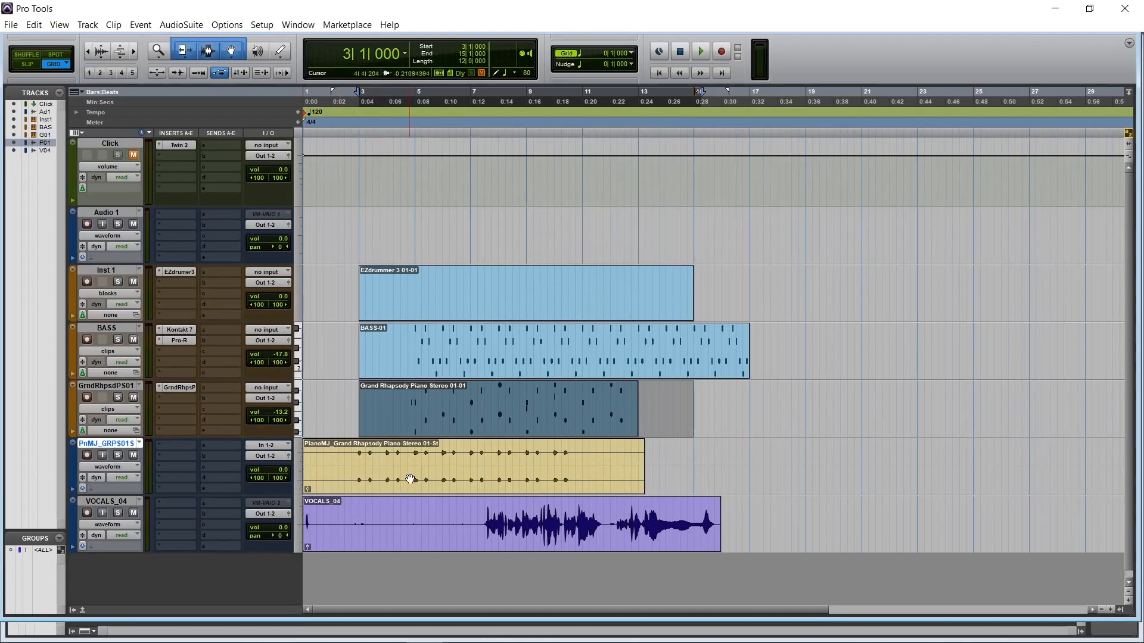
left_click_drag(408, 480, 469, 479)
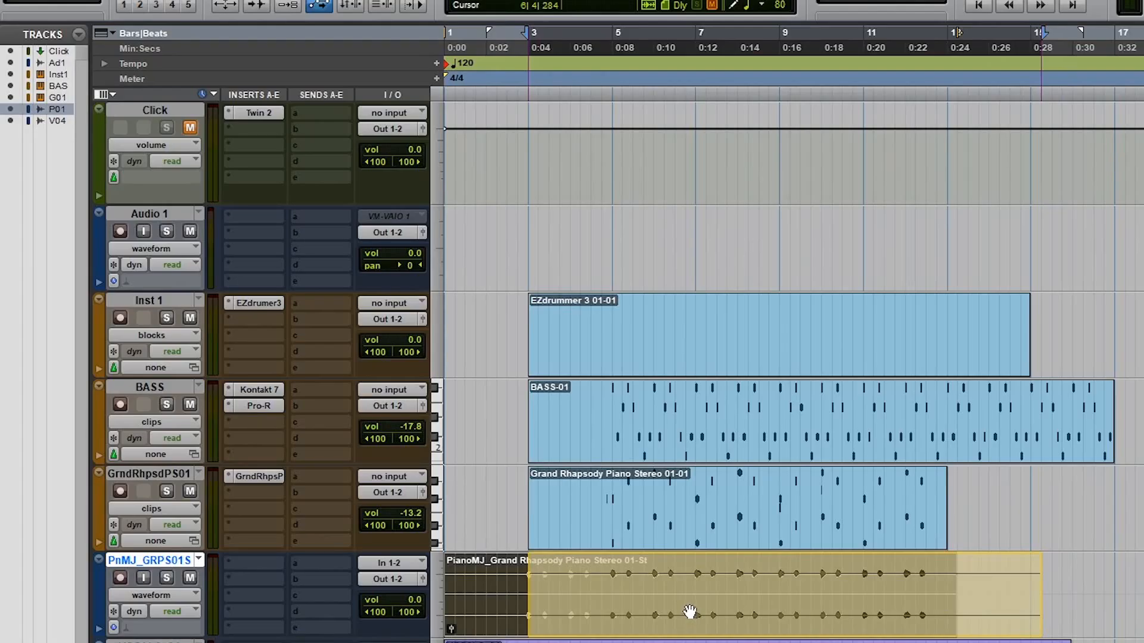
left_click_drag(689, 612, 689, 612)
Step: Make the original Grand Rhapsody piano instrument track inactive and hide it
left_click(157, 472)
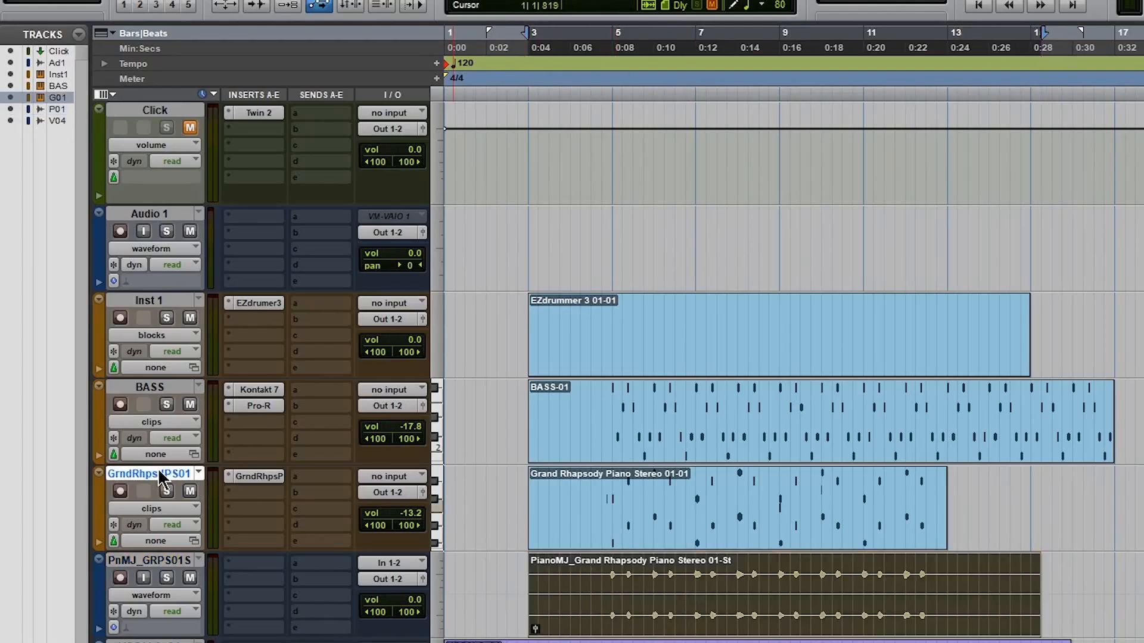
right_click(158, 476)
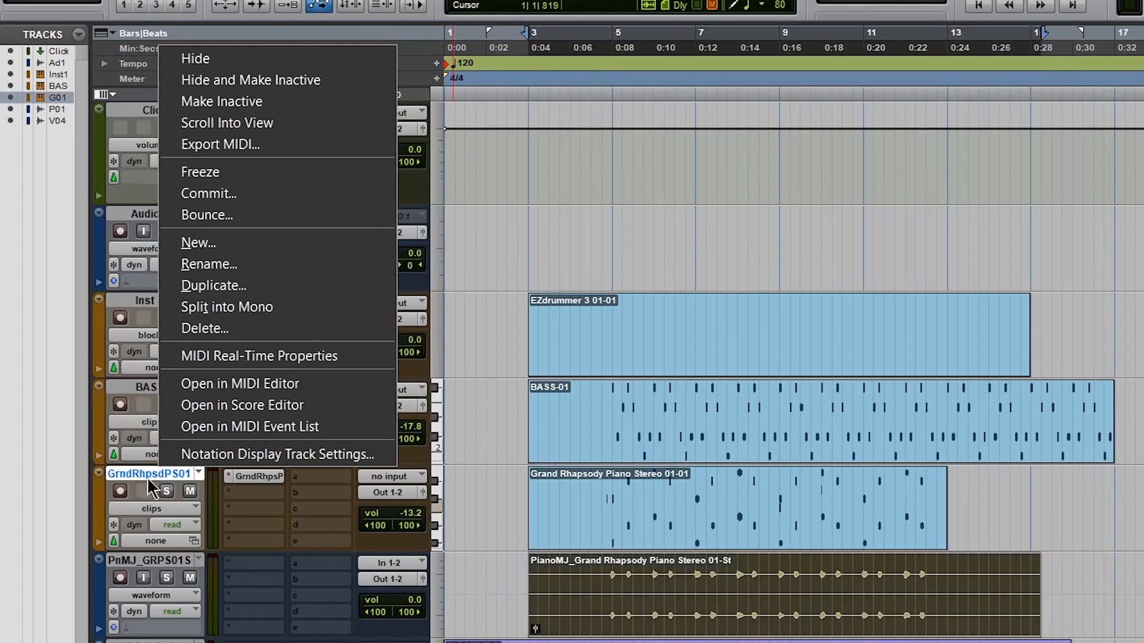
right_click(148, 477)
left_click(323, 101)
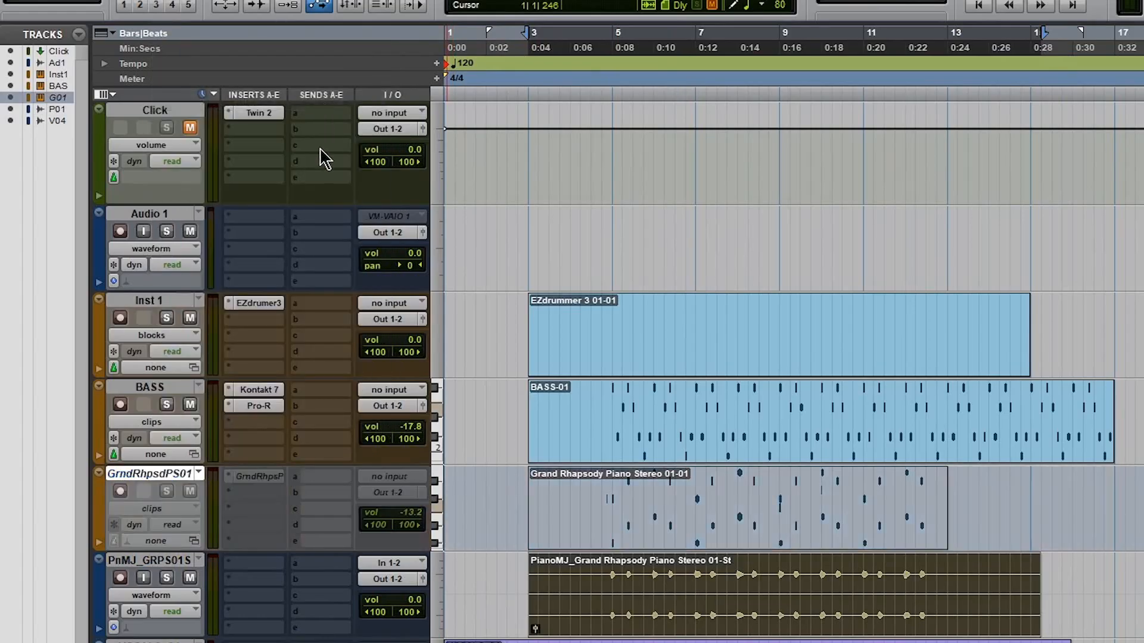
right_click(173, 484)
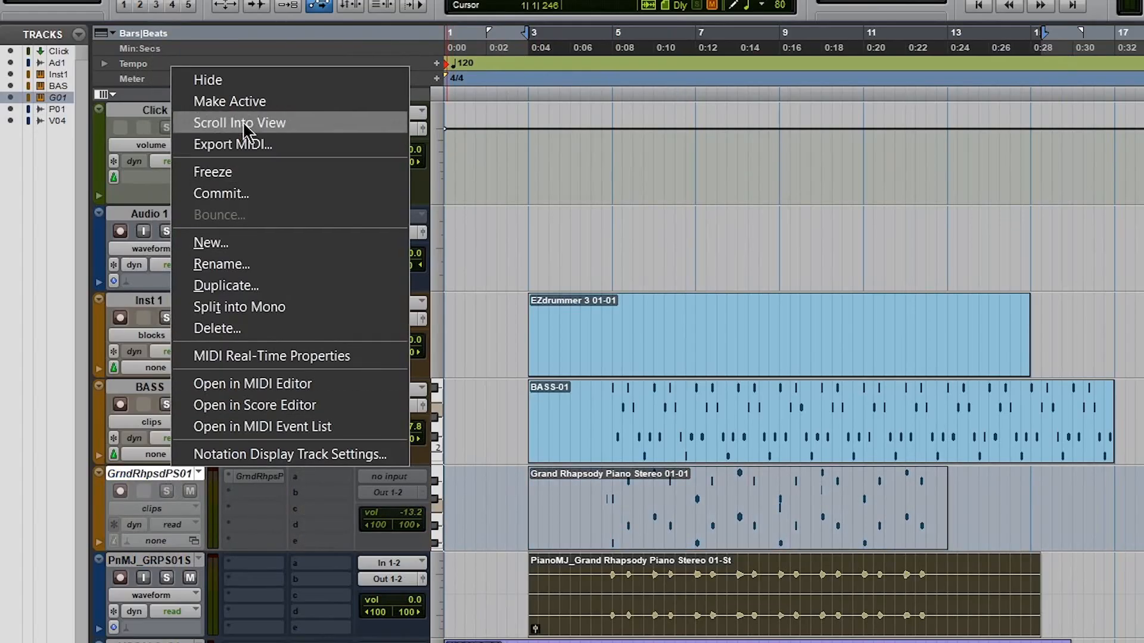
left_click(262, 83)
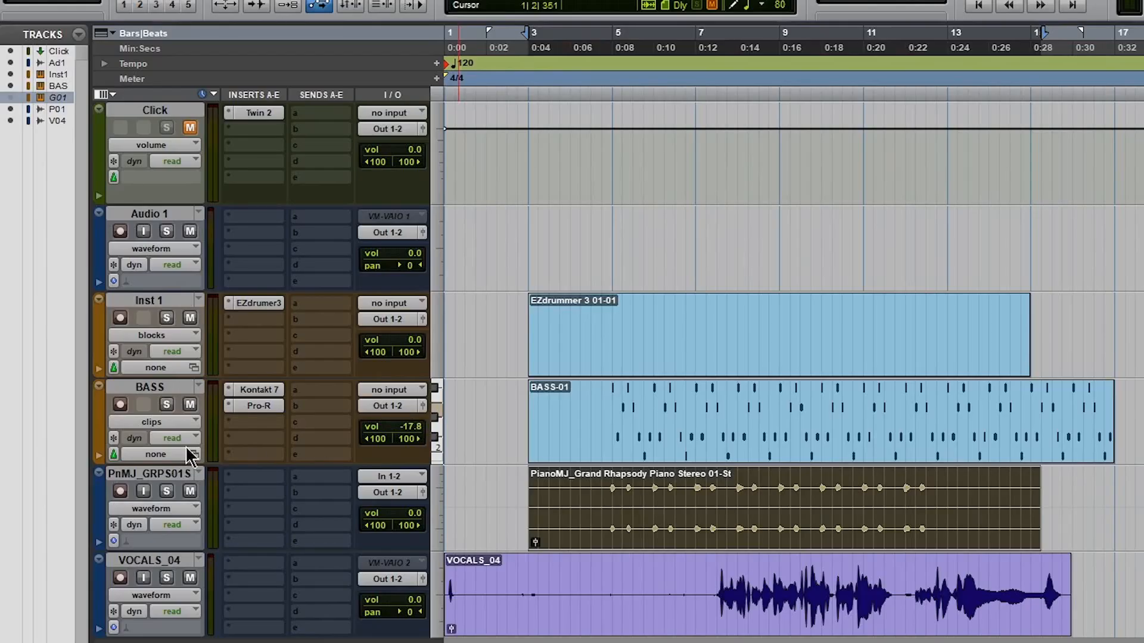
Step: Bounce the BASS track with prefix BASSMJ onto a new track at the session start, and hide and deactivate the original BASS track
right_click(117, 330)
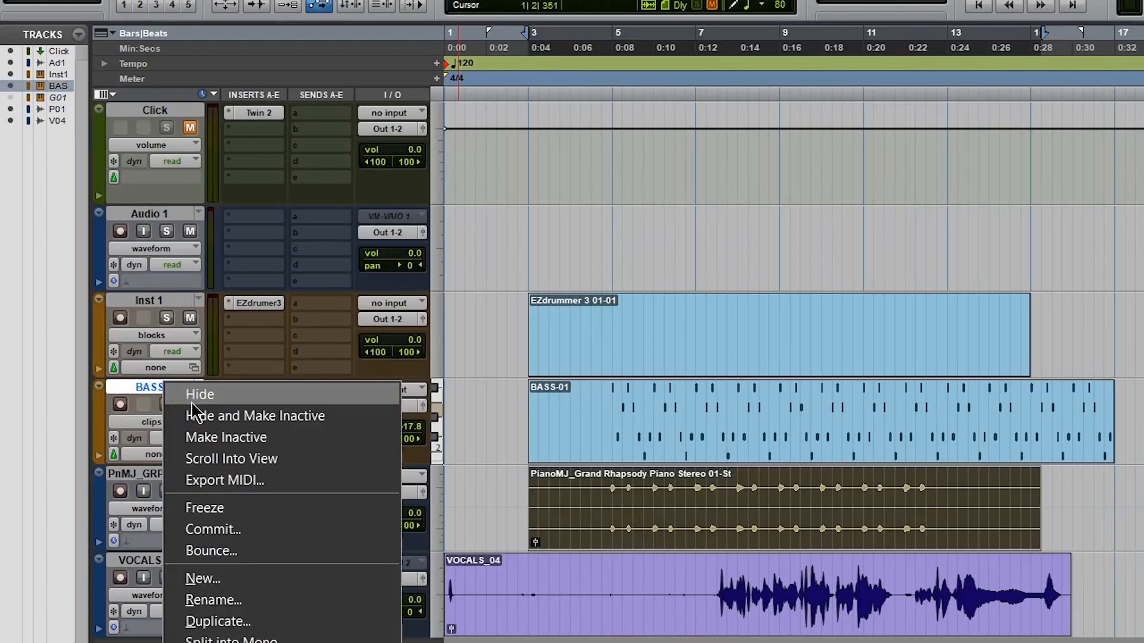
left_click(235, 565)
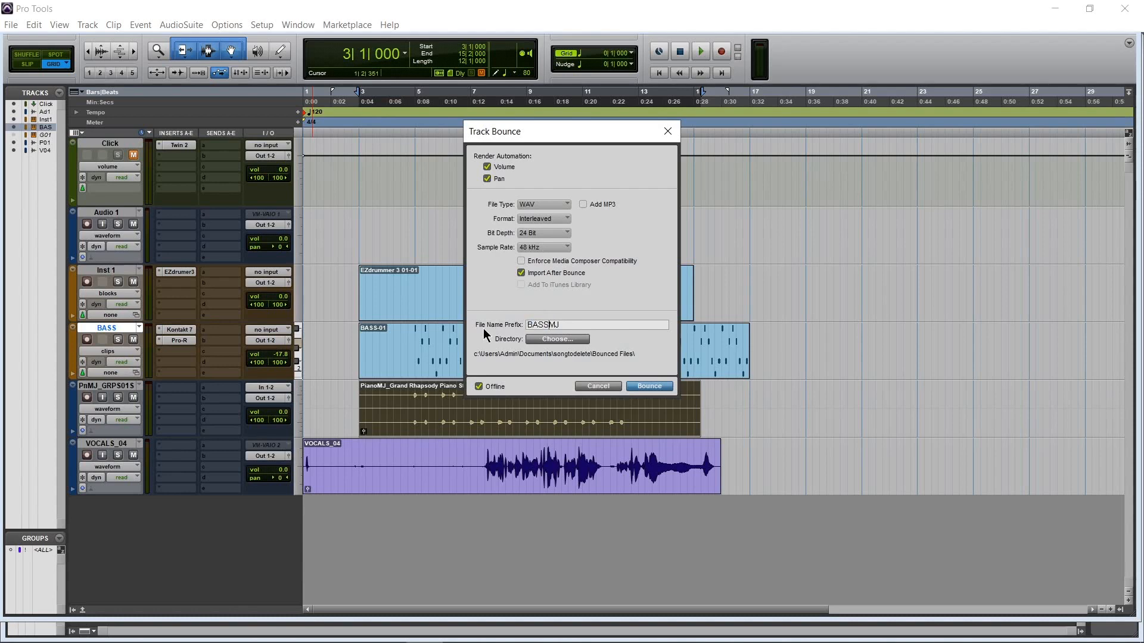
left_click(645, 386)
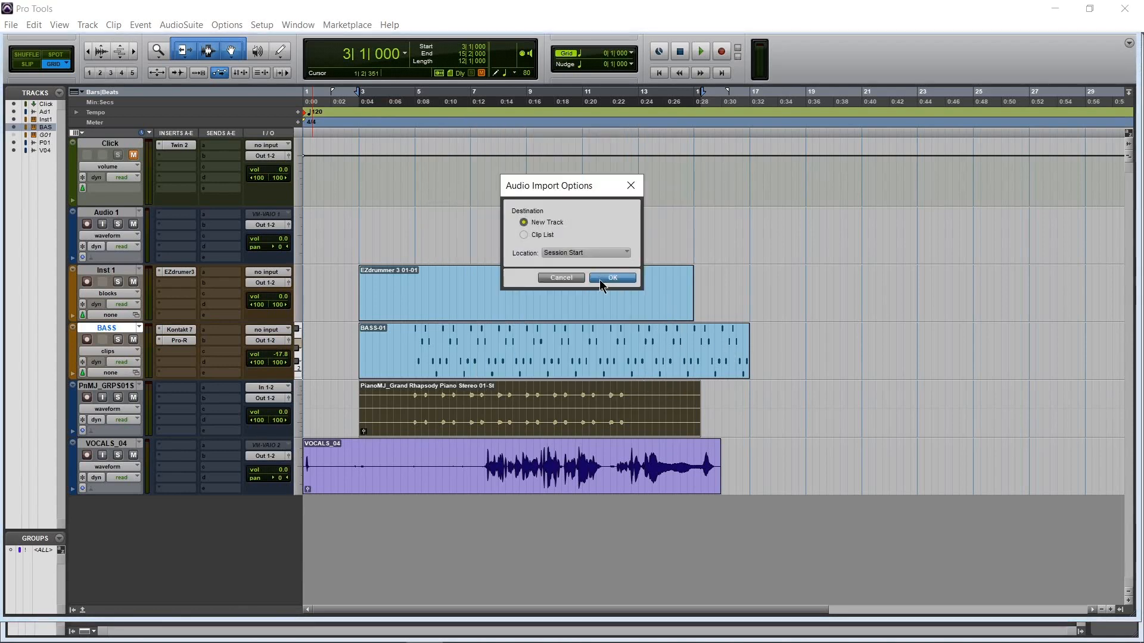
left_click(602, 279)
right_click(184, 499)
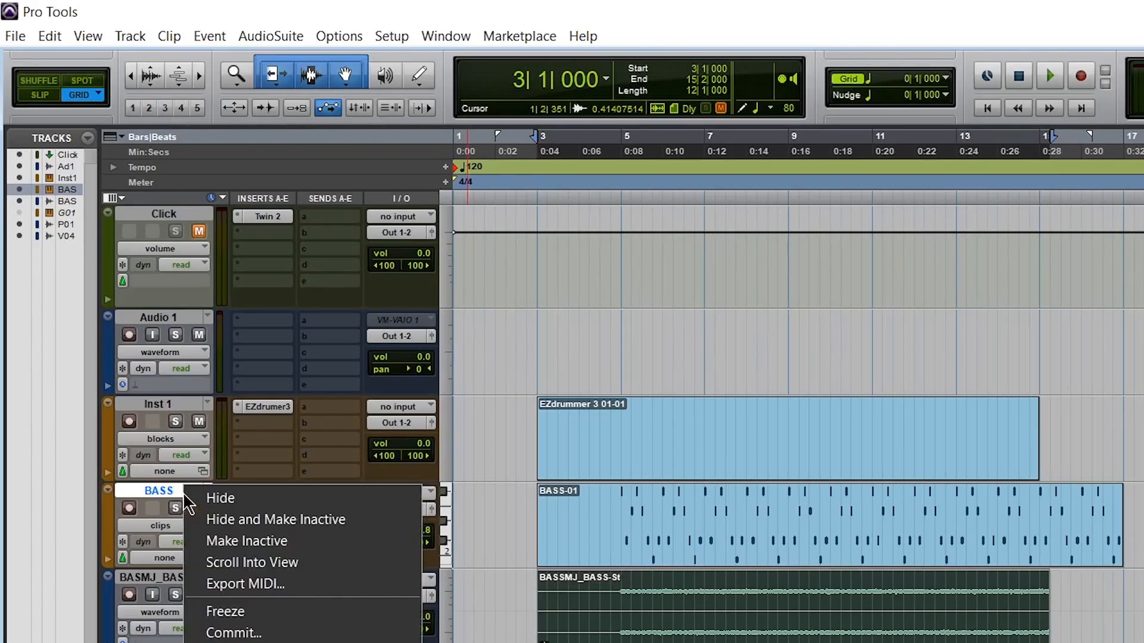
left_click(208, 521)
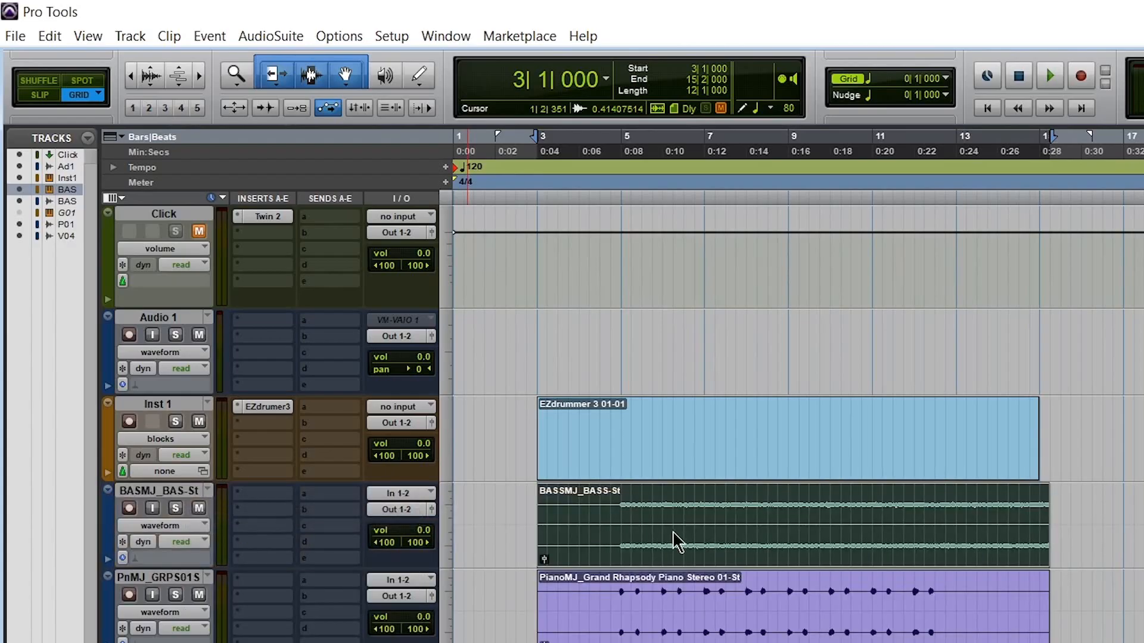
Step: Bounce the Inst 1 drum track with the file name prefix DrumsMJ and import it onto a new track at the session start
left_click(156, 404)
right_click(167, 403)
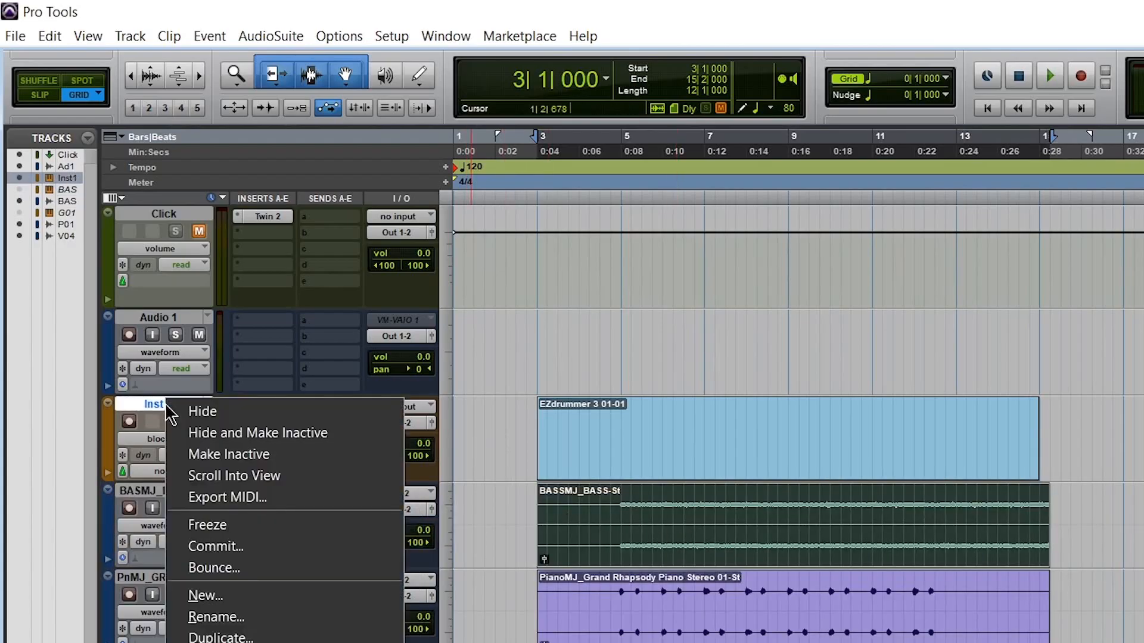
left_click(214, 568)
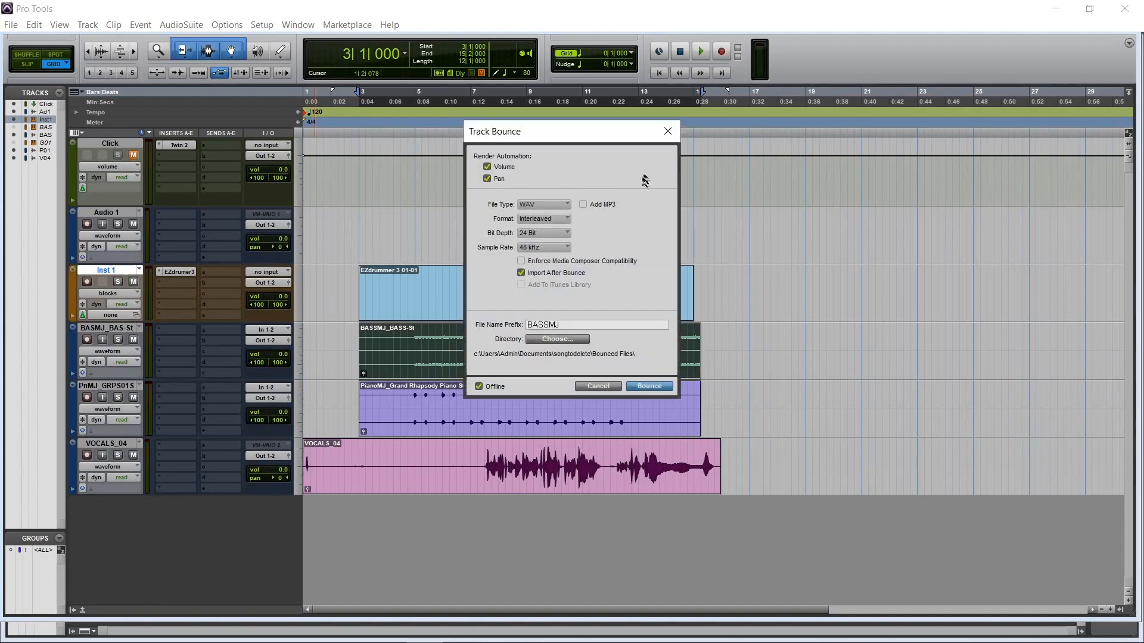
left_click_drag(548, 324, 474, 329)
type("DrumsMJ")
left_click(648, 387)
left_click(597, 277)
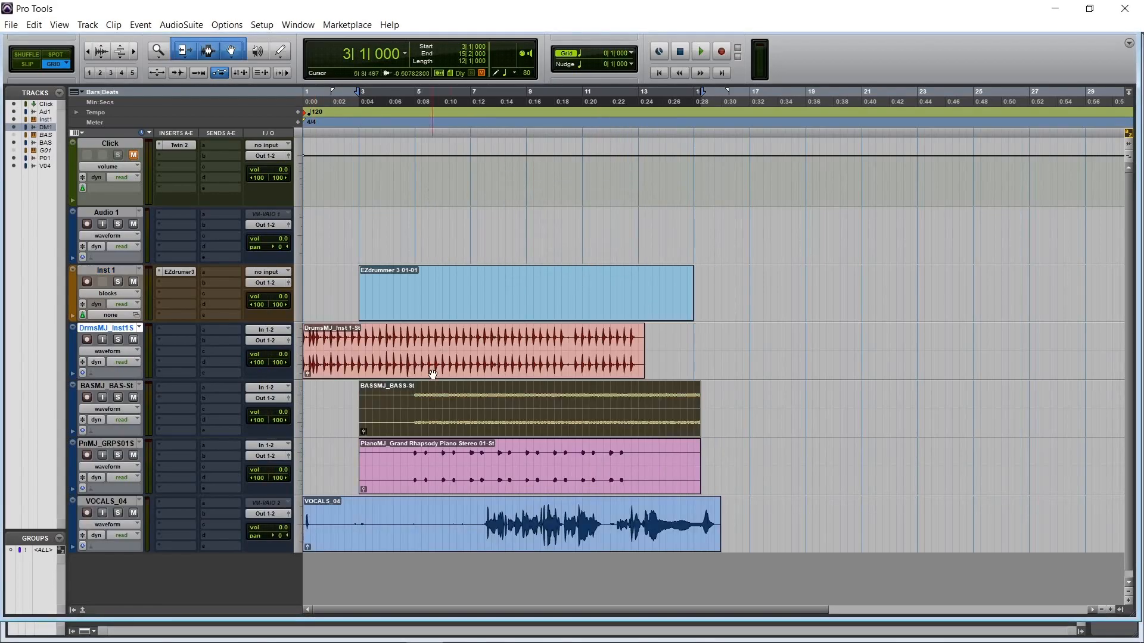
Step: Move the bounced DrumsMJ clip to start at bar 3, and hide and deactivate the Inst 1 track
left_click_drag(432, 373, 488, 373)
right_click(110, 272)
left_click(136, 291)
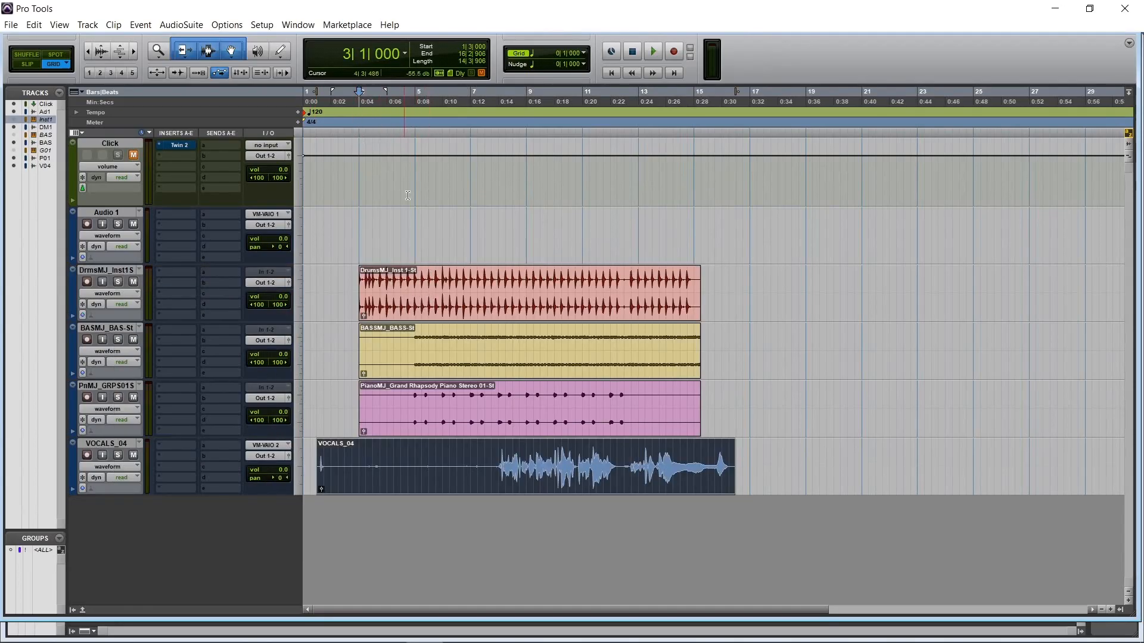
Step: Open the System Usage window and play the session to check the CPU load with the bounced tracks
left_click(286, 25)
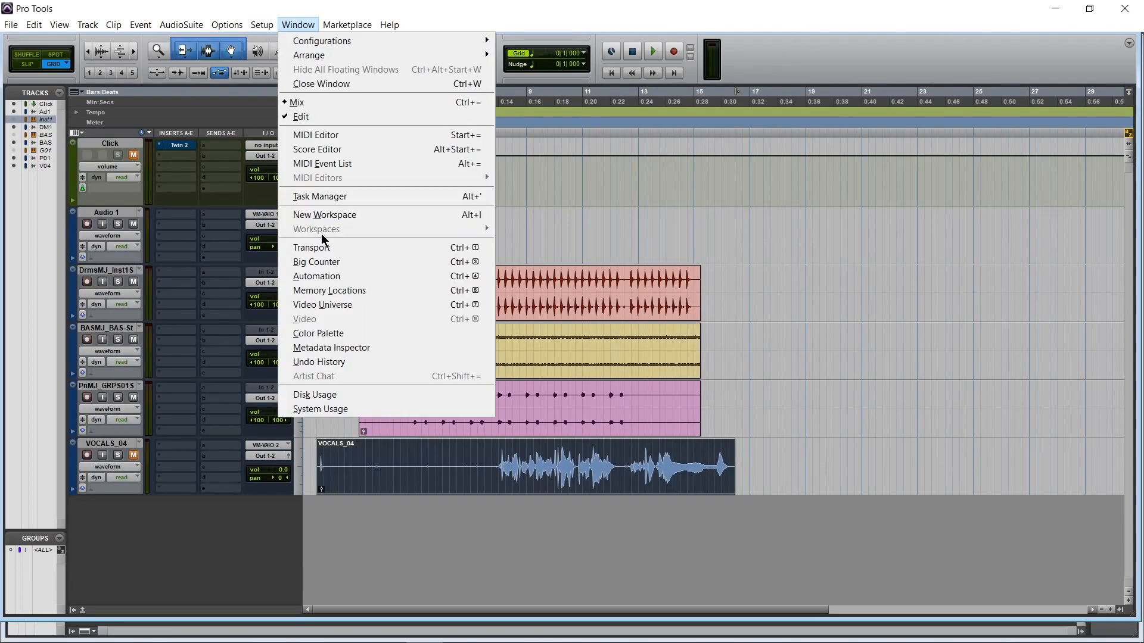
left_click(357, 409)
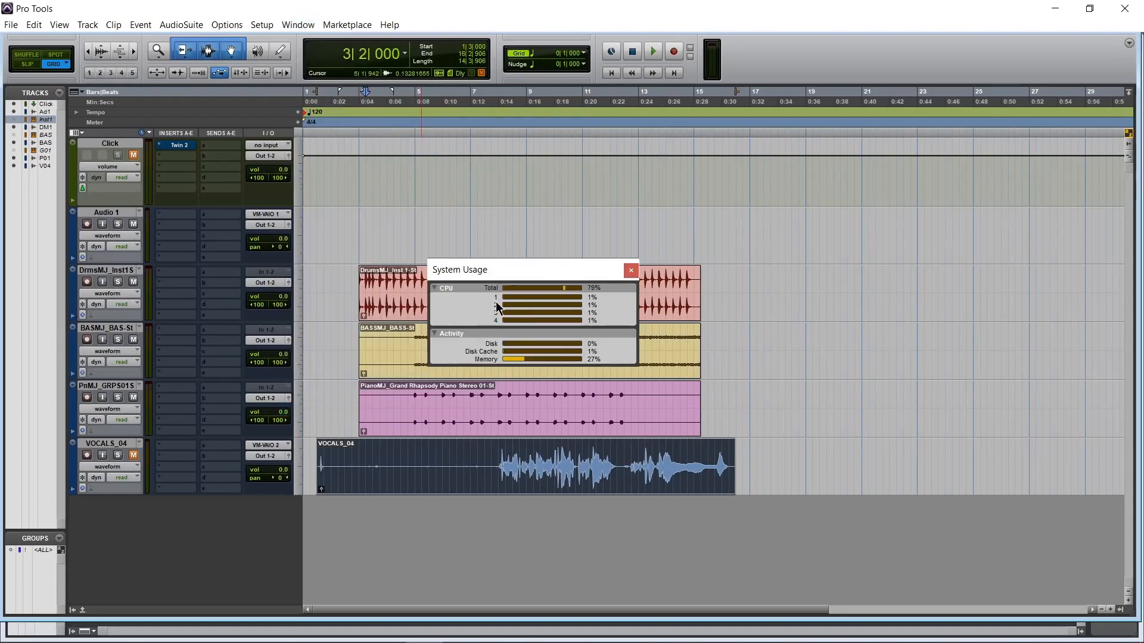
key("space")
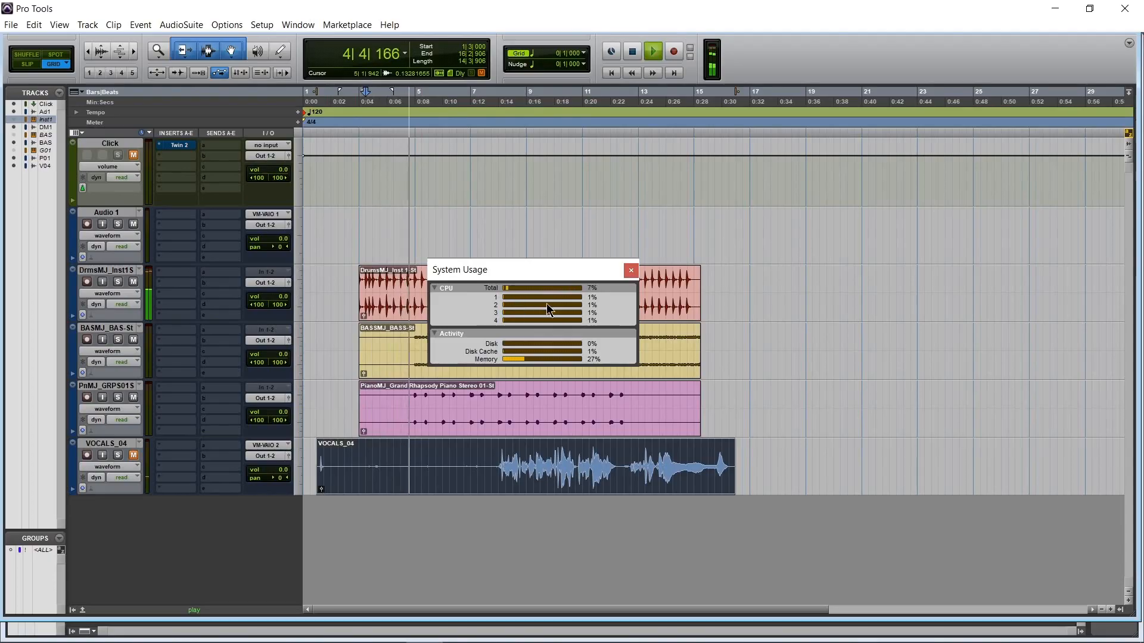
key("space")
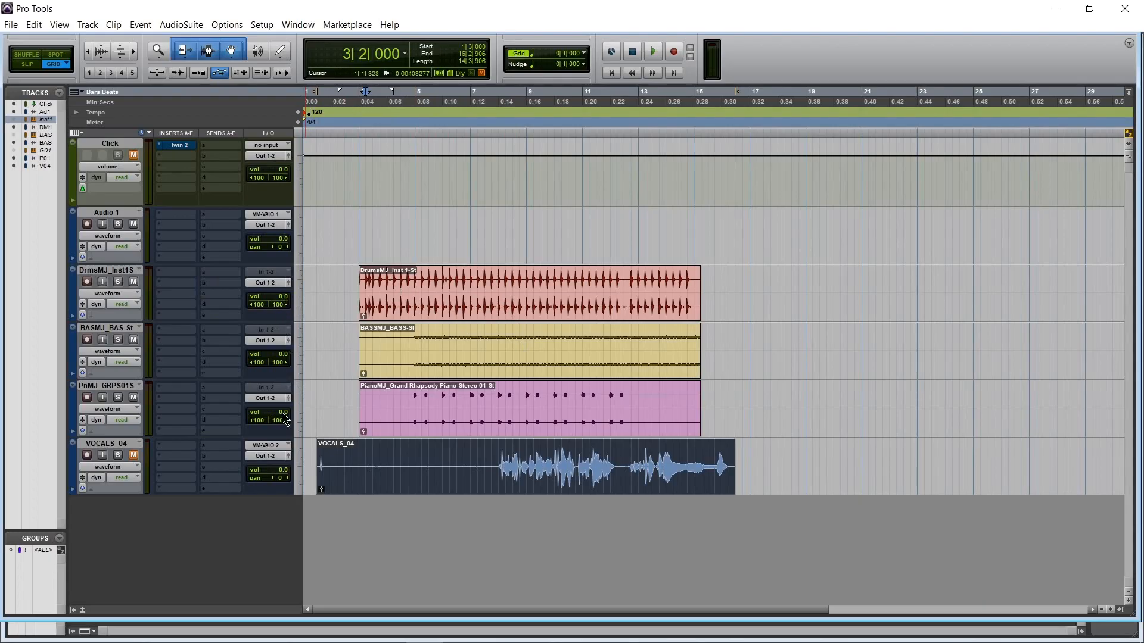
Step: Try splitting the bounced stereo bass track into separate mono tracks
left_click(116, 388)
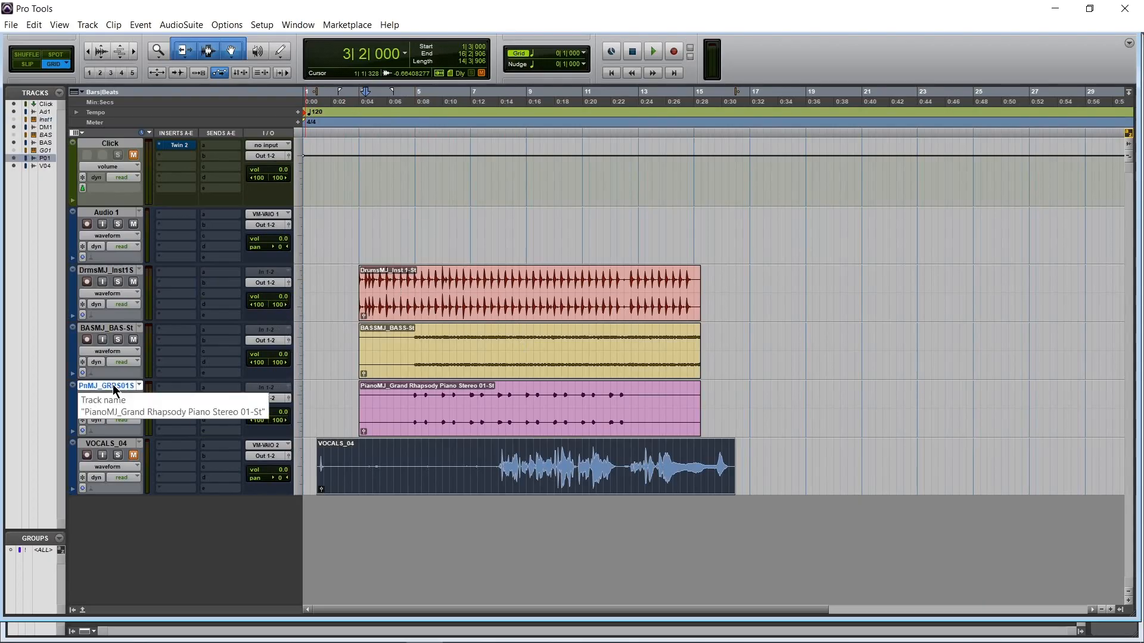
right_click(121, 330)
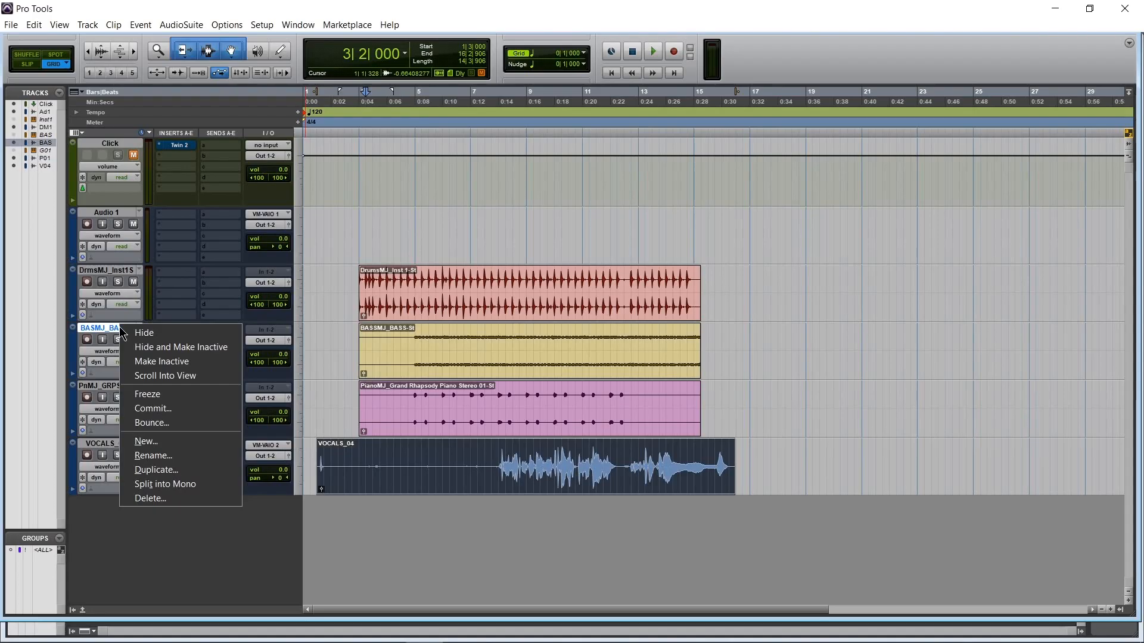
left_click(182, 483)
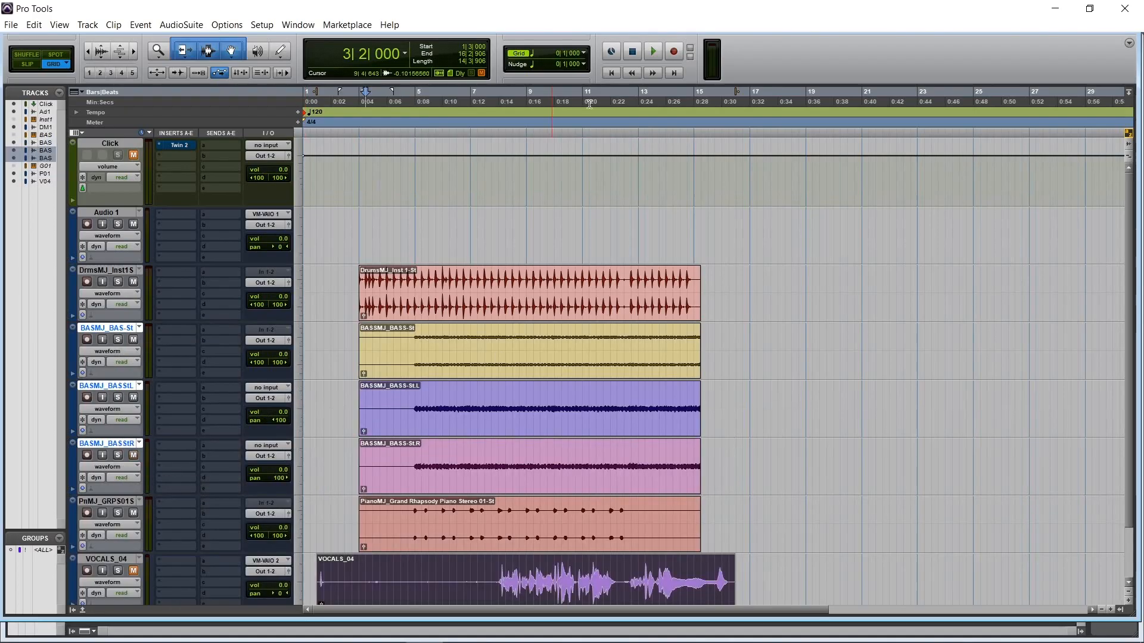
scroll(392, 391, "down", 1)
scroll(392, 390, "up", 1)
scroll(392, 390, "down", 1)
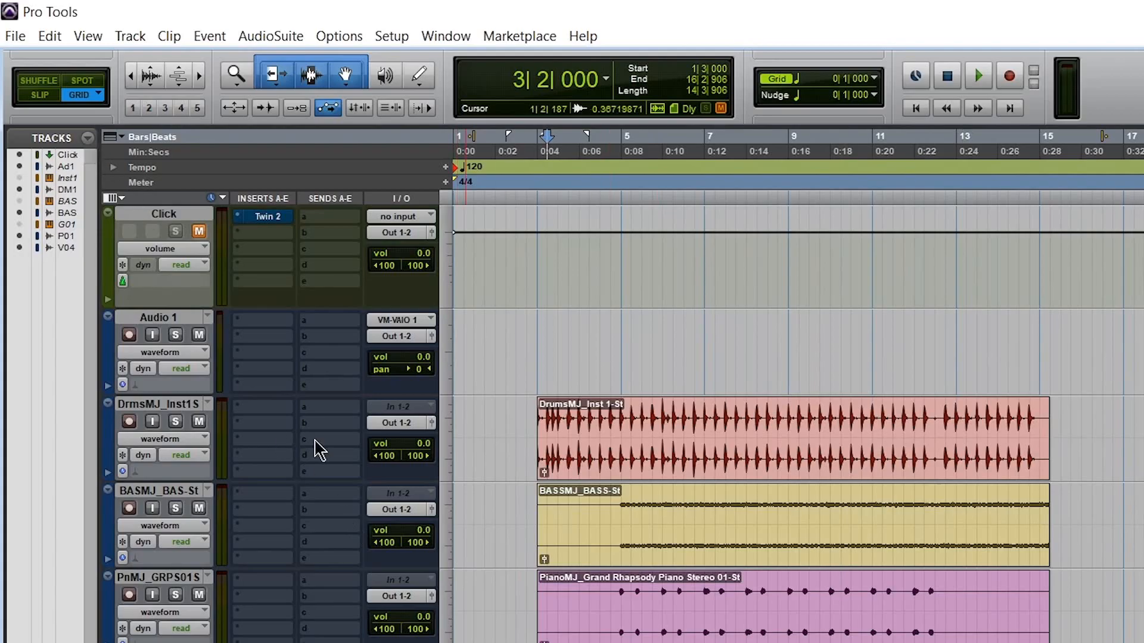
Step: Show the hidden, inactive Inst 1 track and hide it again
left_click(19, 177)
left_click(19, 177)
left_click(19, 177)
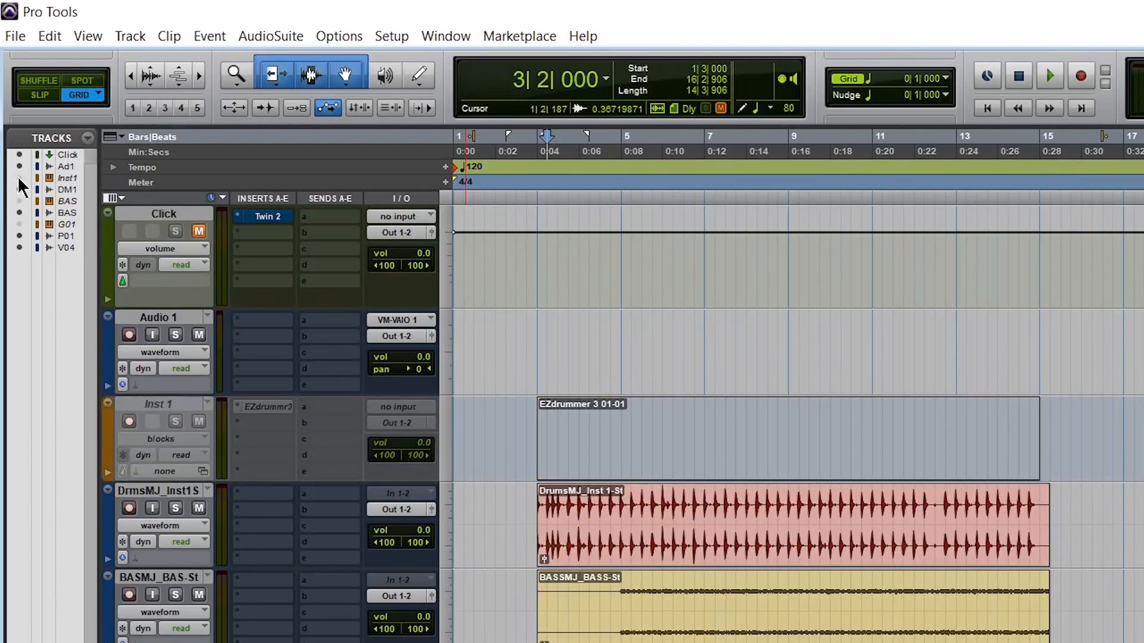
left_click(19, 177)
left_click(19, 177)
right_click(171, 411)
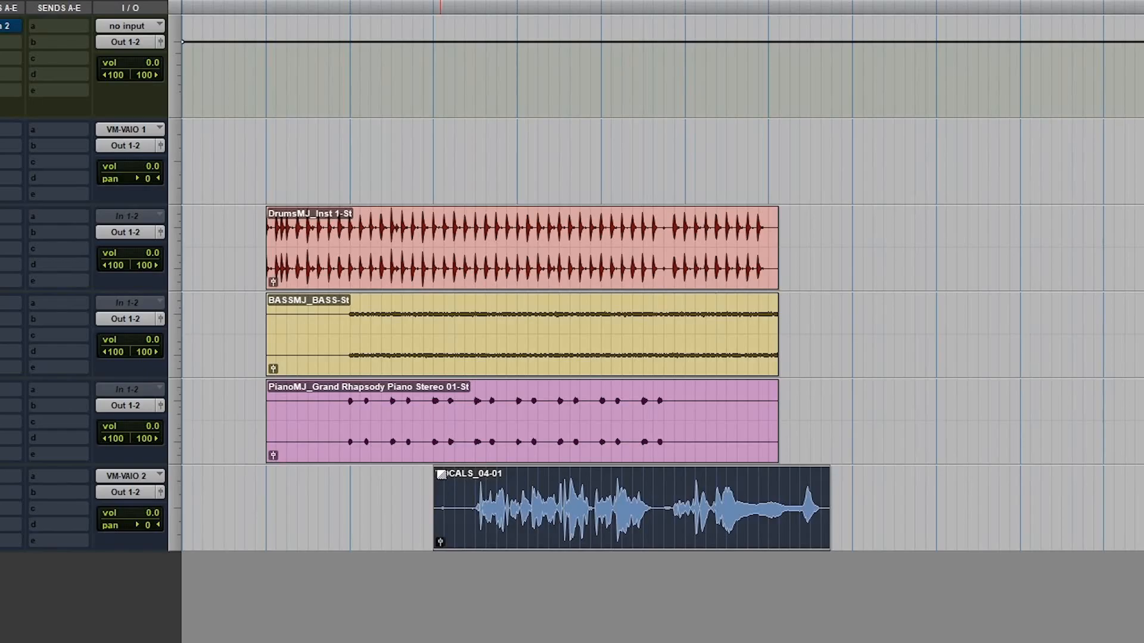
Step: Add a fade-in about one bar long and a fade-out about two beats long to the VOCALS_04-01 clip
left_click_drag(440, 474, 474, 474)
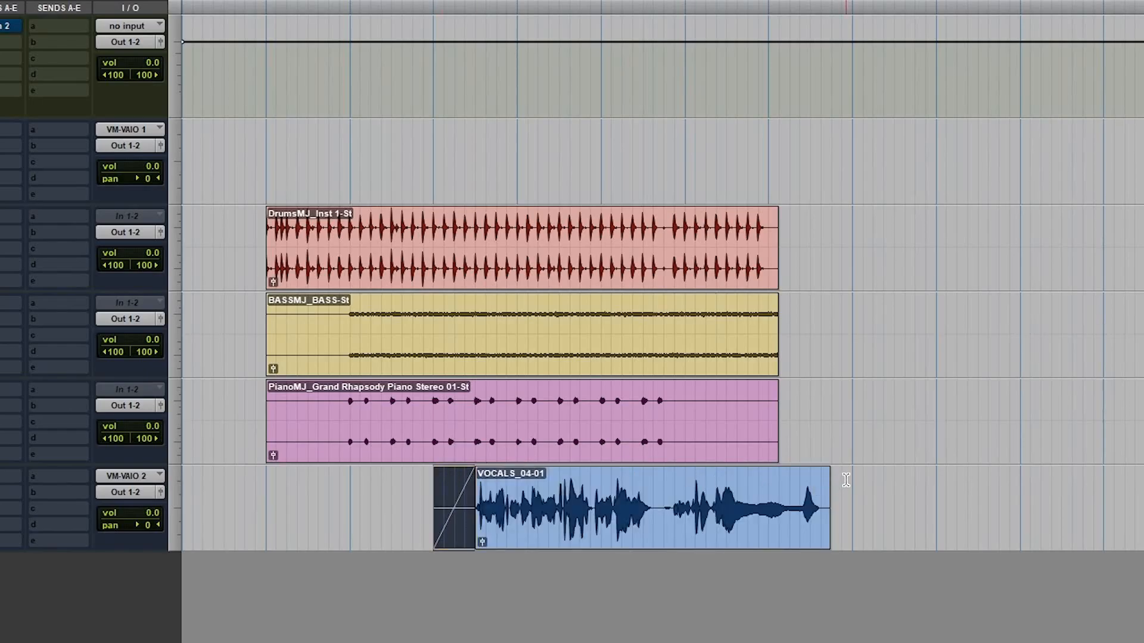
left_click_drag(823, 473, 817, 474)
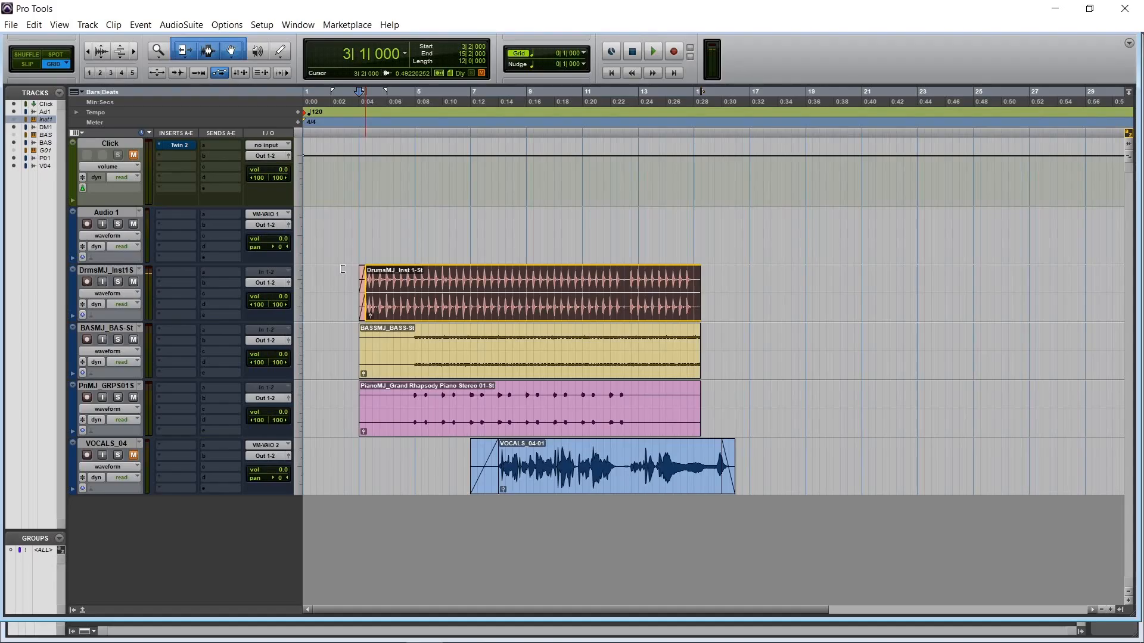
Step: Delete the fade-in at the start of the DrumsMJ clip
left_click(274, 234)
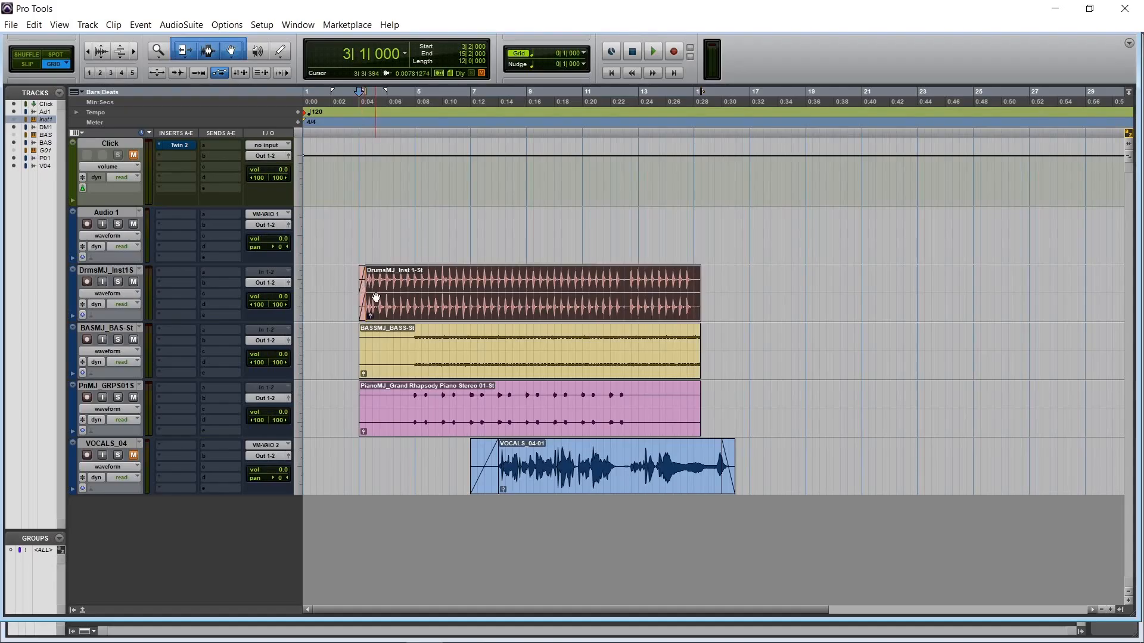
scroll(362, 304, "up", 4)
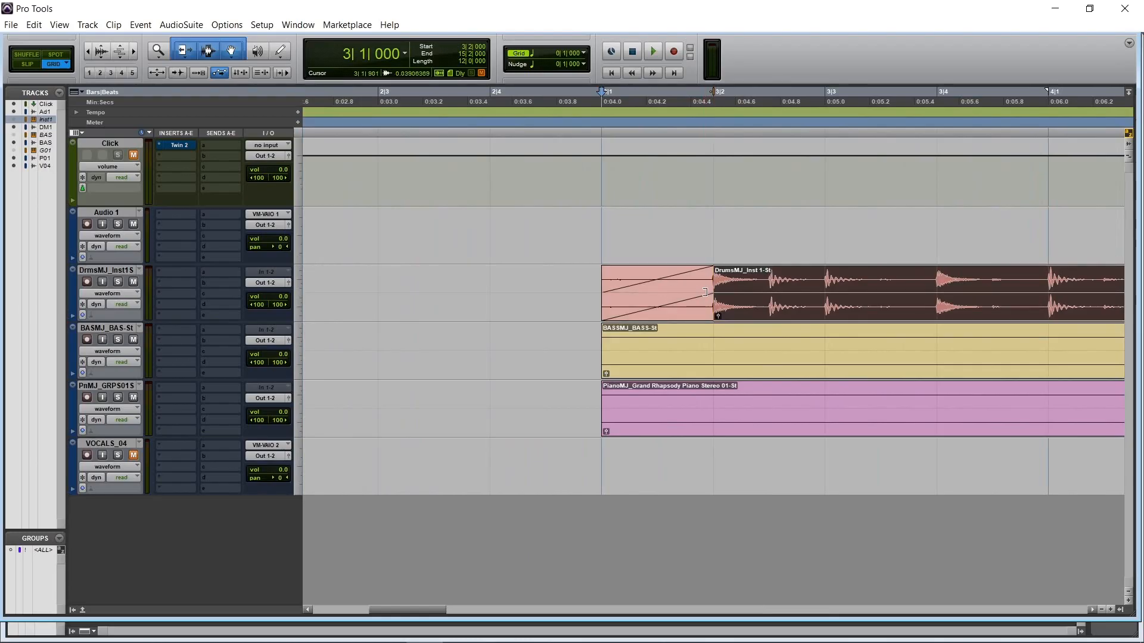
left_click(701, 291)
key("Delete")
scroll(628, 323, "down", 4)
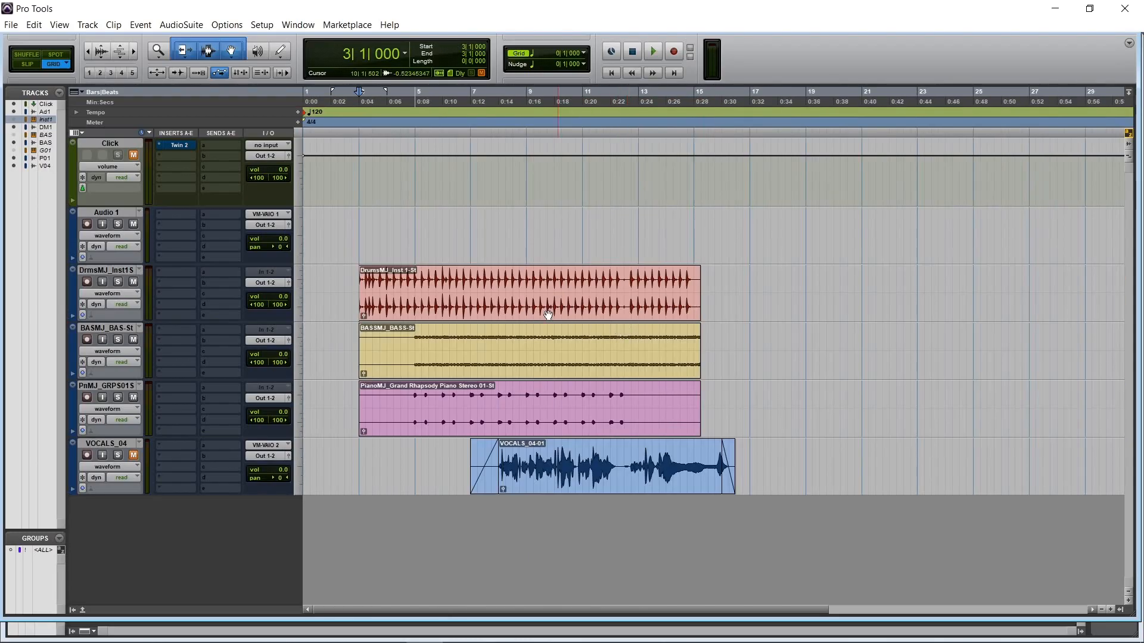
Step: Select all the notes of the Inst 2 track in the MIDI editor and open the Quantize event operation
left_click(351, 105)
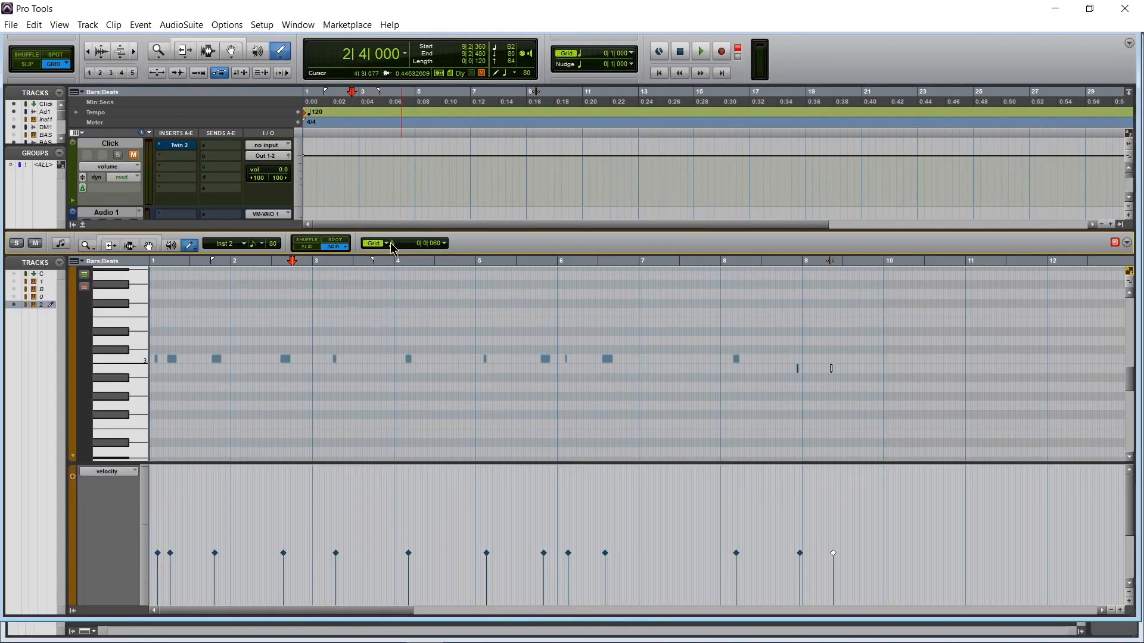
left_click(390, 245)
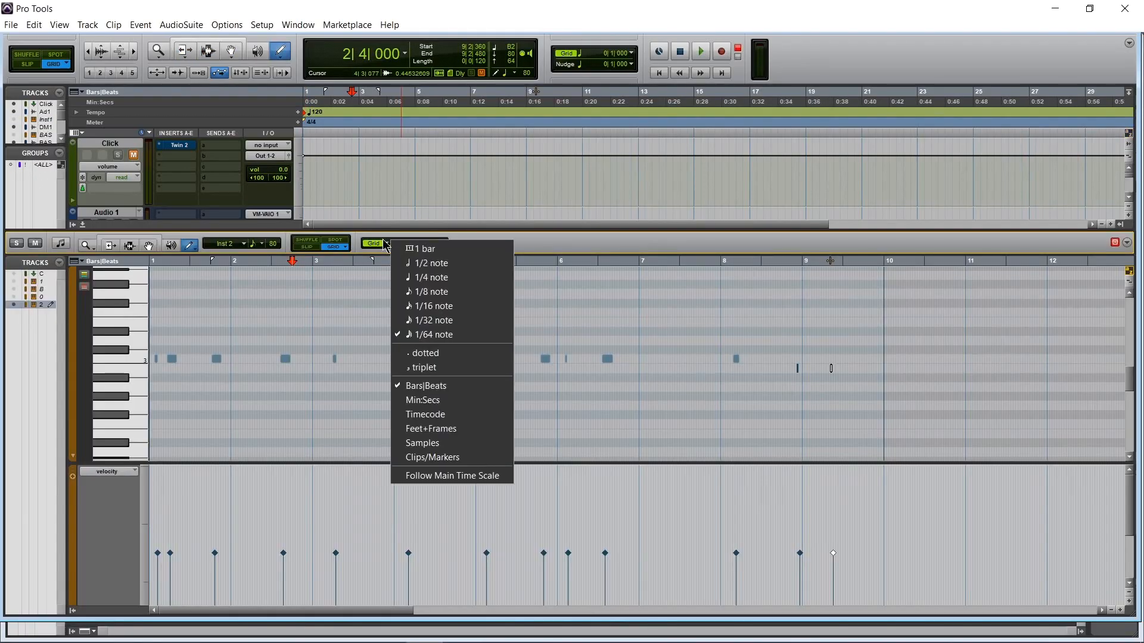
left_click(570, 255)
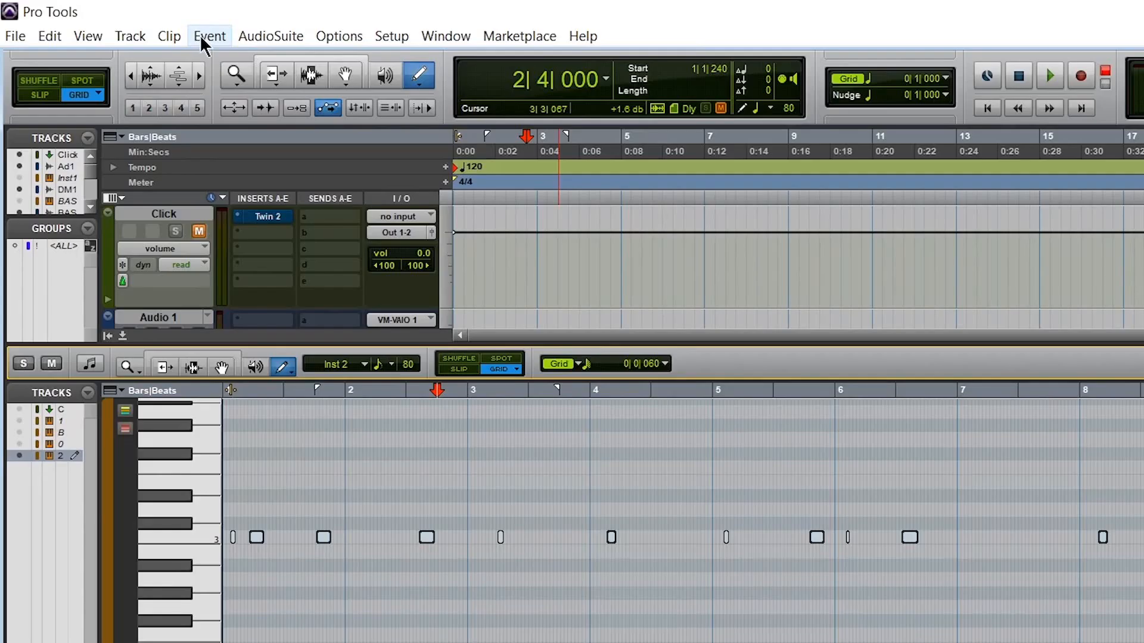
left_click(141, 24)
mouse_move(175, 69)
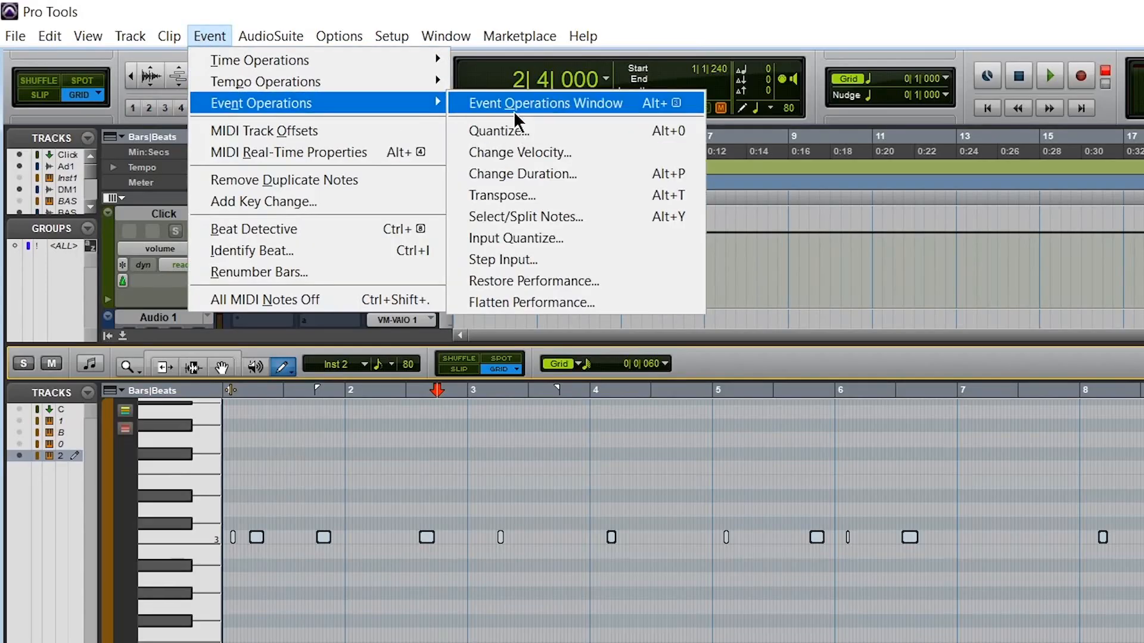
left_click(538, 136)
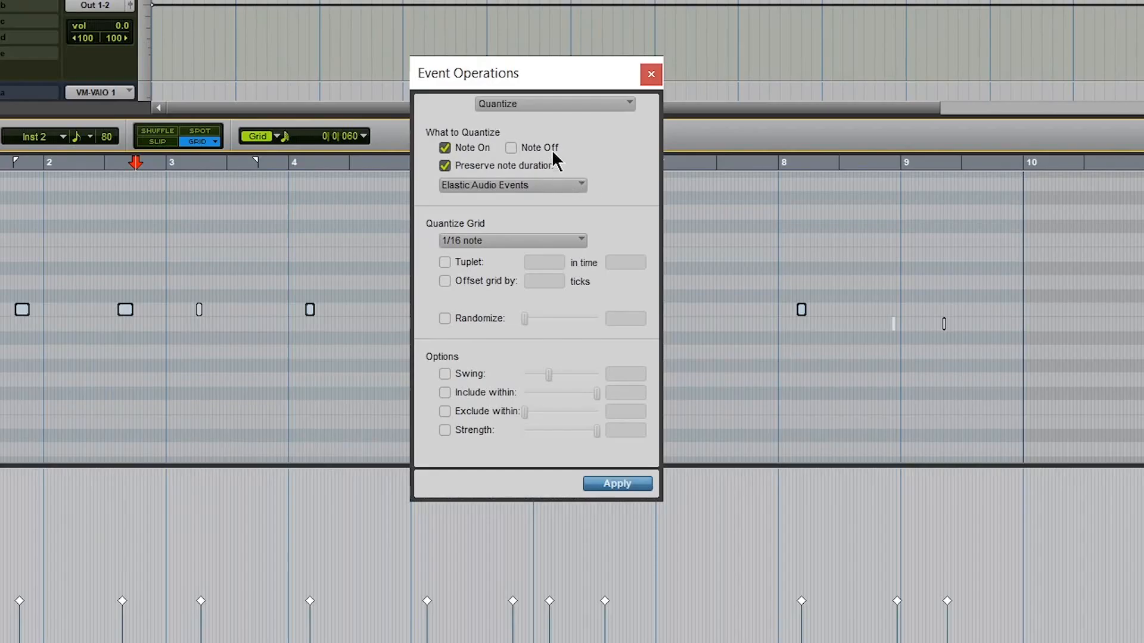
Step: Quantize the start of the selected Inst 2 notes to a 1/8 note grid and close the Quantize window
left_click(518, 107)
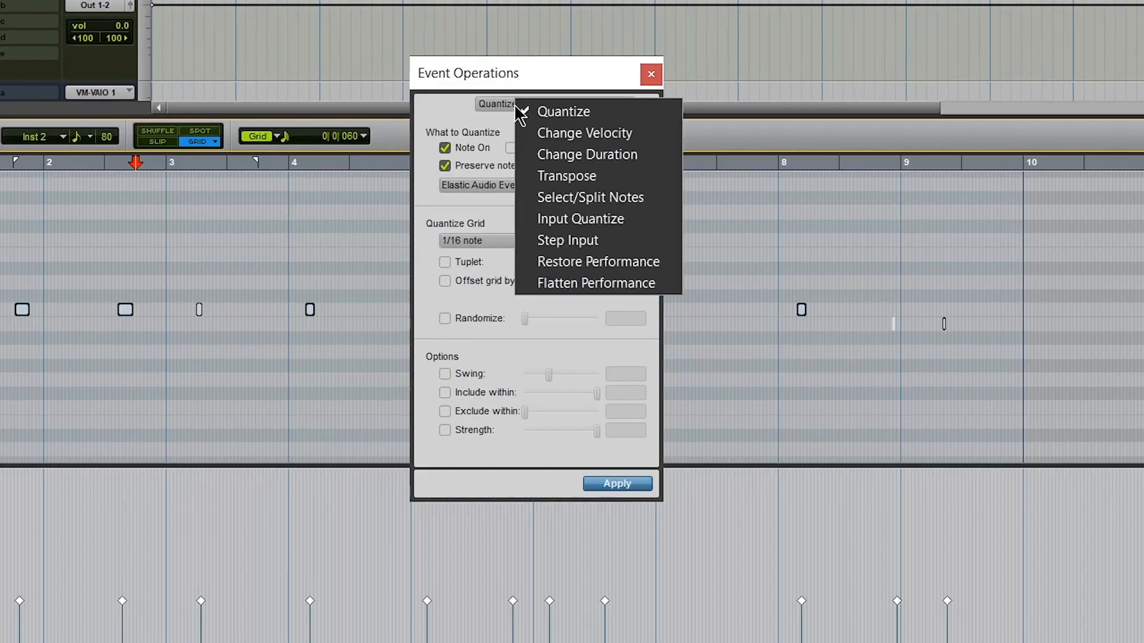
left_click(467, 120)
left_click(485, 241)
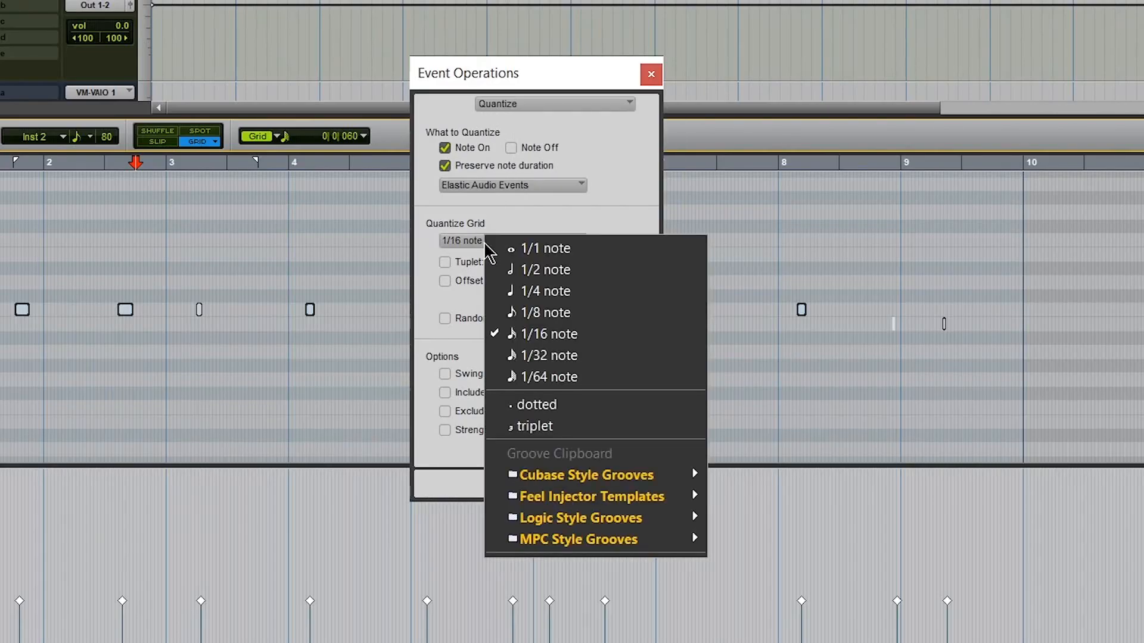
left_click(533, 314)
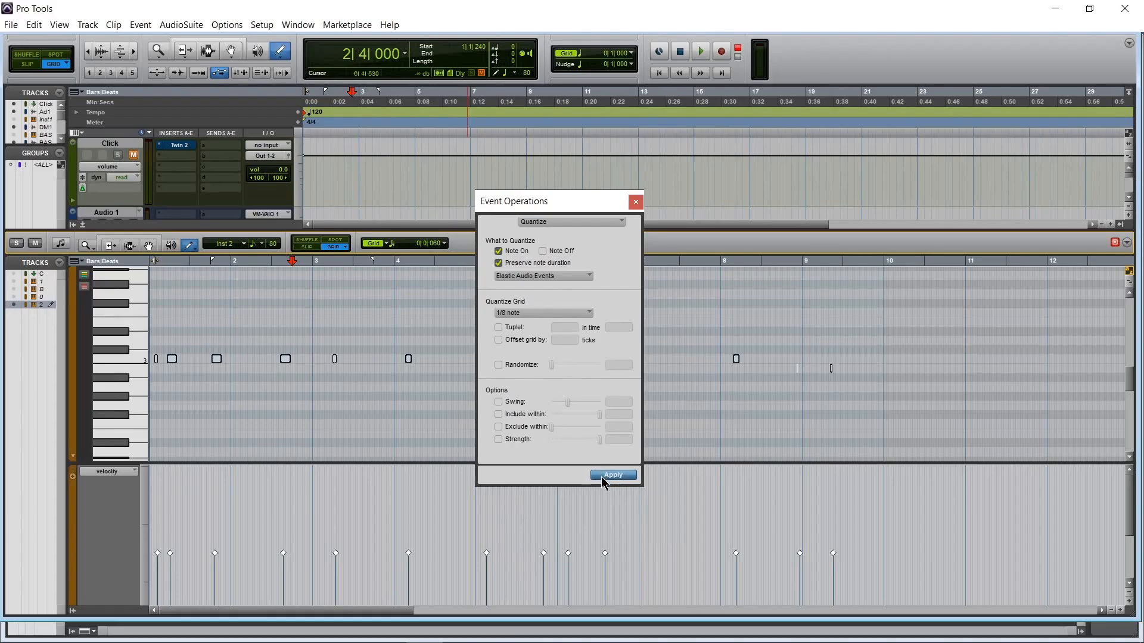
left_click(602, 476)
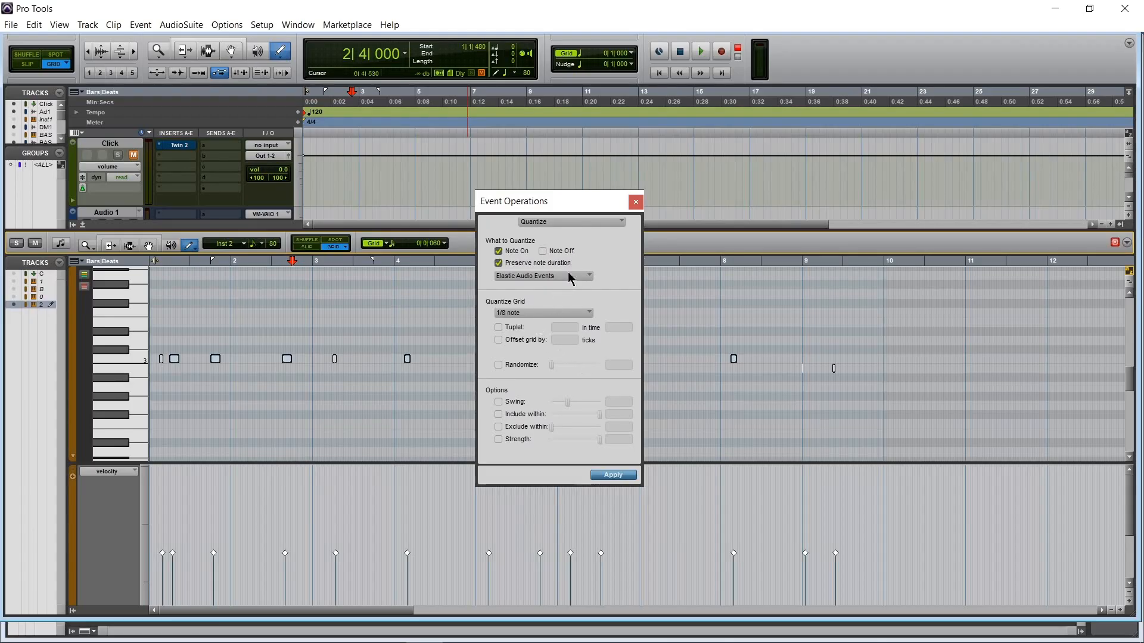
left_click(635, 203)
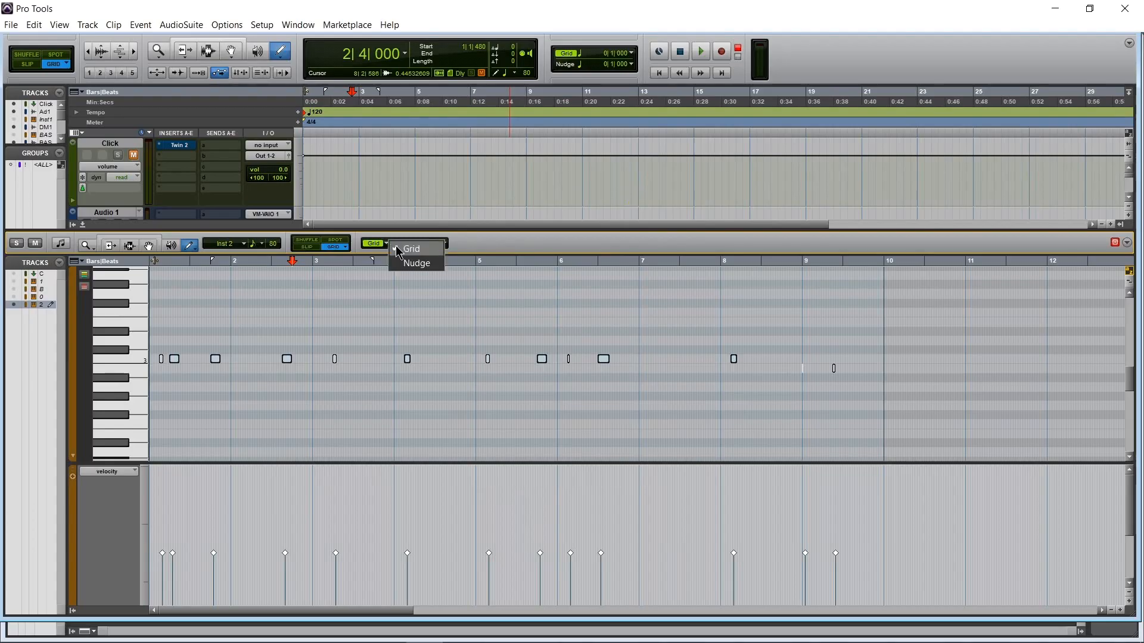
Step: Set the MIDI editor's grid to 1/8 note and check the first quantized notes against the grid lines
left_click(393, 245)
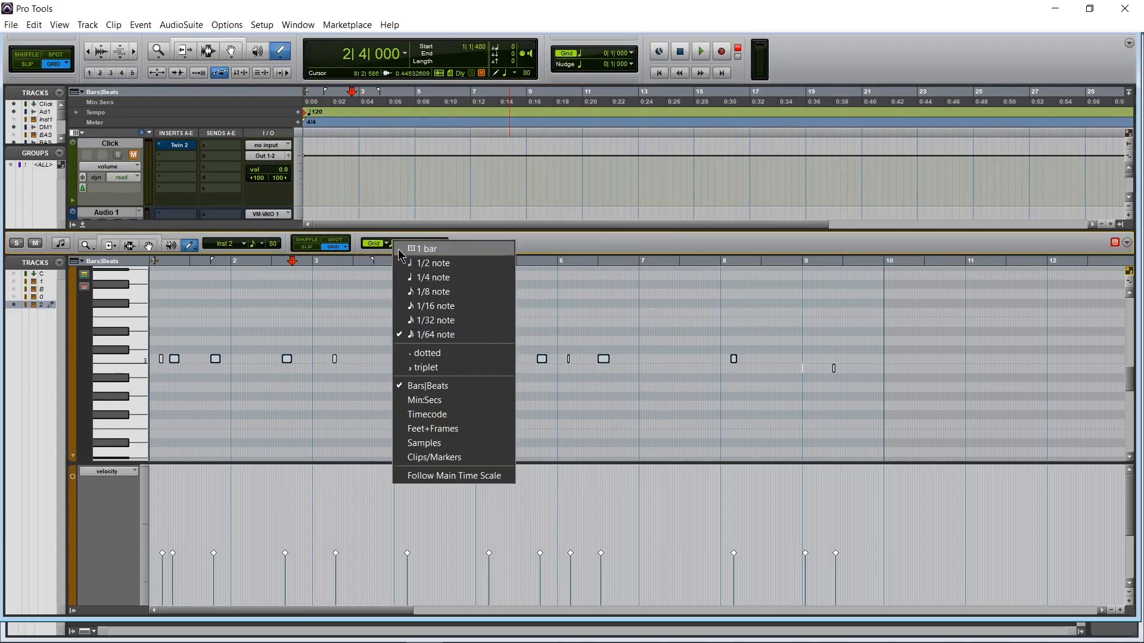
left_click(433, 291)
scroll(276, 394, "up", 10)
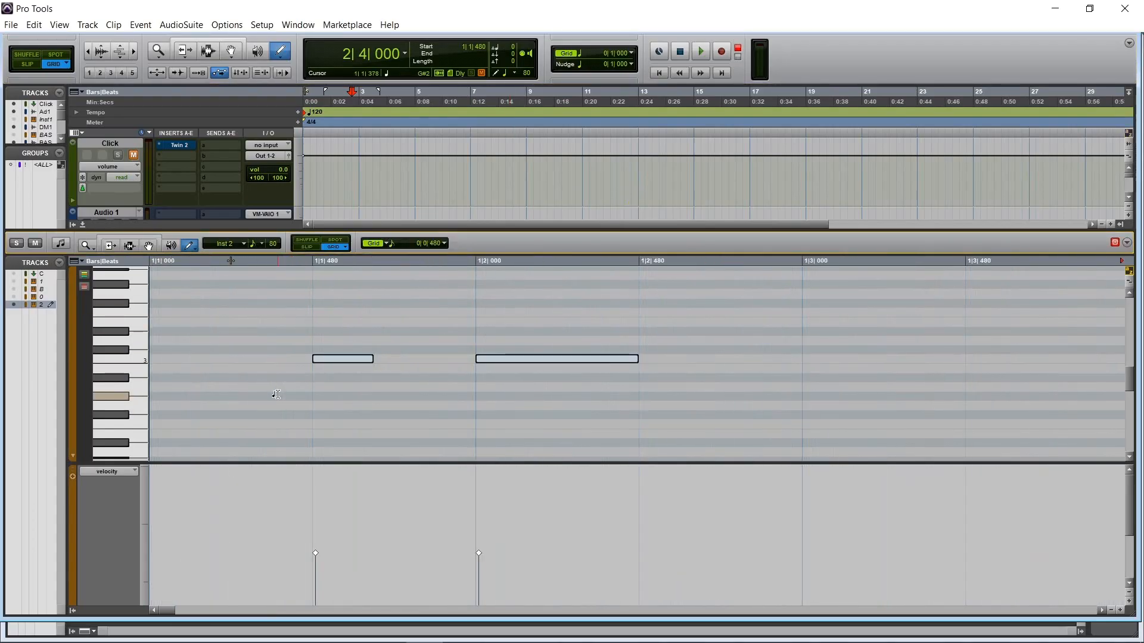
scroll(277, 394, "down", 10)
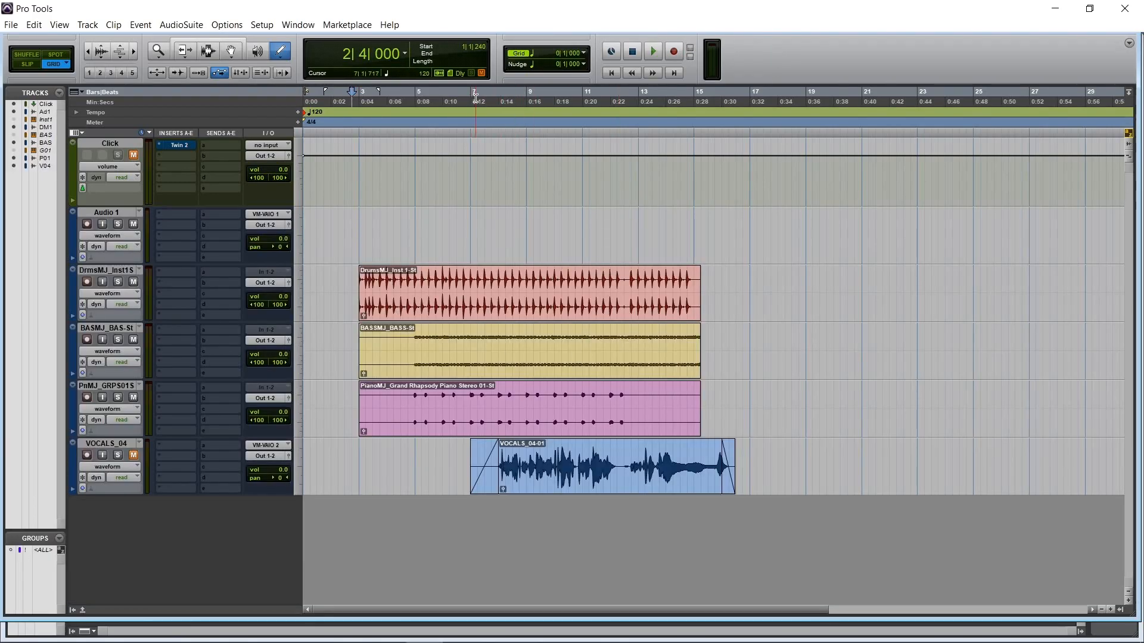
Step: Select the VOCALS_04-01 clip and analyze it in Beat Detective for Clip Separation with Sub-Beats resolution
left_click(476, 97)
left_click(229, 42)
left_click(92, 24)
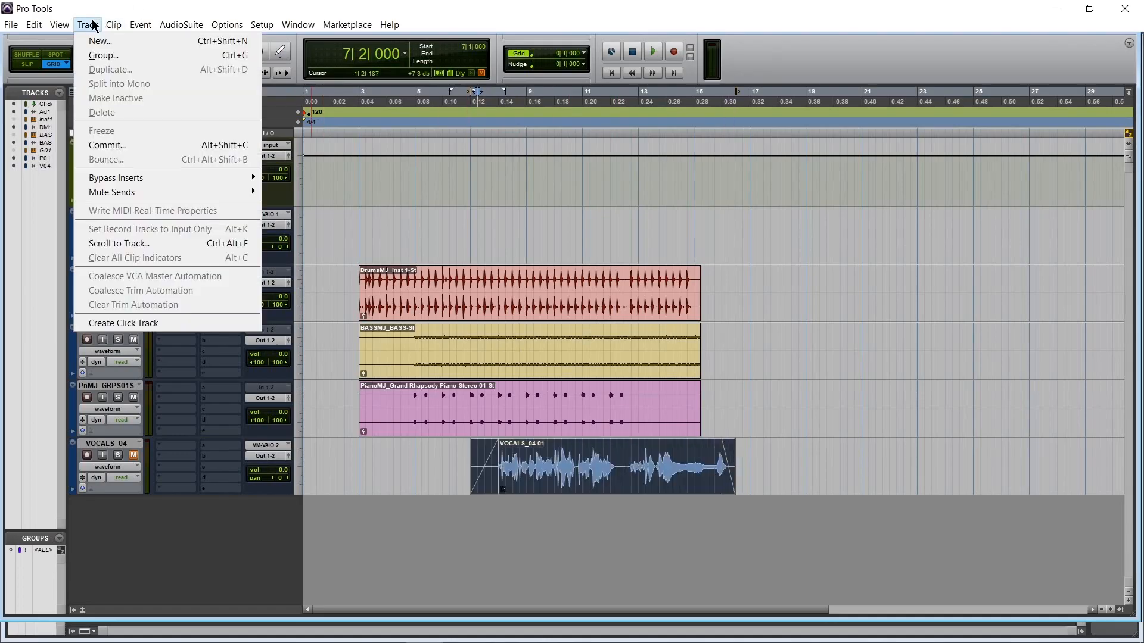
mouse_move(140, 24)
left_click(187, 153)
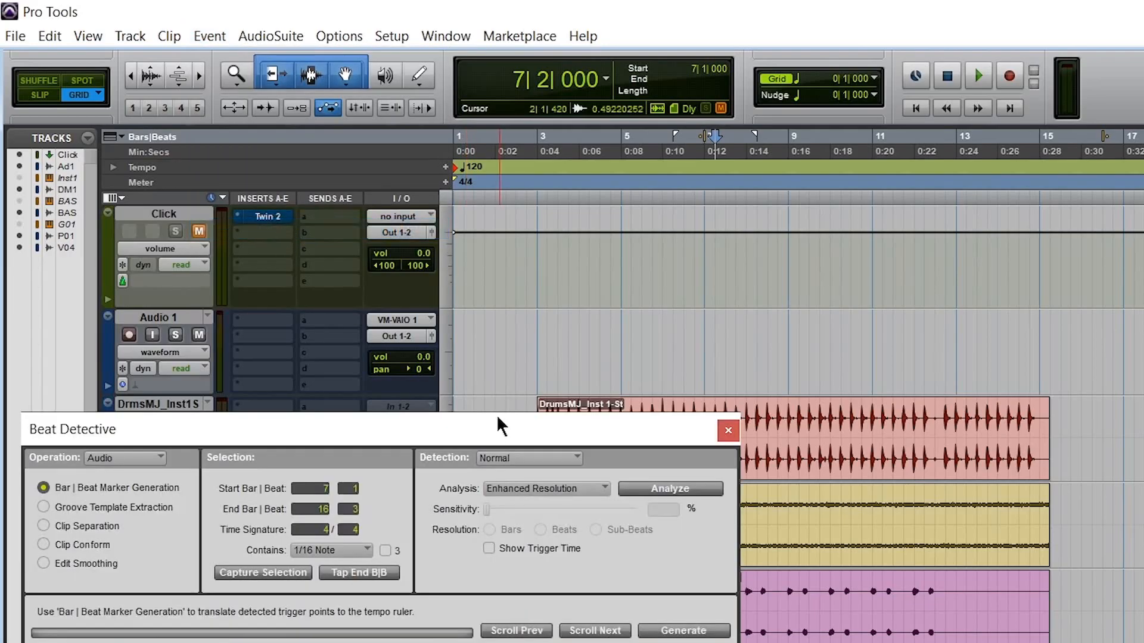
left_click_drag(332, 281, 570, 274)
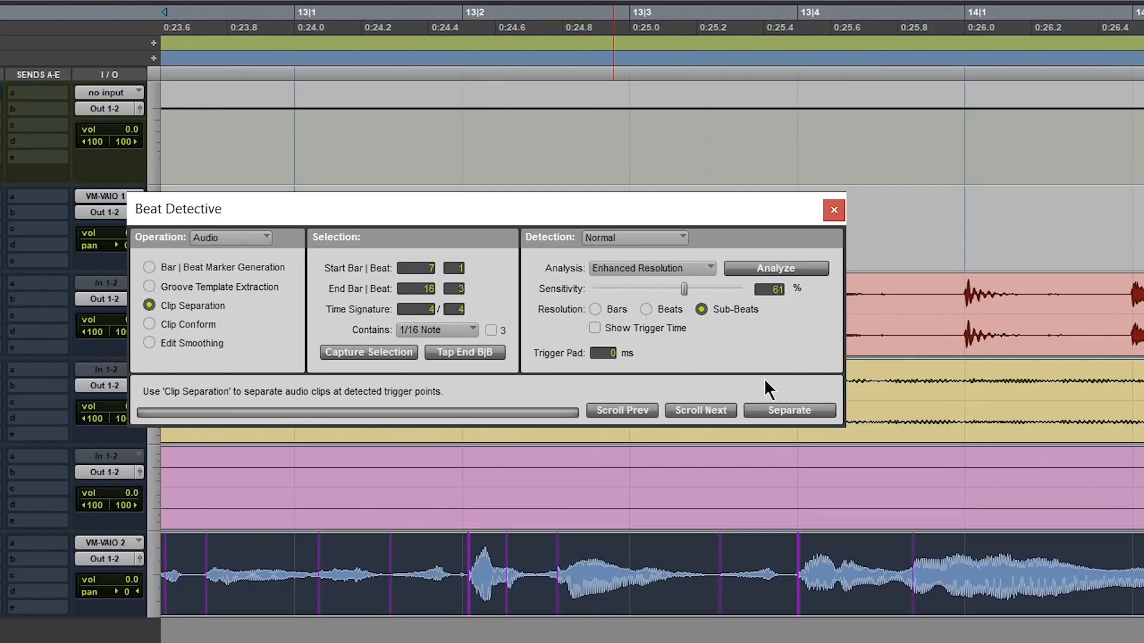
Step: Raise the Beat Detective sensitivity to 100% and review the detected trigger points along the vocal clip
left_click(780, 412)
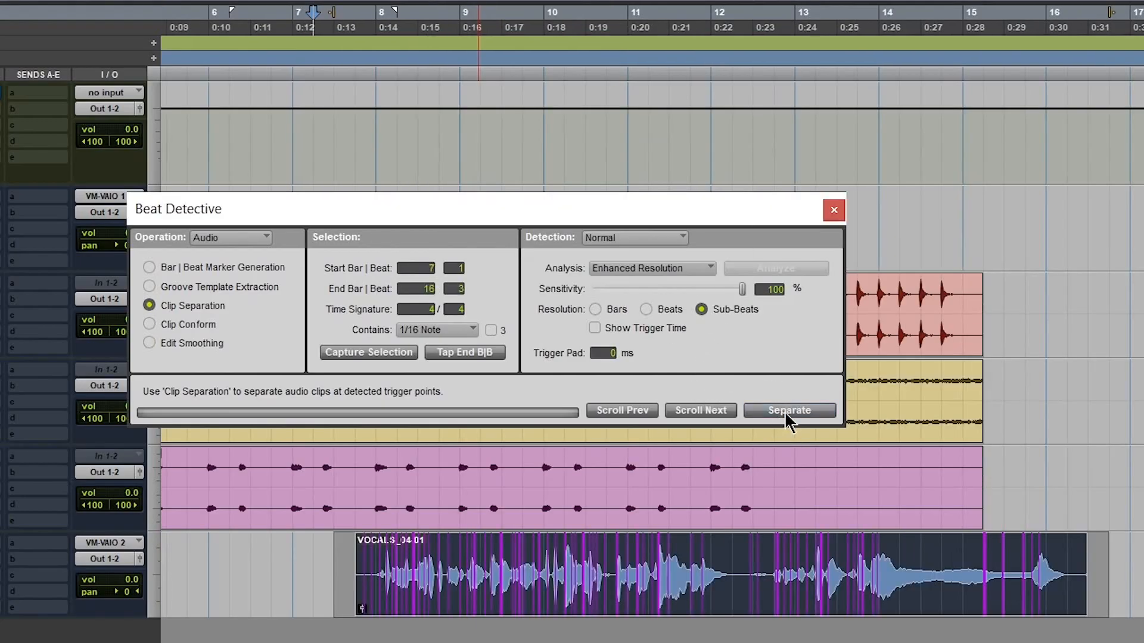
left_click(784, 411)
left_click(705, 277)
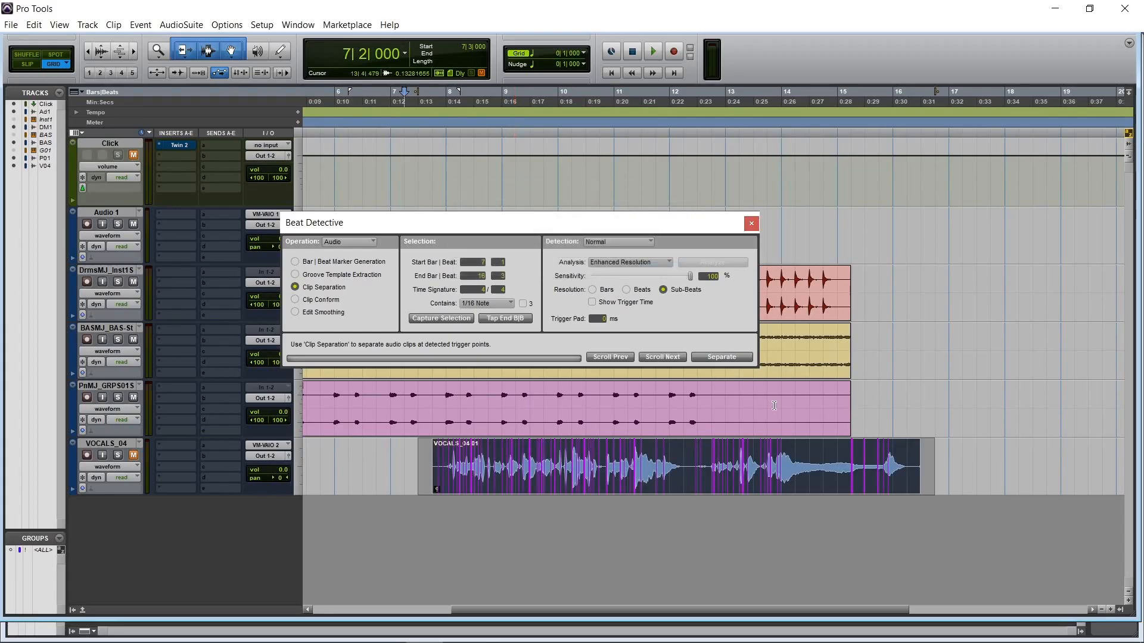
key("t")
key("t")
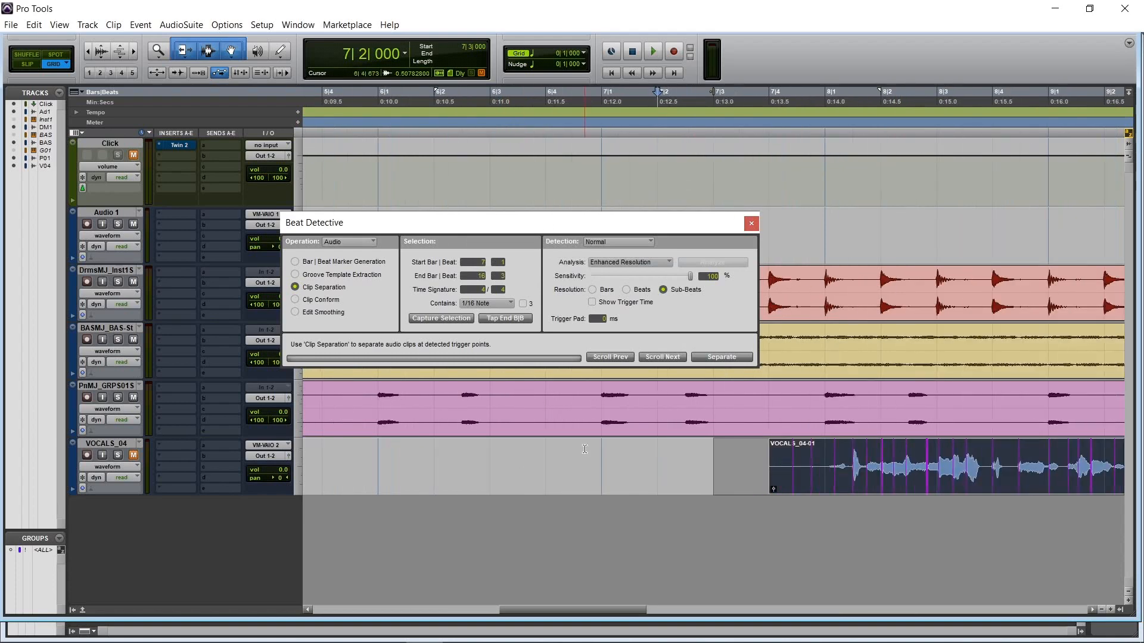
scroll(585, 450, "right", 15)
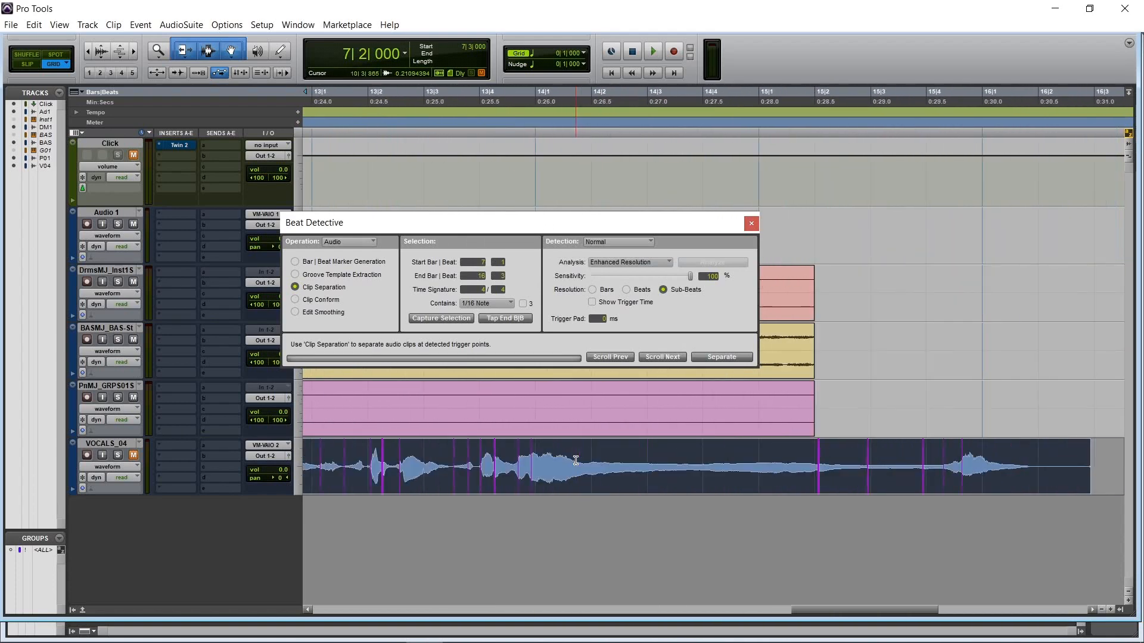
scroll(576, 460, "left", 12)
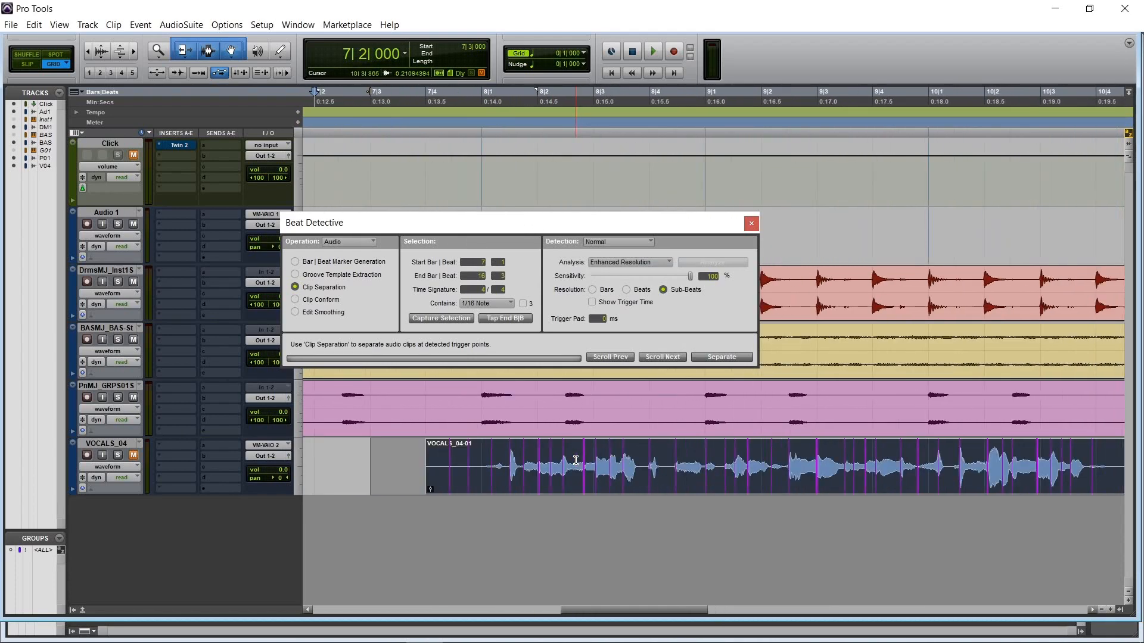
Step: Clear the range before the VOCALS_04-01 clip and delete the clip's silent end from 16|2 onward
left_click_drag(431, 459, 337, 458)
key("Delete")
scroll(424, 480, "right", 6)
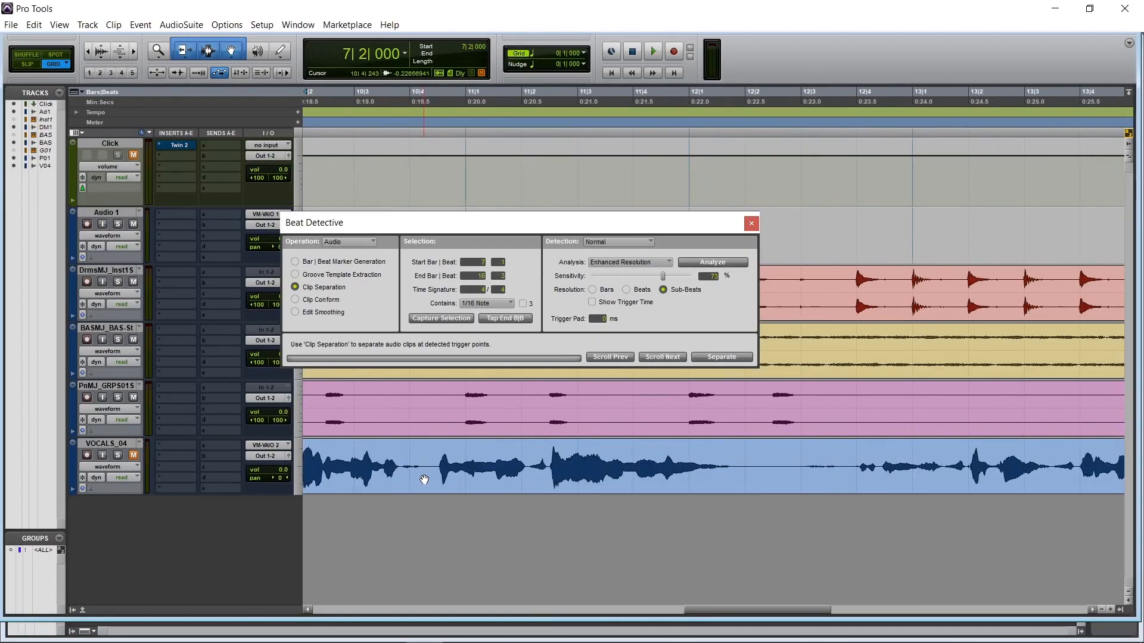
scroll(424, 480, "right", 10)
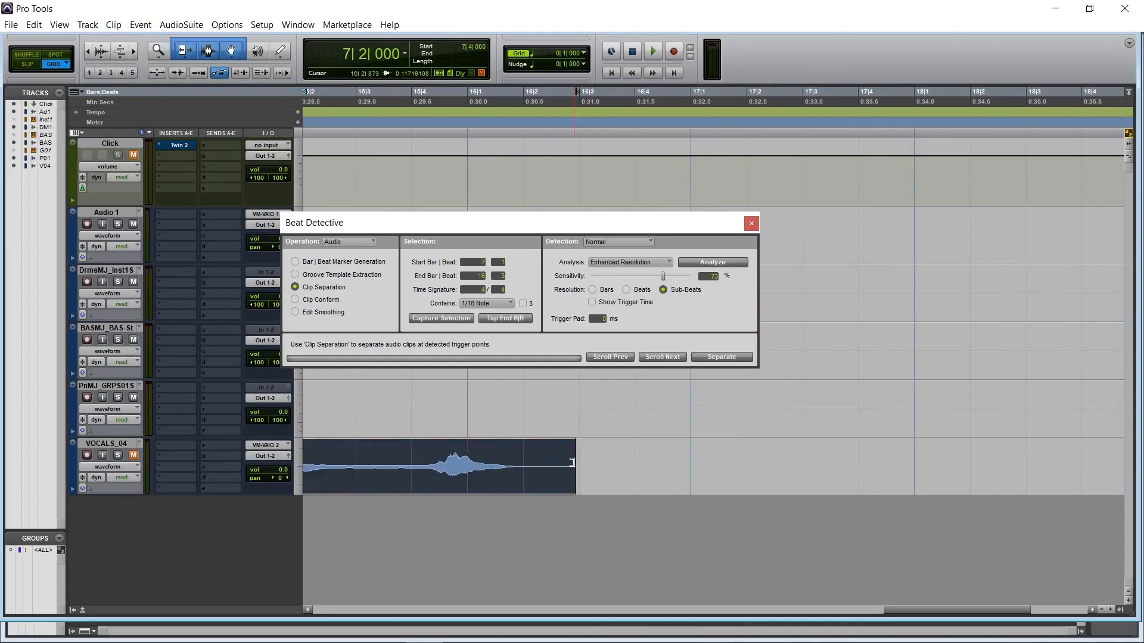
left_click_drag(529, 461, 613, 462)
key("Delete")
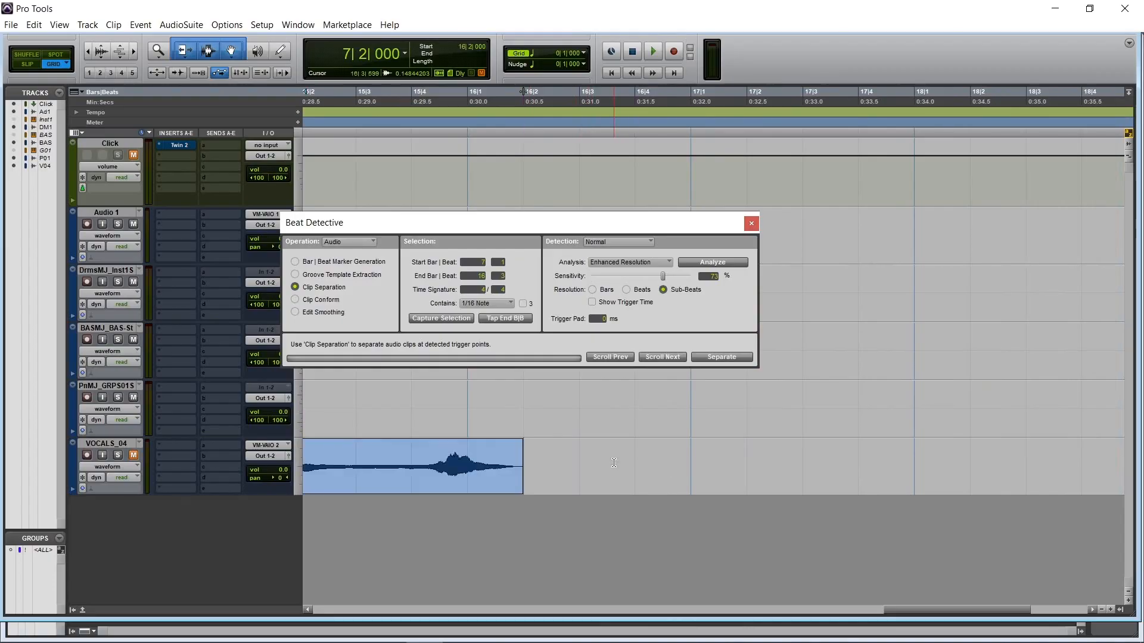
Step: Separate the whole trimmed vocal clip at the triggers detected with 73% sensitivity and check the resulting pieces
scroll(617, 429, "down", 3)
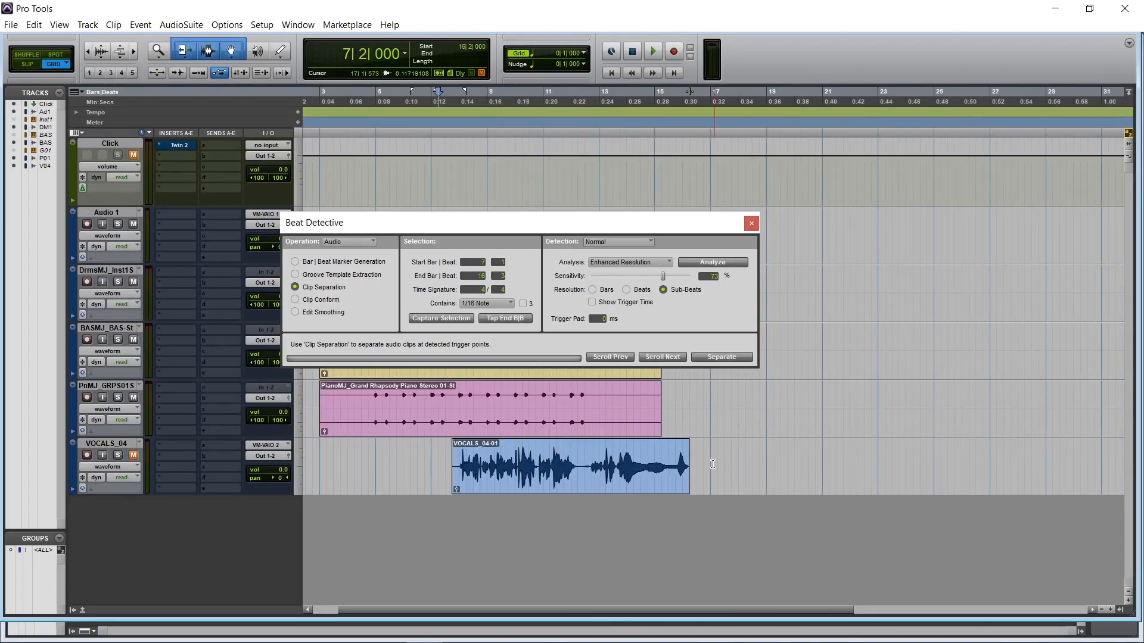
left_click_drag(705, 463, 438, 463)
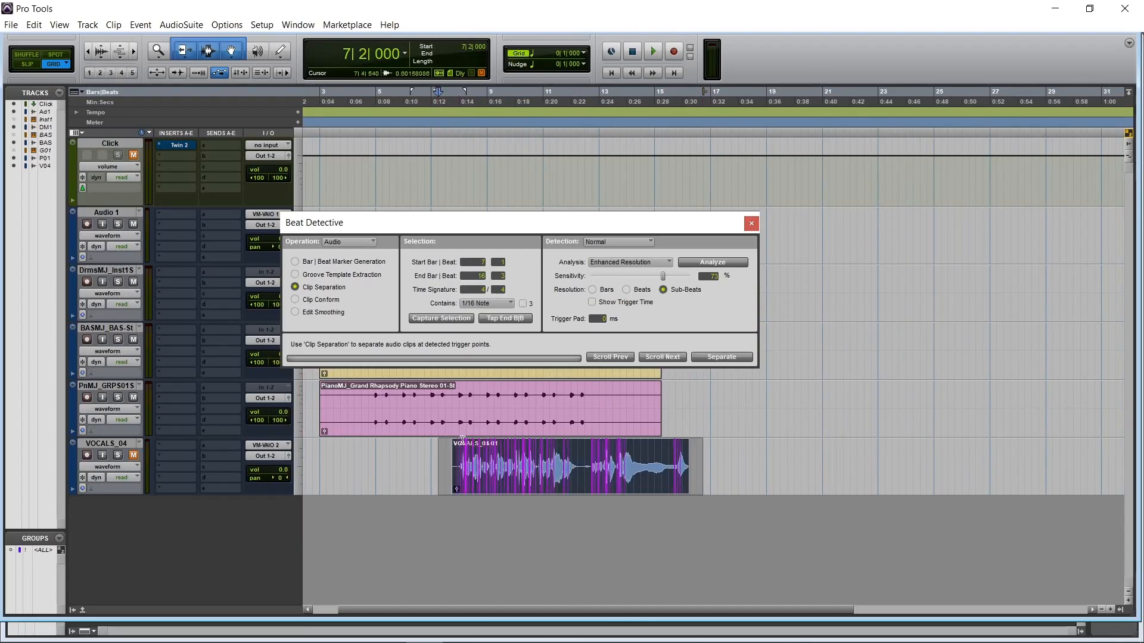
left_click(708, 359)
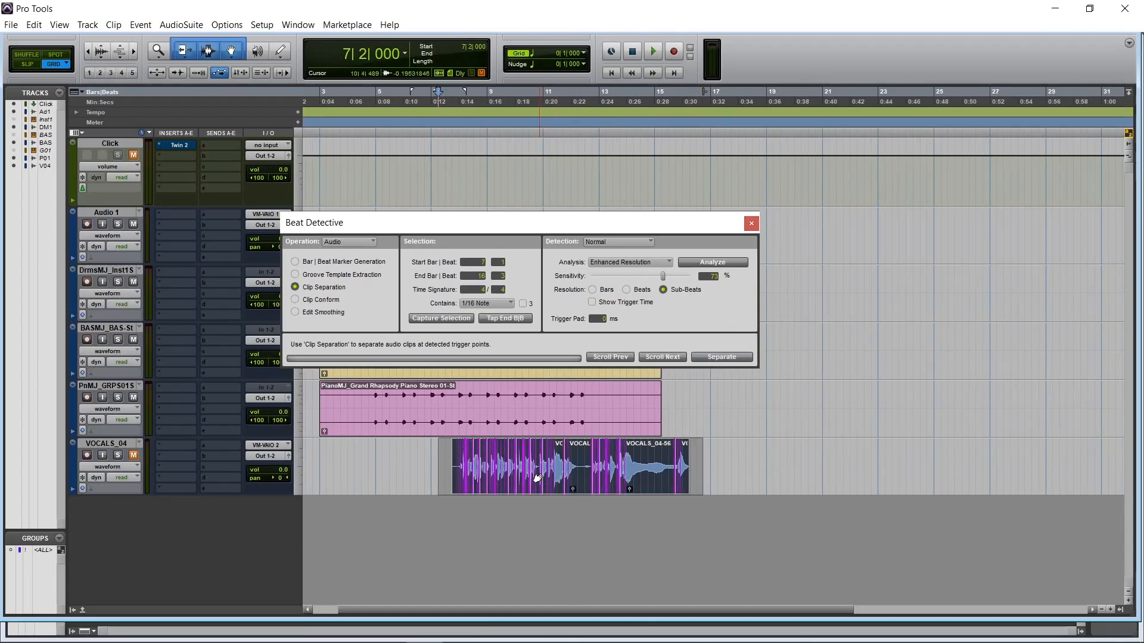
scroll(537, 479, "up", 4)
scroll(606, 455, "right", 5)
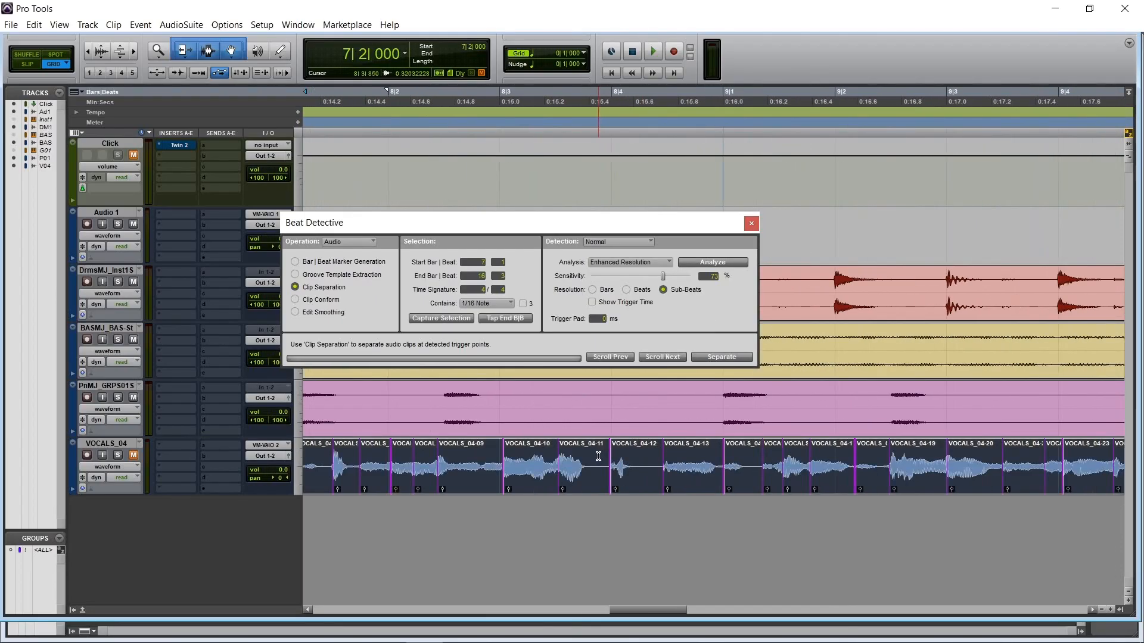
scroll(598, 456, "right", 3)
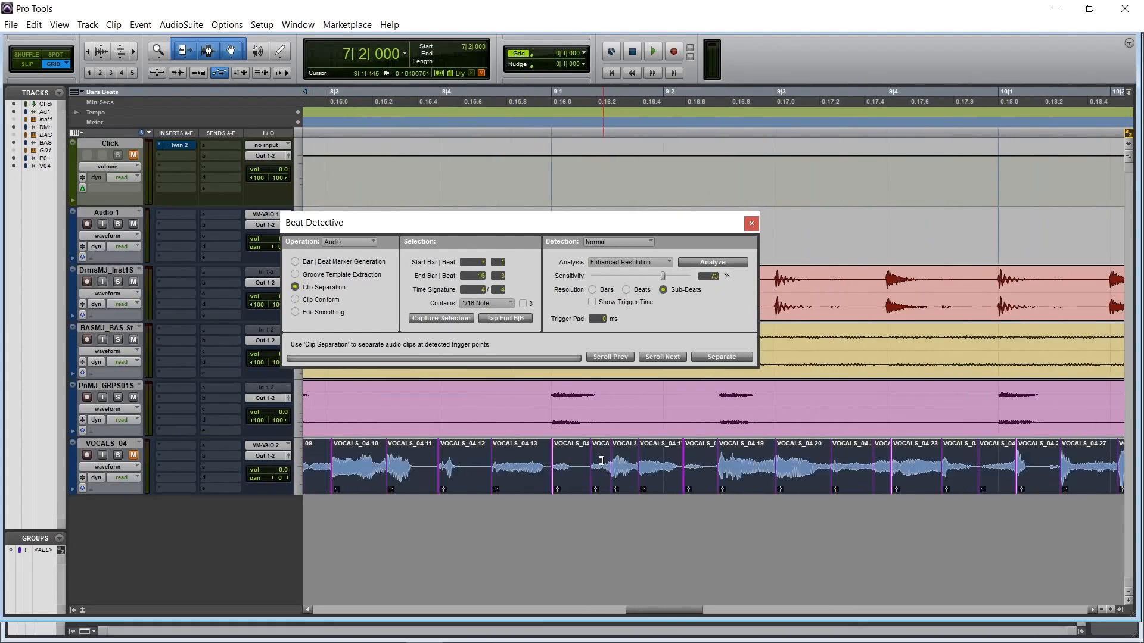
scroll(601, 460, "down", 2)
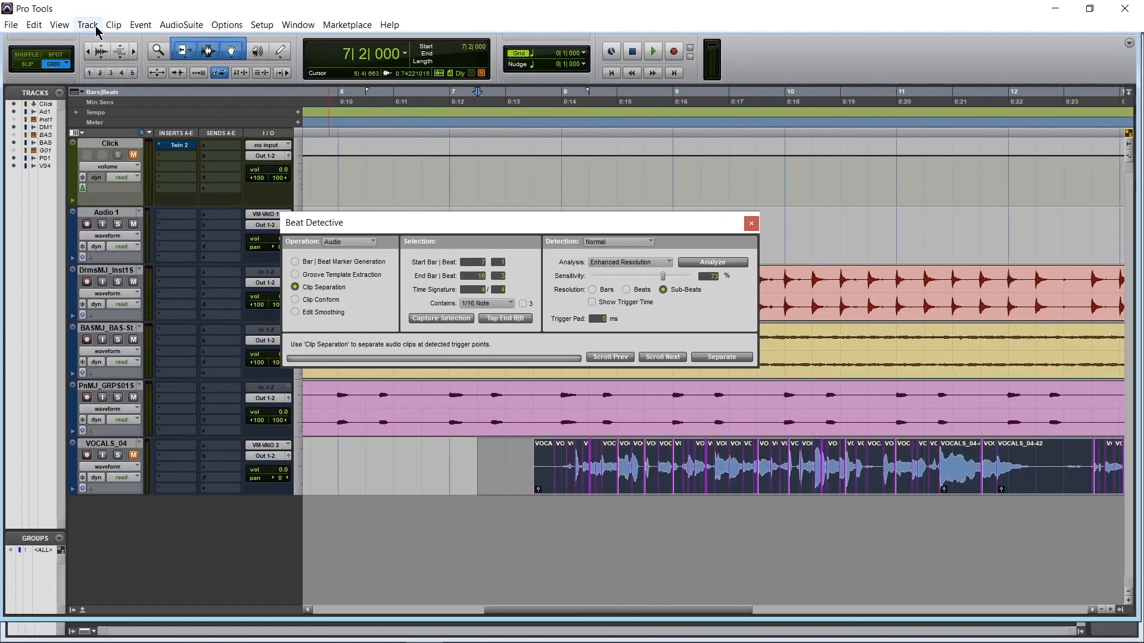
Step: Quantize the separated vocal pieces as Audio Clips to a 1/8 note grid and check their placement along the track
left_click(141, 24)
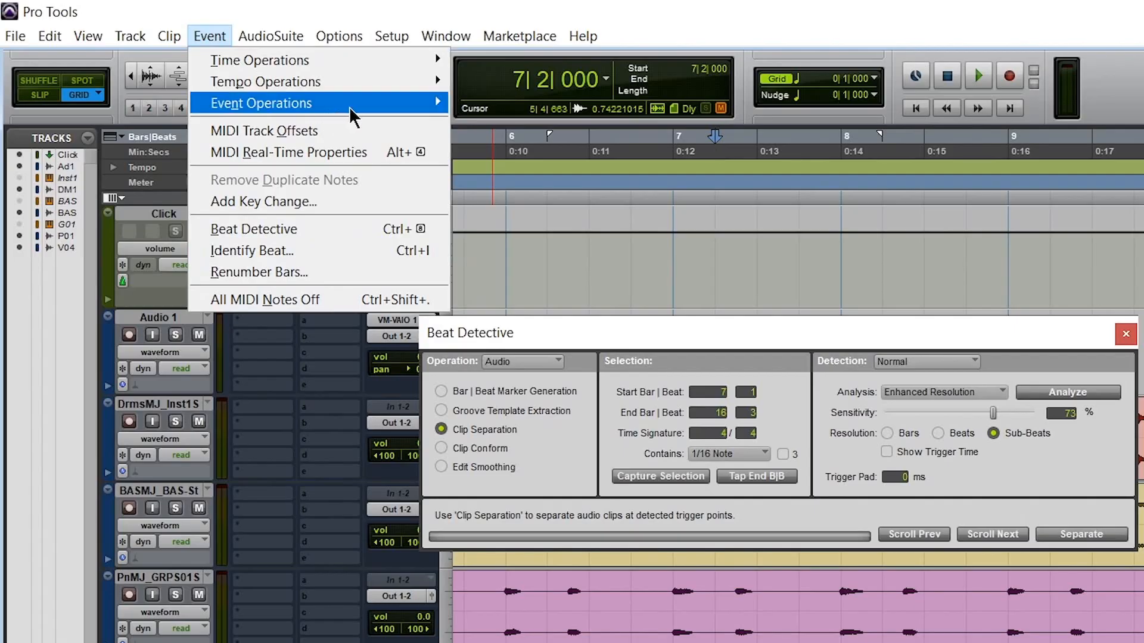
mouse_move(235, 76)
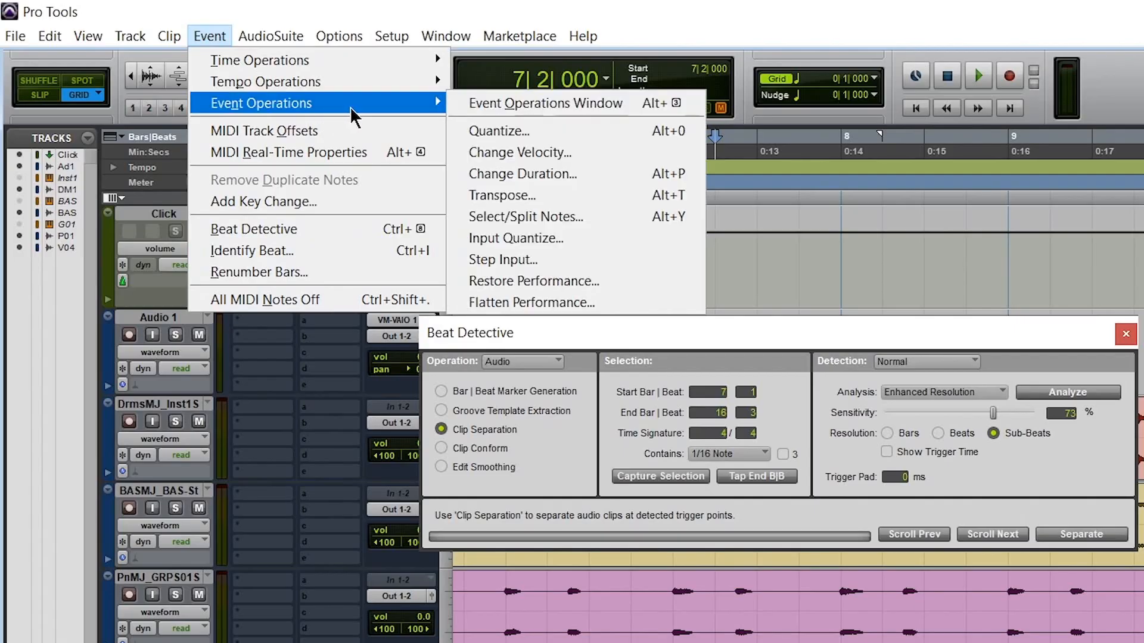
left_click(509, 133)
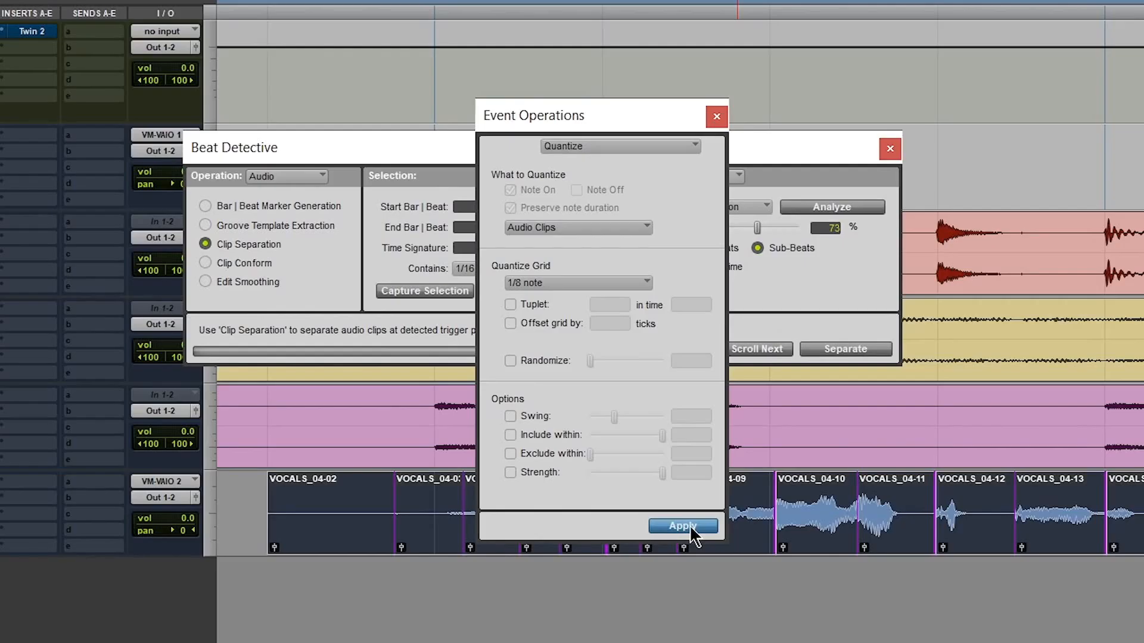
left_click(690, 527)
key("r")
key("r")
key("t")
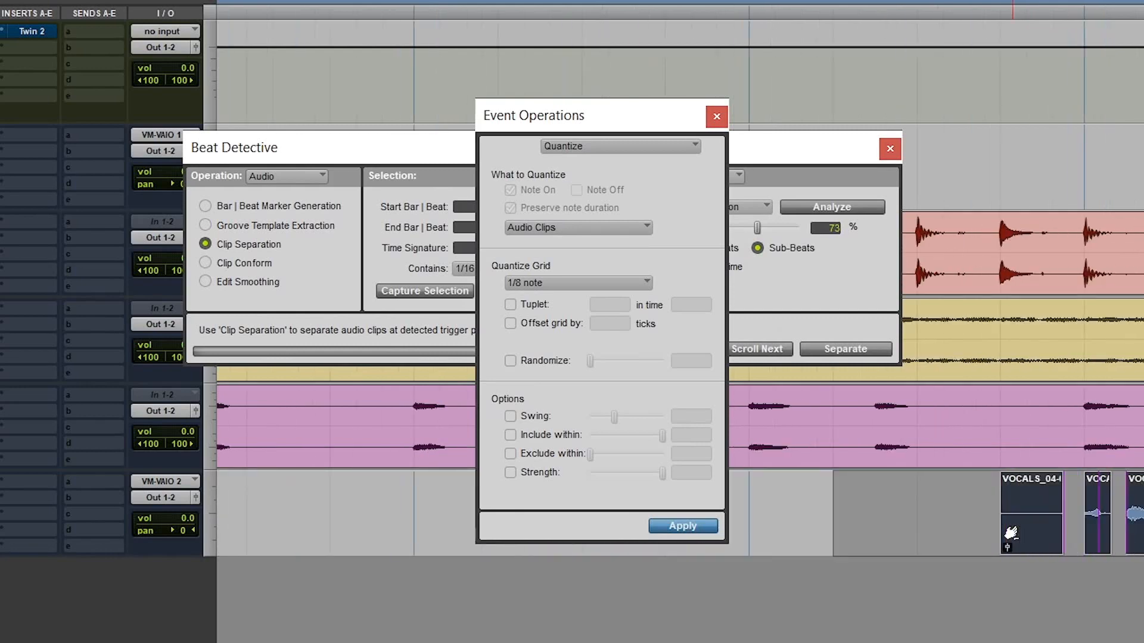
scroll(946, 532, "right", 5)
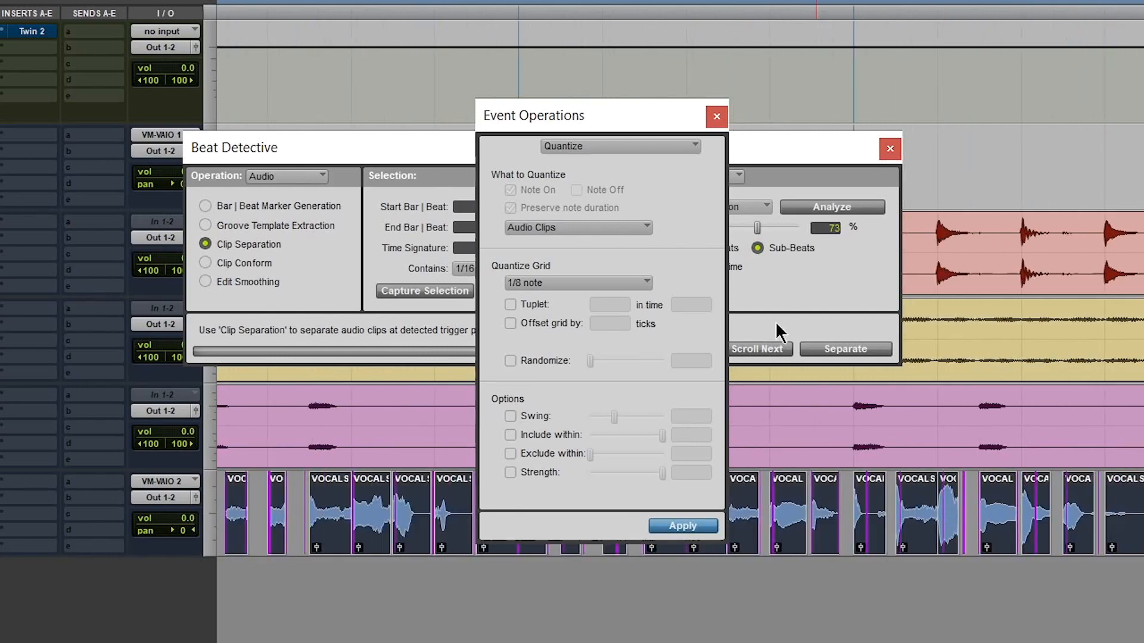
Step: Smooth the edits between the quantized vocal pieces with Fill And Crossfade, using a 5 ms crossfade length
left_click(716, 116)
left_click(259, 281)
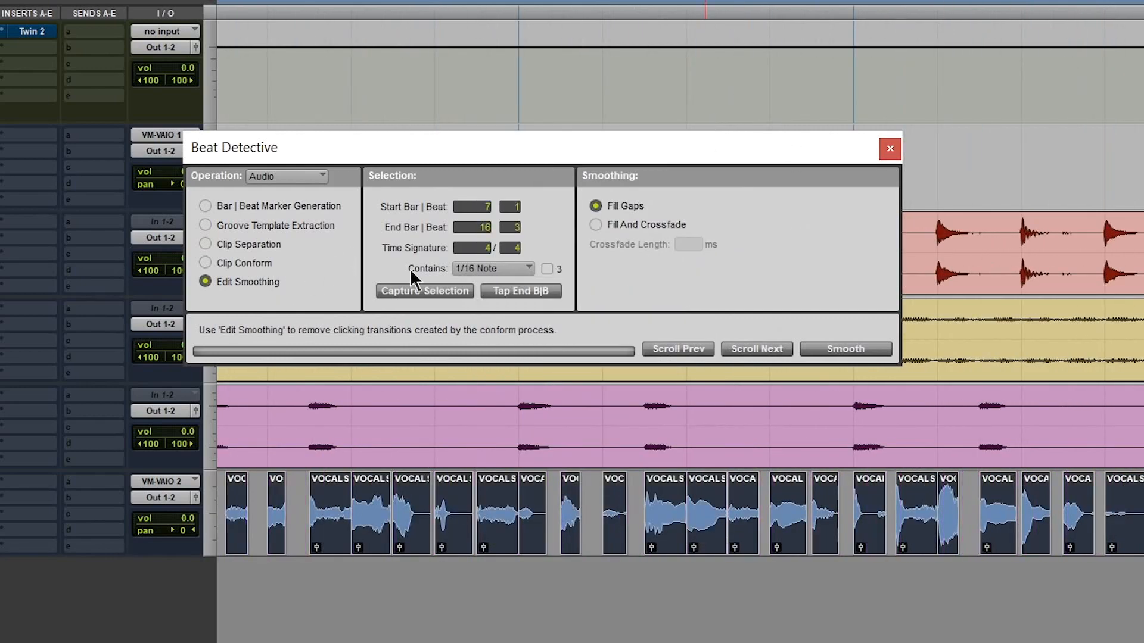
left_click(646, 225)
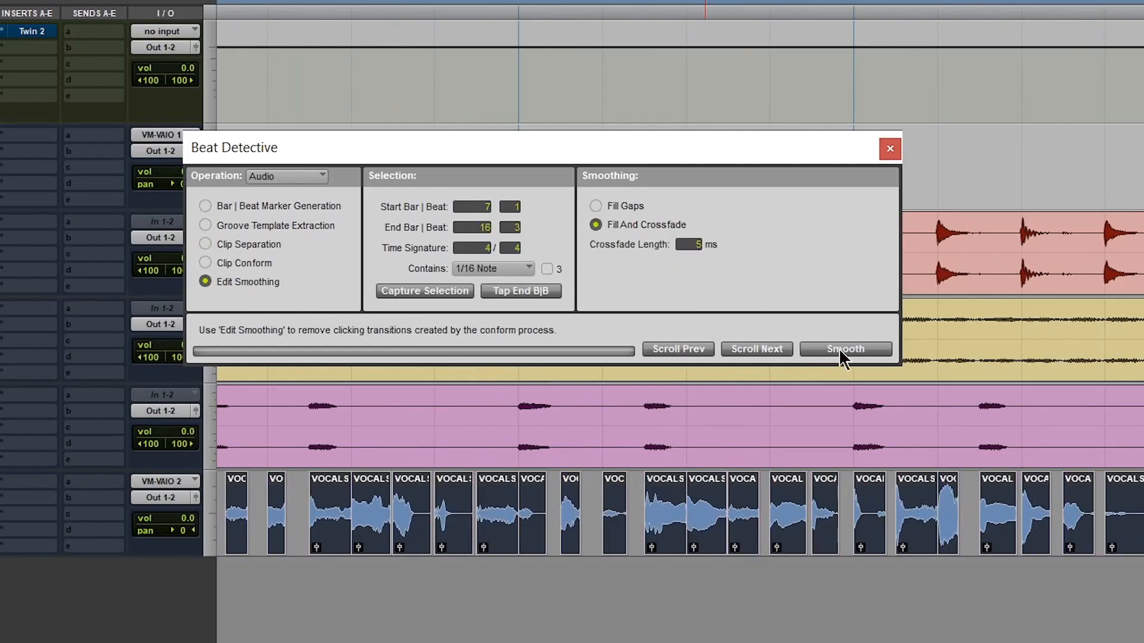
left_click(839, 348)
Step: Separate the vocal clip on the VOCALS_04 track at 10|4|000
key("ctrl+bracketleft")
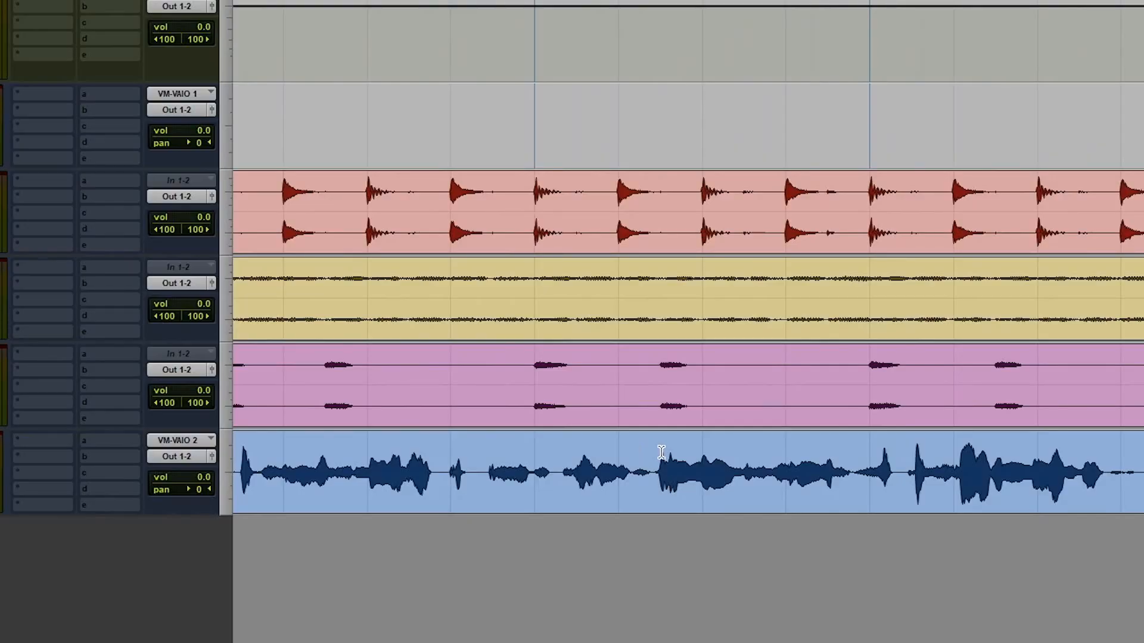
scroll(714, 459, "right", 4)
left_click(612, 459)
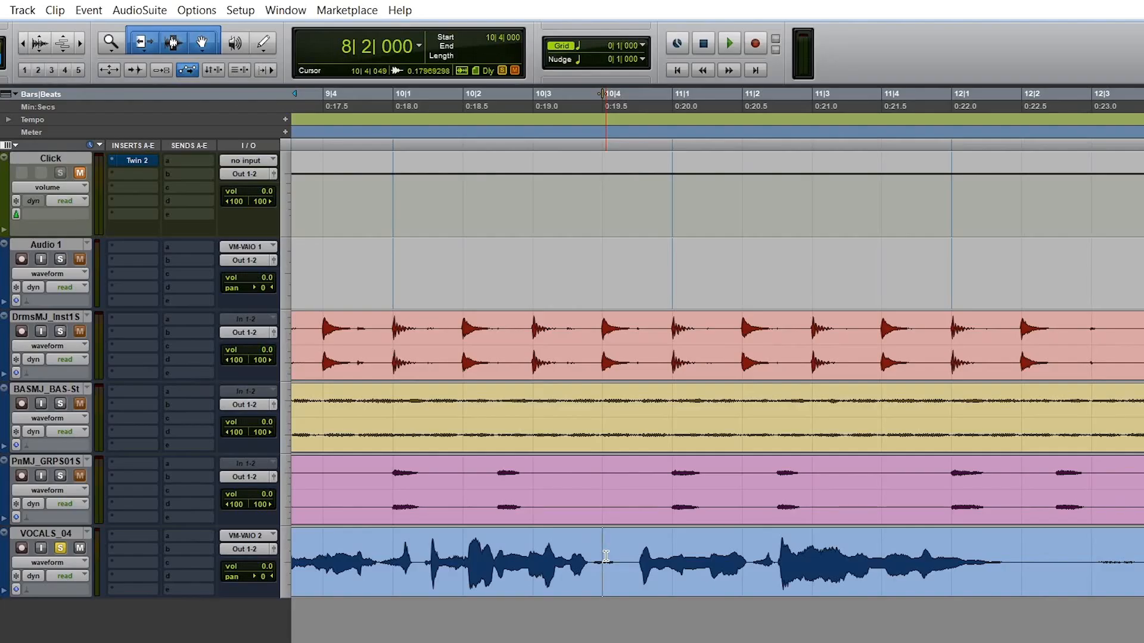
key("b")
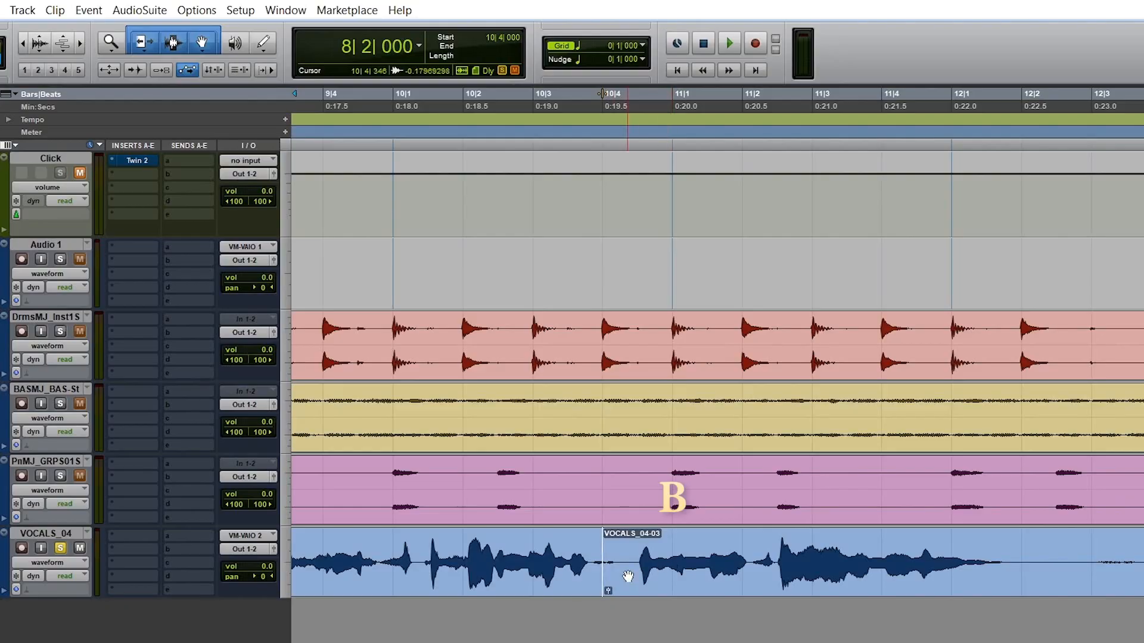
Step: Set the grid resolution to 1/16 note
key("t")
key("t")
key("r")
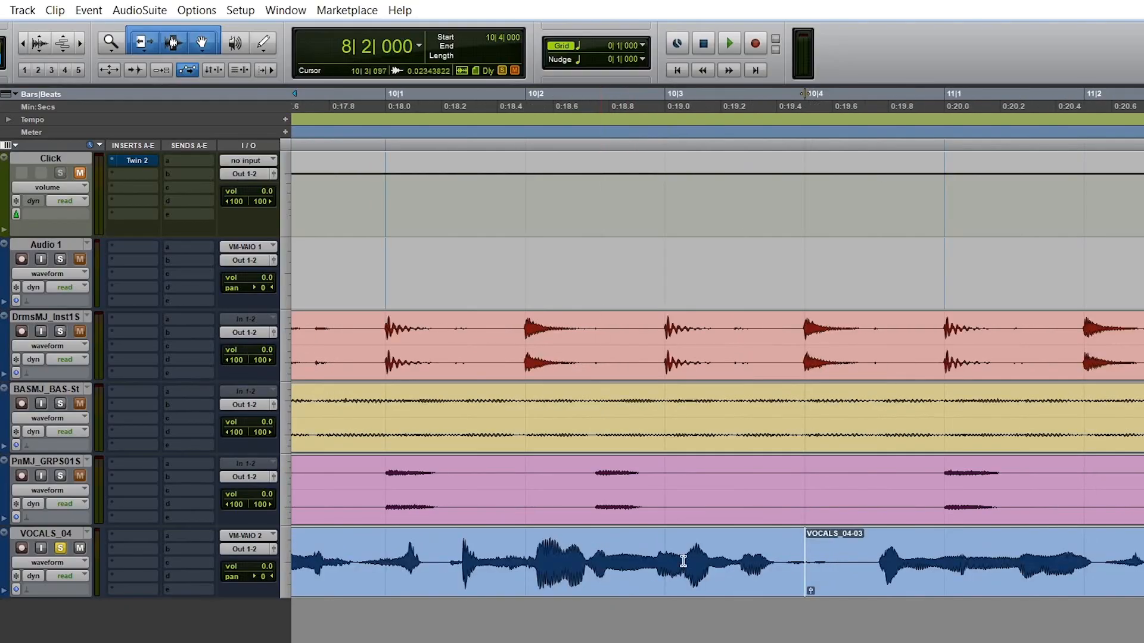
left_click(575, 50)
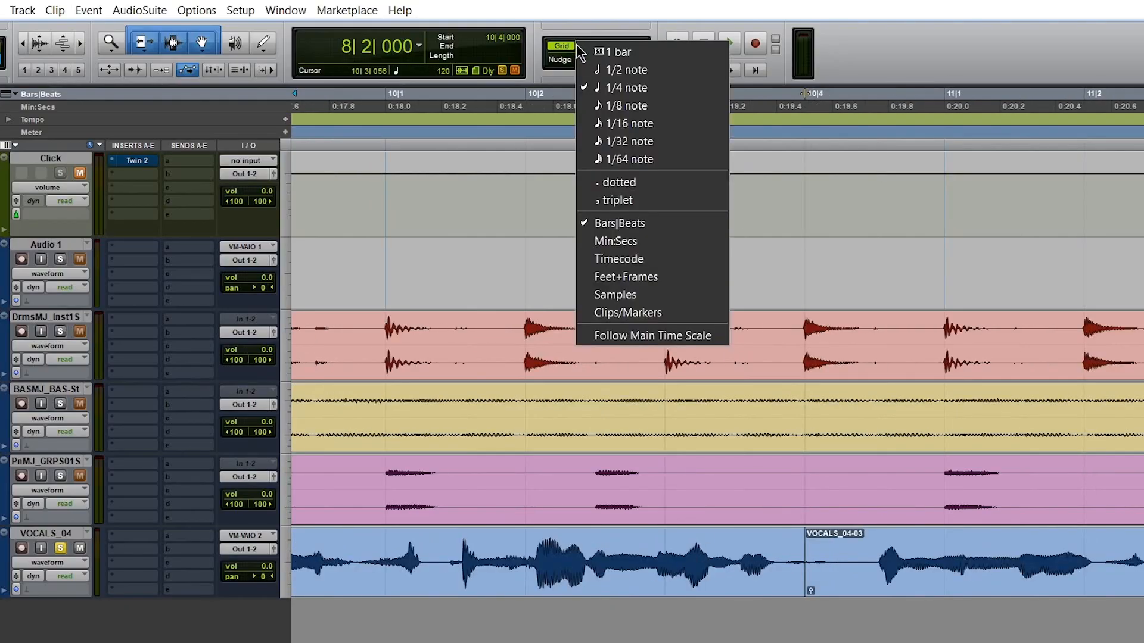
left_click(613, 121)
Step: Crossfade the vocal edit at 10|4 over a sixteenth note on either side, and undo the fade
scroll(779, 590, "right", 3)
left_click_drag(663, 539, 724, 539)
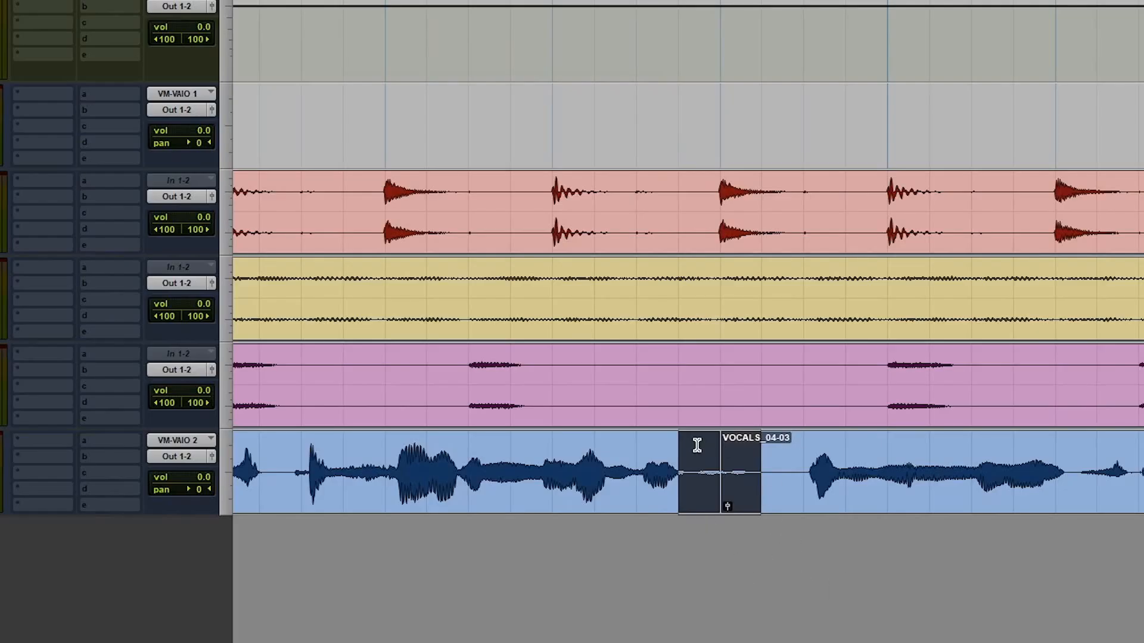
key("f")
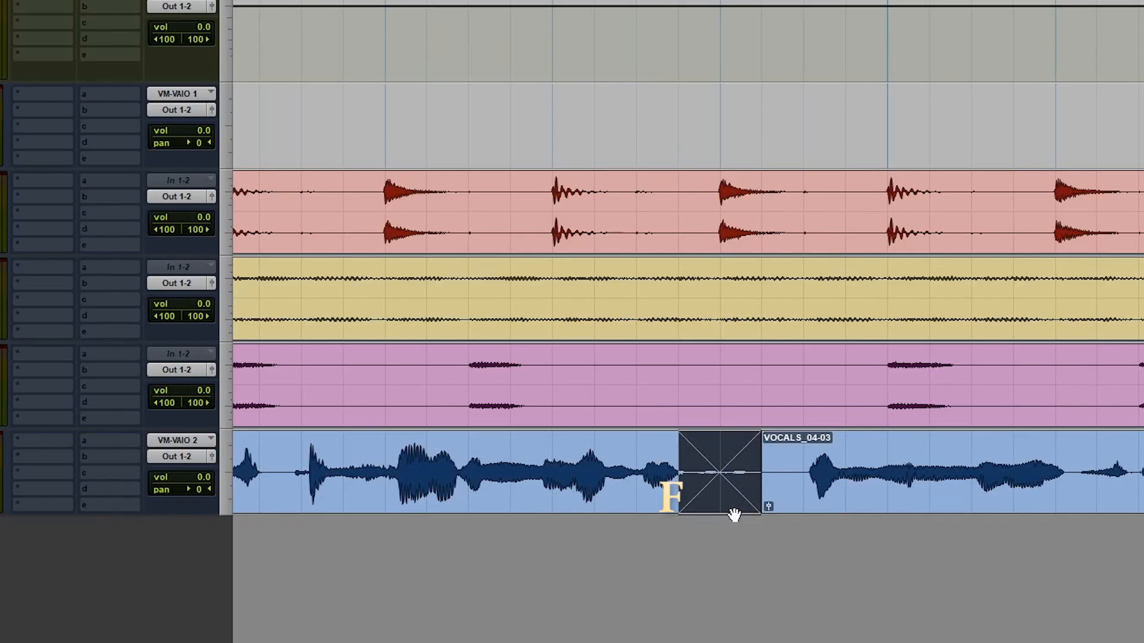
key("ctrl+z")
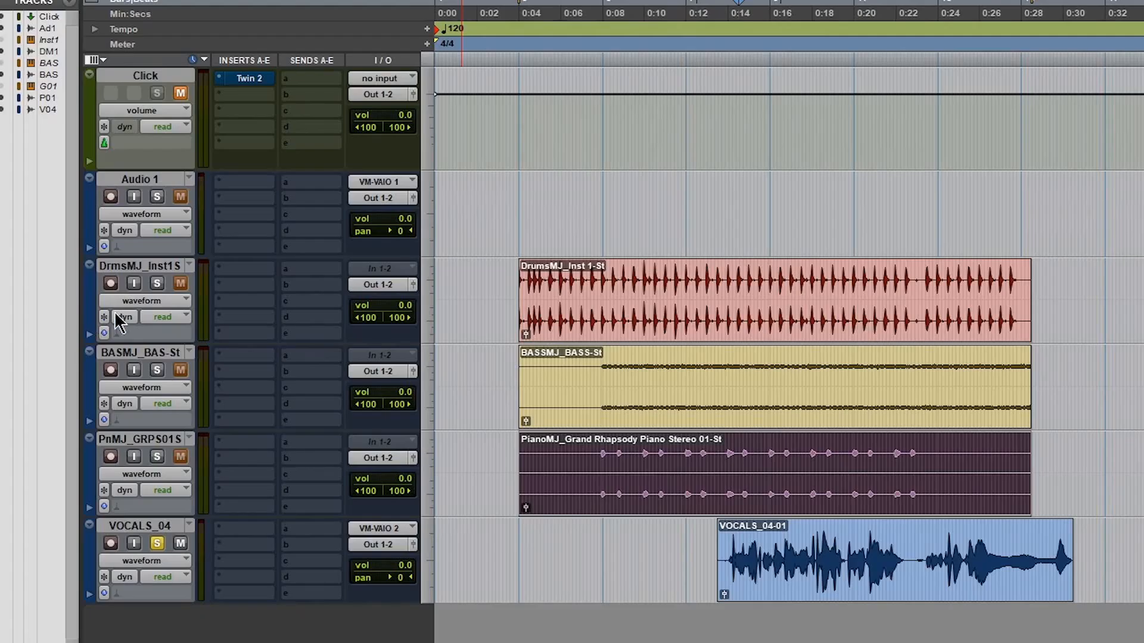
Step: Set the color of the DrmsMJ_Inst1 drum track to red
double_click(91, 302)
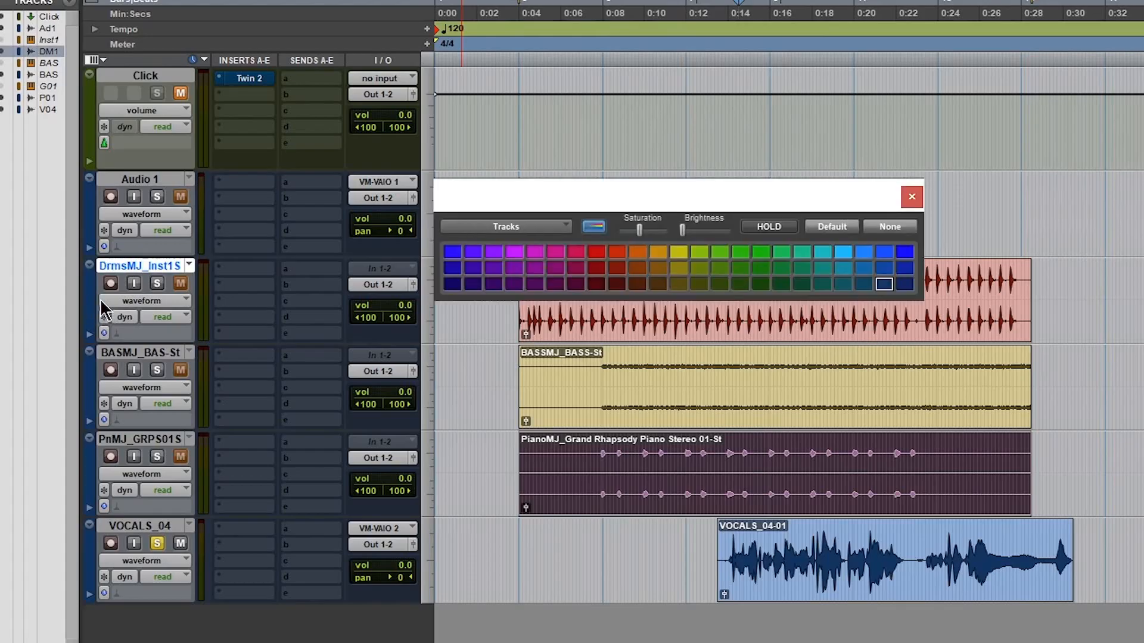
left_click(745, 252)
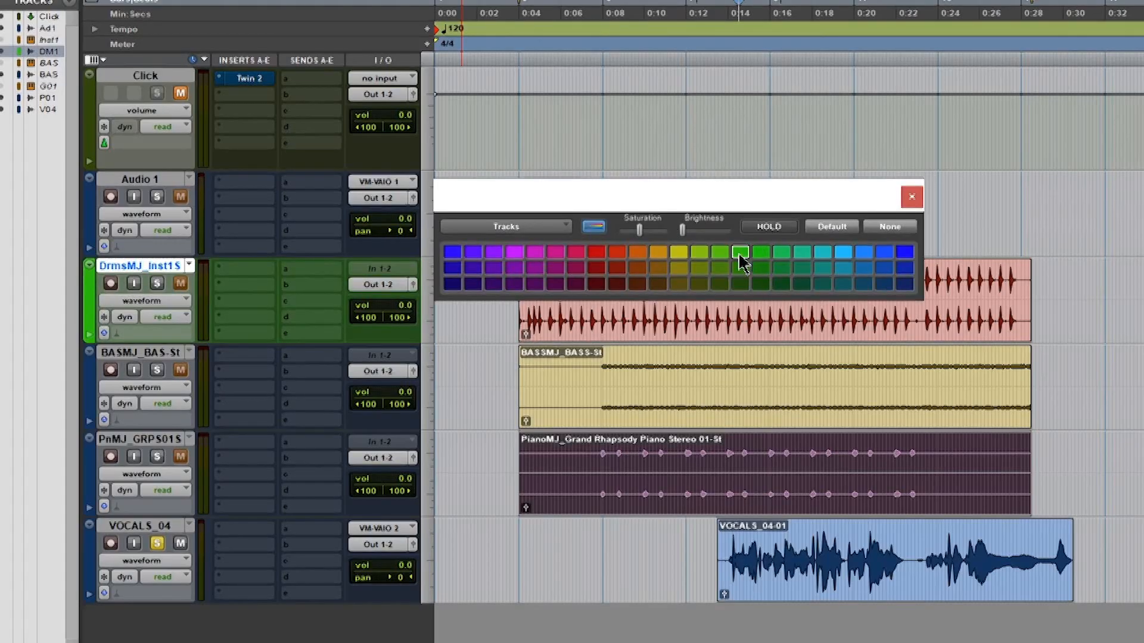
left_click(616, 252)
left_click(911, 198)
Step: Show and hide the Inserts F-J column, and do the same with the Sends F-J column
right_click(263, 58)
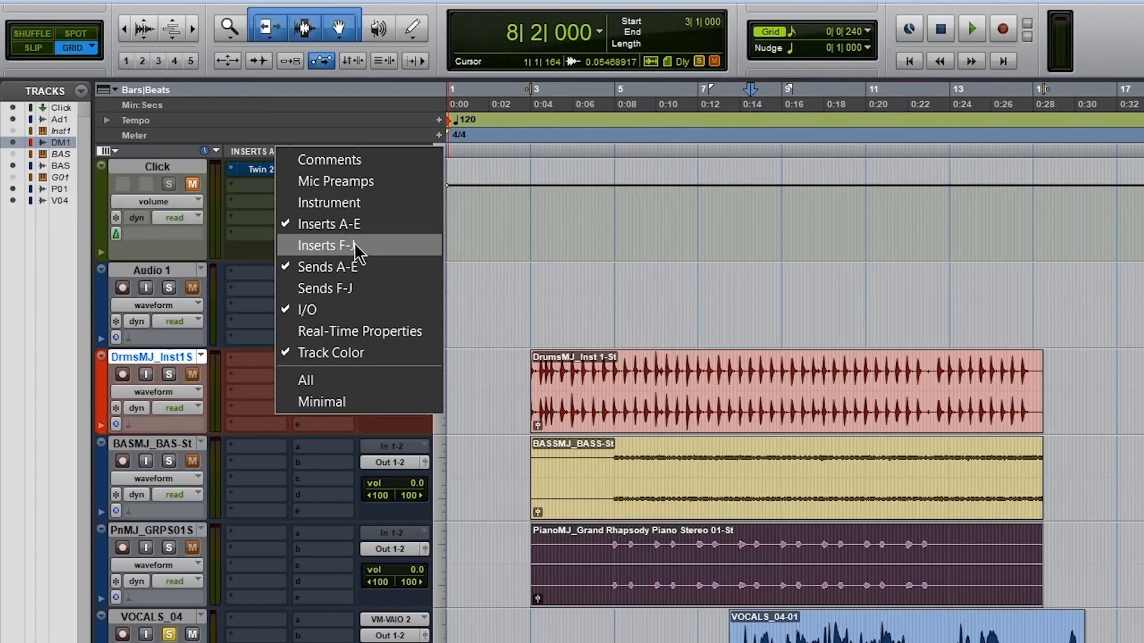
left_click(357, 250)
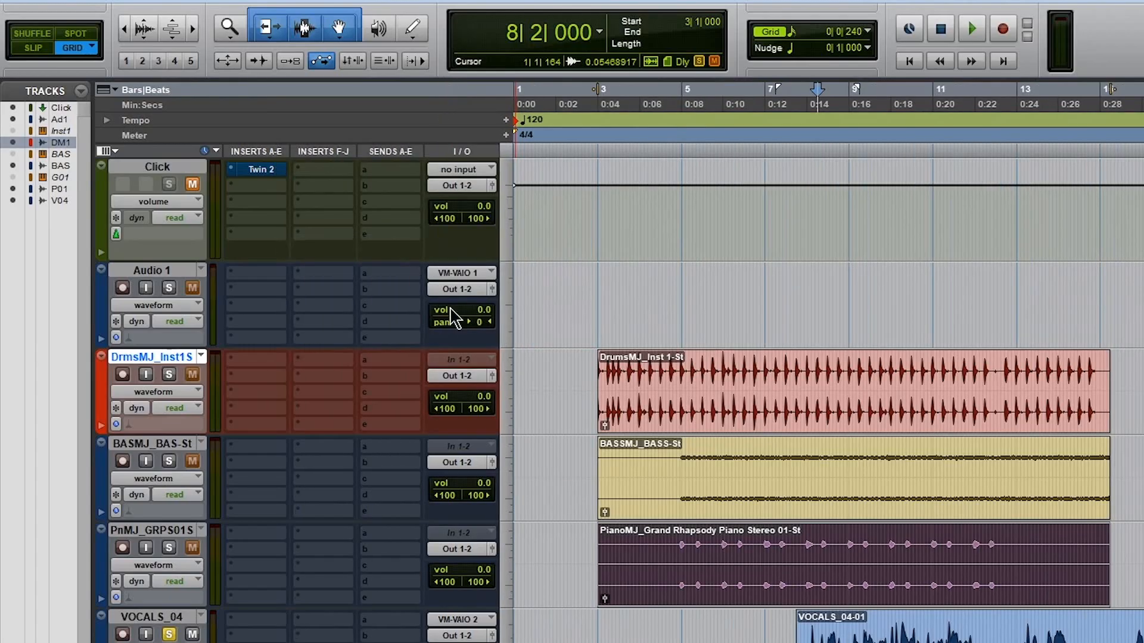
right_click(331, 156)
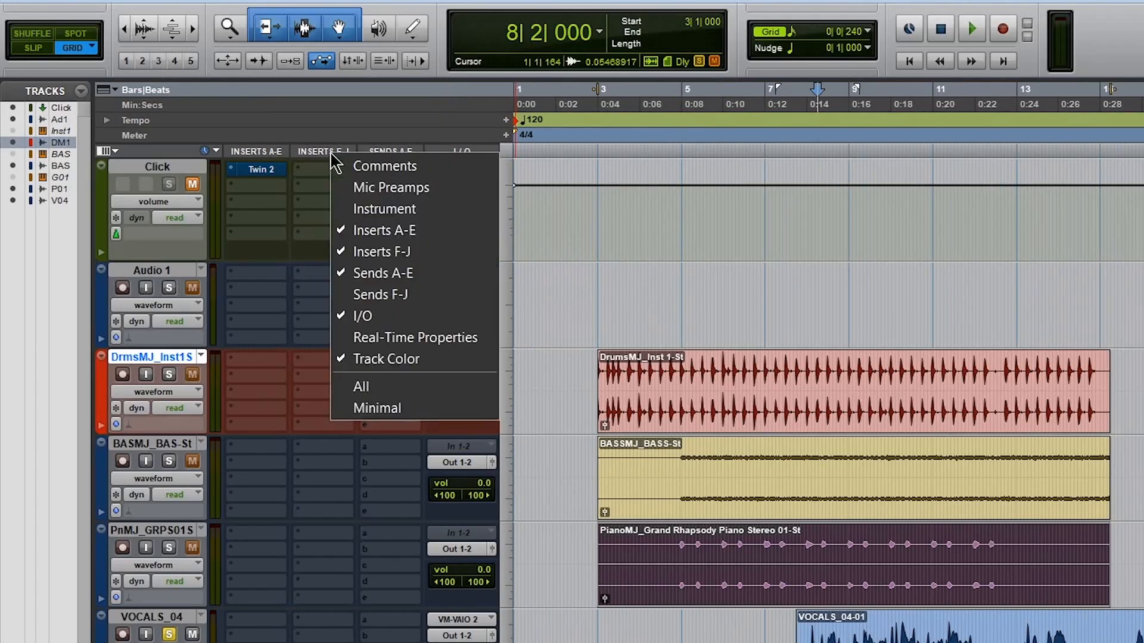
left_click(404, 253)
right_click(347, 152)
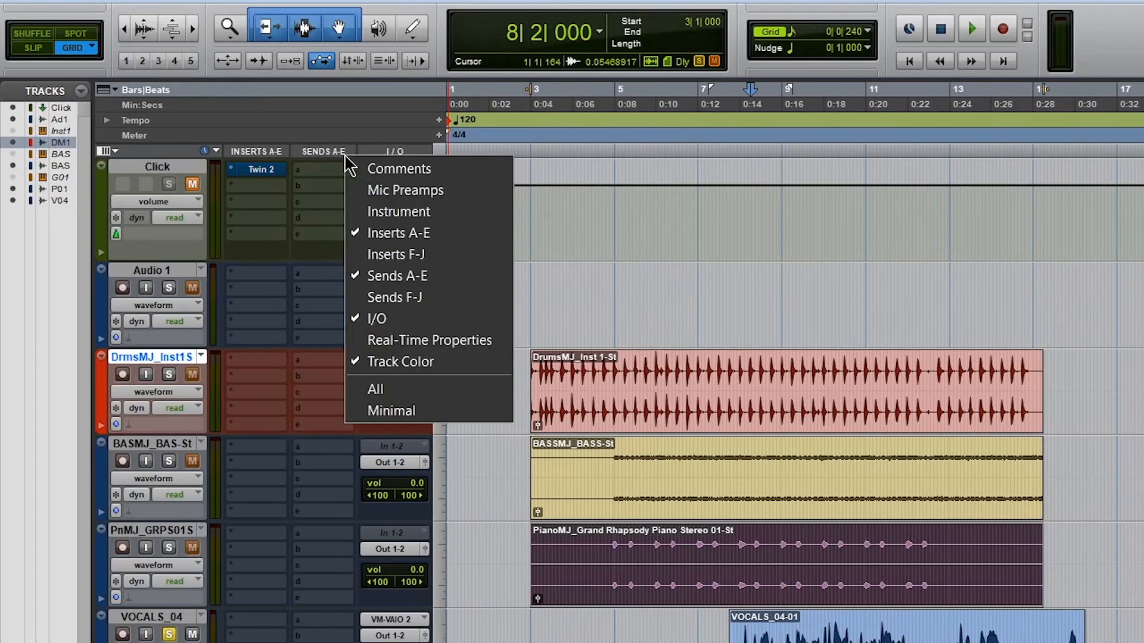
left_click(419, 297)
right_click(396, 152)
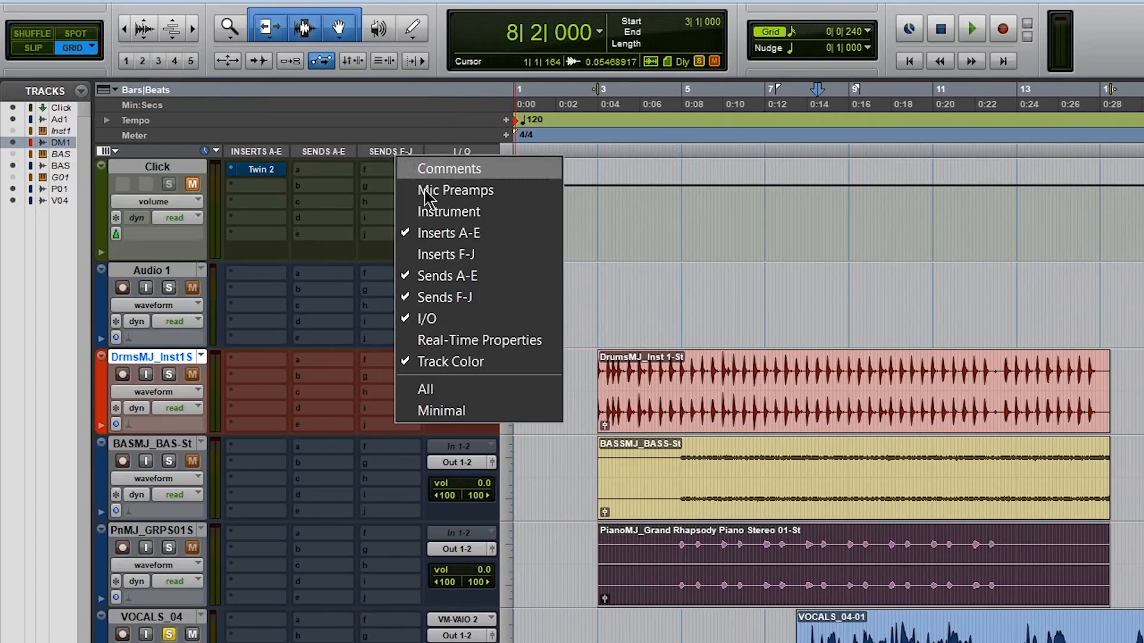
left_click(463, 301)
Step: Insert the multichannel CLA-76 (stereo) dynamics plug-in in the drum track's first insert slot
left_click(256, 361)
mouse_move(350, 395)
mouse_move(582, 276)
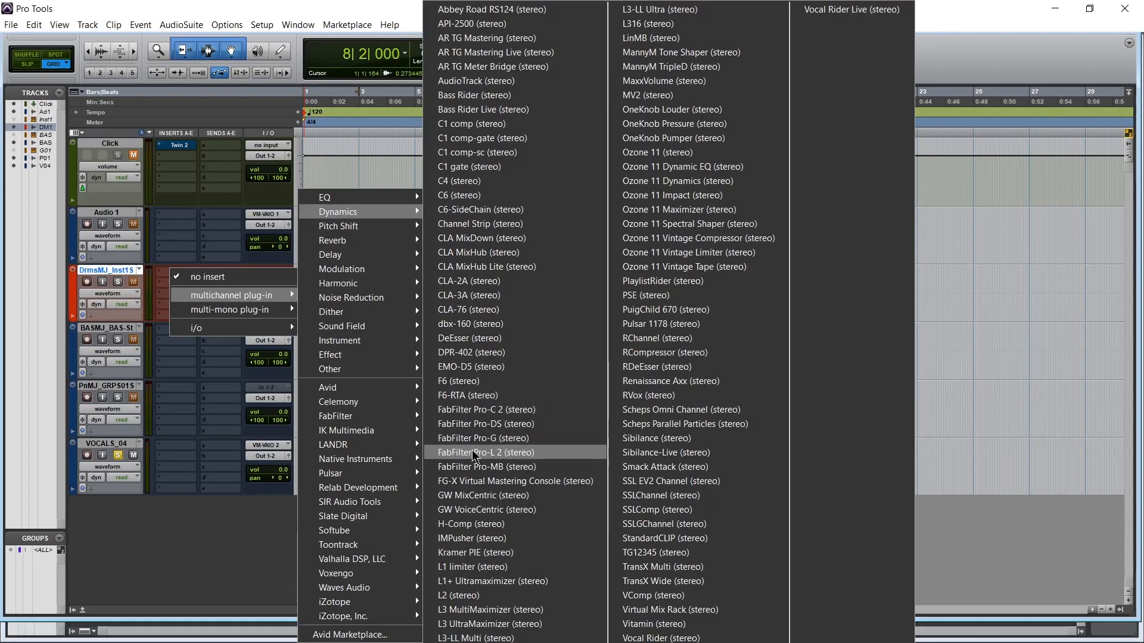
left_click(471, 309)
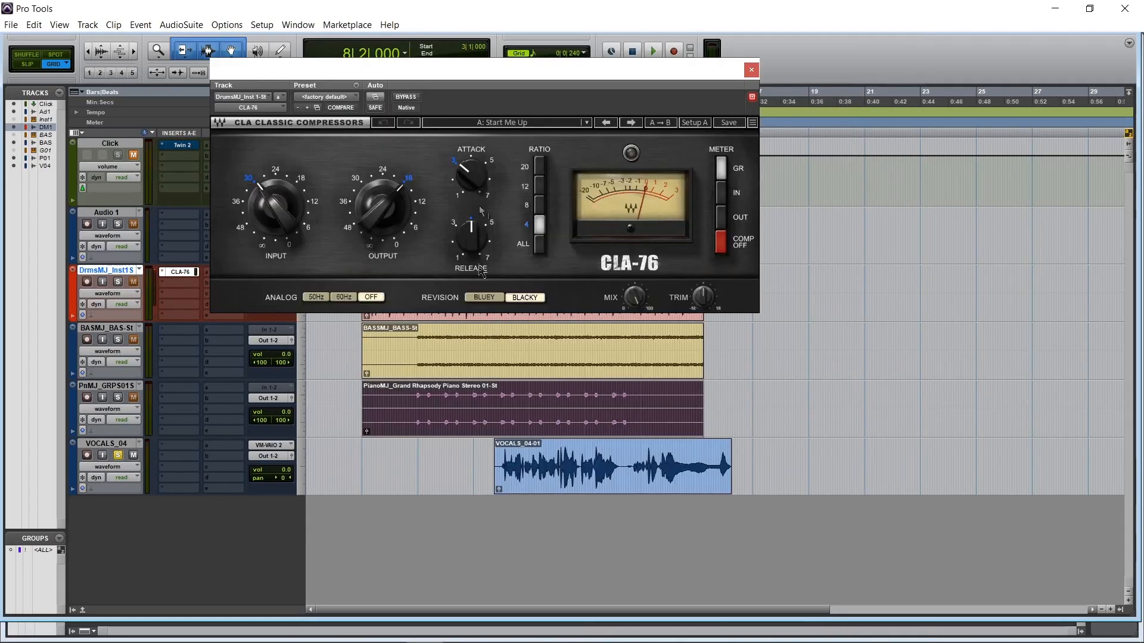
Step: Load the Overheads preset in the CLA-76 and audition the soloed drum track through the compressor
left_click_drag(493, 77, 518, 314)
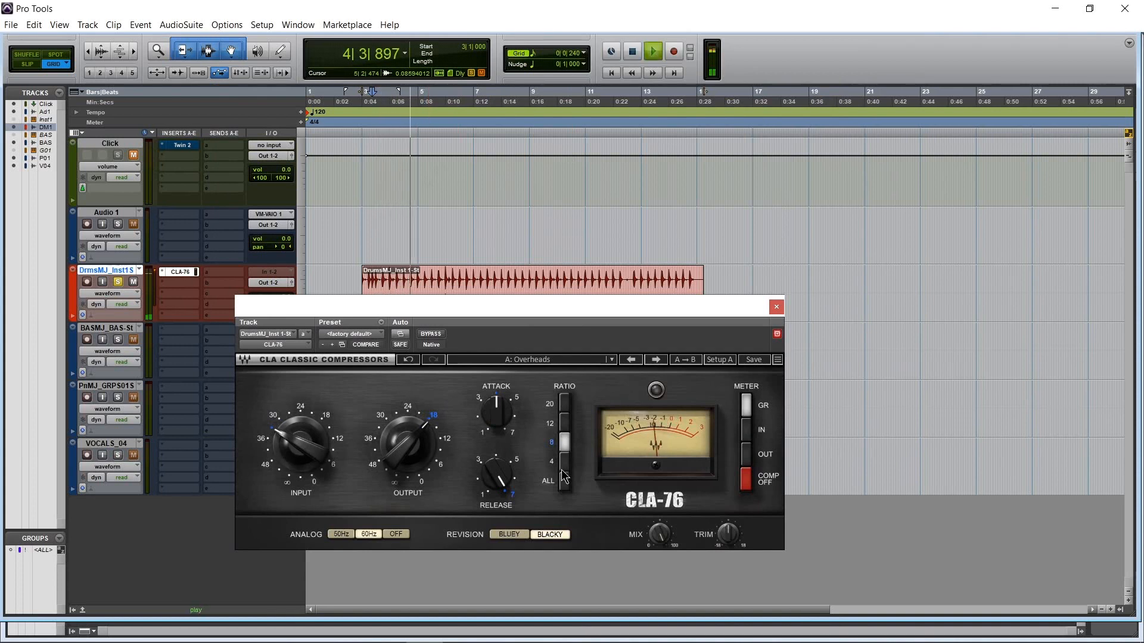
left_click(776, 308)
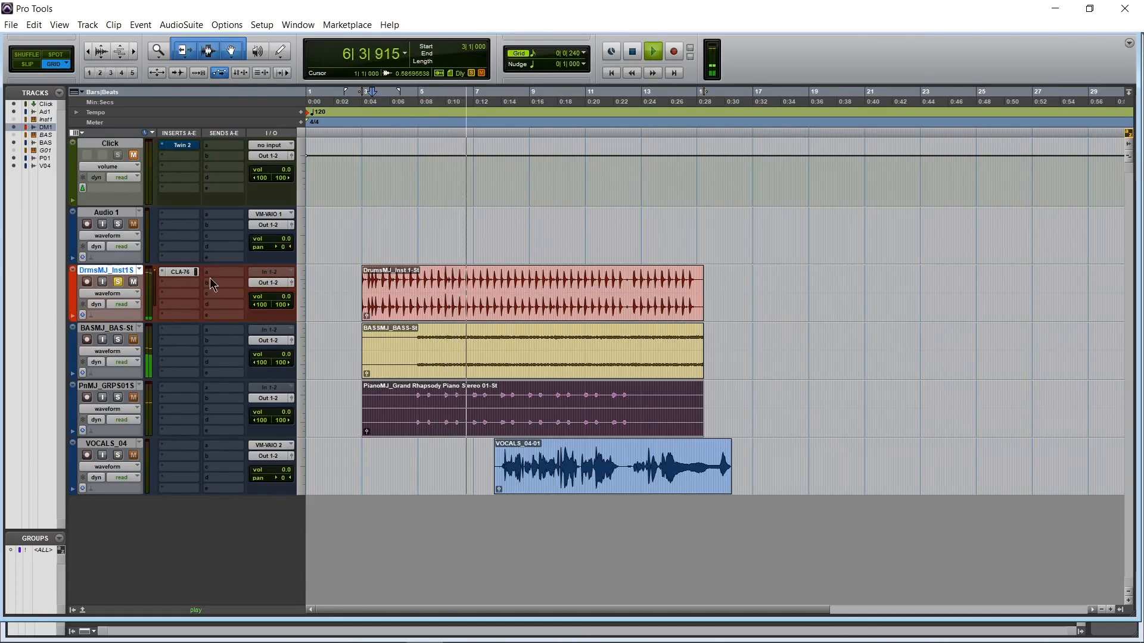
key("space")
Step: Create one new stereo Aux Input track below the drum track
right_click(129, 268)
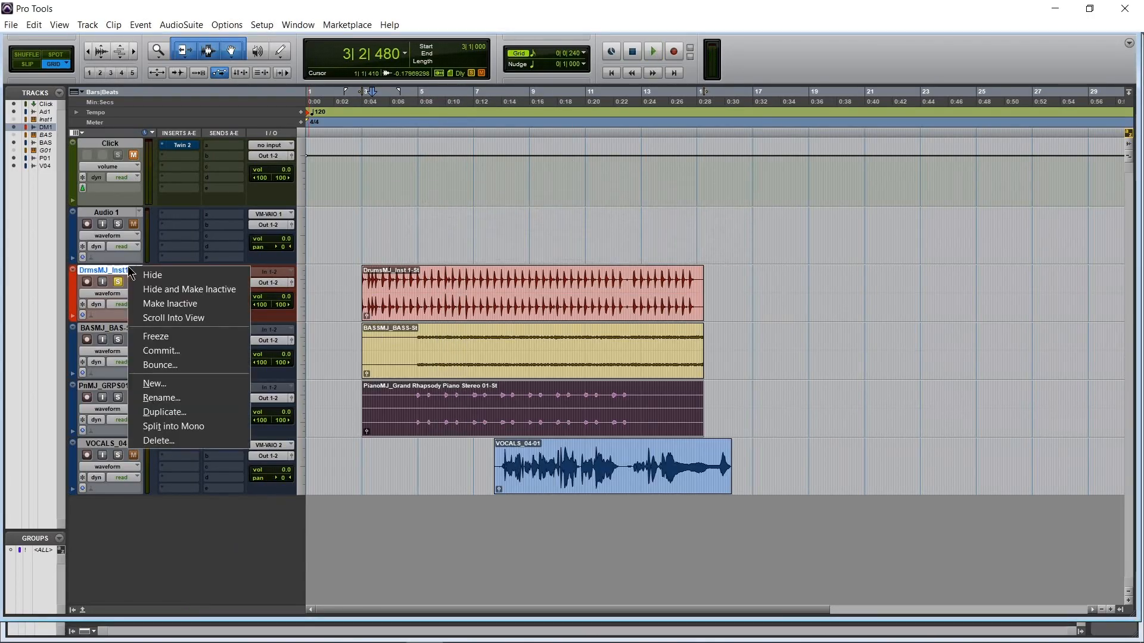
left_click(176, 384)
left_click(581, 227)
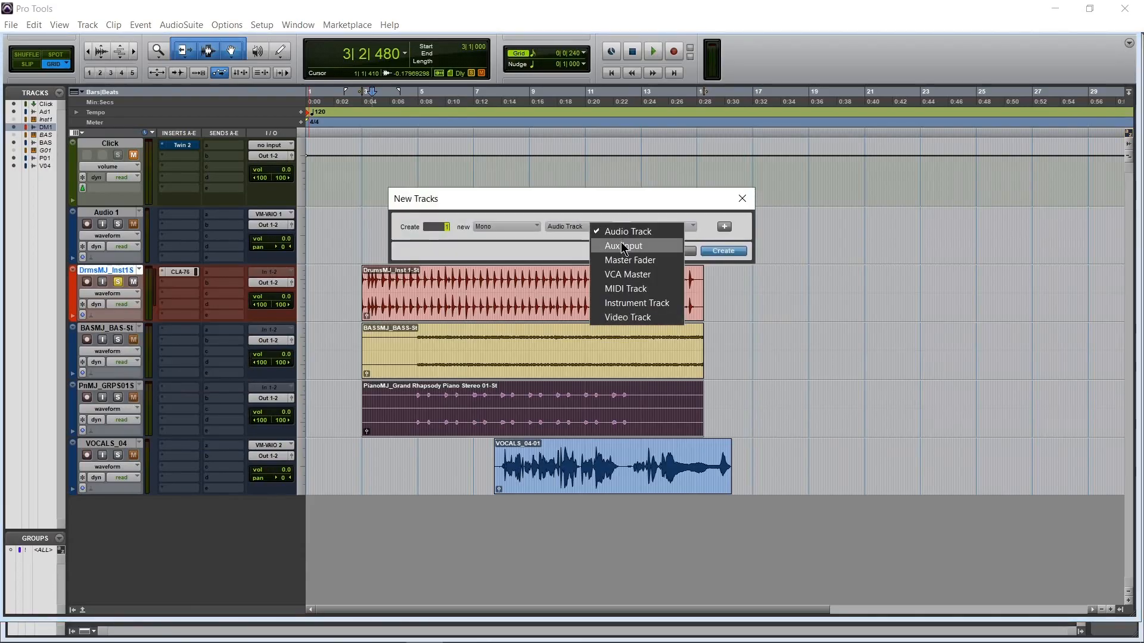
left_click(602, 245)
left_click(519, 230)
left_click(544, 245)
left_click(723, 250)
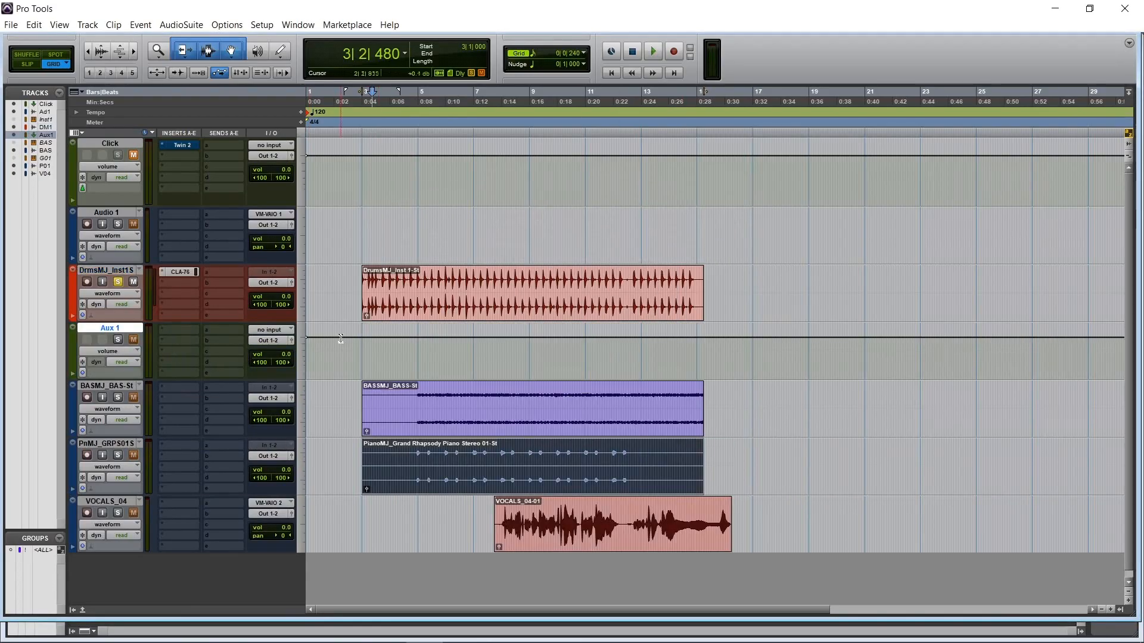
Step: Set the Aux 1 track's input to Bus 1-2 (Stereo) and add a Bus 1-2 send on the drum track
left_click(278, 331)
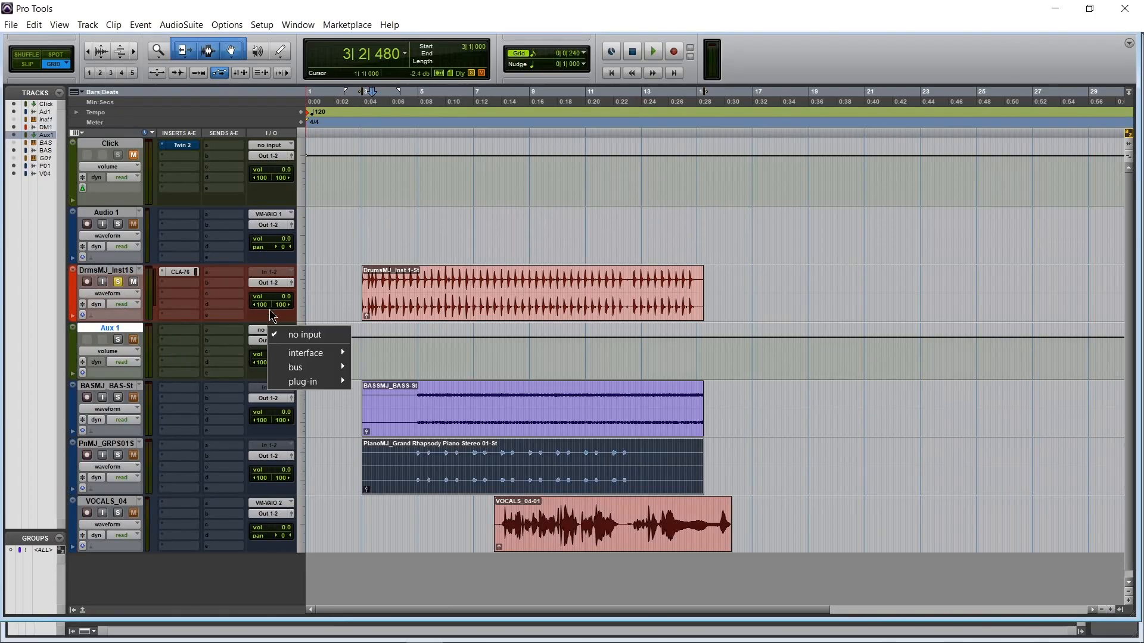
mouse_move(325, 372)
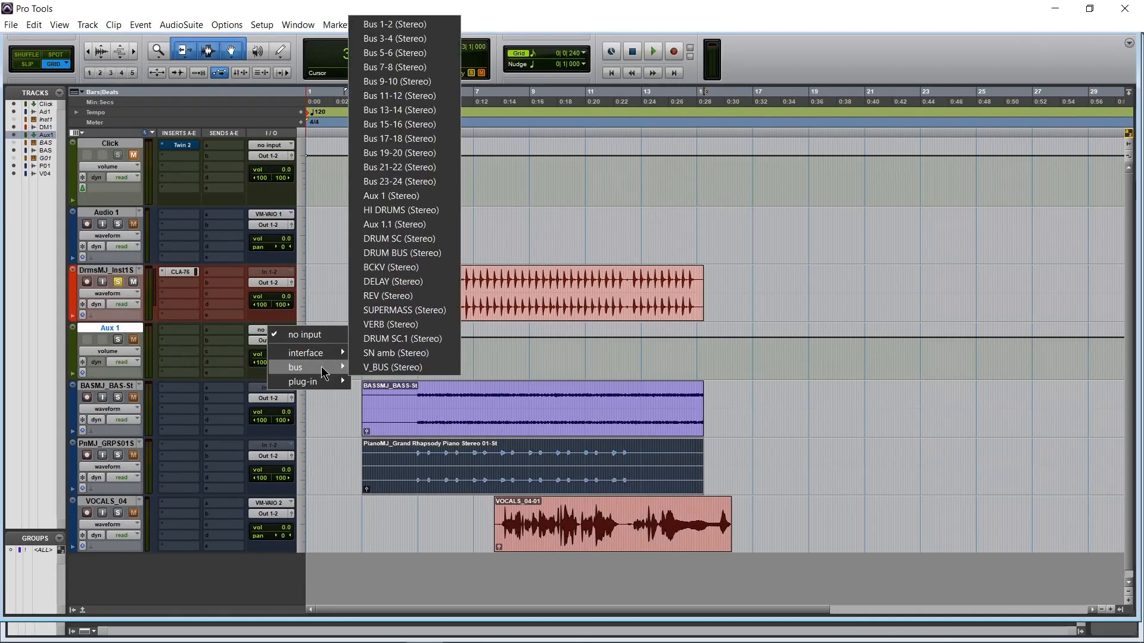
left_click(409, 24)
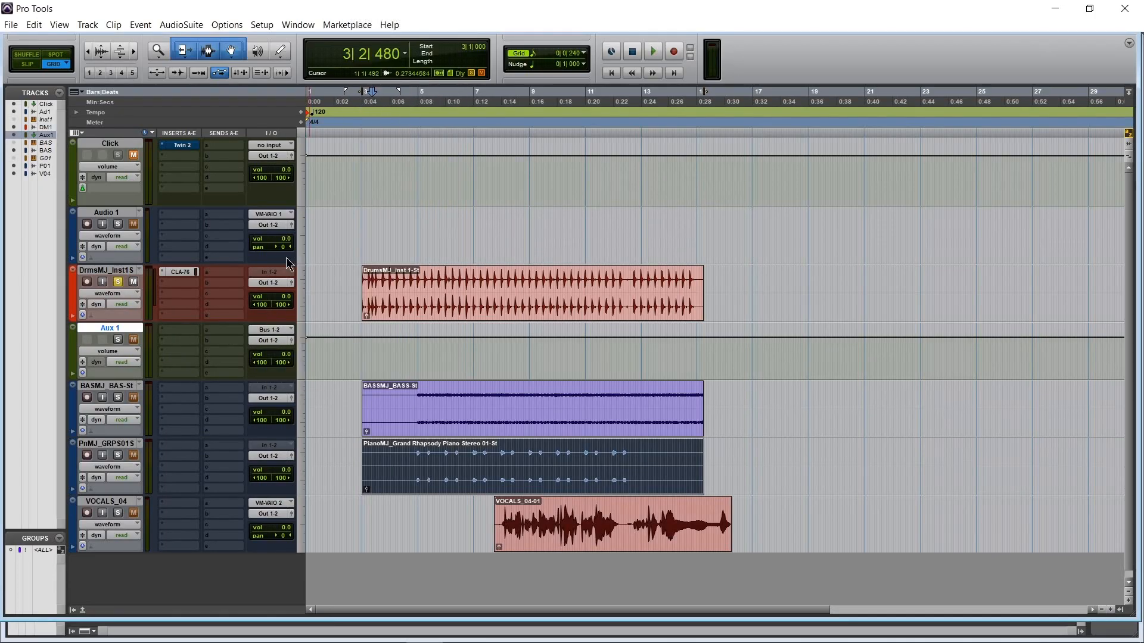
left_click(220, 278)
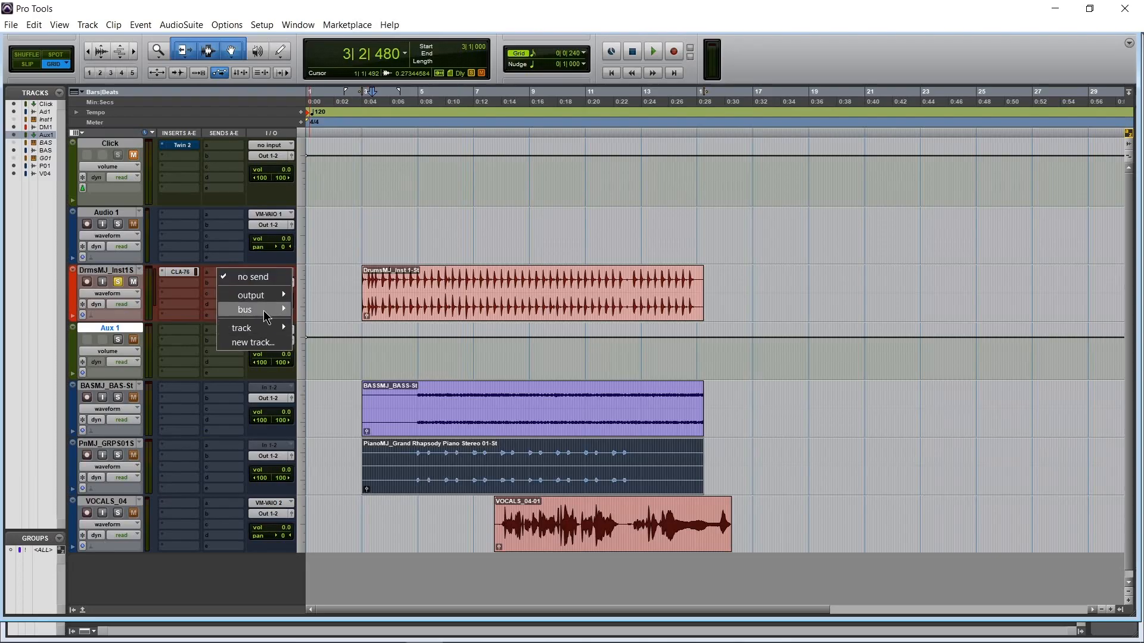
mouse_move(263, 311)
left_click(387, 10)
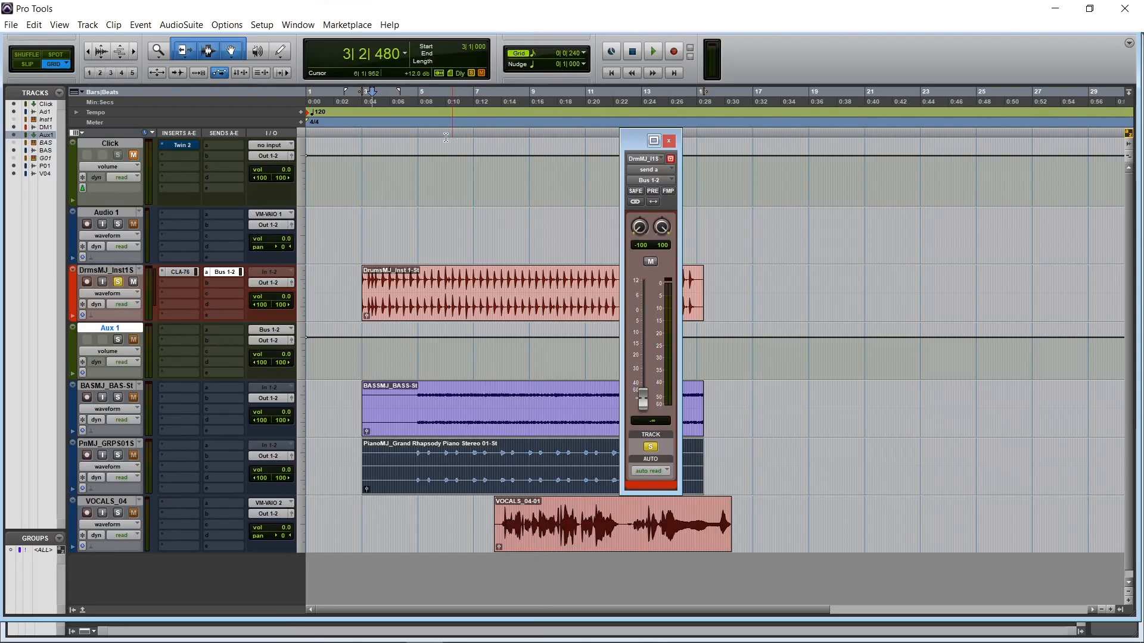
Step: Solo the Aux 1 track during playback and raise the drum track's Bus 1-2 send level to -0.9 dB
key("space")
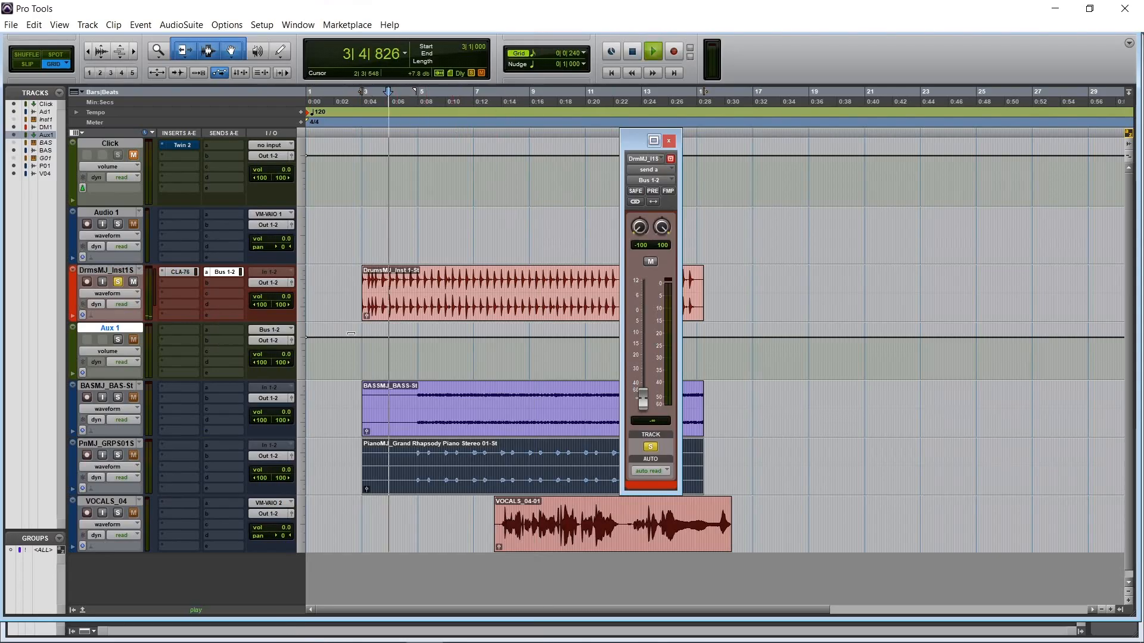
left_click(118, 340)
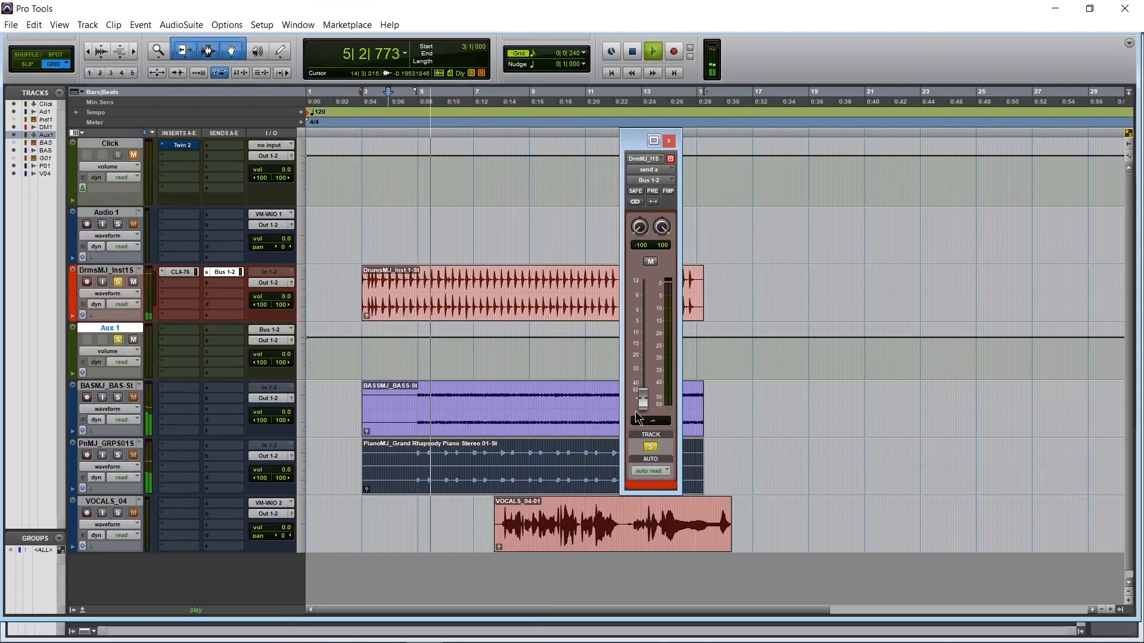
left_click_drag(643, 400, 663, 273)
left_click(668, 141)
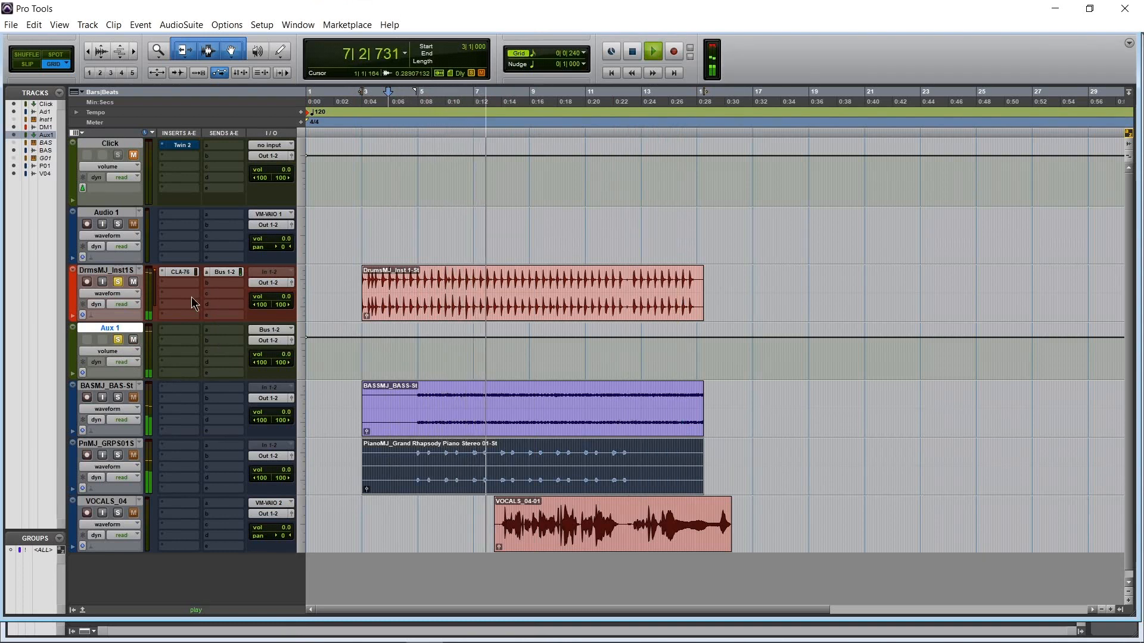
Step: Switch the drum track's Bus 1-2 send to pre-fader and unsolo the drum track
left_click(223, 271)
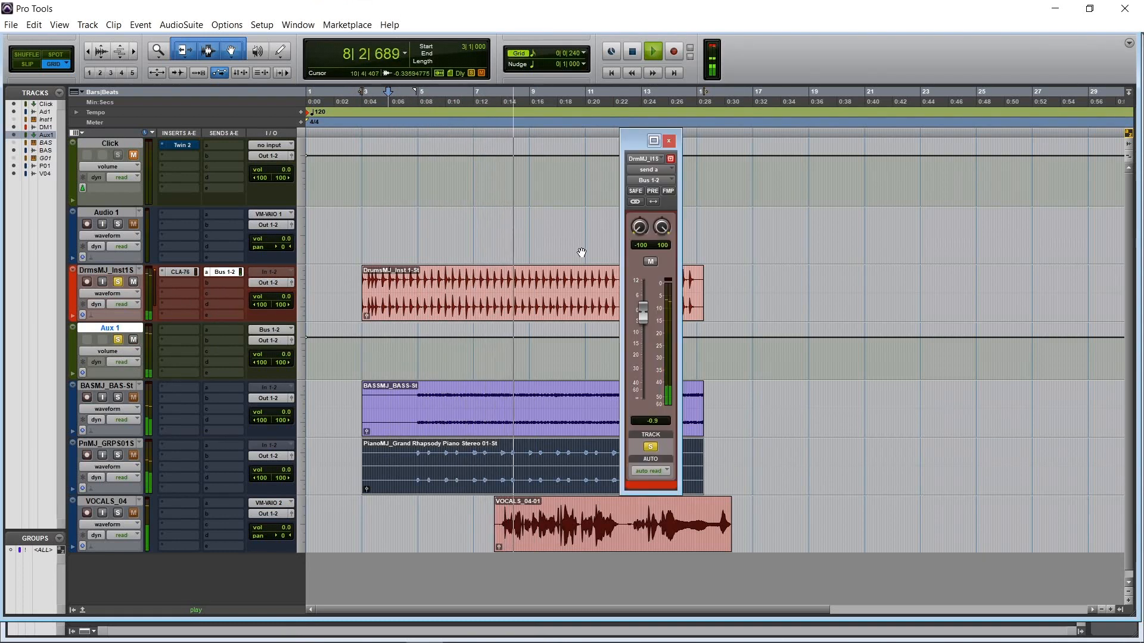
left_click(652, 190)
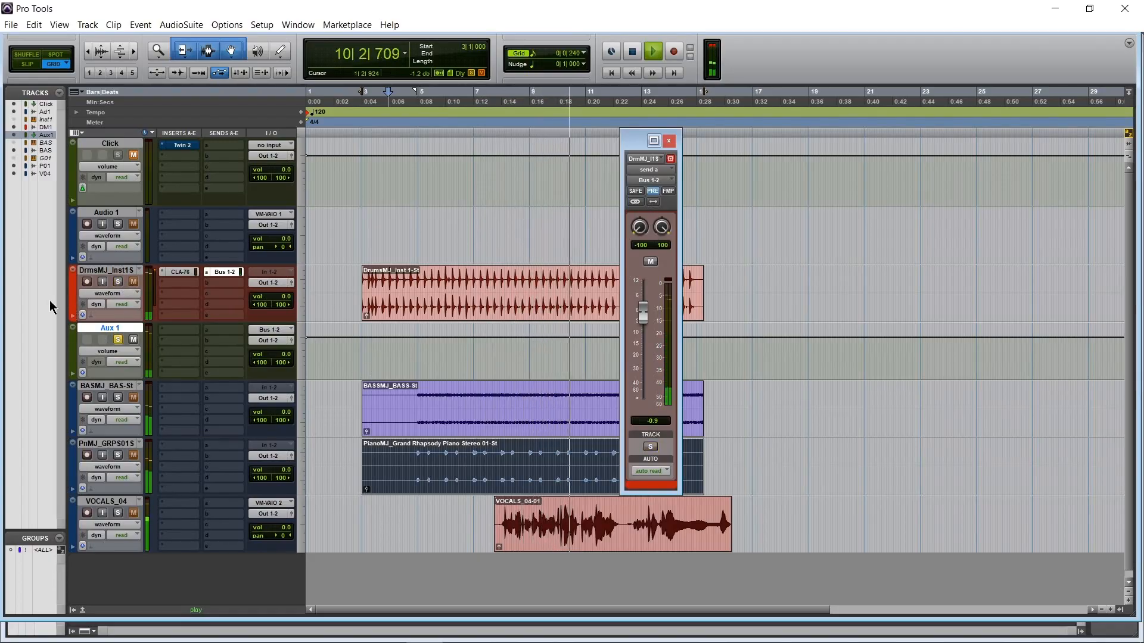
left_click(117, 283)
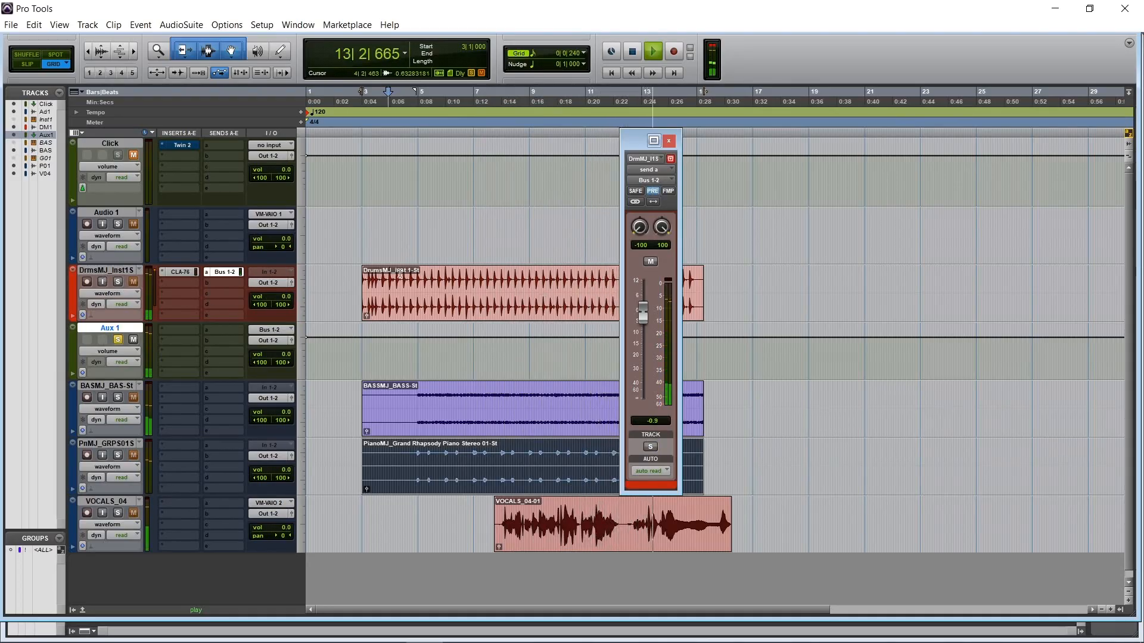
Step: Close the drum track's send window, solo-safe the Aux 1 track, and play back with the drum track soloed
key("space")
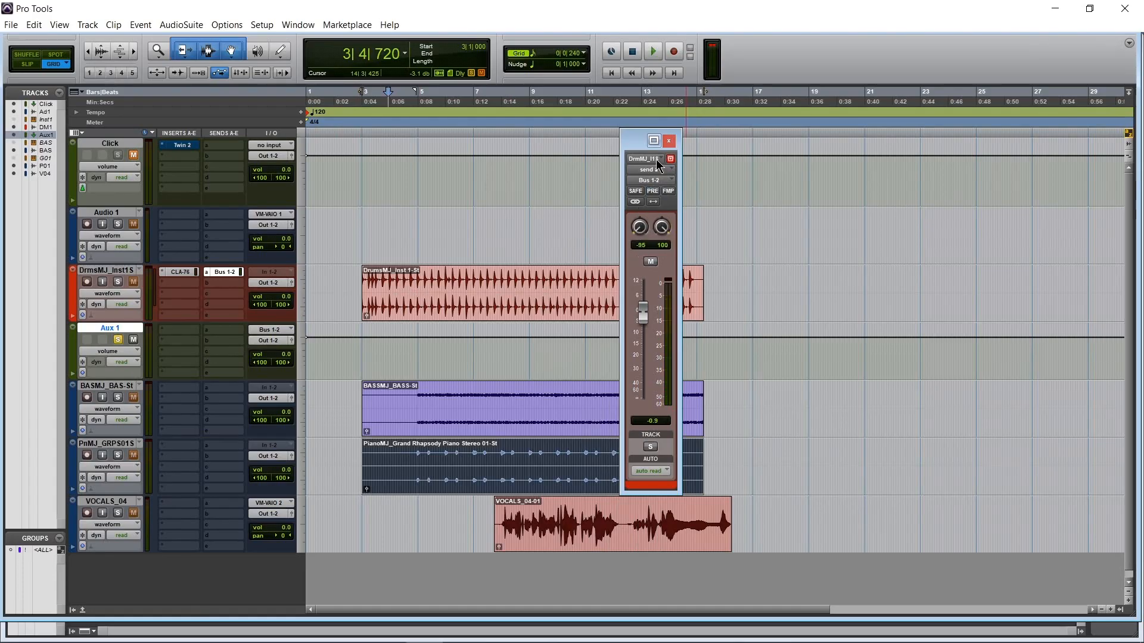
left_click(670, 142)
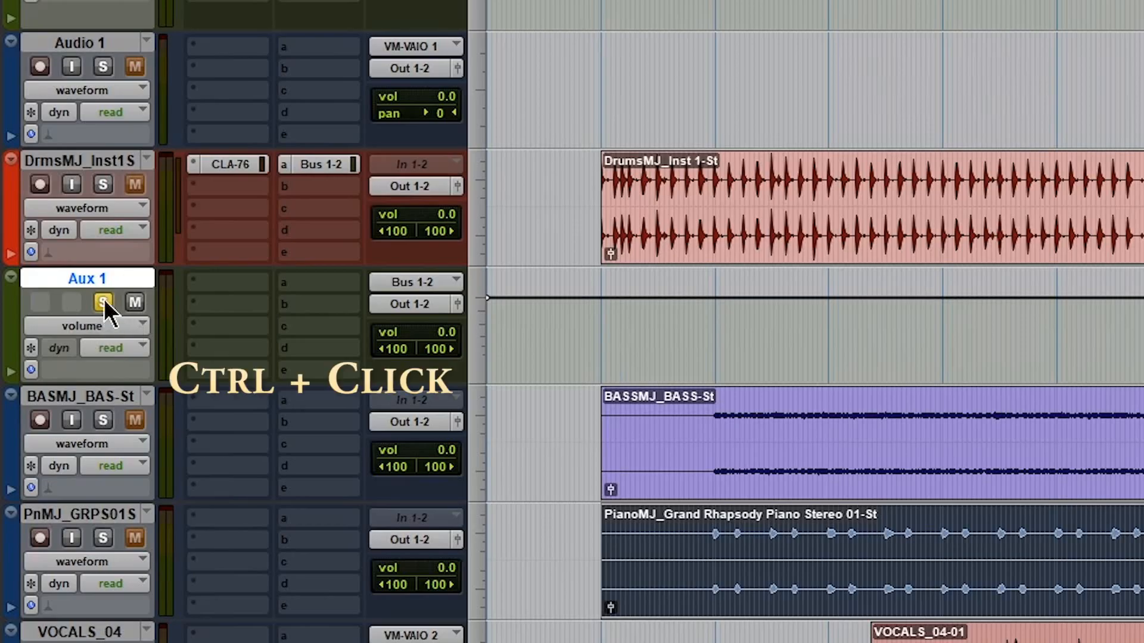
left_click(103, 297, "ctrl")
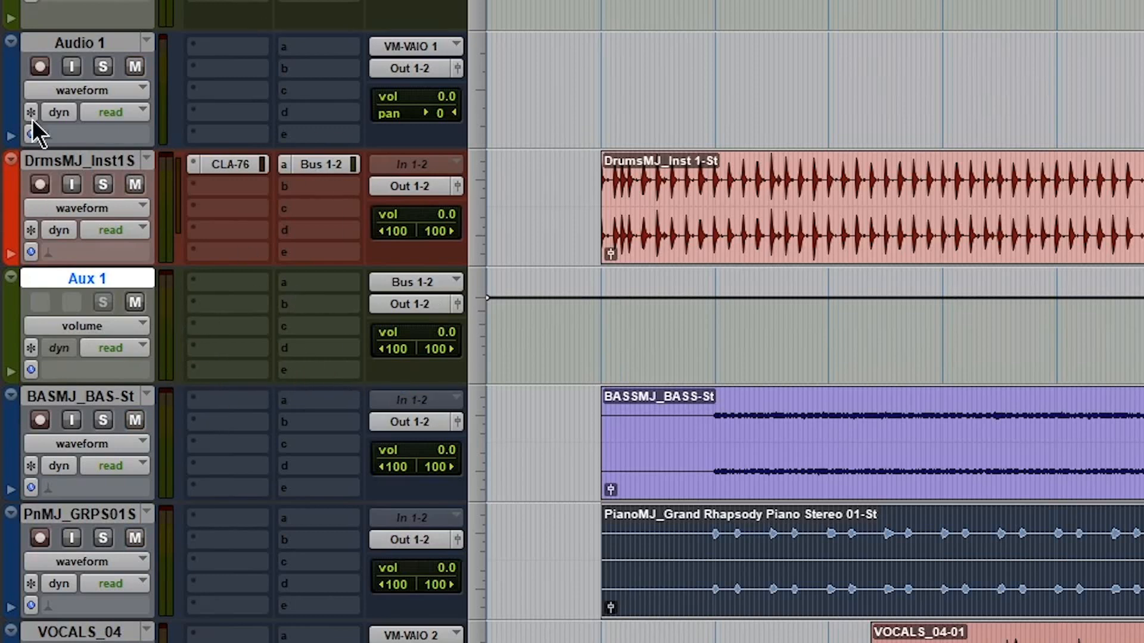
left_click(95, 184)
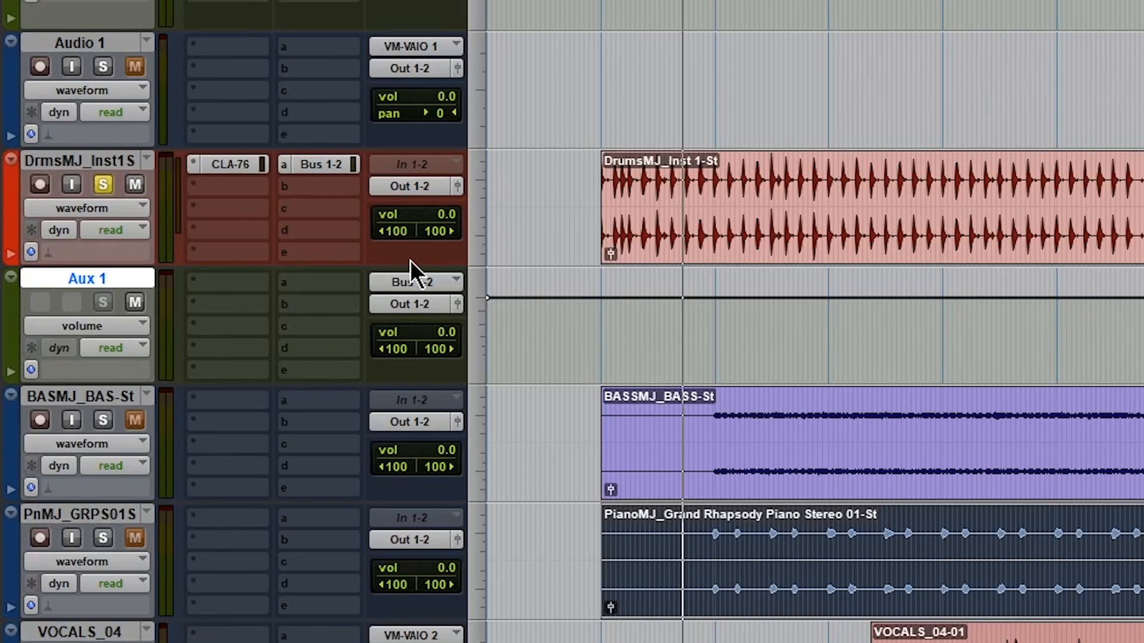
key("space")
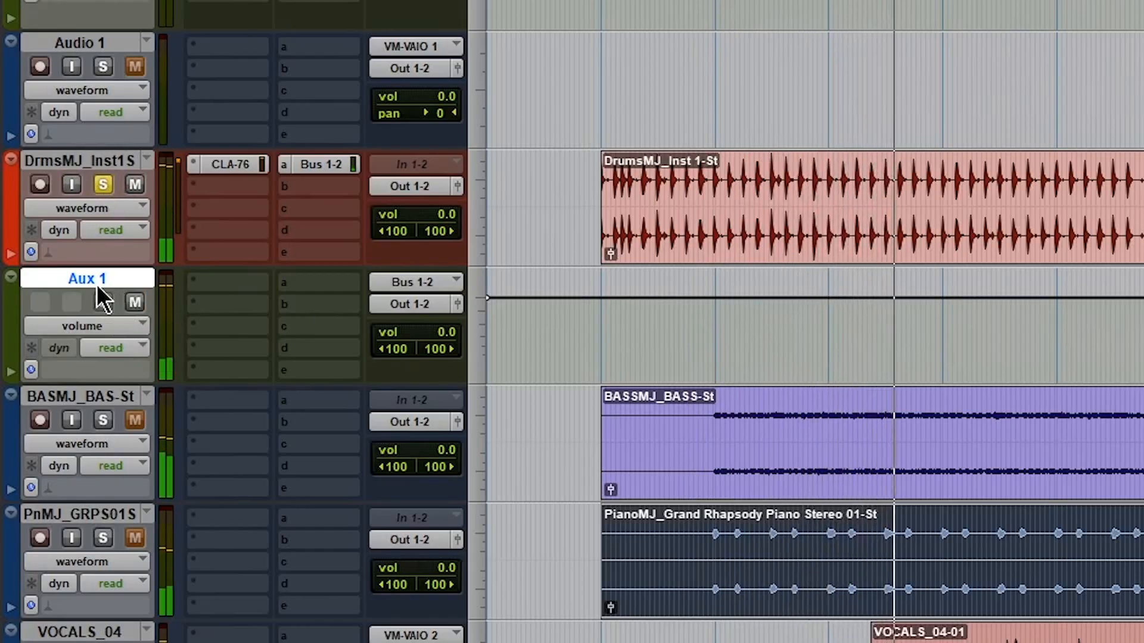
Step: Insert the ValhallaRoom (stereo) reverb on the Aux 1 track, audition it during playback, and close its window
left_click(202, 281)
mouse_move(312, 345)
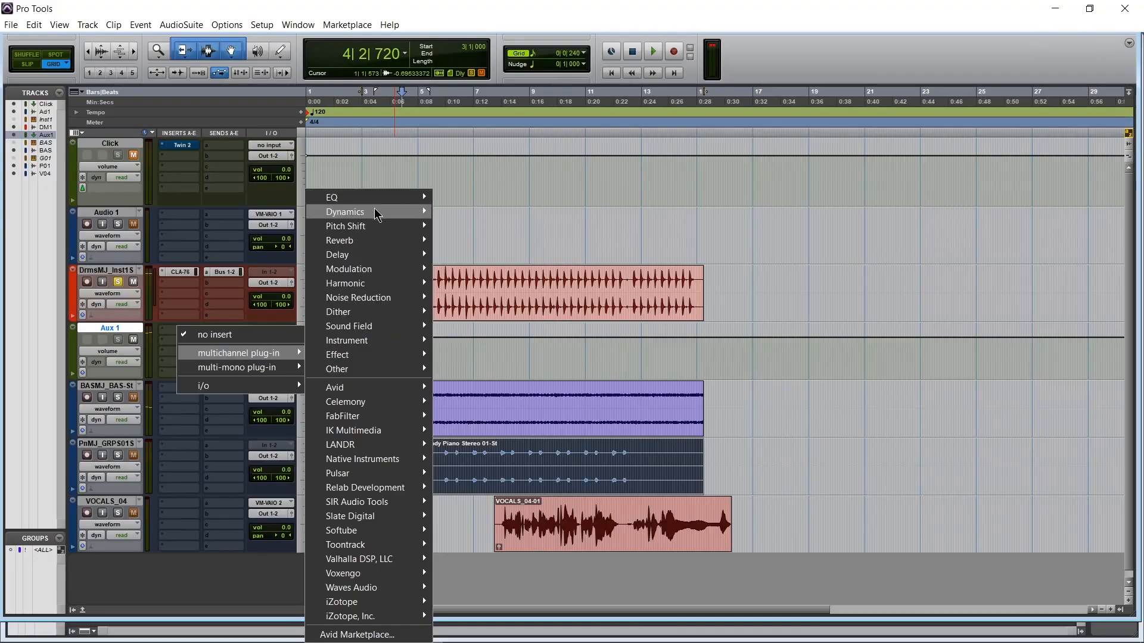
mouse_move(381, 240)
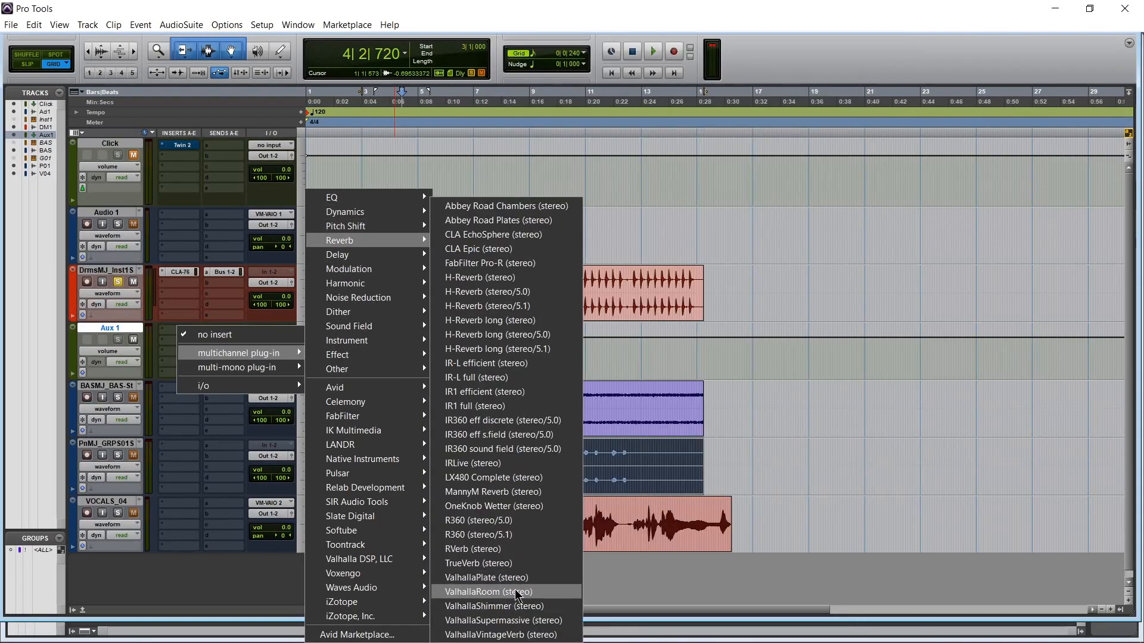
left_click(471, 592)
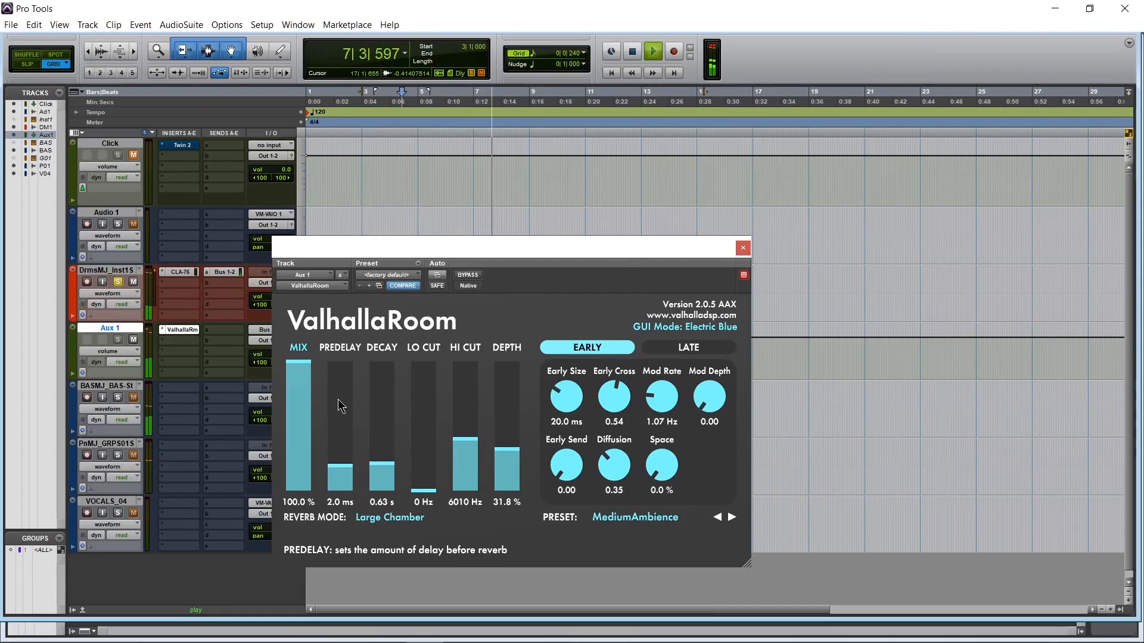
key("space")
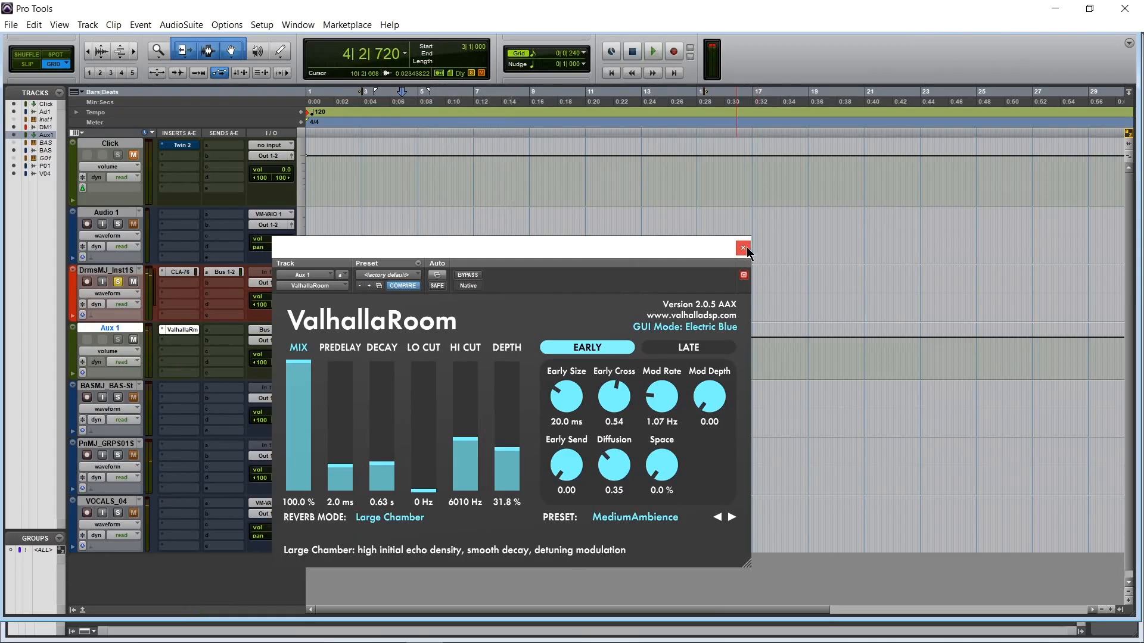
left_click(743, 247)
Step: Route the drum track's output to the Aux 1 (Stereo) track
left_click(262, 283)
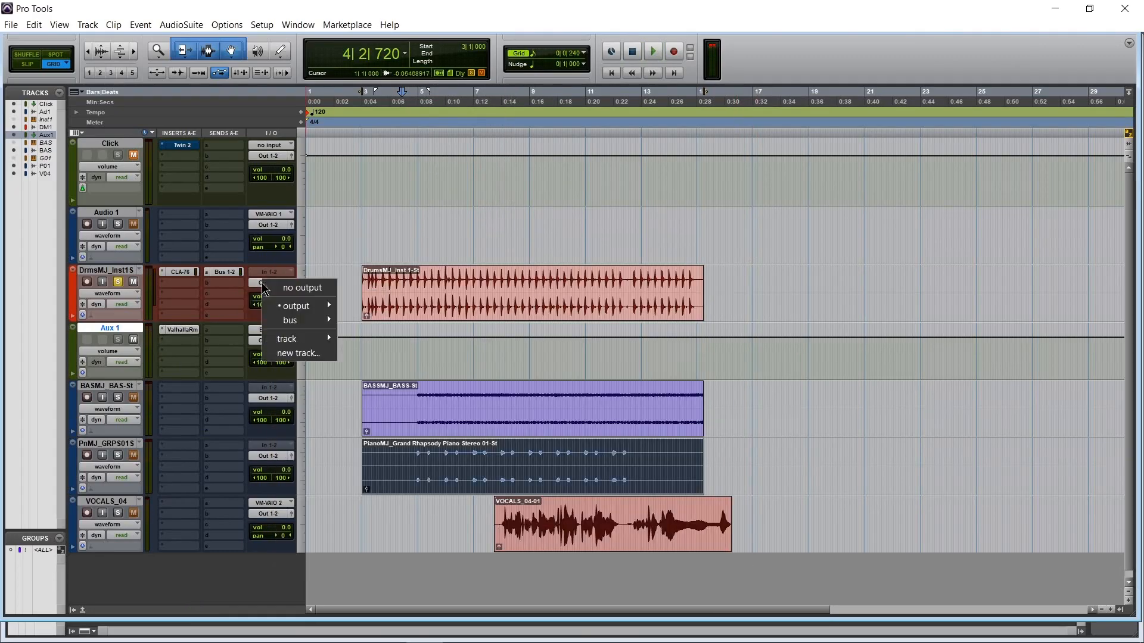
mouse_move(300, 341)
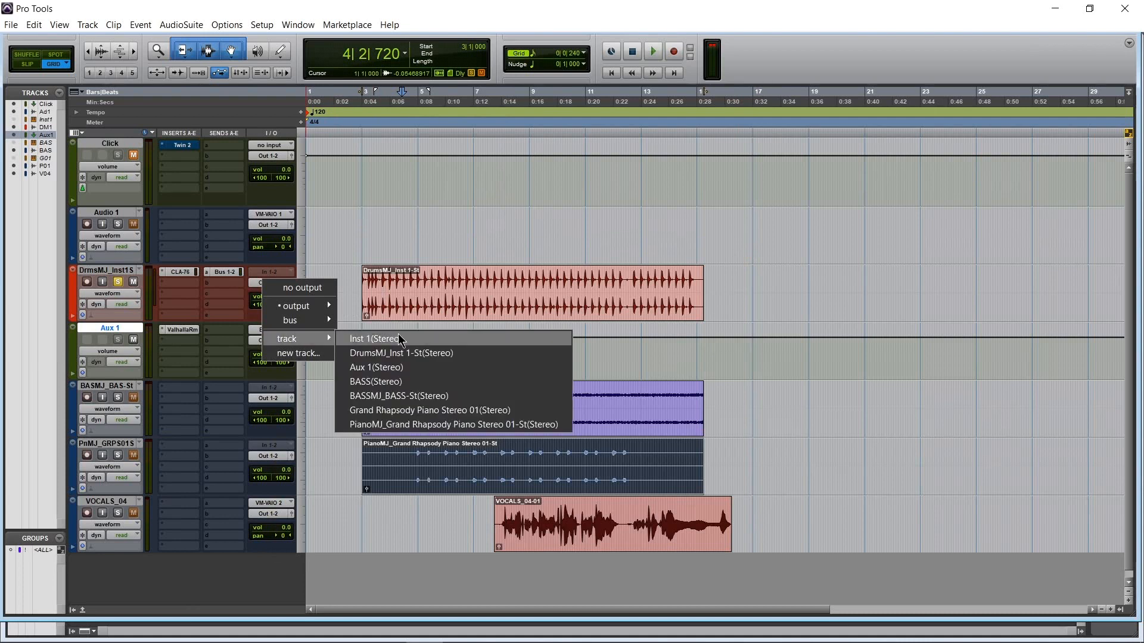
left_click(395, 367)
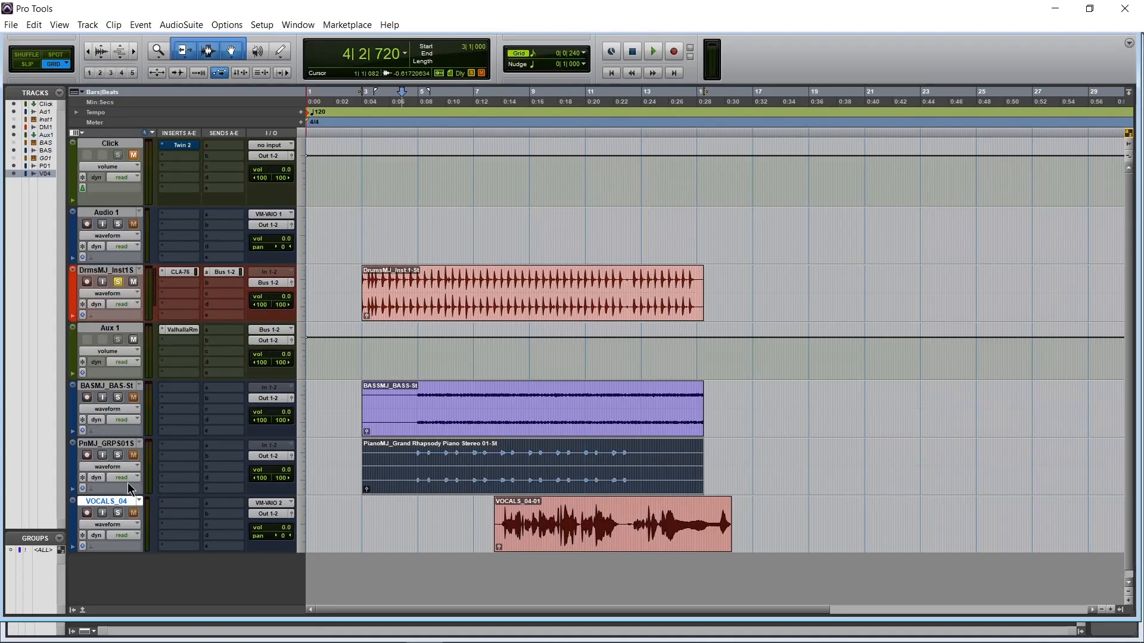
Step: Create one new stereo Master Fader track below the vocals track
right_click(125, 502)
left_click(155, 380)
left_click(556, 227)
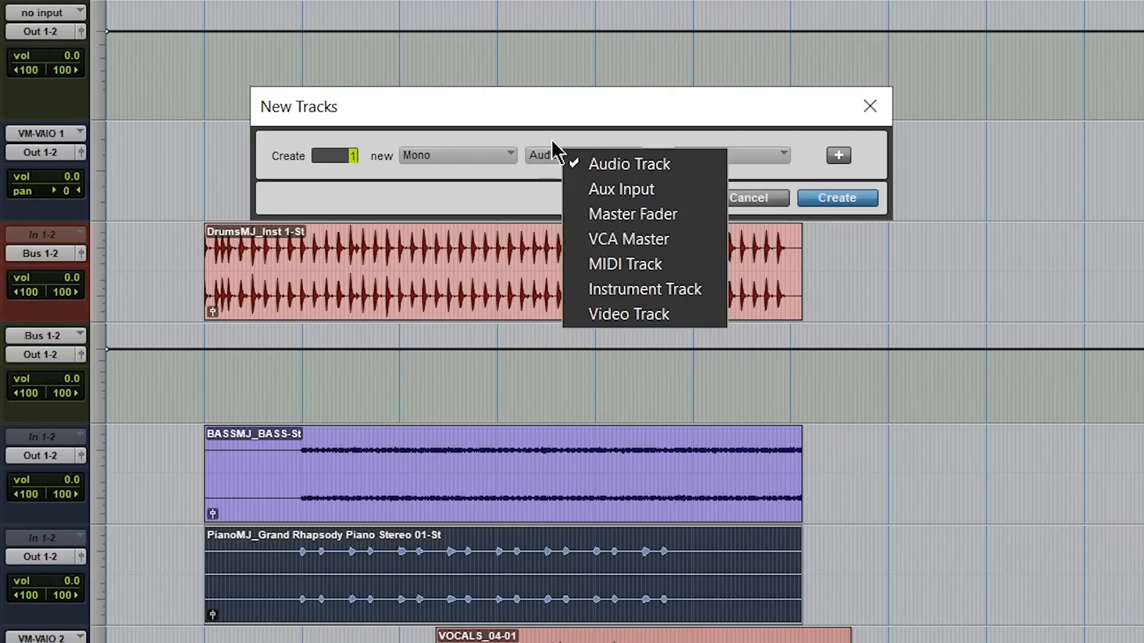
left_click(682, 215)
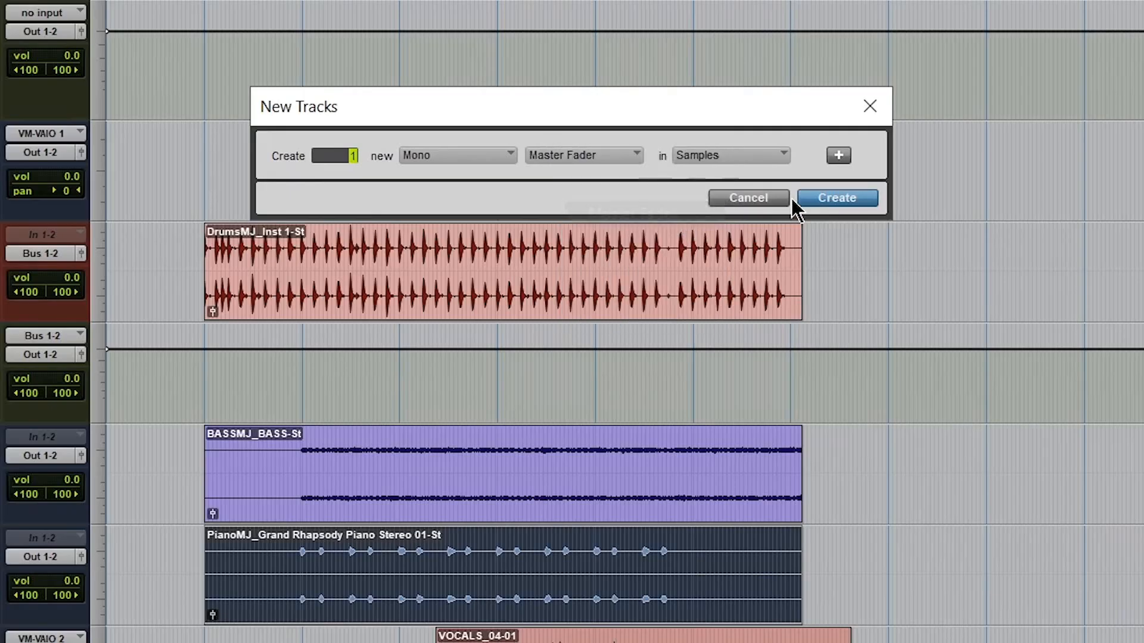
left_click(486, 162)
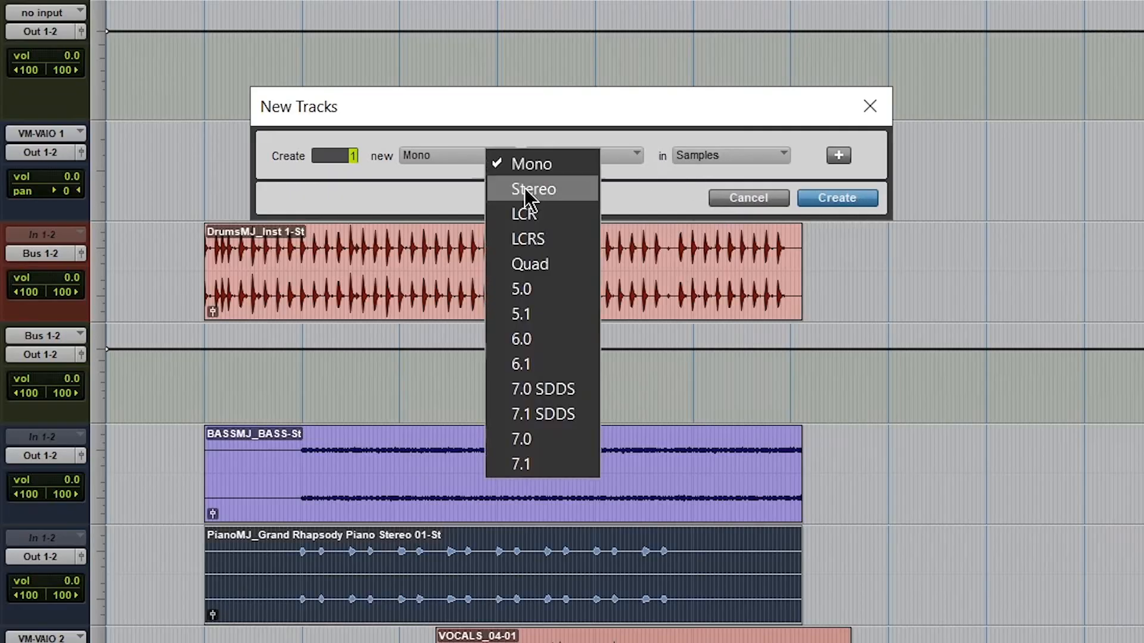
left_click(548, 187)
left_click(836, 198)
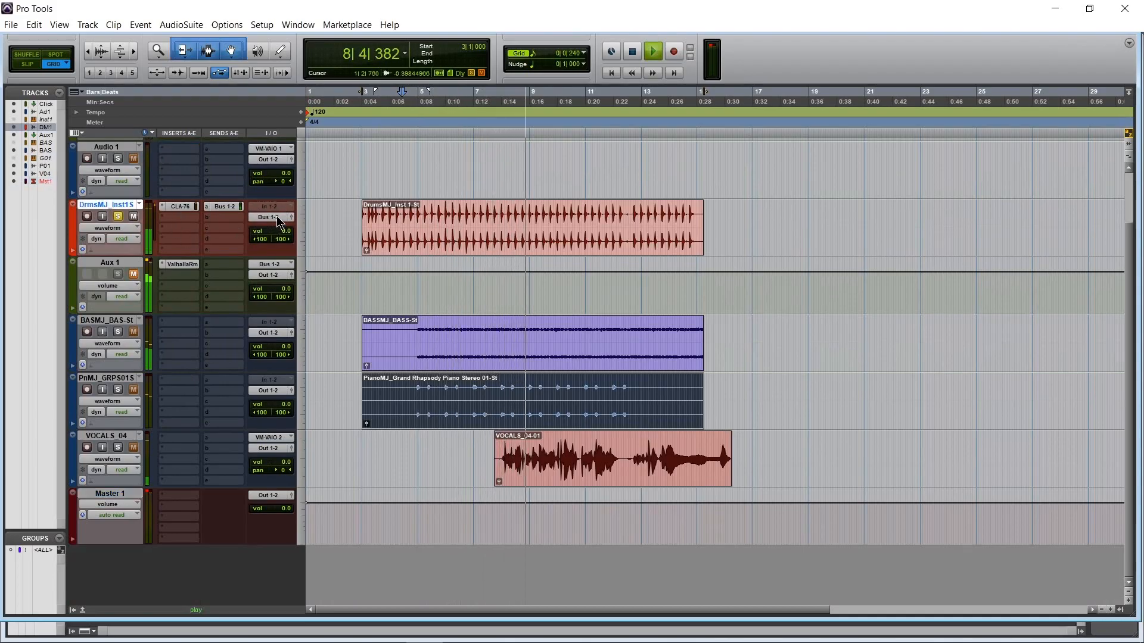
Step: Set the drum track's output to Out 1-2 (Stereo) and unmute the Aux 1 track during playback
left_click(270, 218)
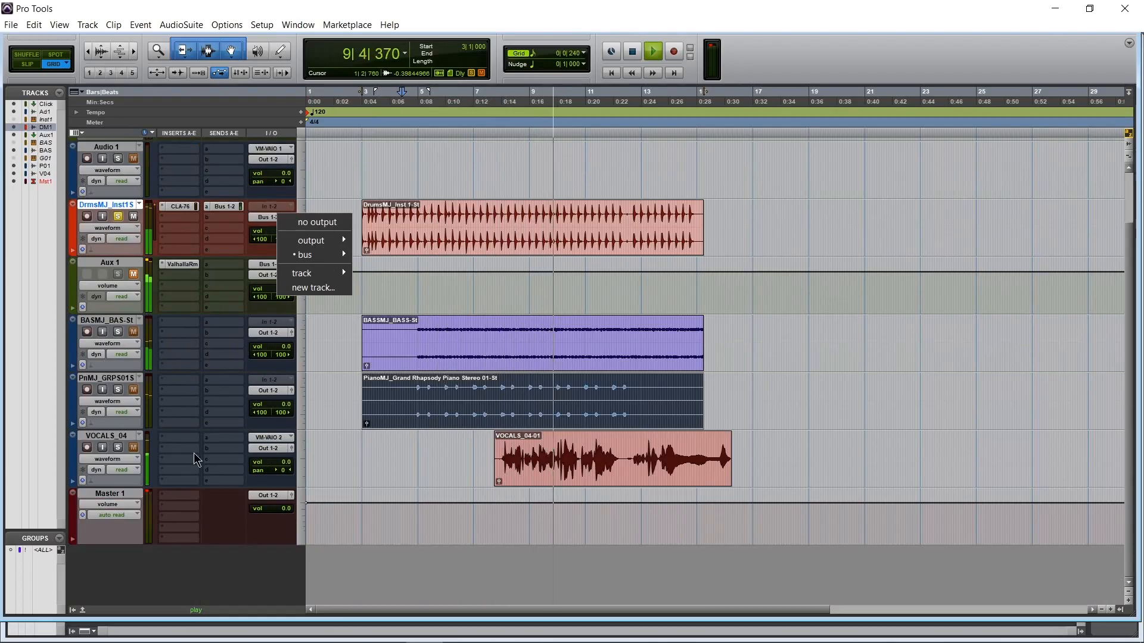
mouse_move(349, 245)
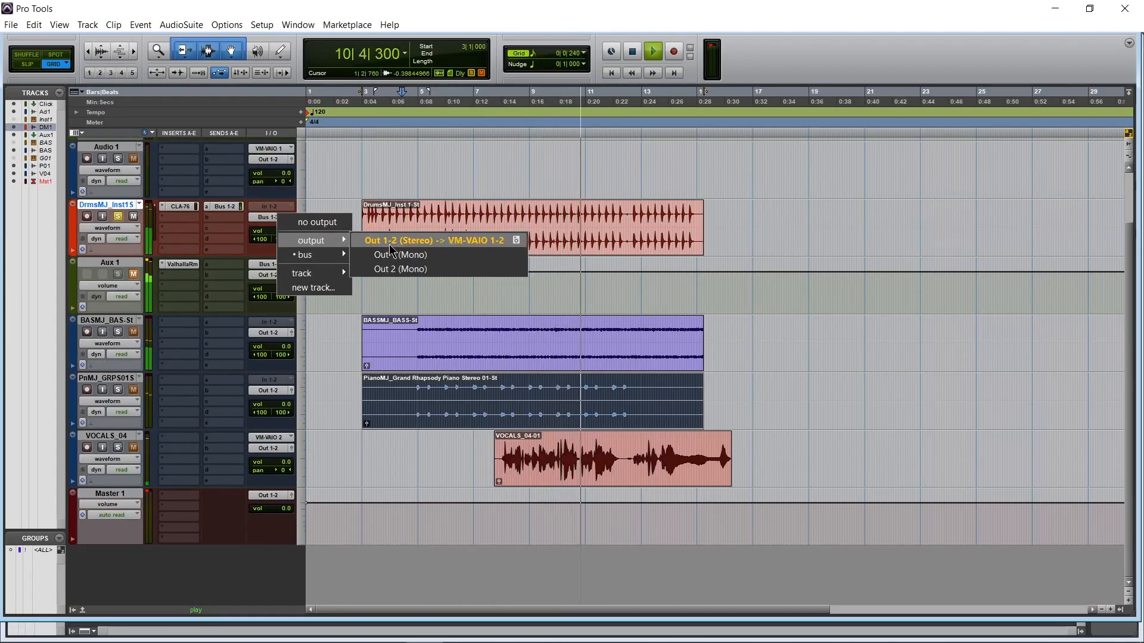
left_click(417, 240)
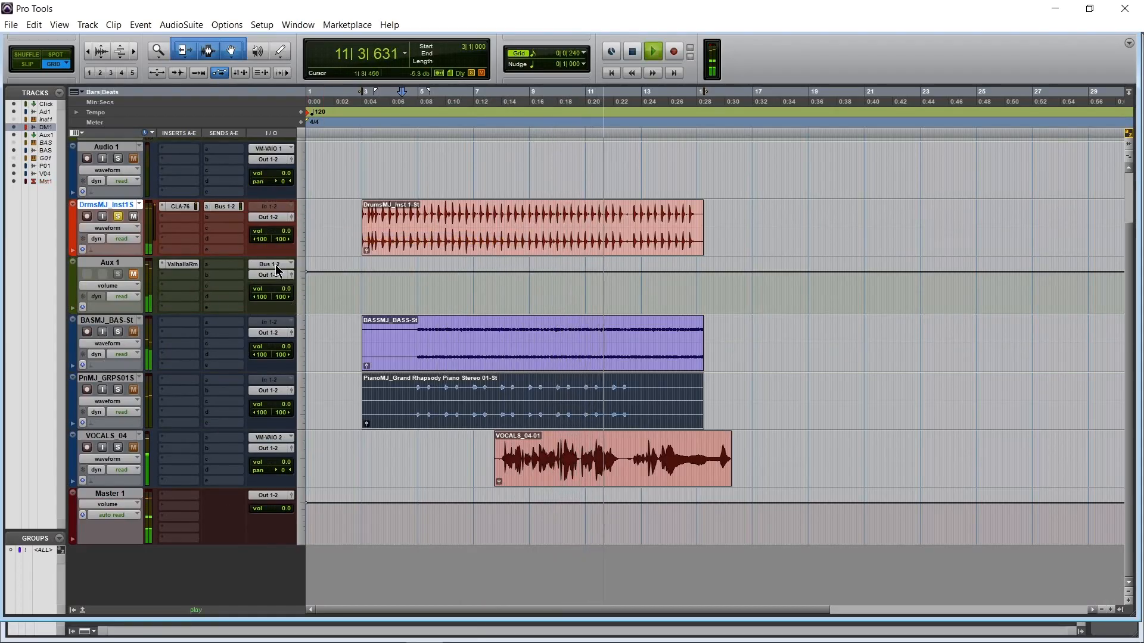
left_click(132, 274)
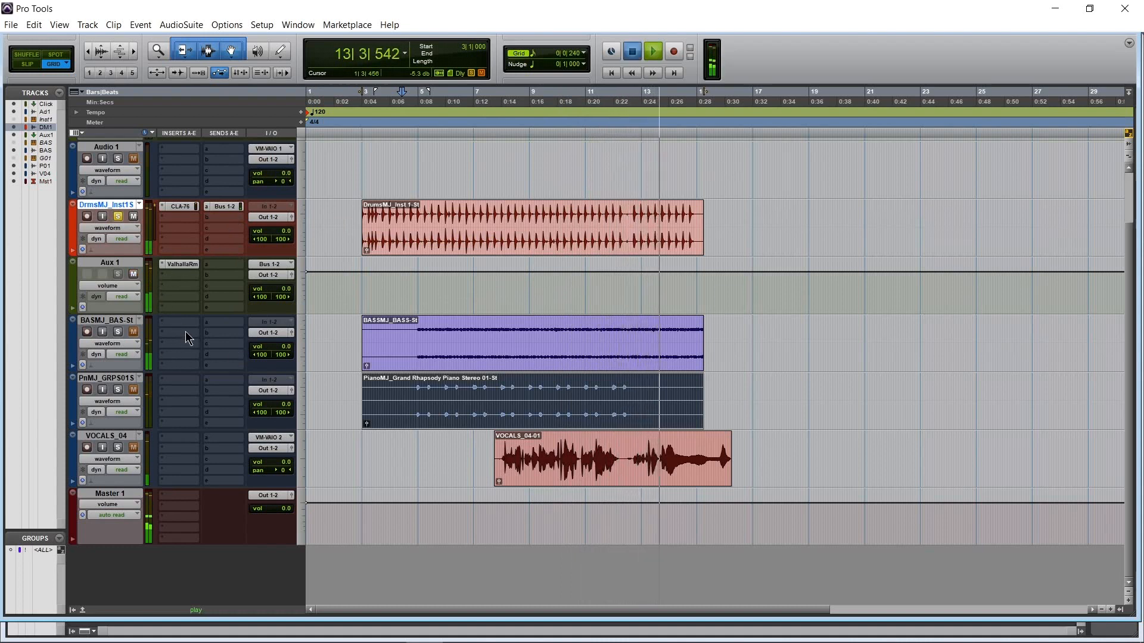
key("space")
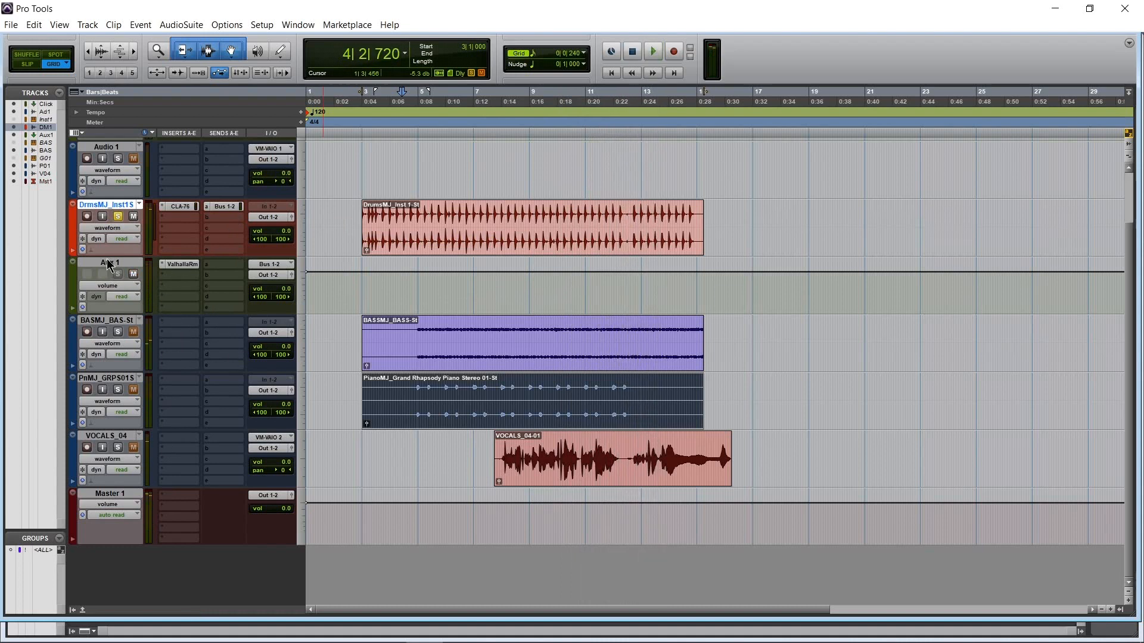
Step: Create one new stereo Audio Track directly below the Aux 1 track
left_click(109, 265)
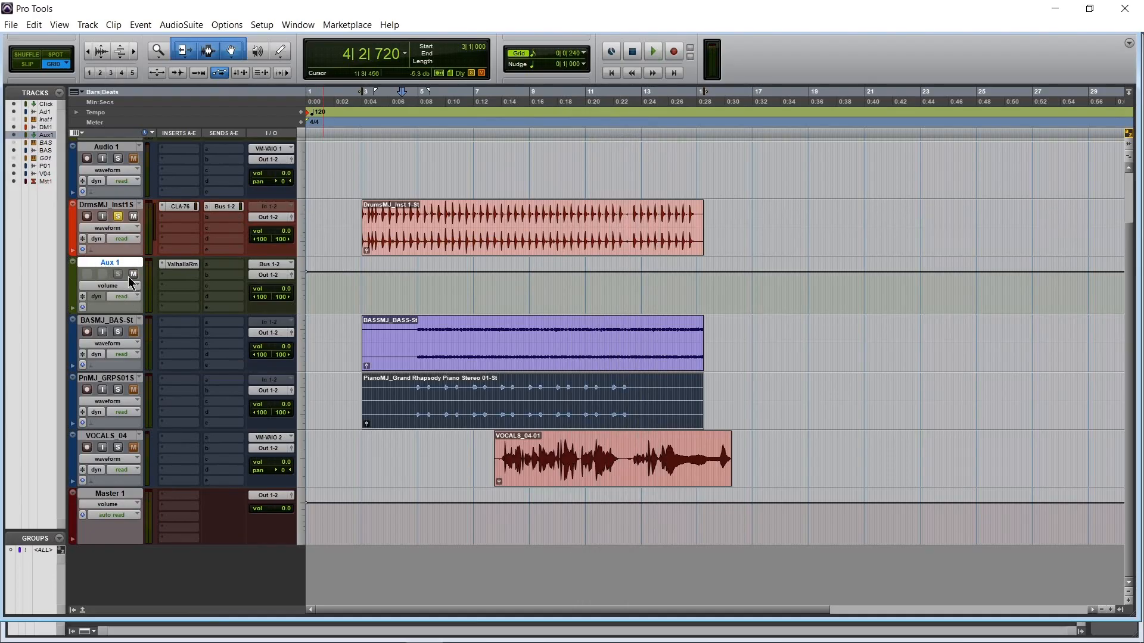
right_click(115, 269)
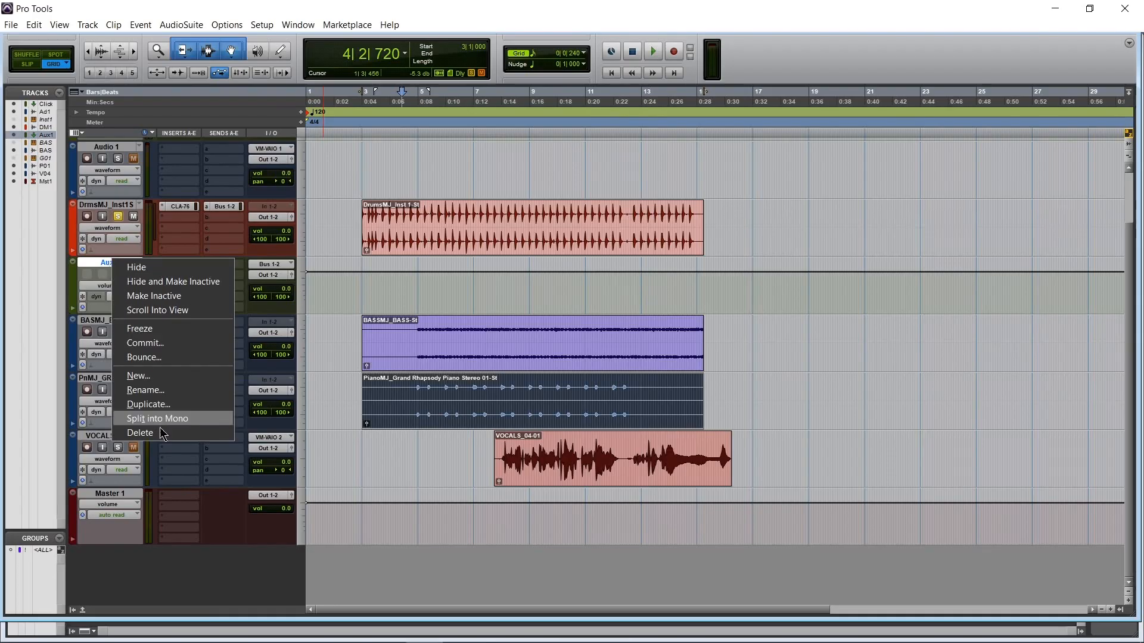
left_click(143, 376)
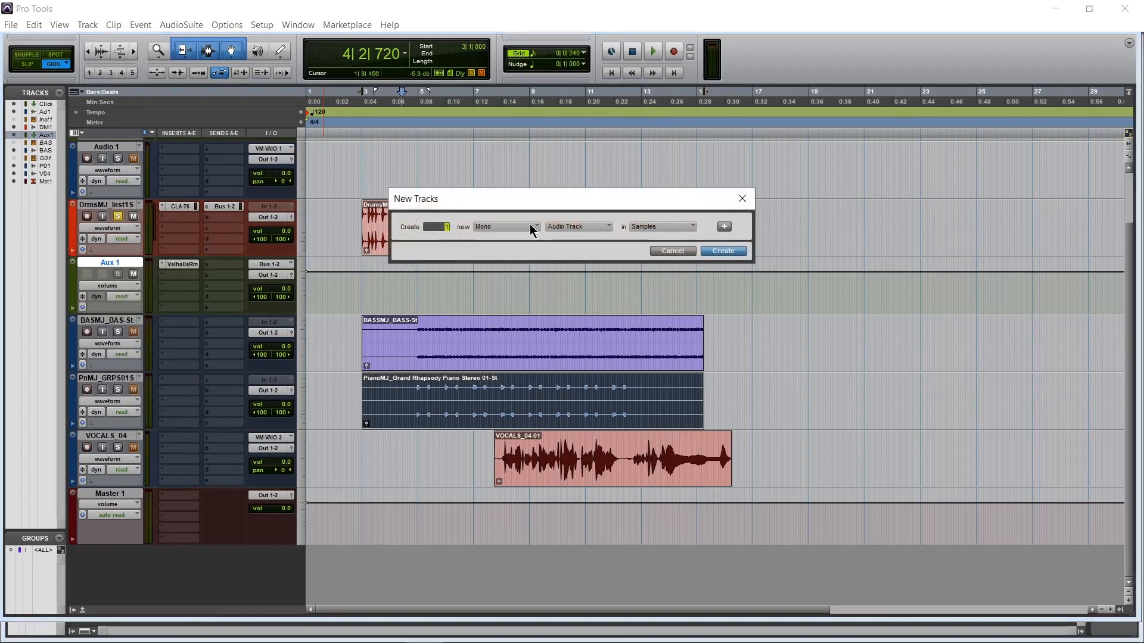
left_click(595, 229)
left_click(514, 232)
left_click(524, 248)
left_click(715, 251)
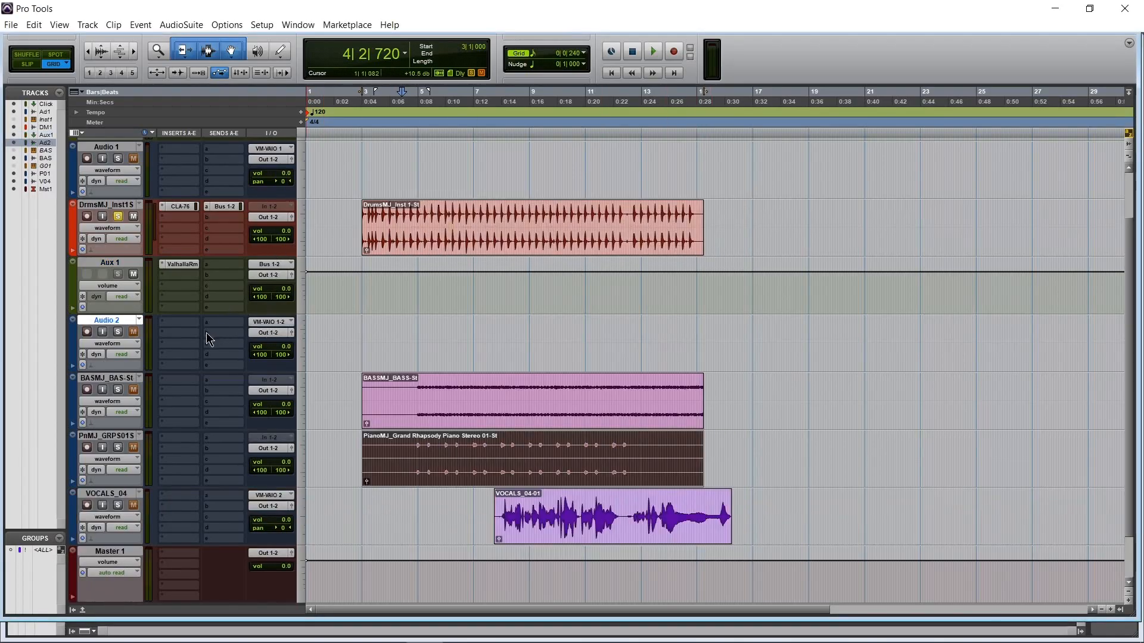
left_click(229, 266)
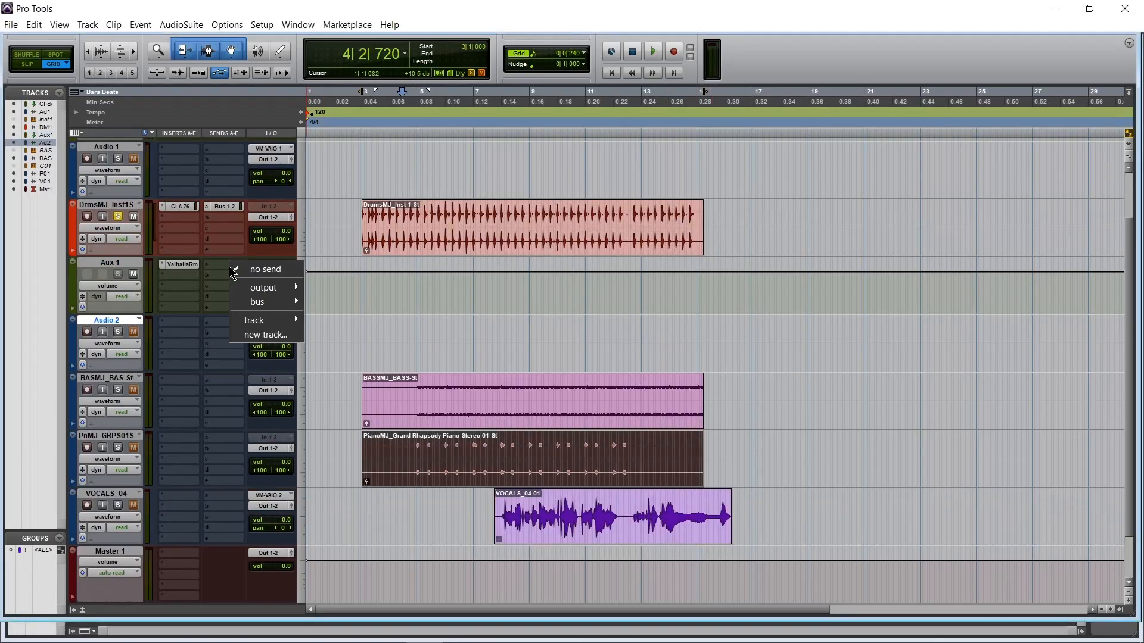
mouse_move(261, 319)
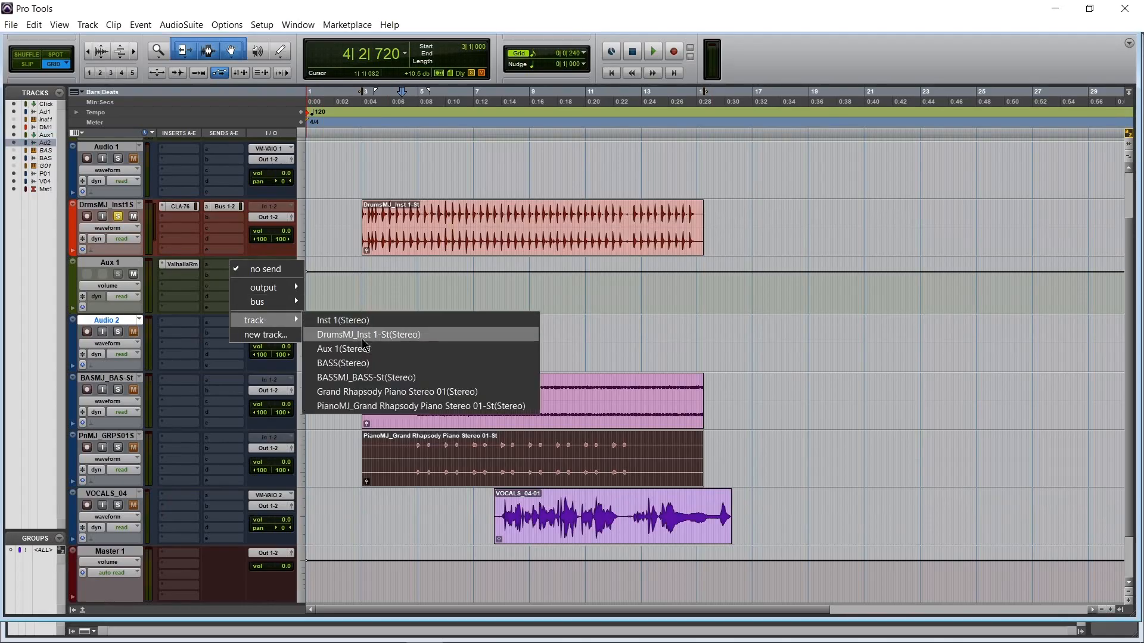
left_click(115, 323)
Step: Rename the new audio track below Aux 1 as PRINT and color it purple
double_click(115, 322)
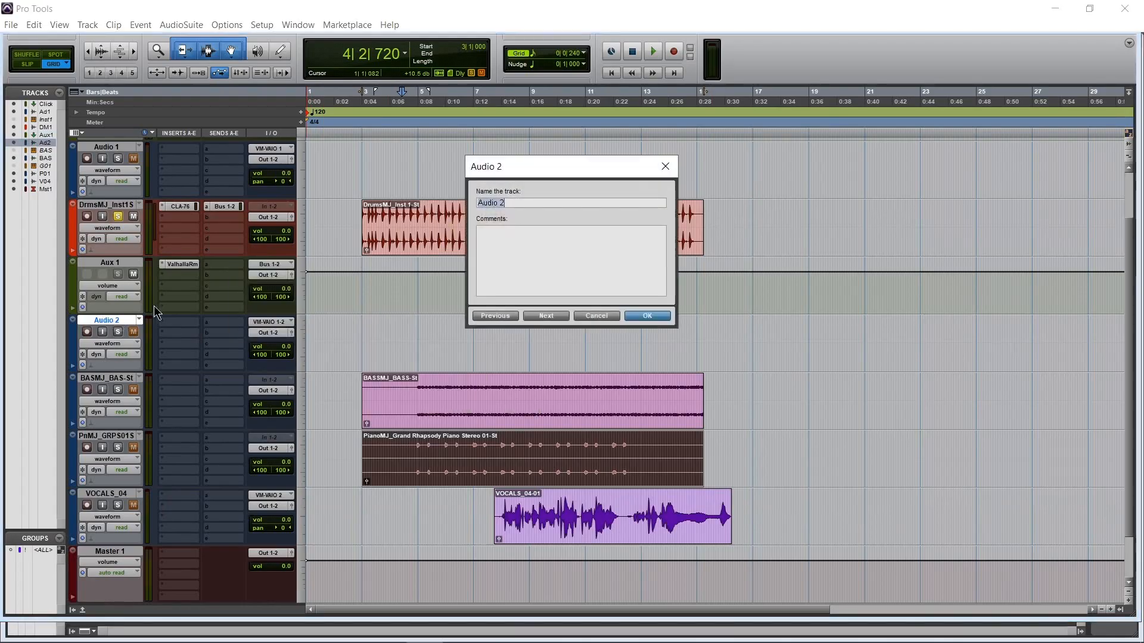
type("PRINT")
key("Return")
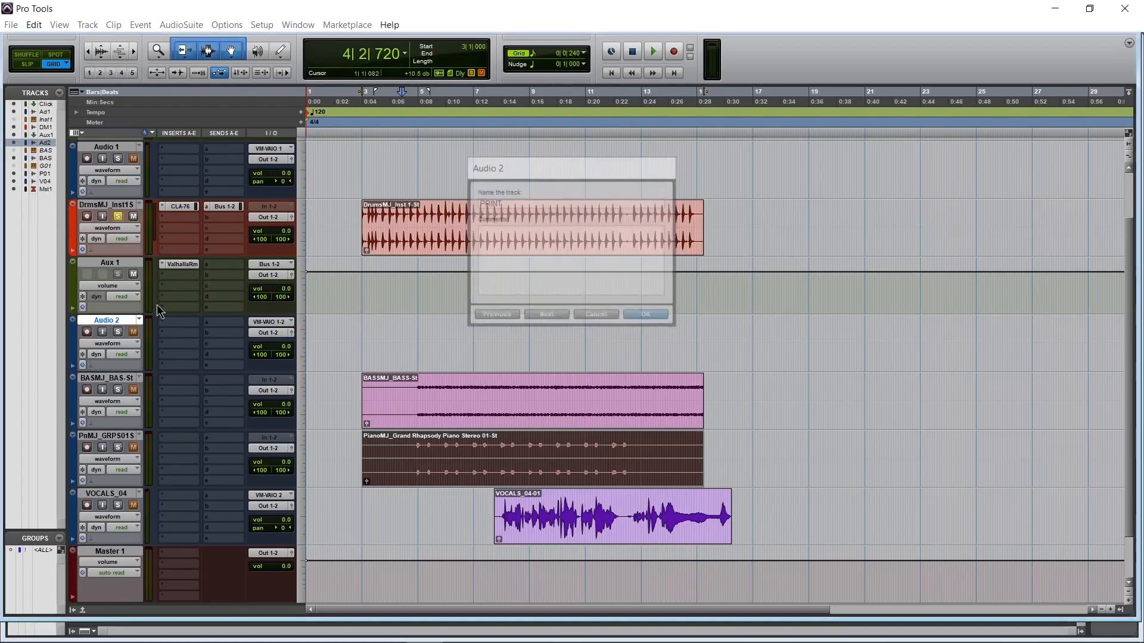
double_click(73, 337)
left_click(327, 272)
left_click(621, 224)
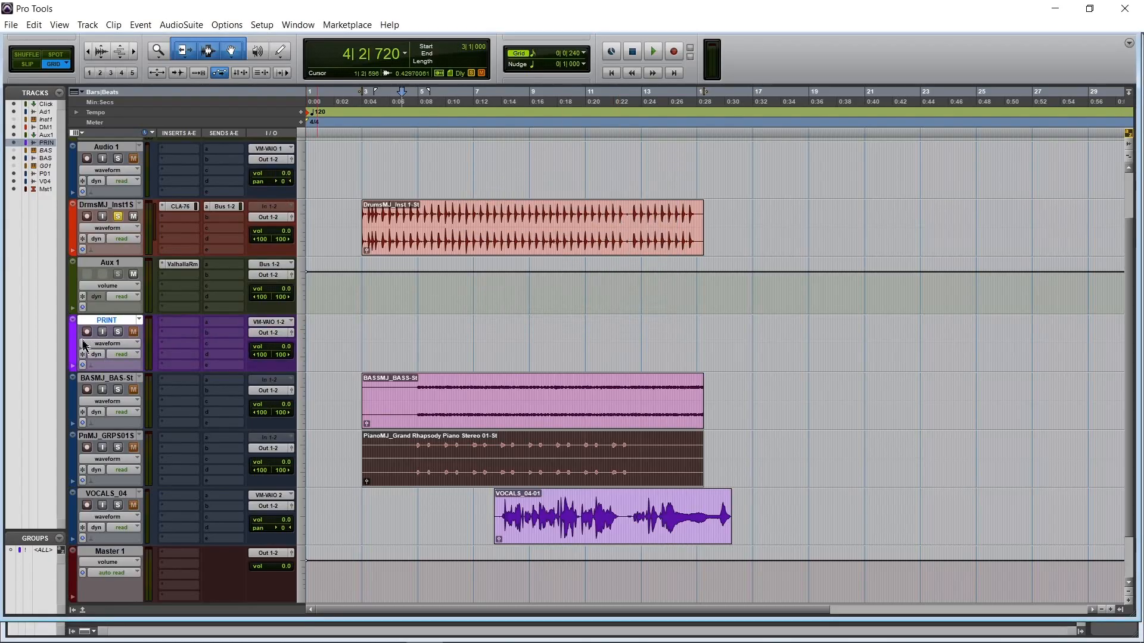
Step: Set the PRINT track's input to Bus 3-4 (Stereo)
left_click(269, 321)
mouse_move(292, 359)
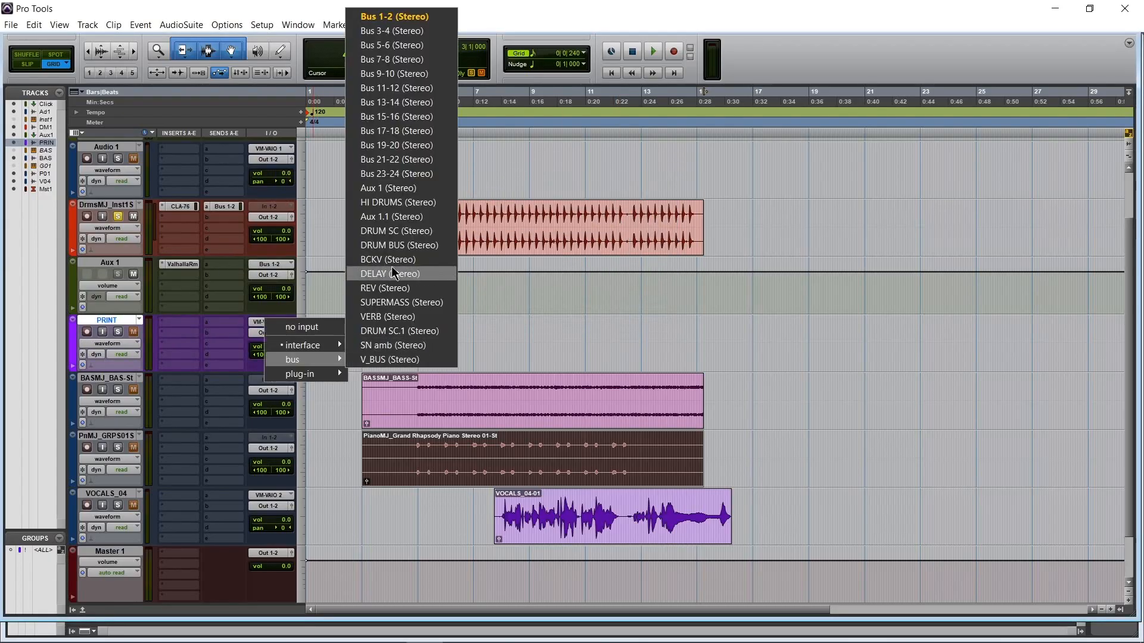
left_click(406, 33)
Step: Add a Bus 3-4 (Stereo) send in the first send slot of the Aux 1 track
left_click(207, 276)
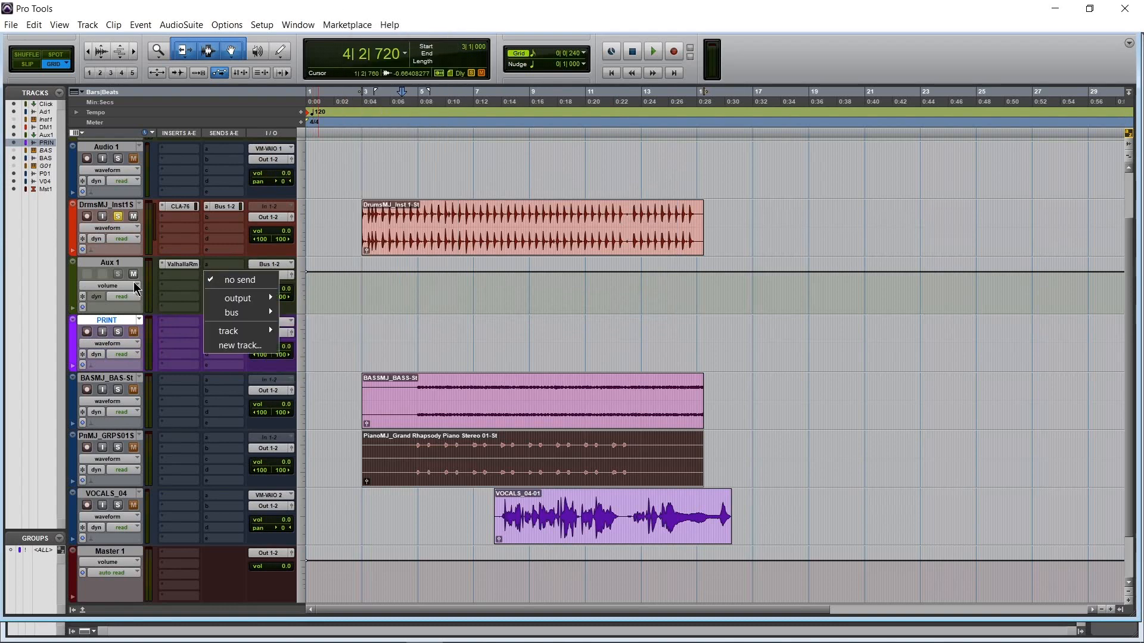
left_click(137, 265)
left_click(212, 265)
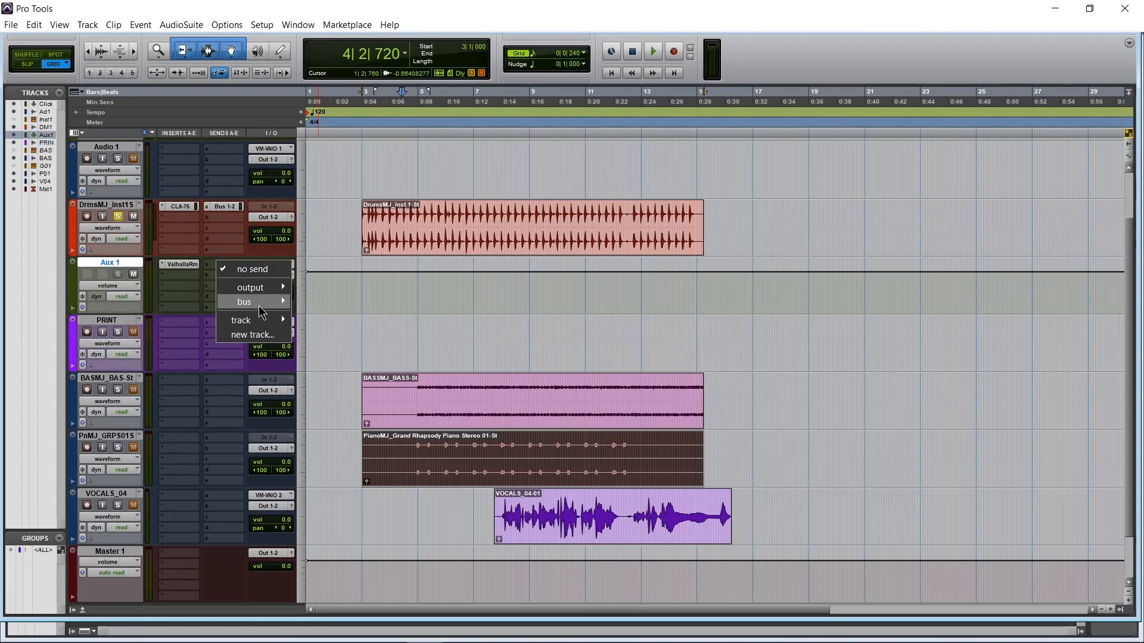
mouse_move(258, 305)
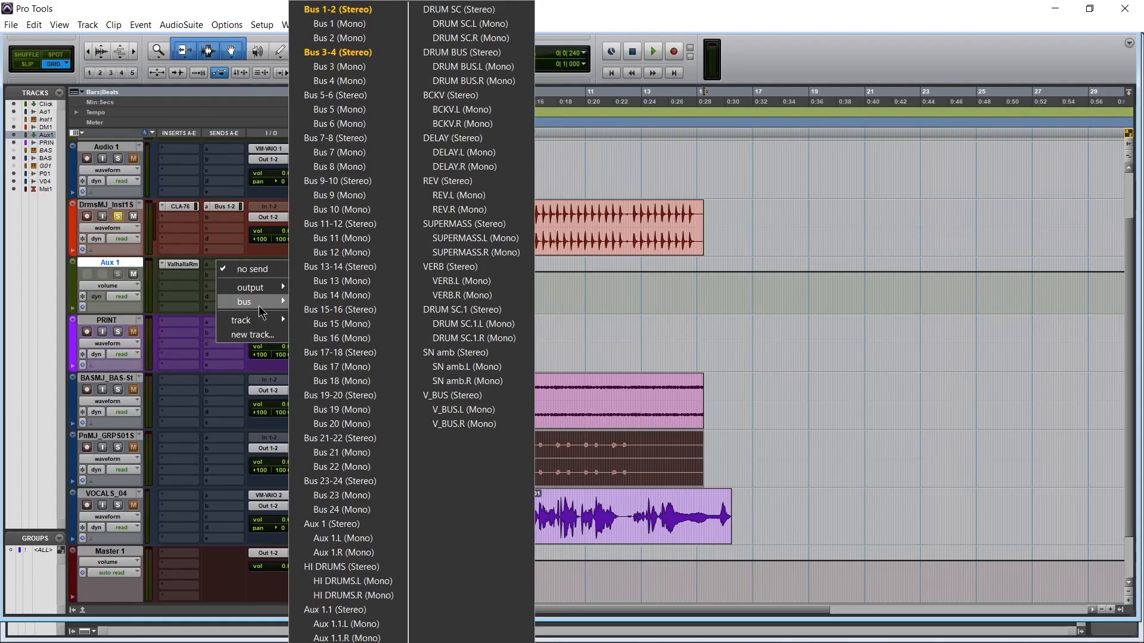
left_click(337, 52)
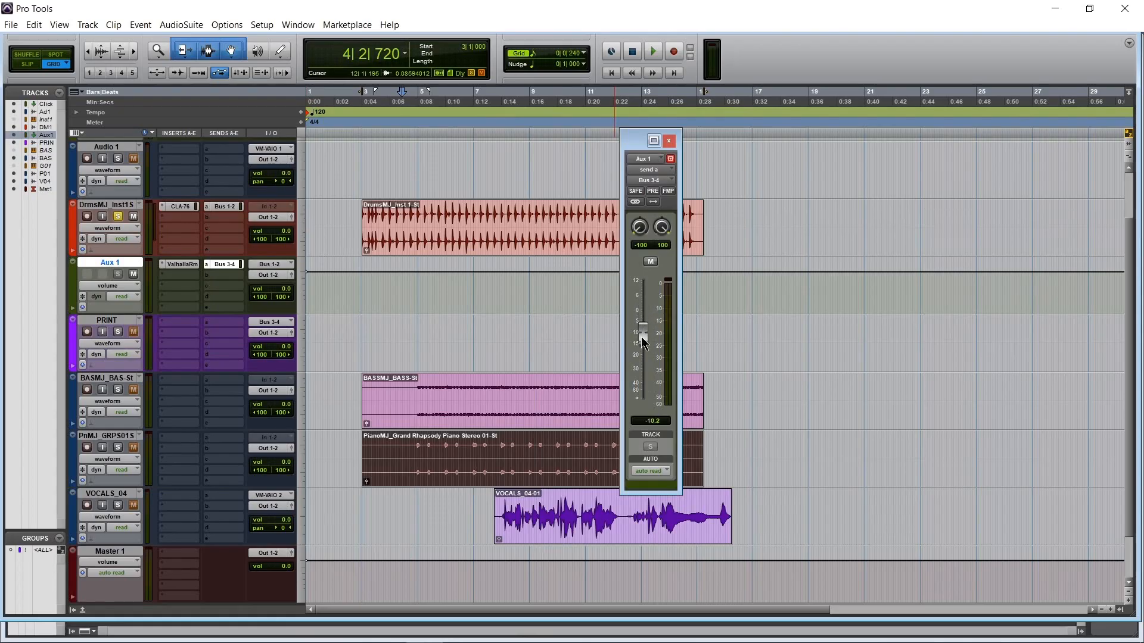
Step: Reset the Aux 1 Bus 3-4 send level to 0.0 dB and turn on input monitoring for the PRINT track
key("alt")
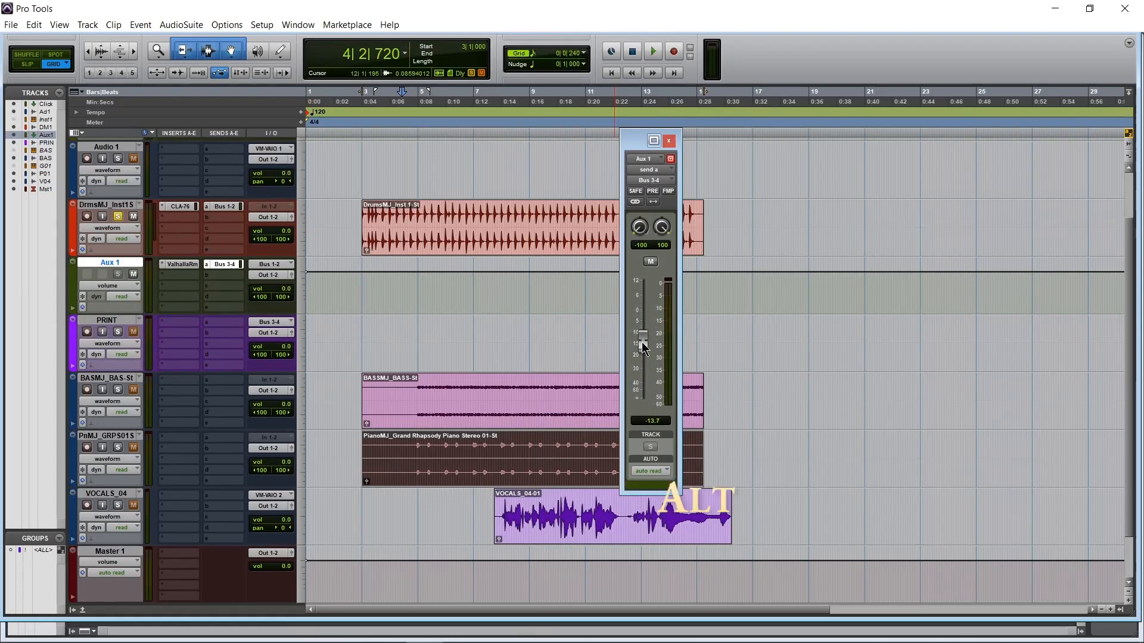
left_click(668, 141)
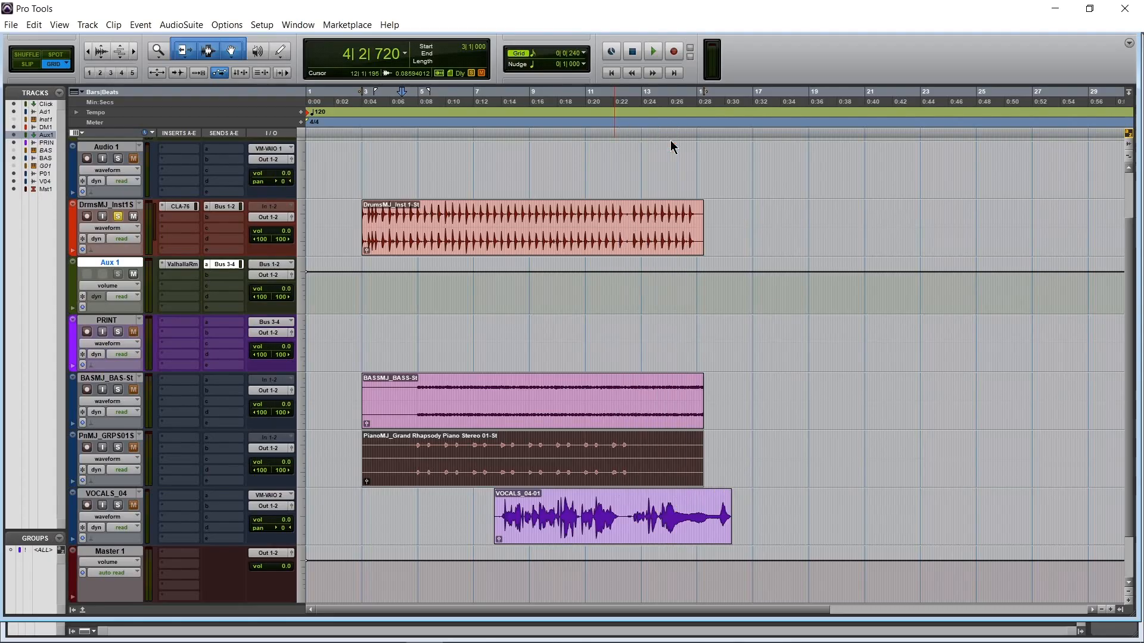
left_click(102, 332)
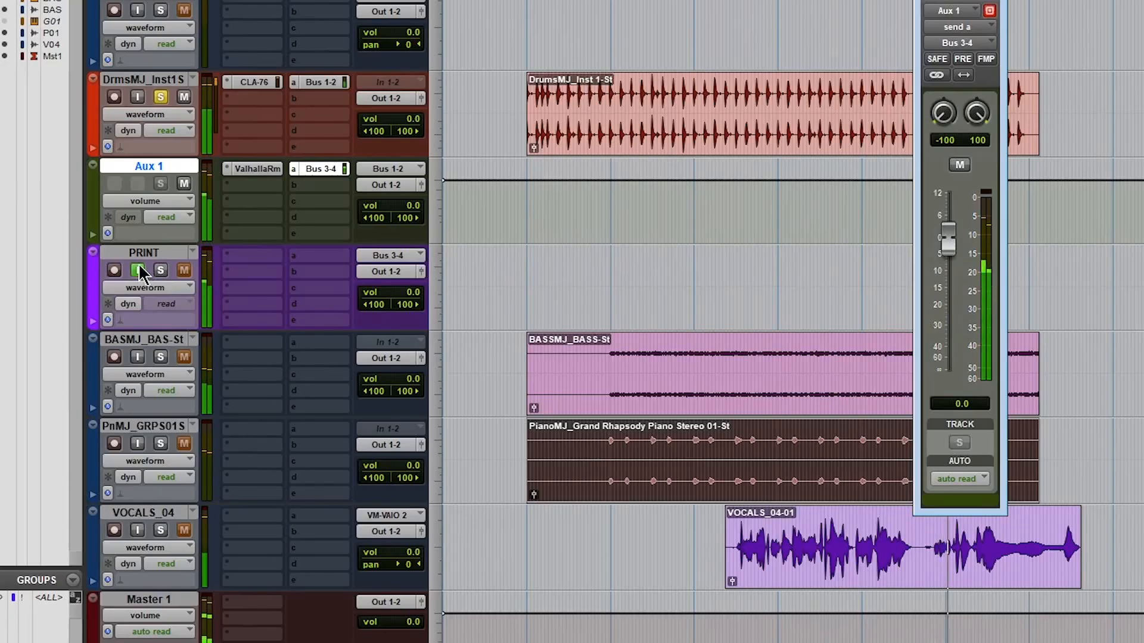
left_click(999, 1)
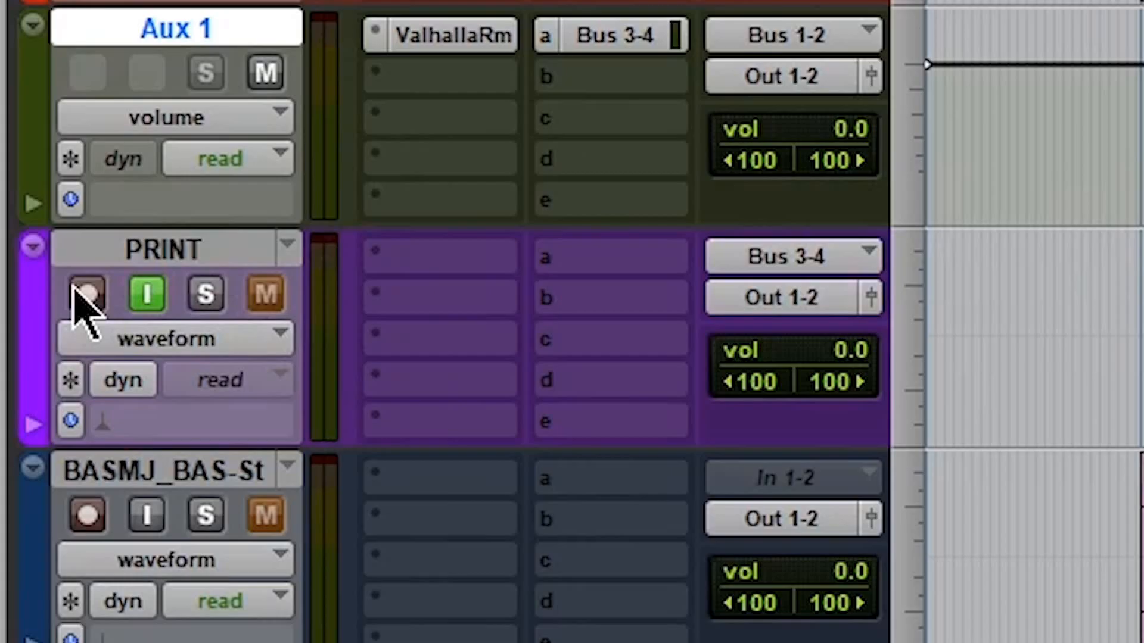
Step: Record-enable the PRINT track and record about four bars of the reverb signal from 4|4|720
left_click(87, 332)
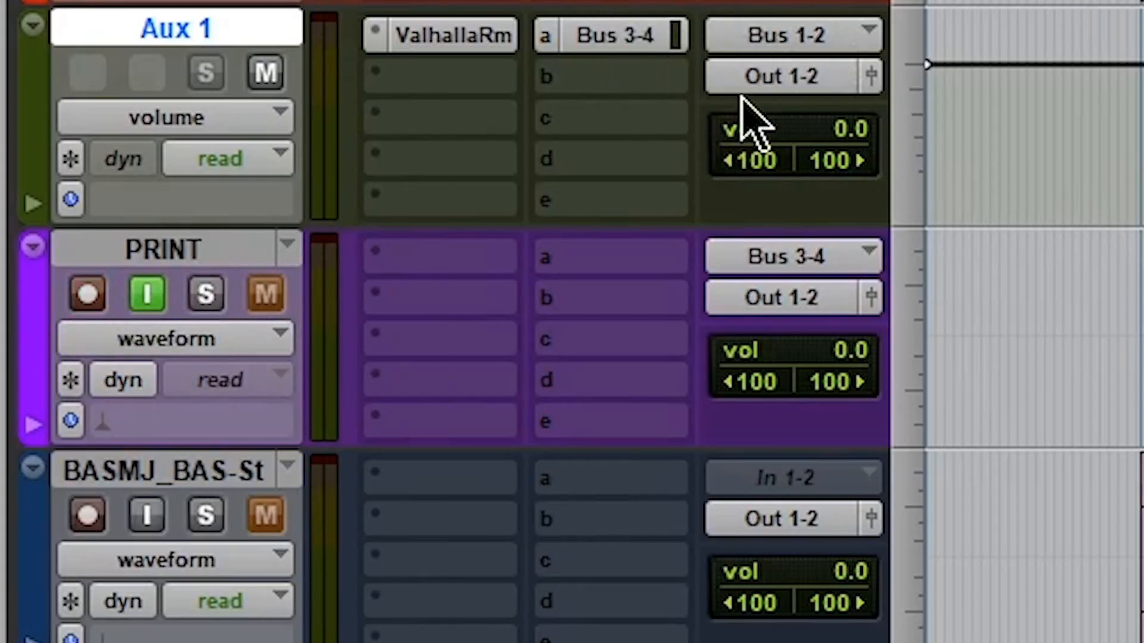
key("space")
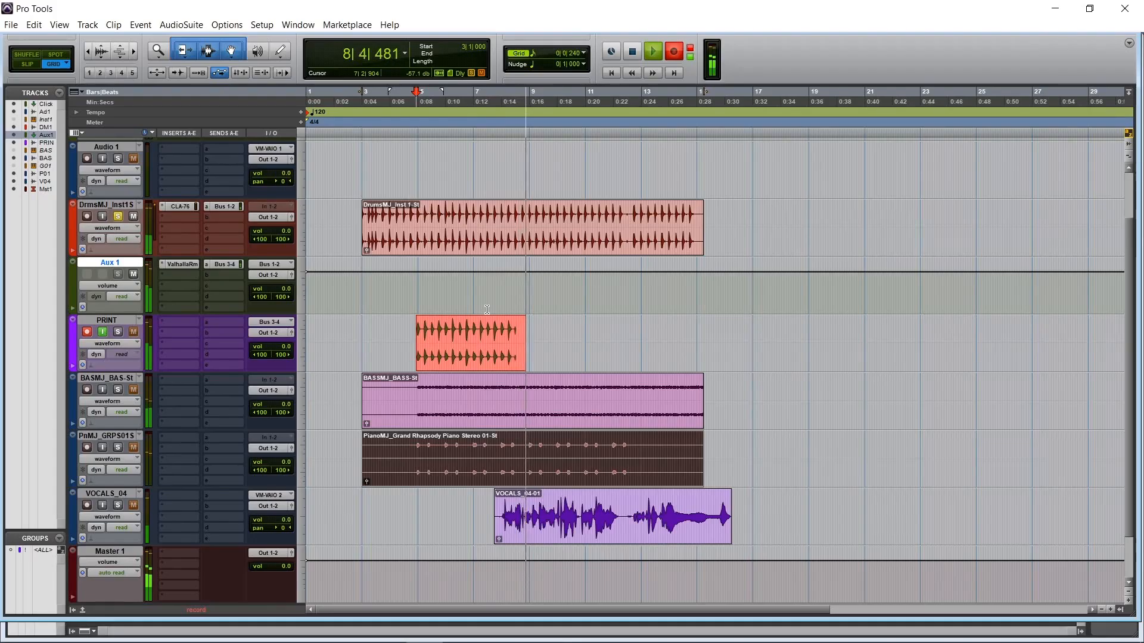
key("space")
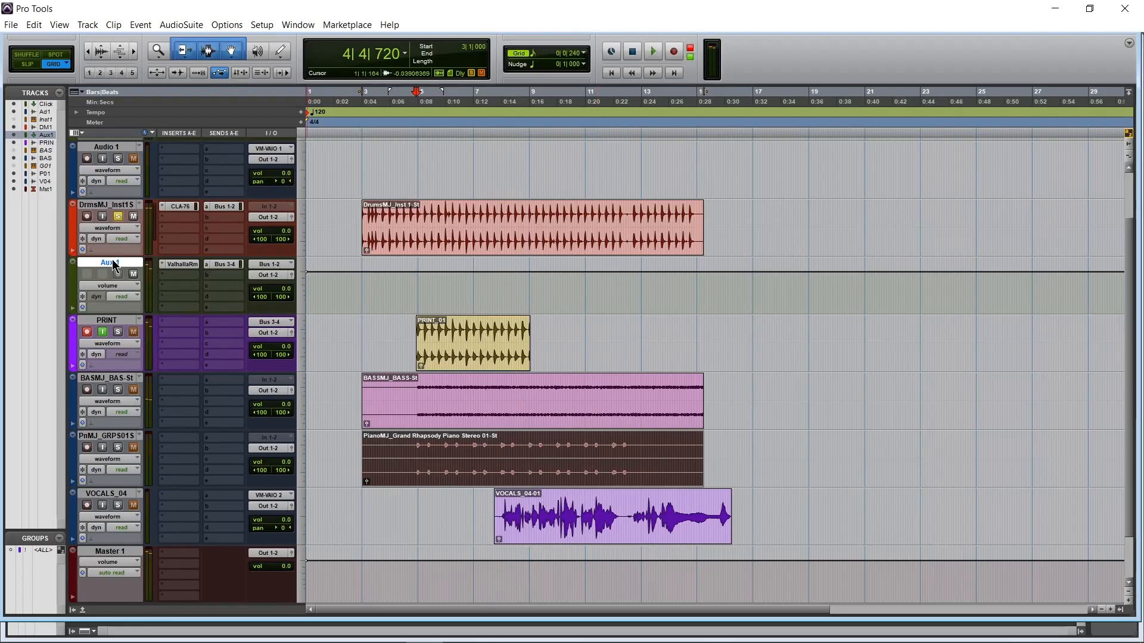
Step: Delete the Aux 1 track and turn off the solo on the drum track
right_click(113, 265)
left_click(165, 431)
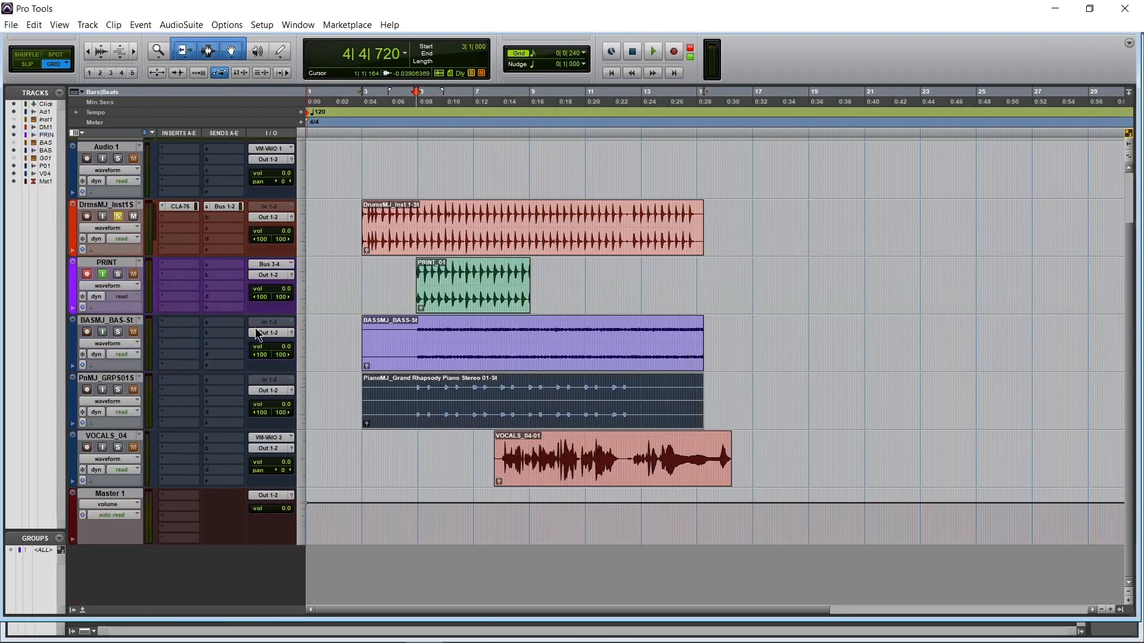
left_click(118, 218)
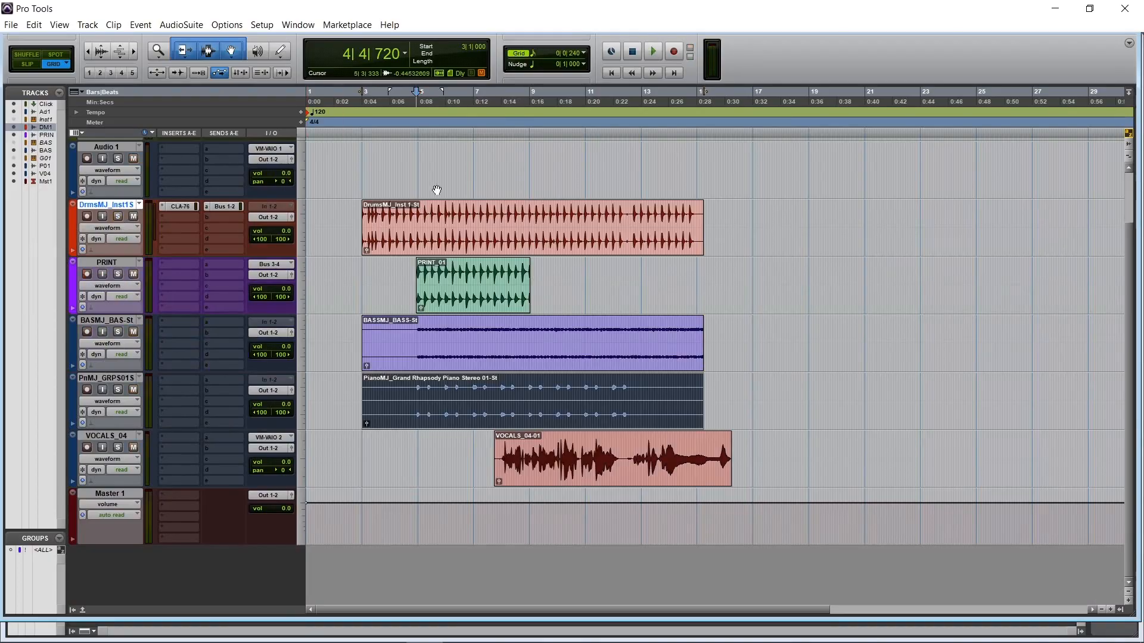
Step: Solo the PRINT track and play back its recorded clip from 5|3|000
left_click(431, 101)
left_click(121, 274)
key("space")
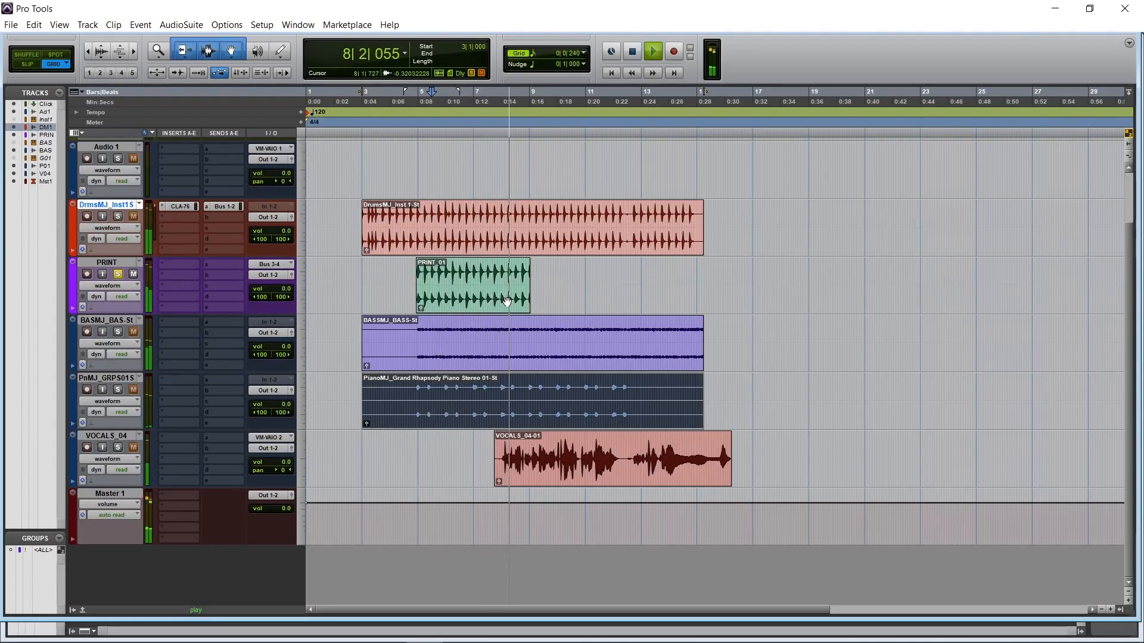
key("space")
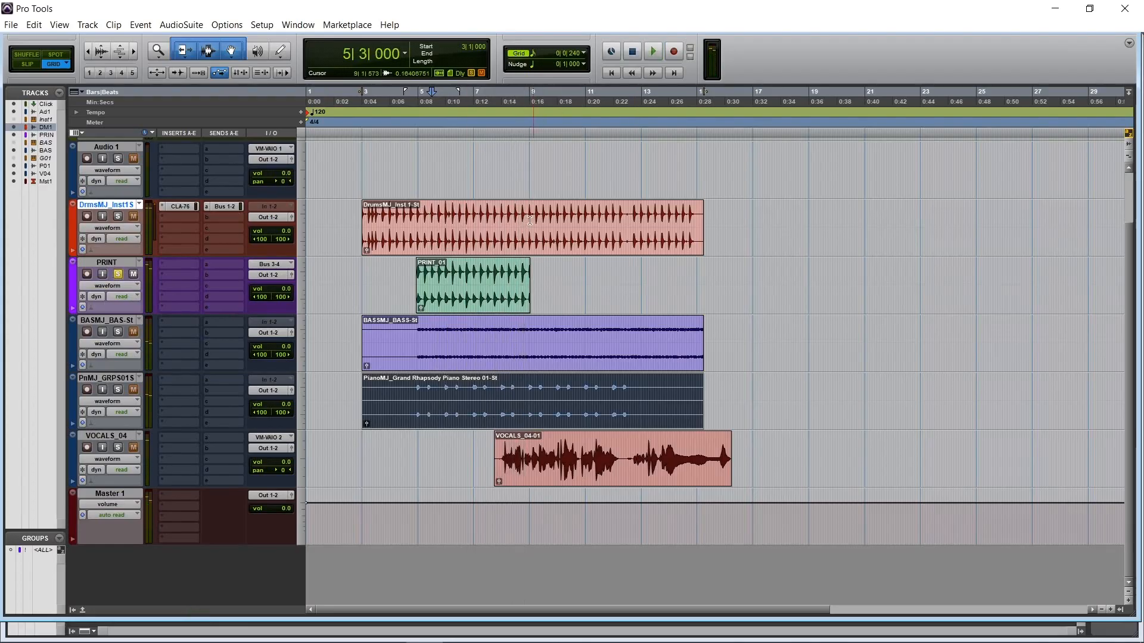
Step: Freeze the PRINT track
left_click(446, 100)
right_click(106, 265)
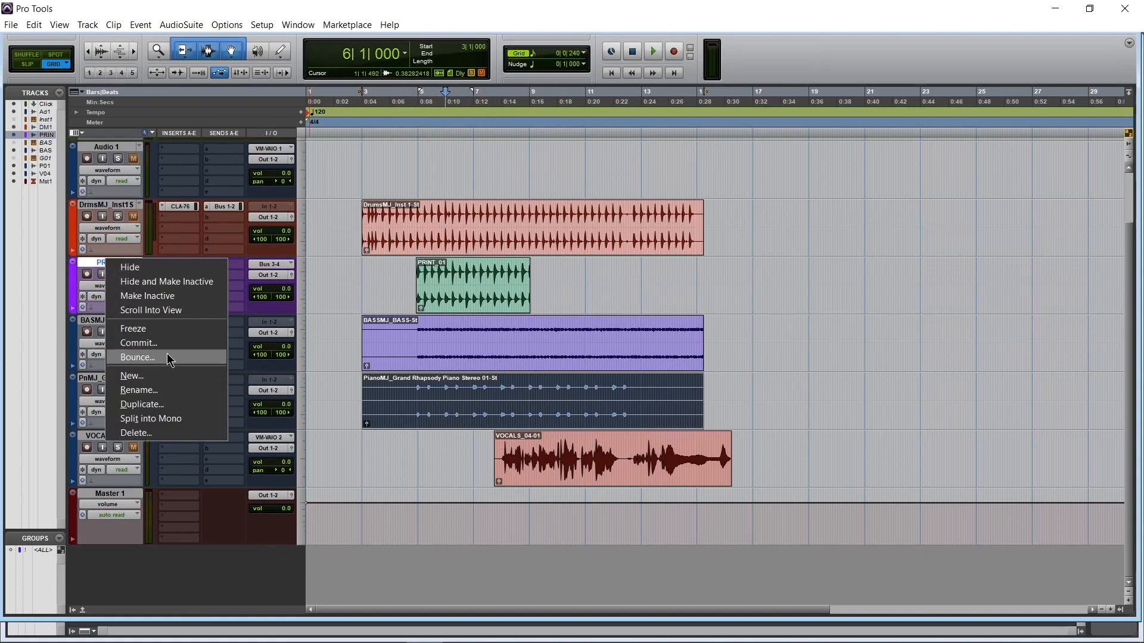
left_click(166, 328)
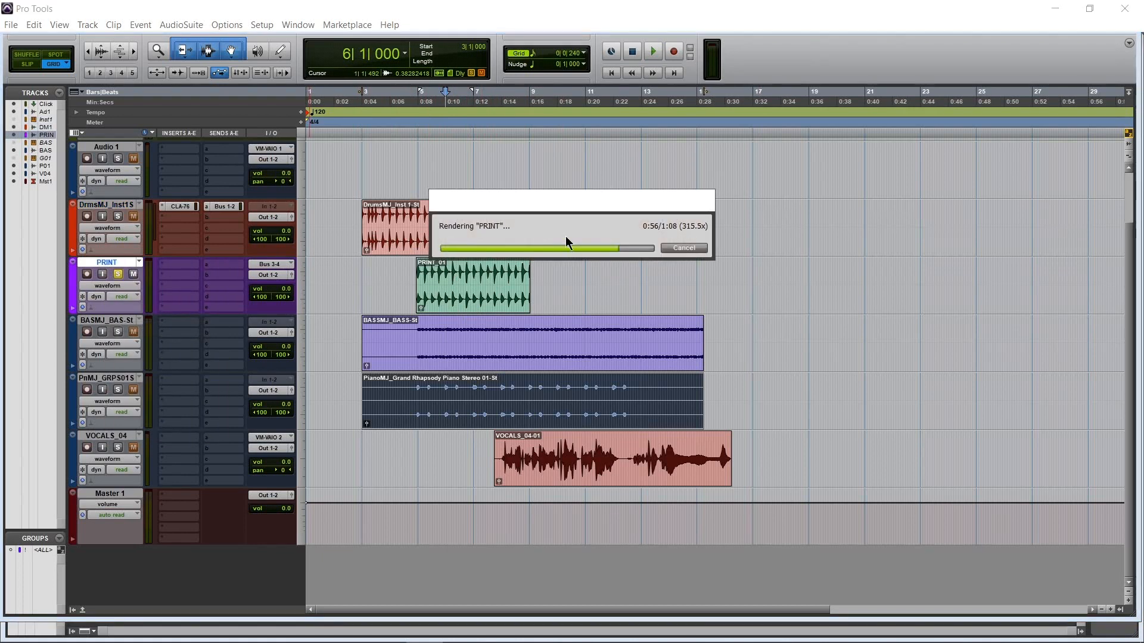
Step: Play the frozen PRINT track briefly from 5|2|240 to check how it sounds
left_click(426, 96)
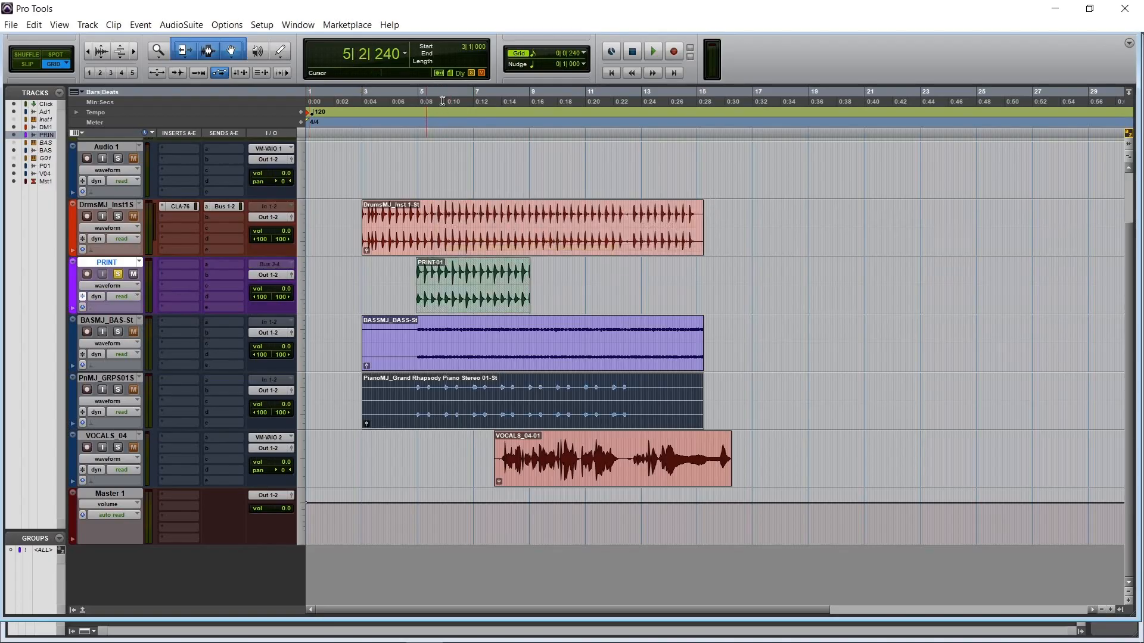
left_click(653, 52)
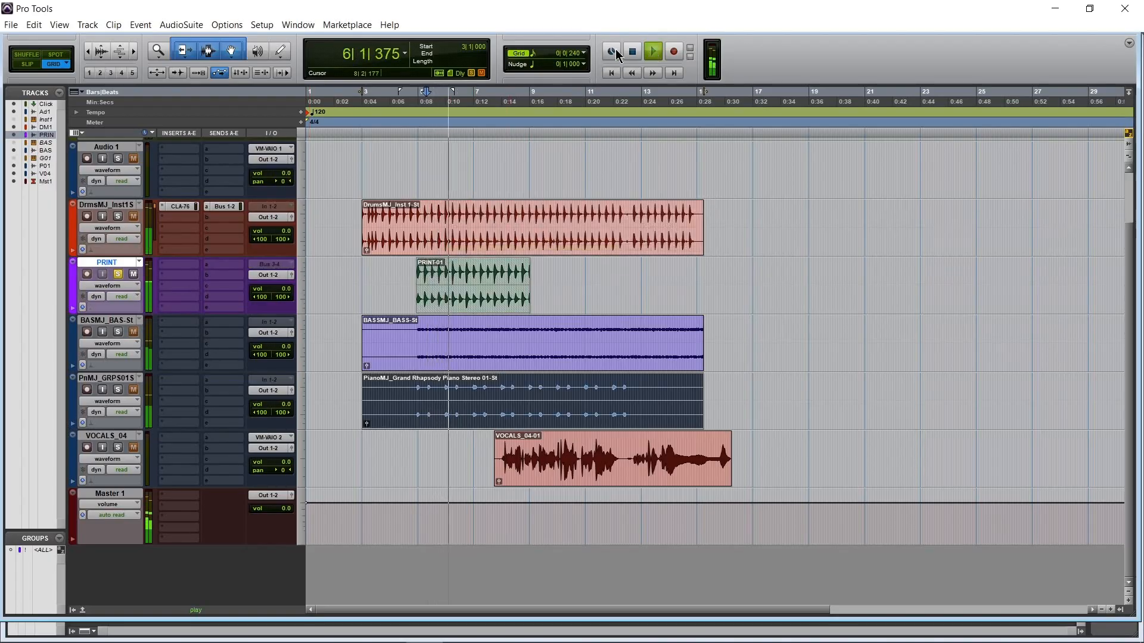
left_click(634, 52)
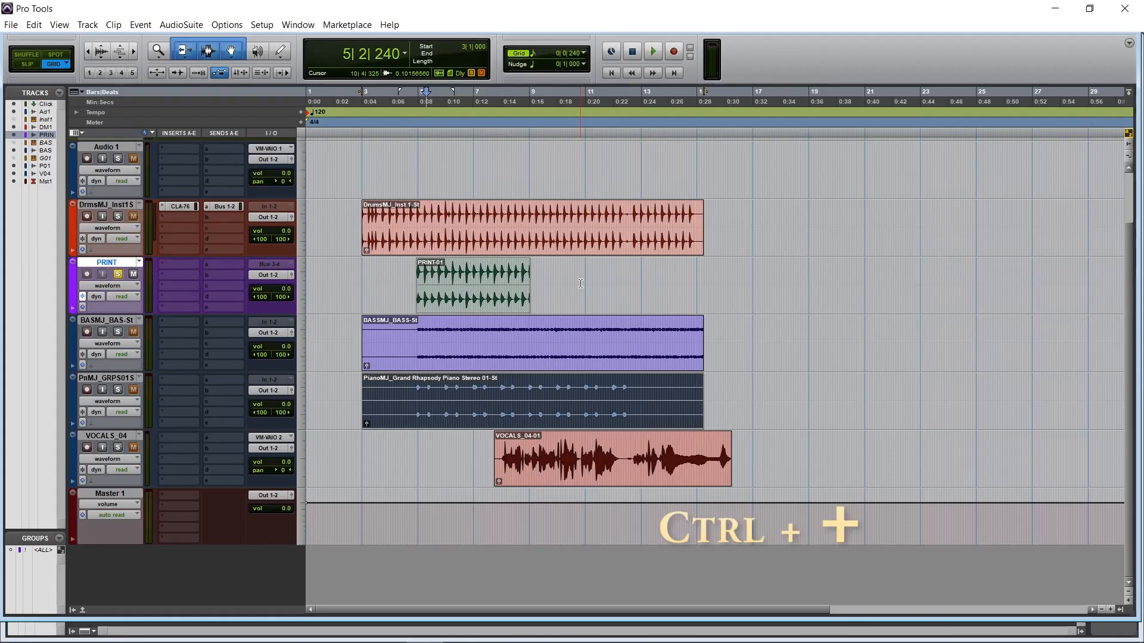
Step: Switch the PRINT track from solo to mute in the Mix window while the session plays
key("ctrl+equal")
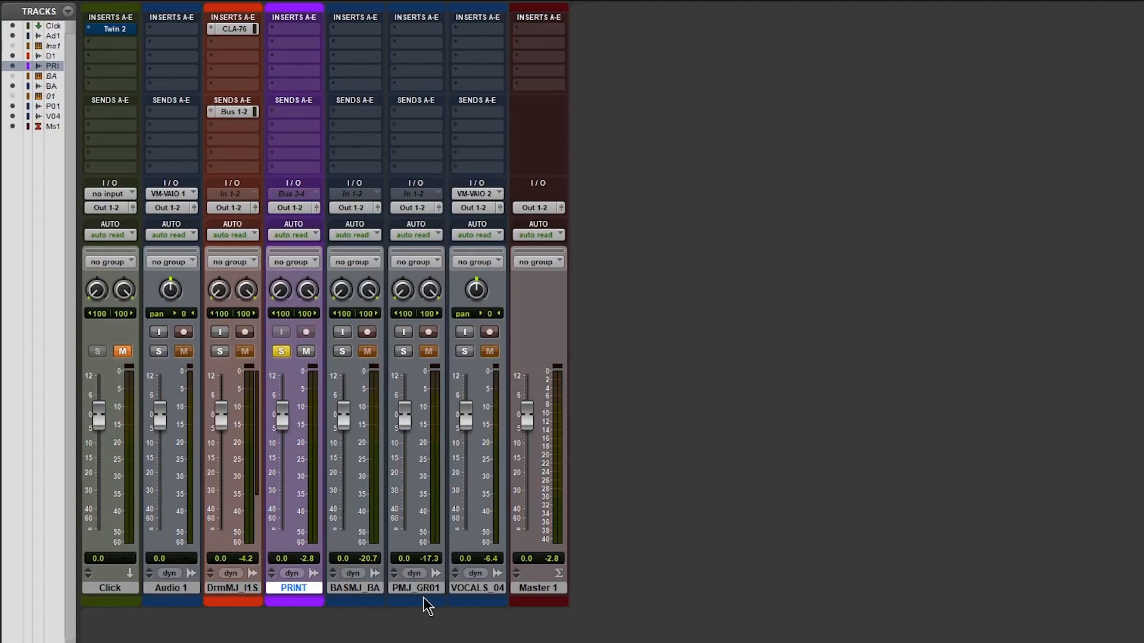
key("space")
left_click(281, 351)
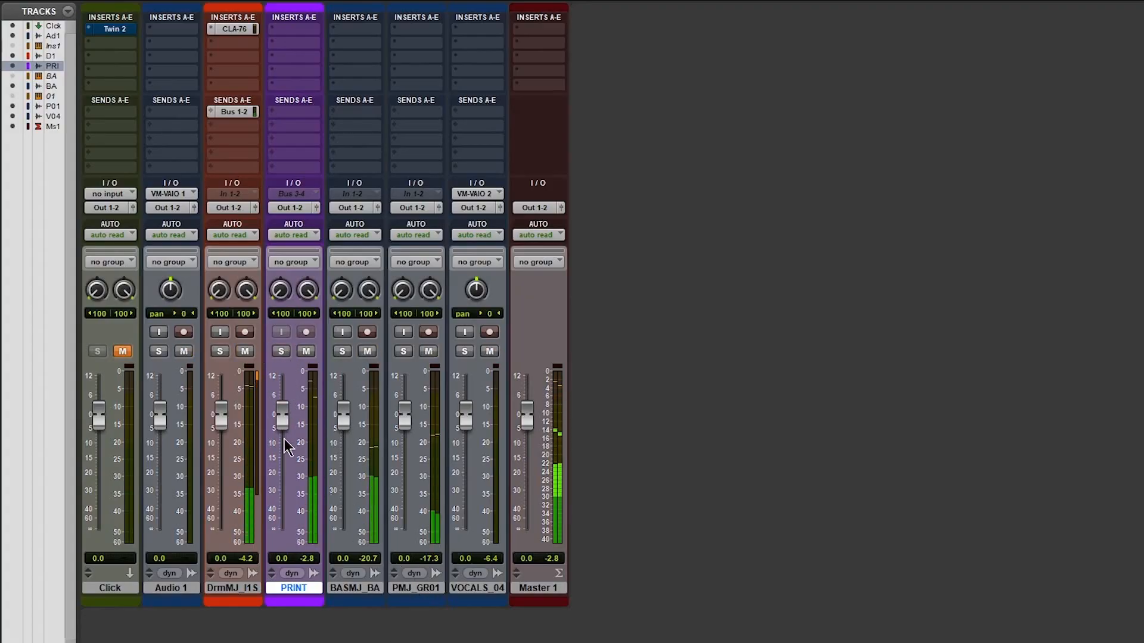
left_click(306, 352)
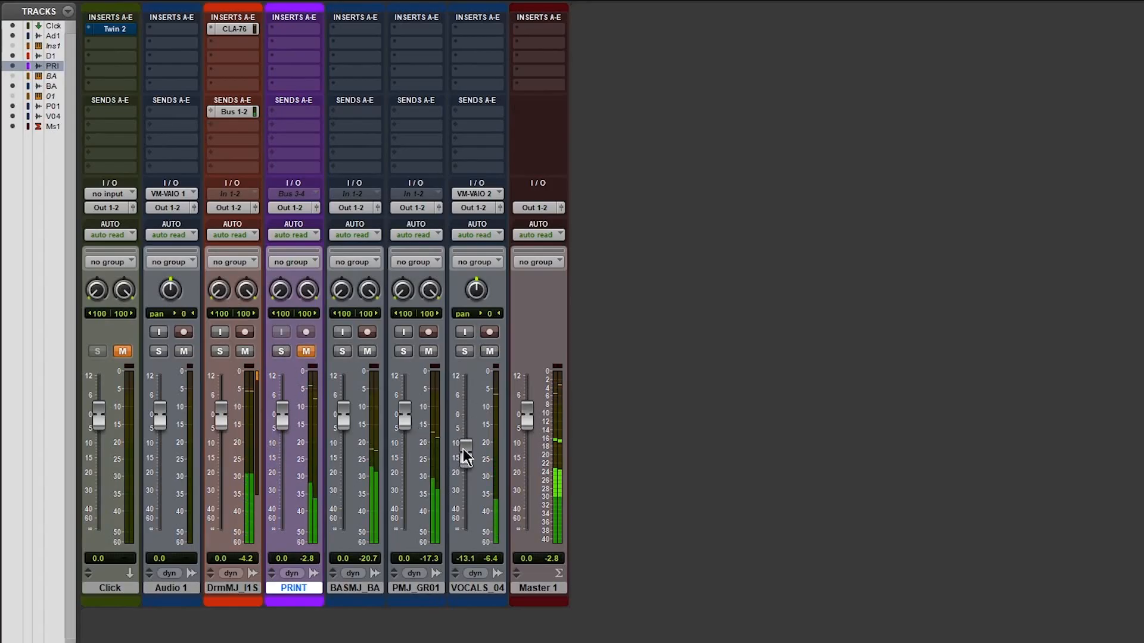
Step: Lower the VOCALS_04 fader to -6.8 dB, the drums to -4.1 dB and the bass to -3.6 dB, then minimize the Mix window
left_click_drag(465, 413, 466, 432)
left_click_drag(220, 415, 221, 428)
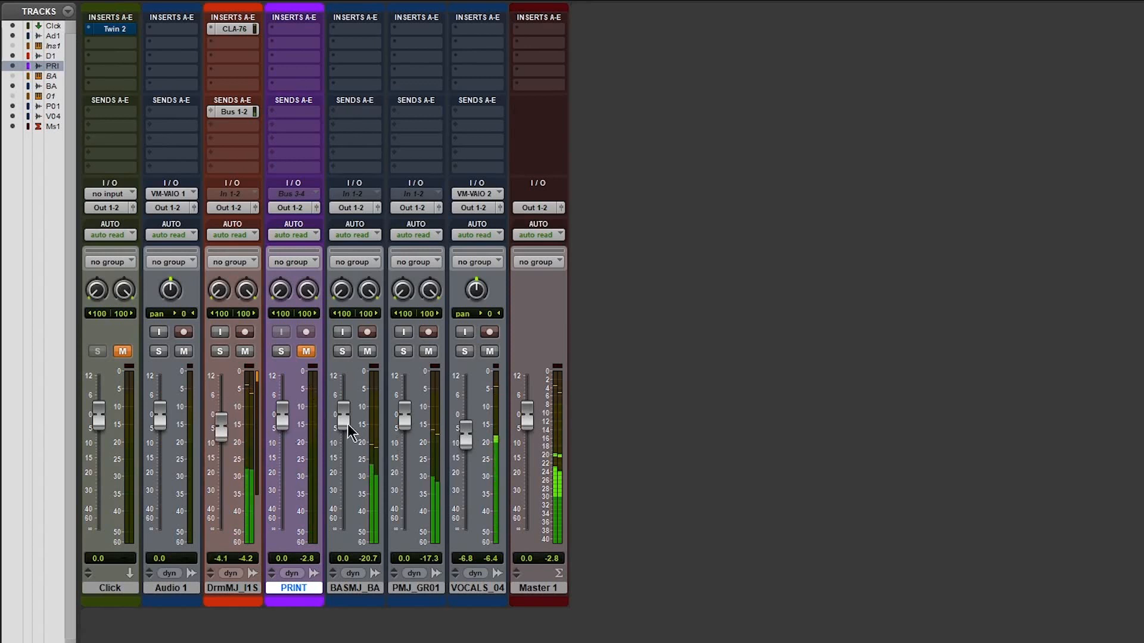
left_click_drag(347, 422, 339, 437)
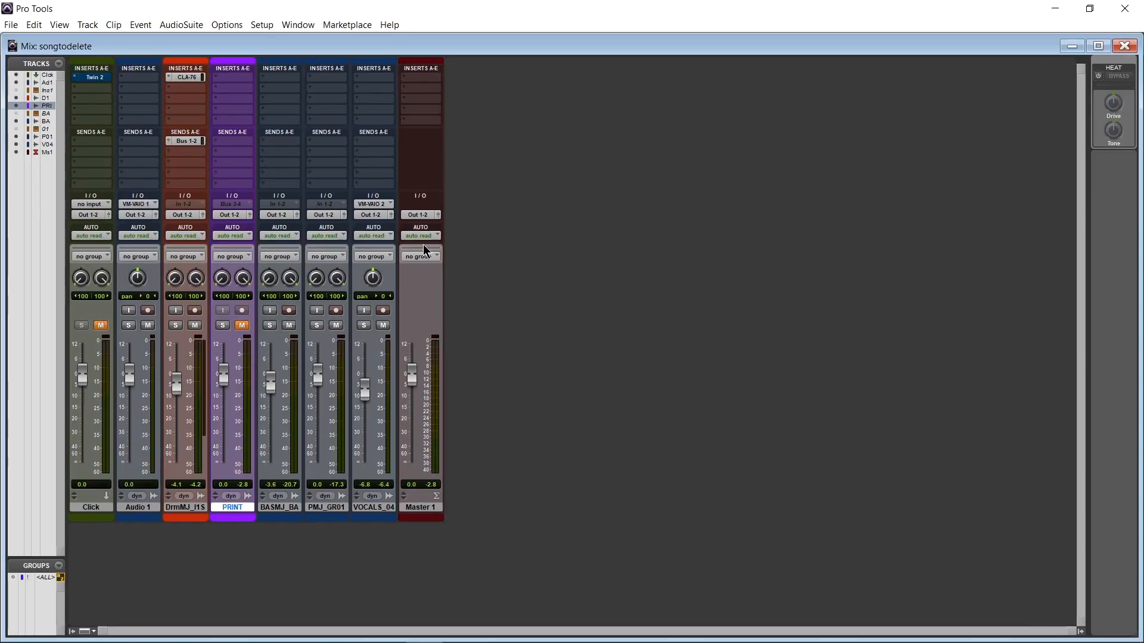
left_click(1072, 46)
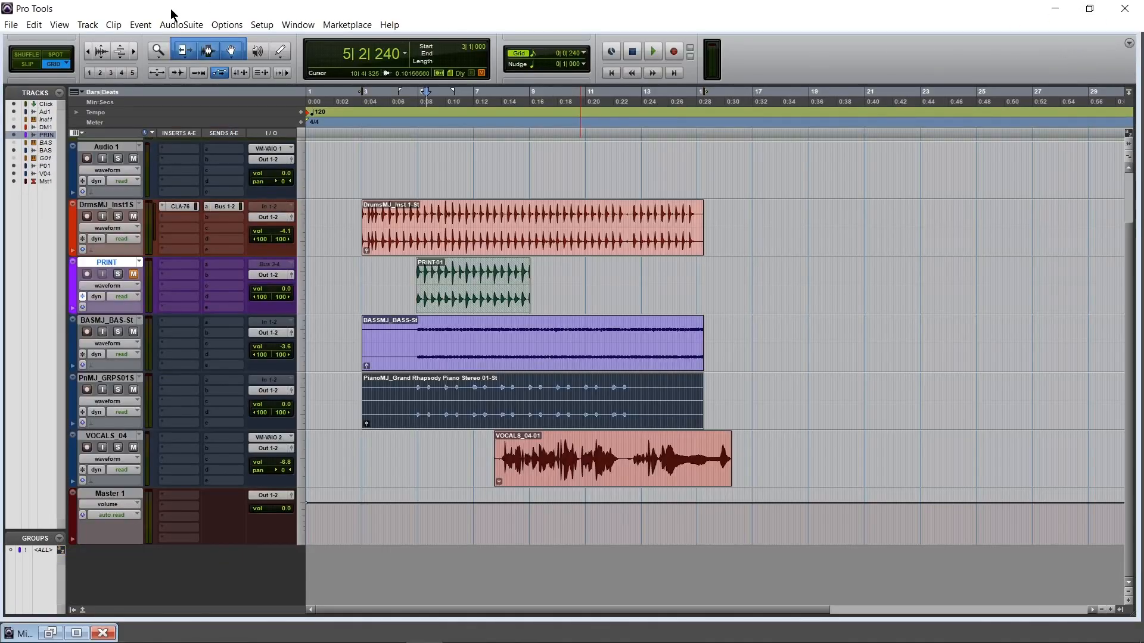
left_click(13, 26)
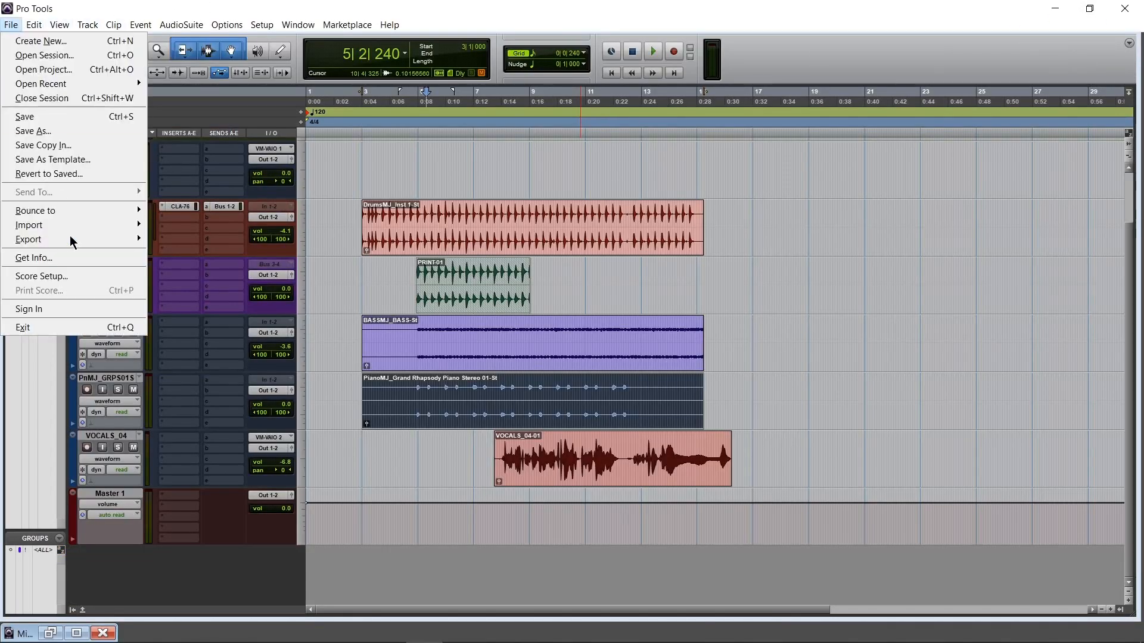
mouse_move(81, 243)
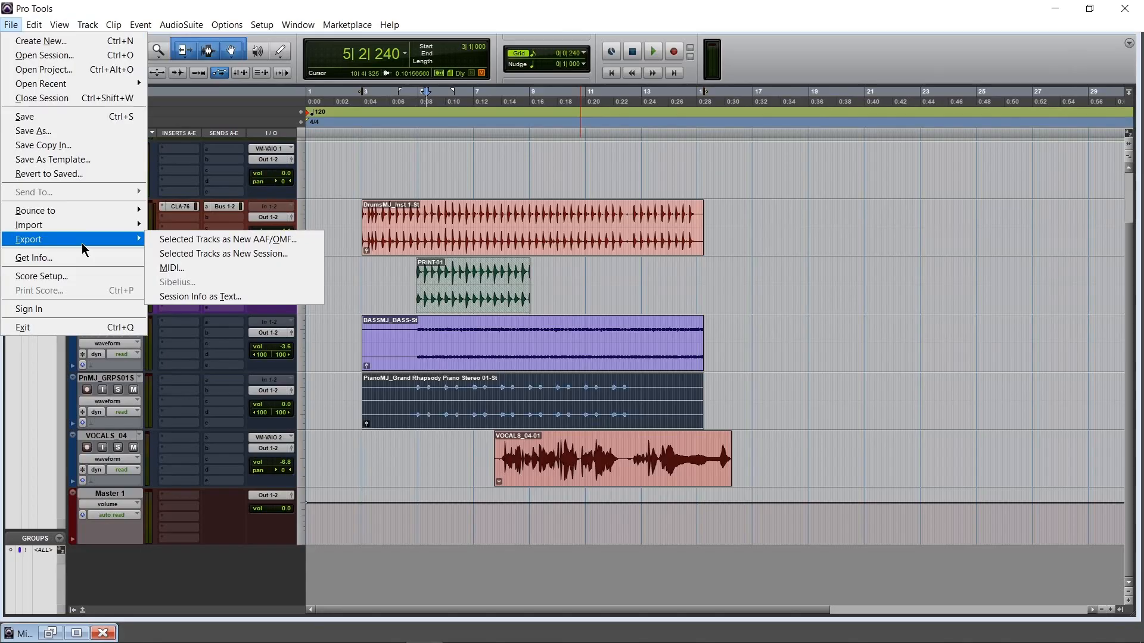
left_click(764, 161)
Step: Select the timeline range from 2|3|000 to about bar 17 and open the Bounce to Disk settings
left_click_drag(703, 97, 352, 132)
left_click(11, 25)
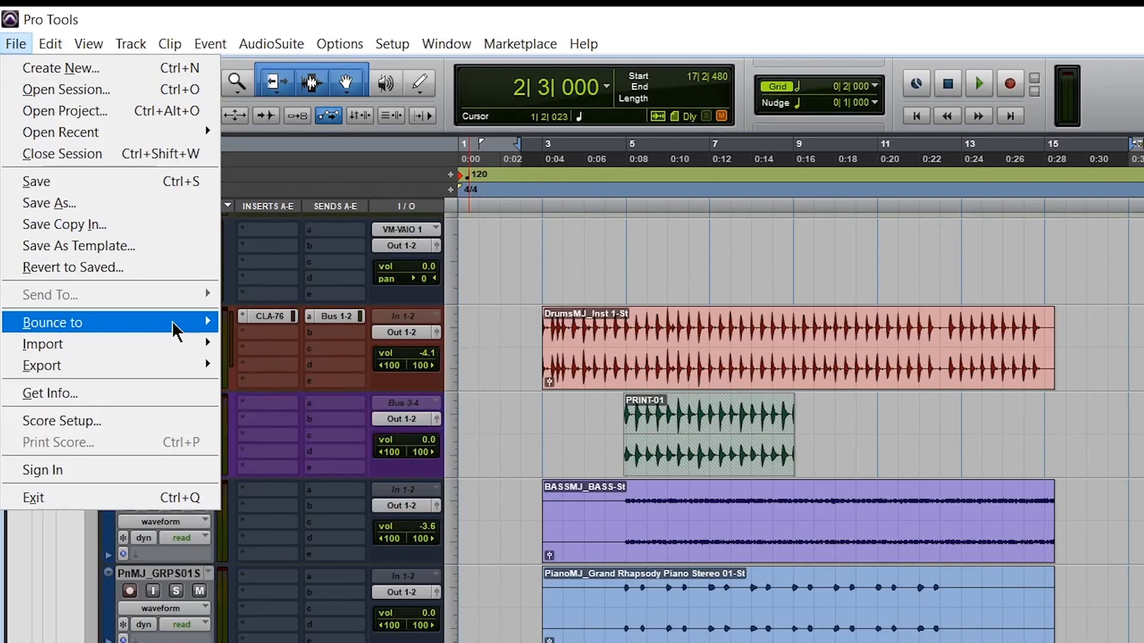
mouse_move(176, 331)
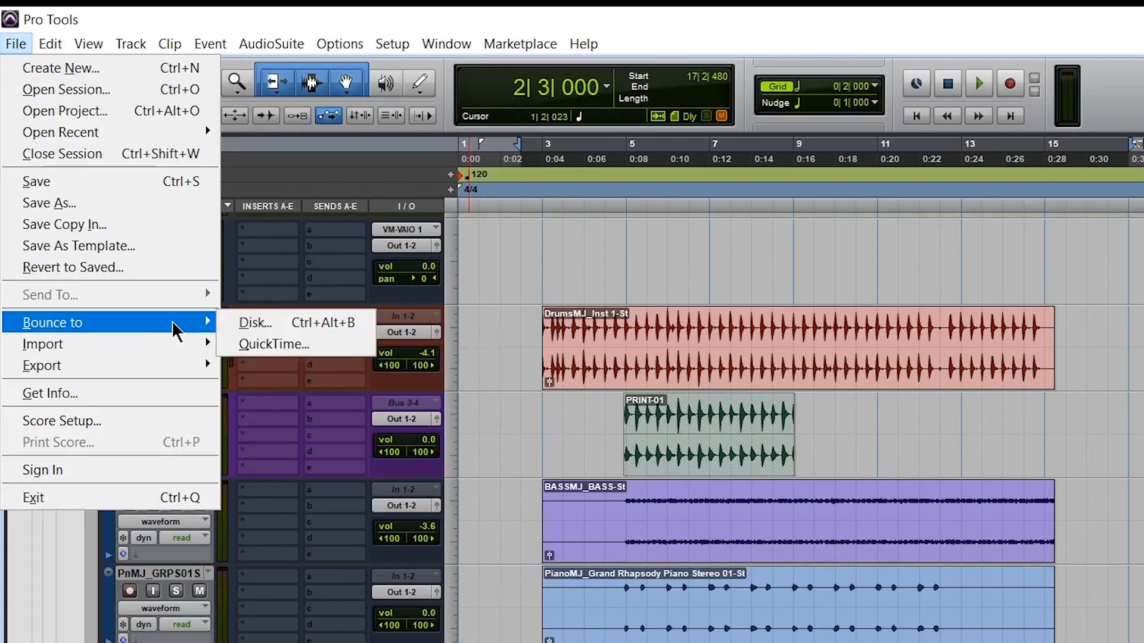
left_click(245, 329)
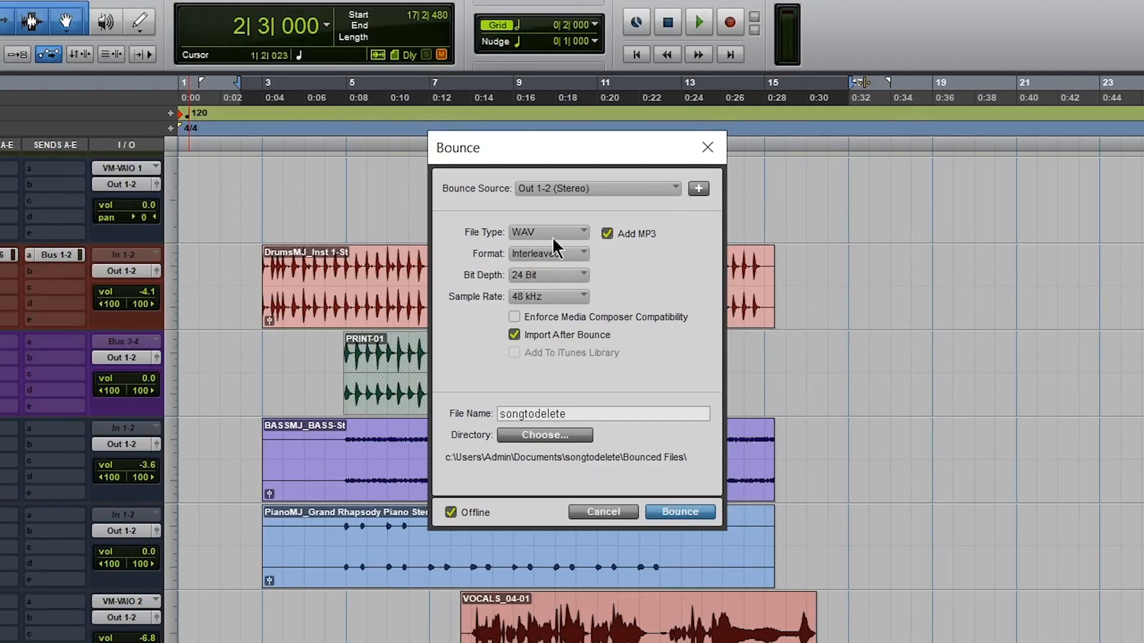
Step: Bounce songtodelete offline as interleaved 24-bit 48 kHz WAV plus a 320kbit/s MP3, with Import After Bounce turned off
left_click(561, 255)
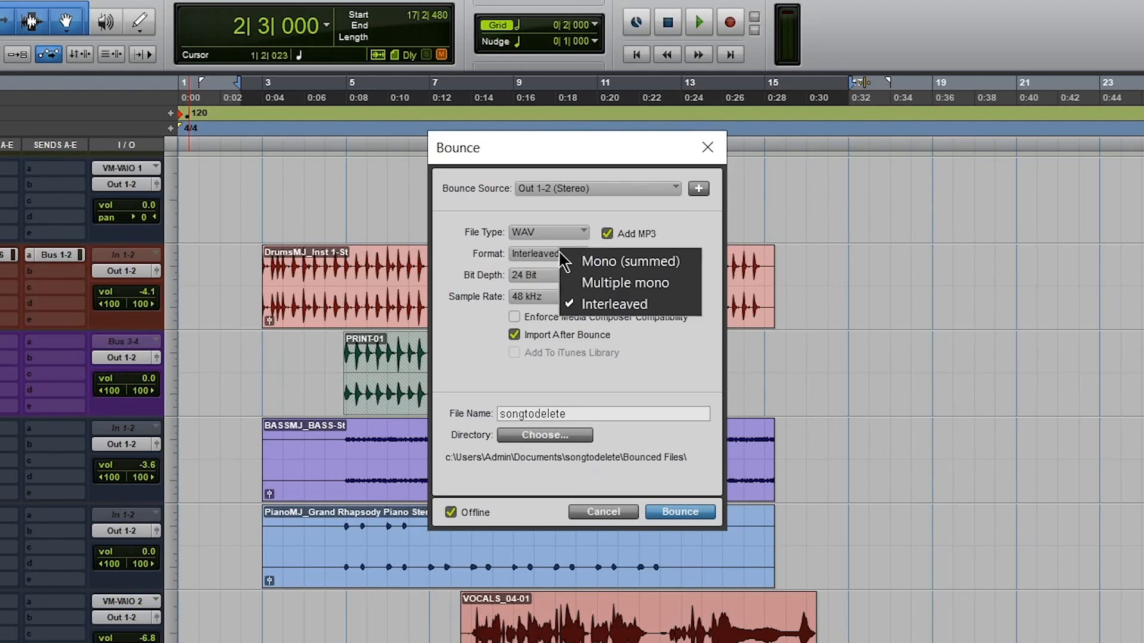
left_click(487, 254)
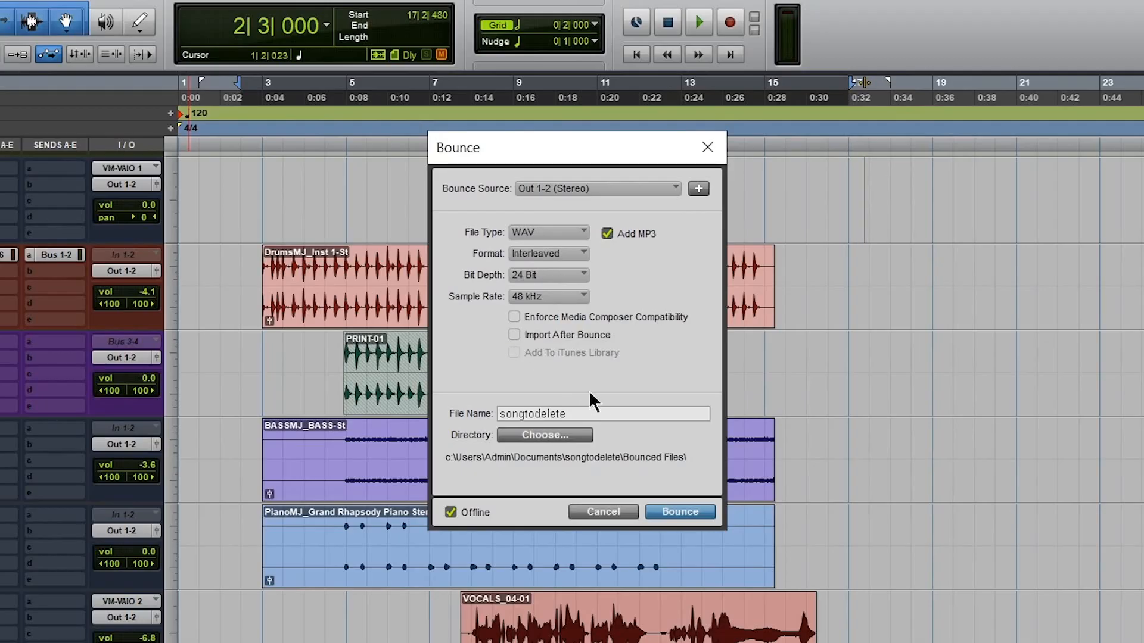
left_click(682, 513)
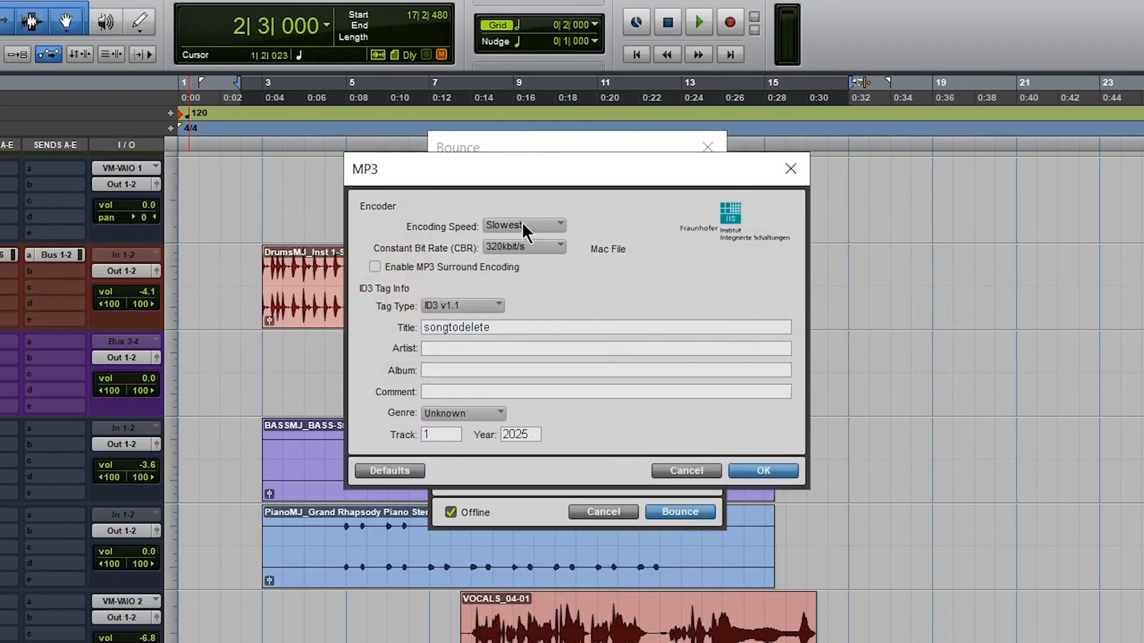
left_click(757, 470)
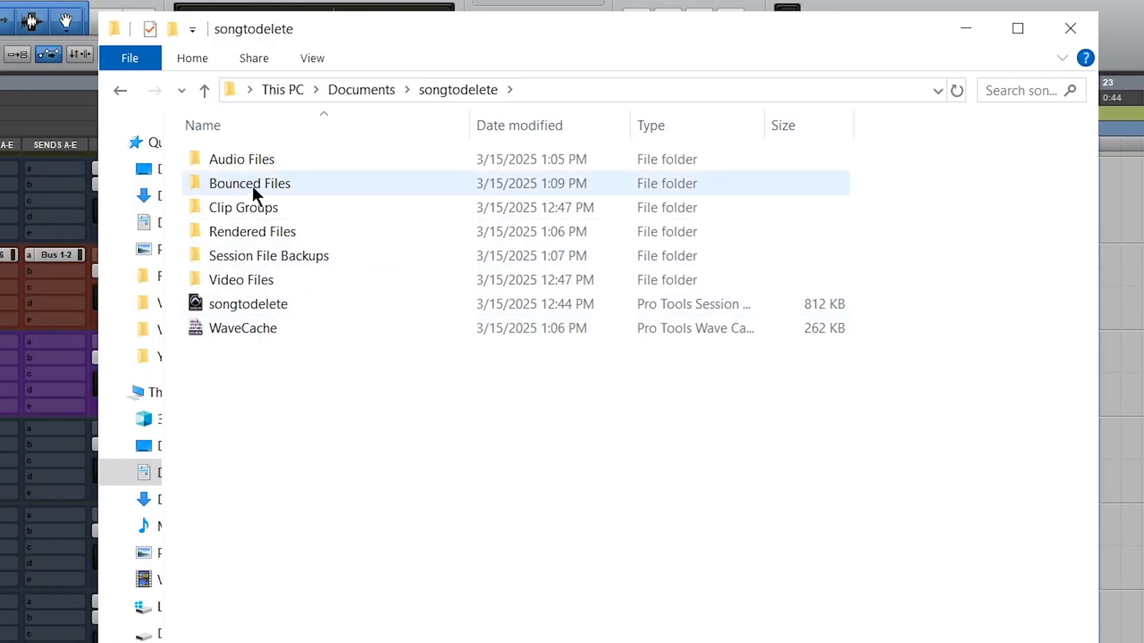
Step: Open the Bounced Files folder in File Explorer, widen its Name column and examine the two songtodelete files
double_click(299, 181)
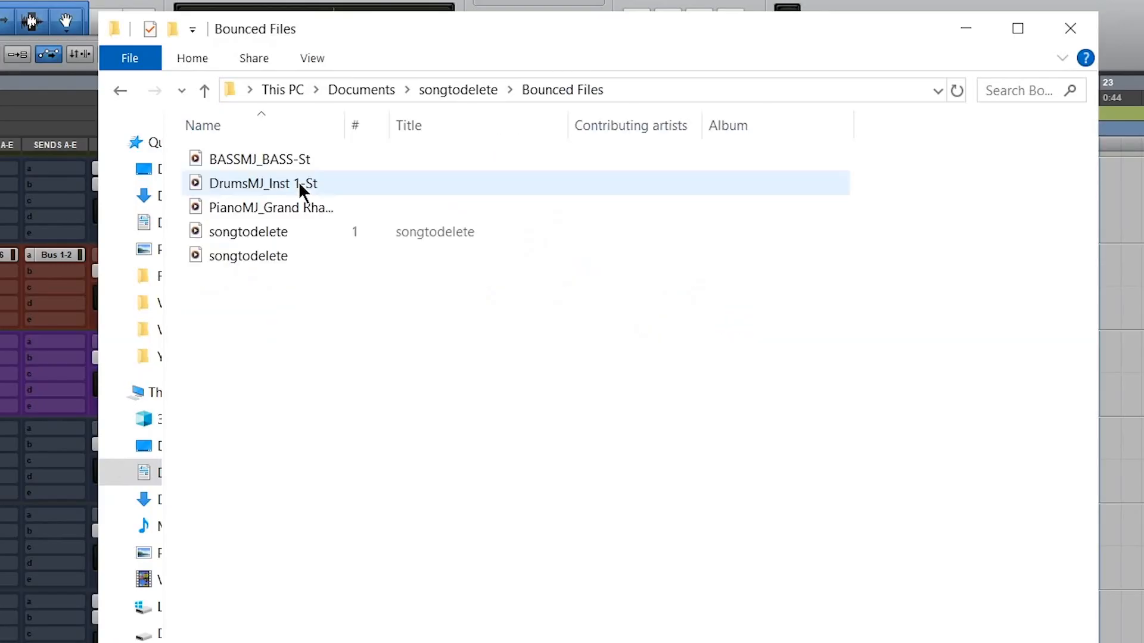
left_click_drag(343, 127, 484, 127)
left_click_drag(365, 324, 367, 231)
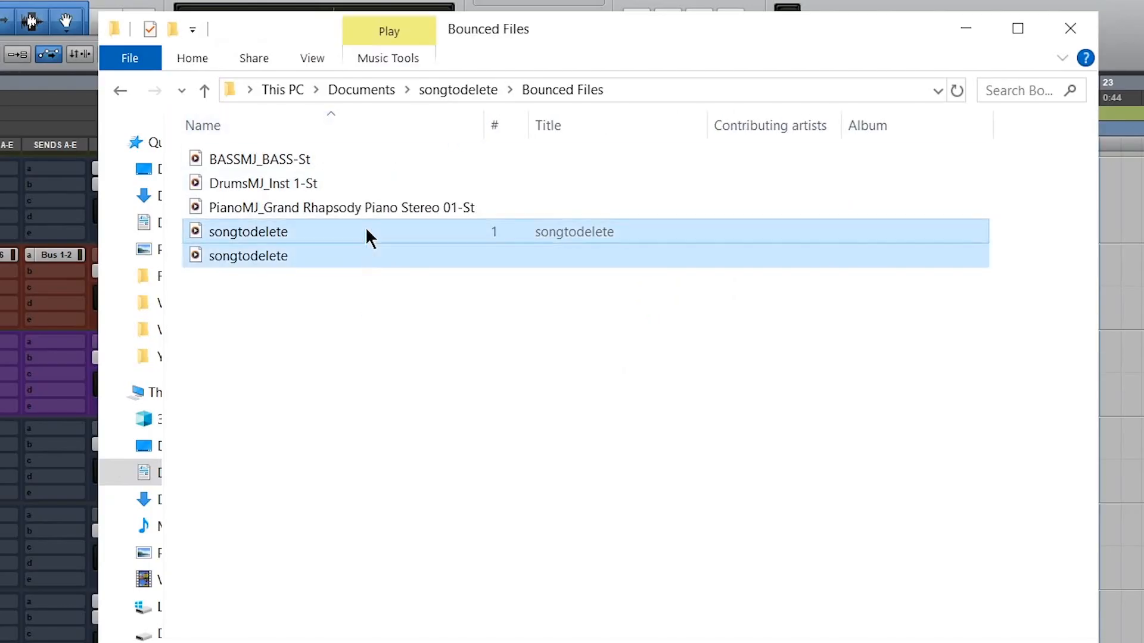
left_click(391, 302)
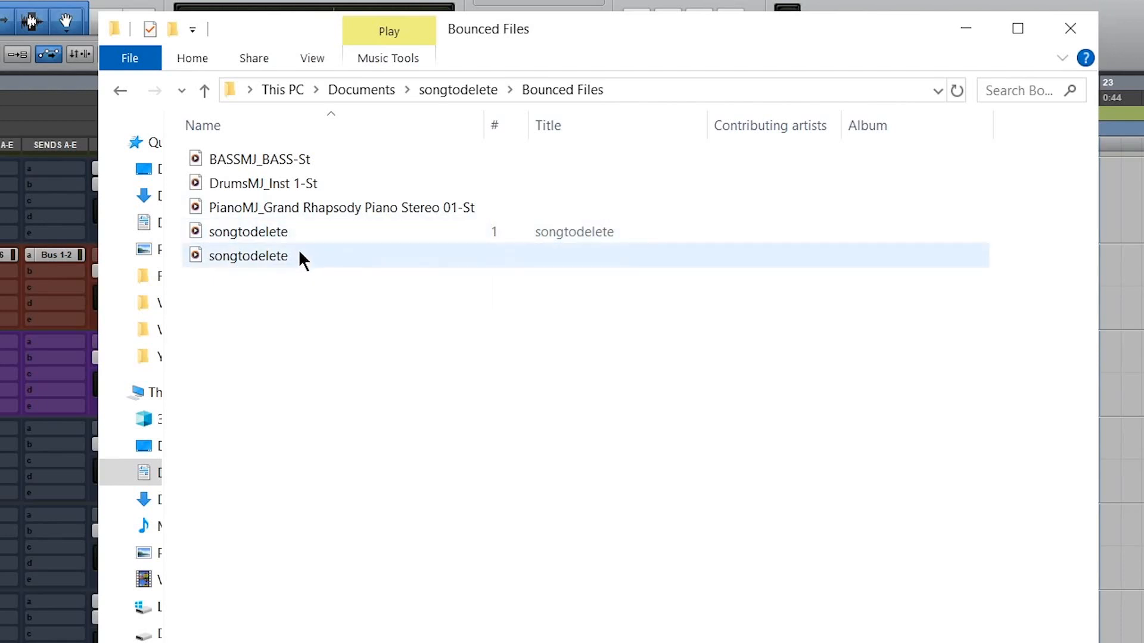
mouse_move(299, 251)
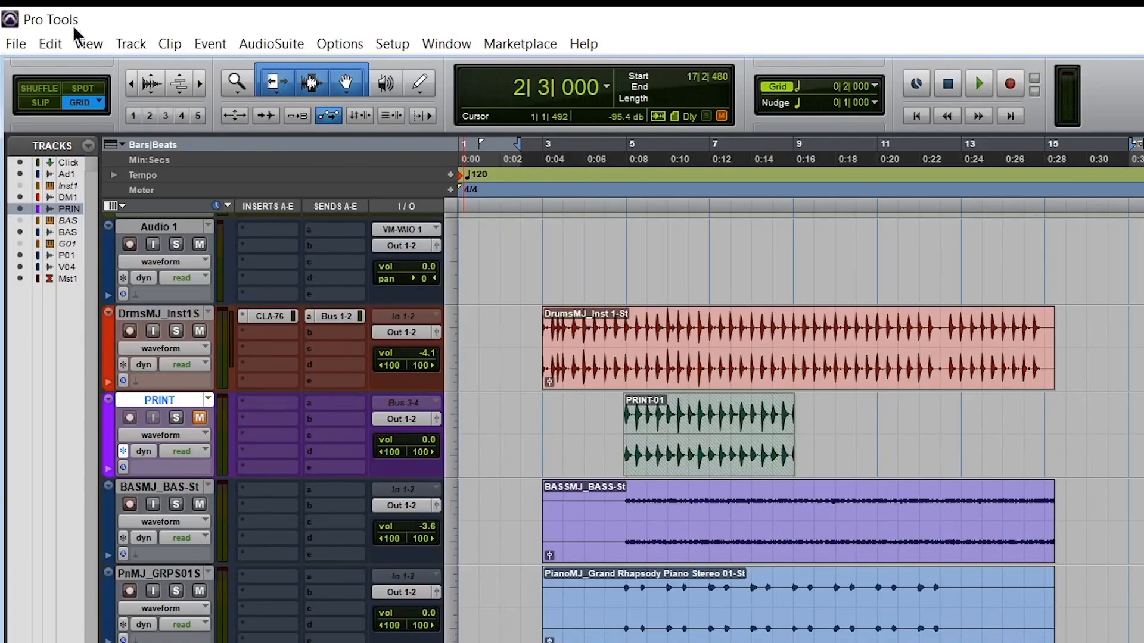
Step: Export the session's MIDI as a type 1 multitrack file named MIDI2 in the SongMj folder, with Real-Time Properties applied
left_click(14, 43)
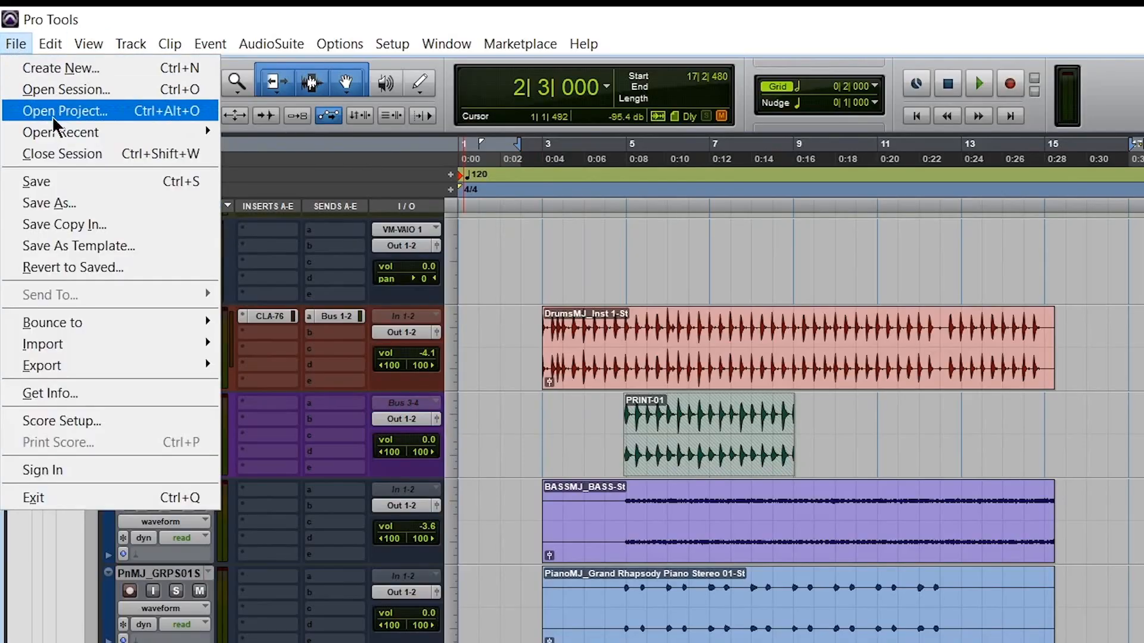
mouse_move(176, 359)
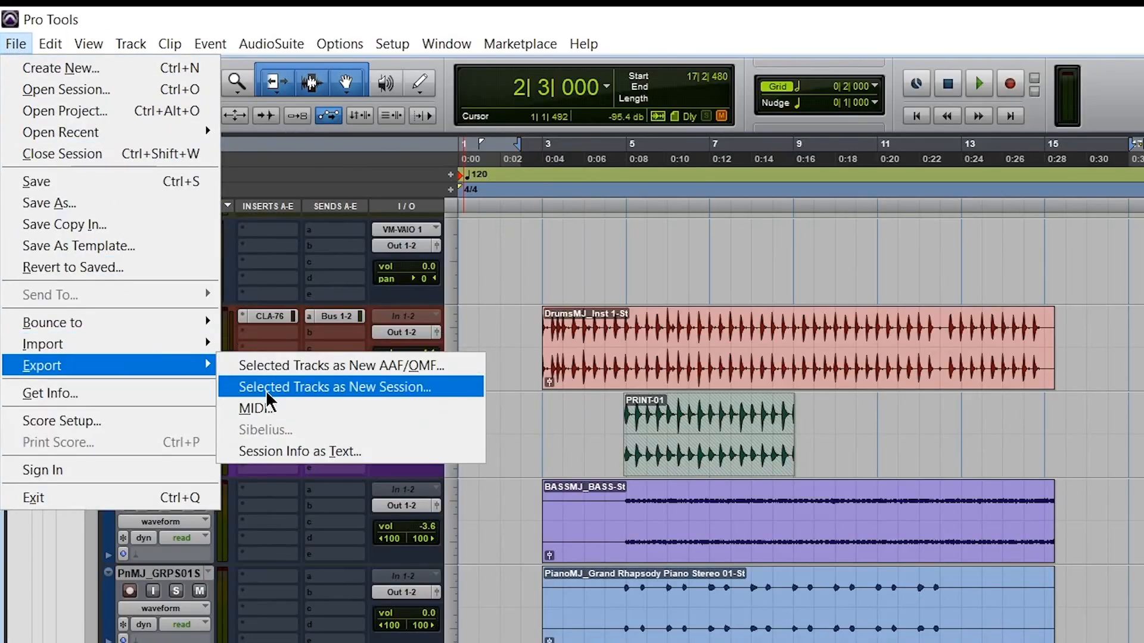
left_click(271, 411)
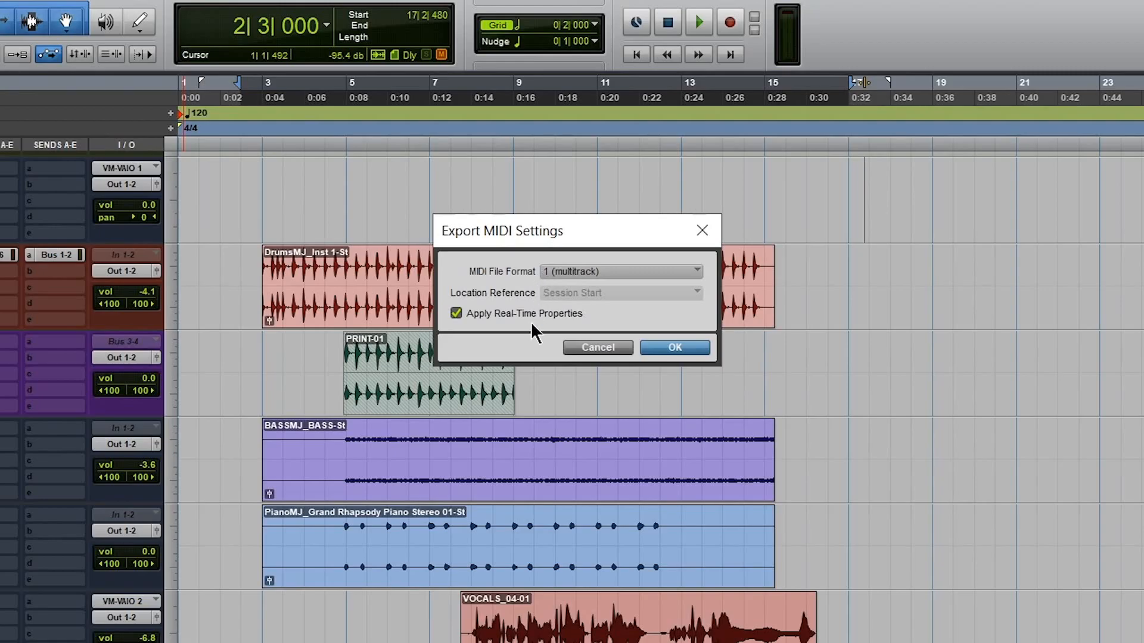
key("Return")
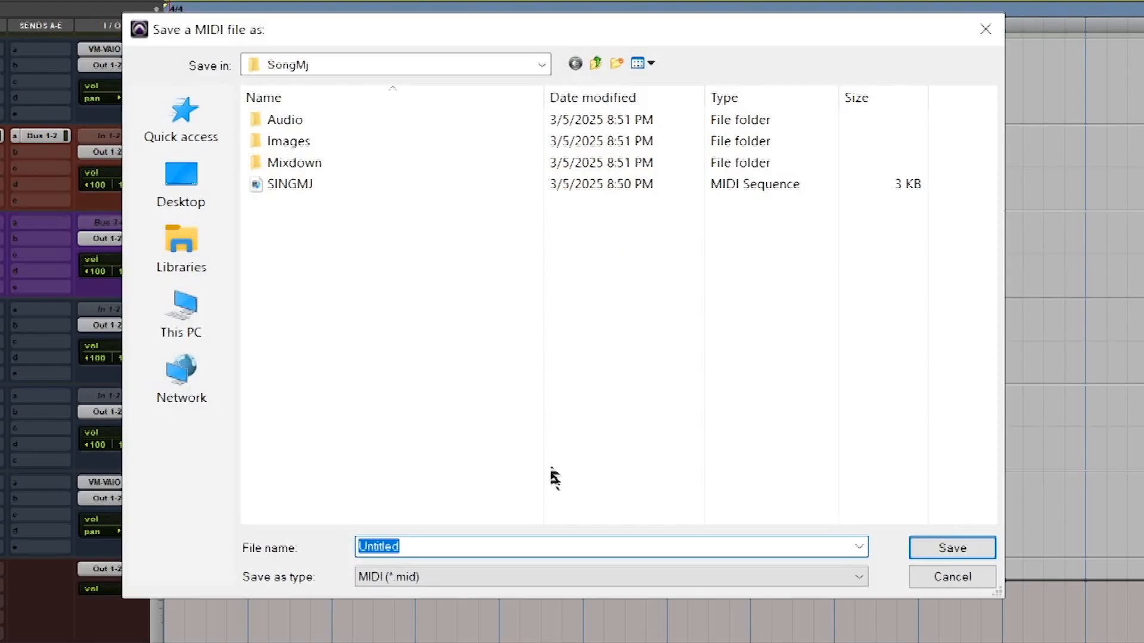
type("MIDI2")
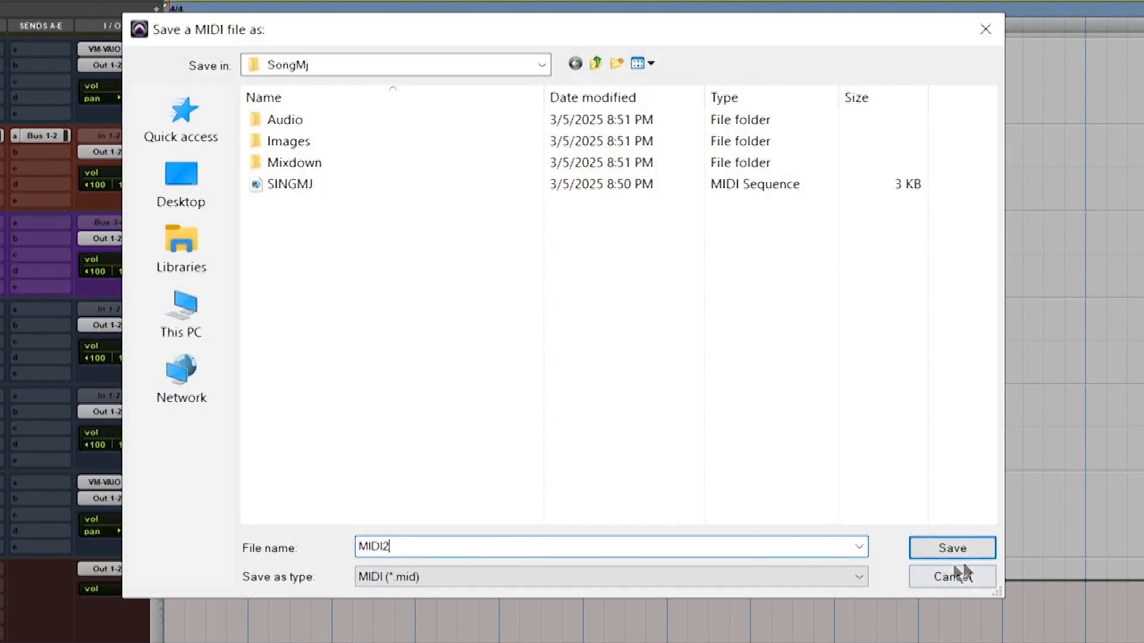
left_click(951, 548)
Step: Save a session copy including its audio files as Copy of songtodelete in the PT folder
left_click(11, 25)
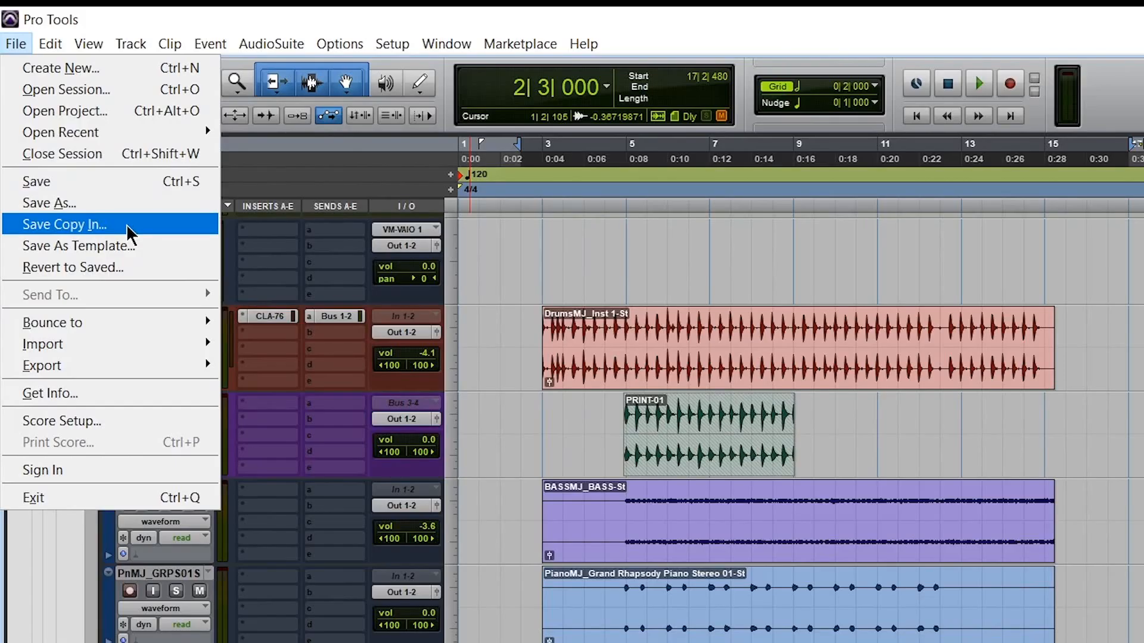
left_click(127, 224)
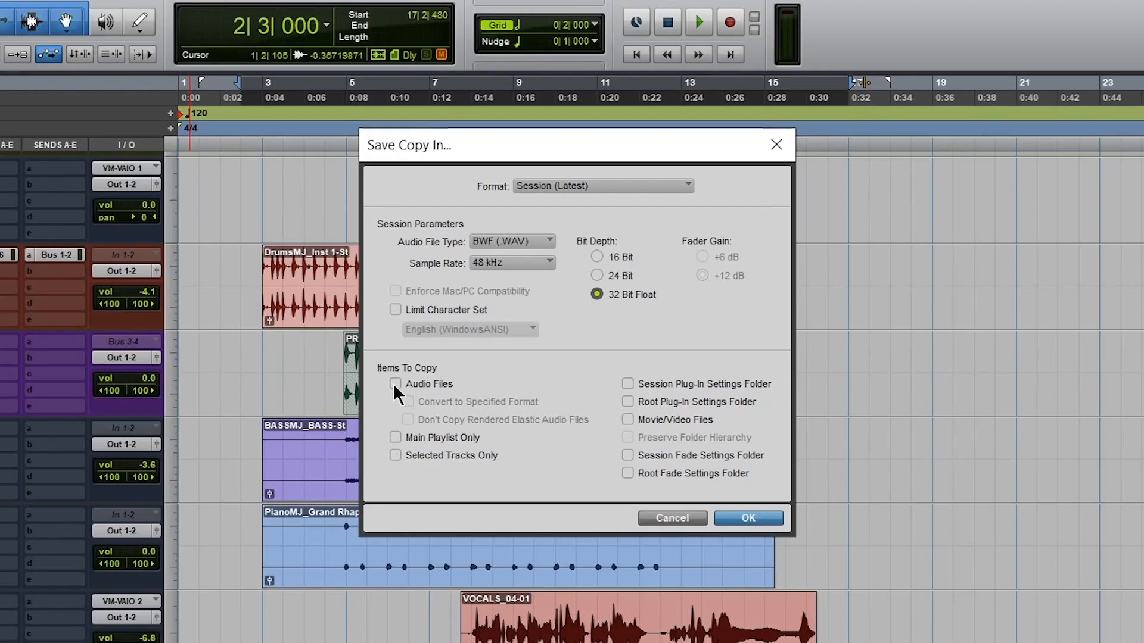
left_click(675, 445)
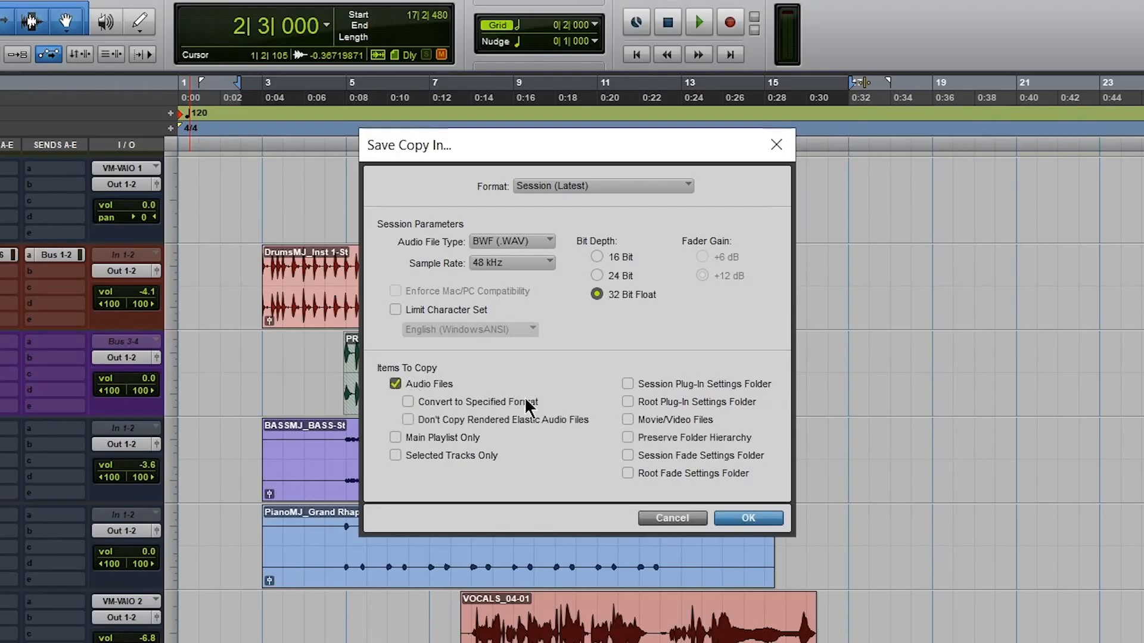
left_click(746, 519)
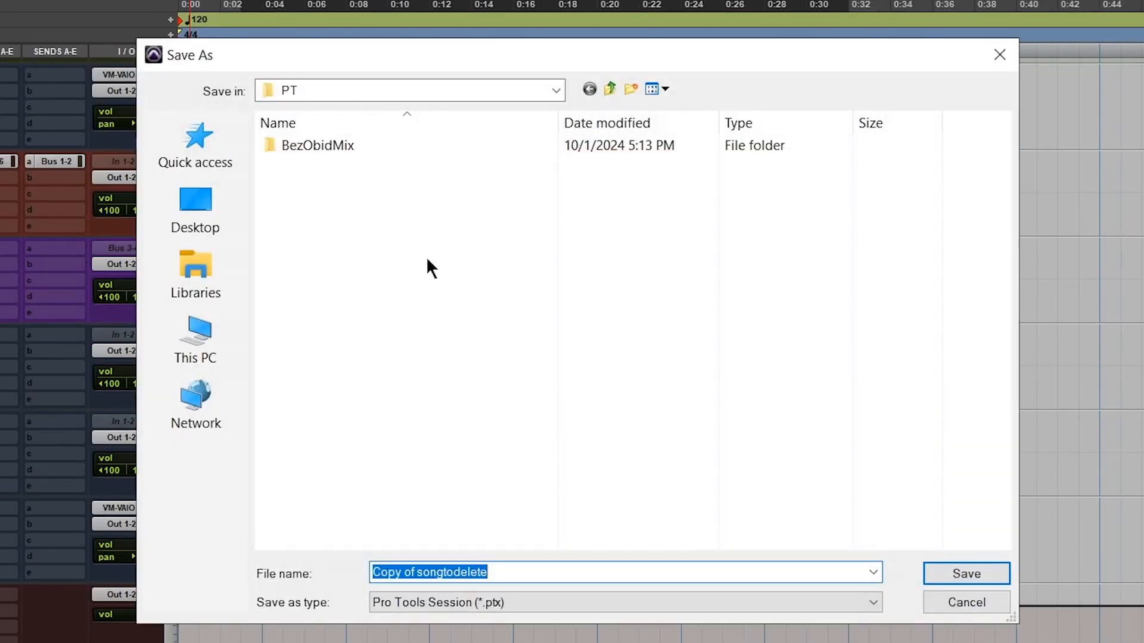
left_click(941, 573)
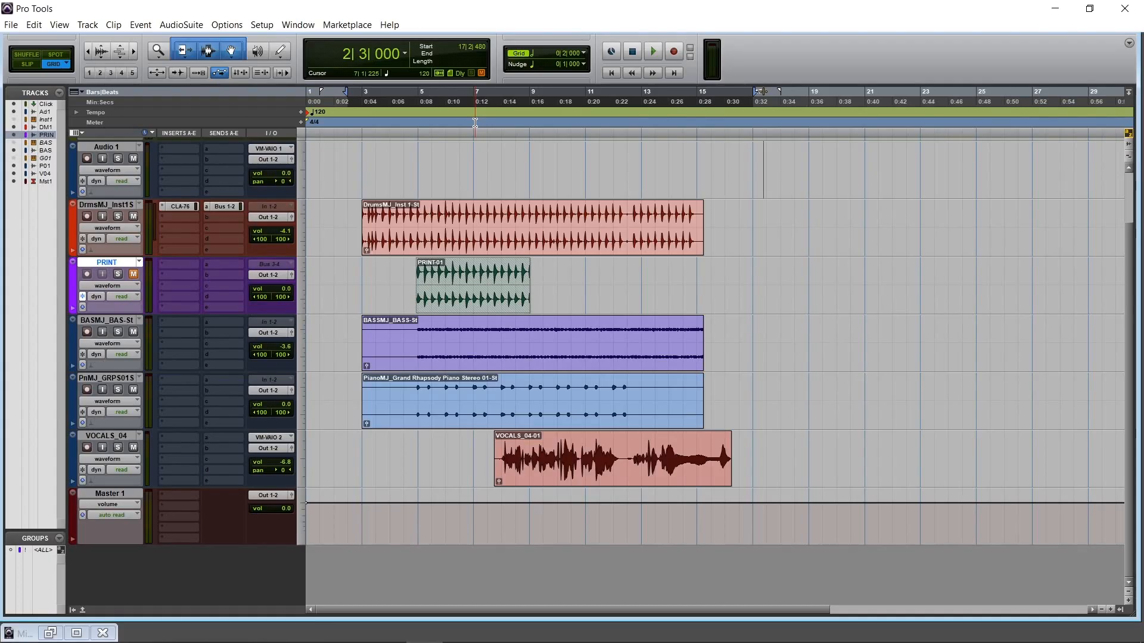
left_click(271, 24)
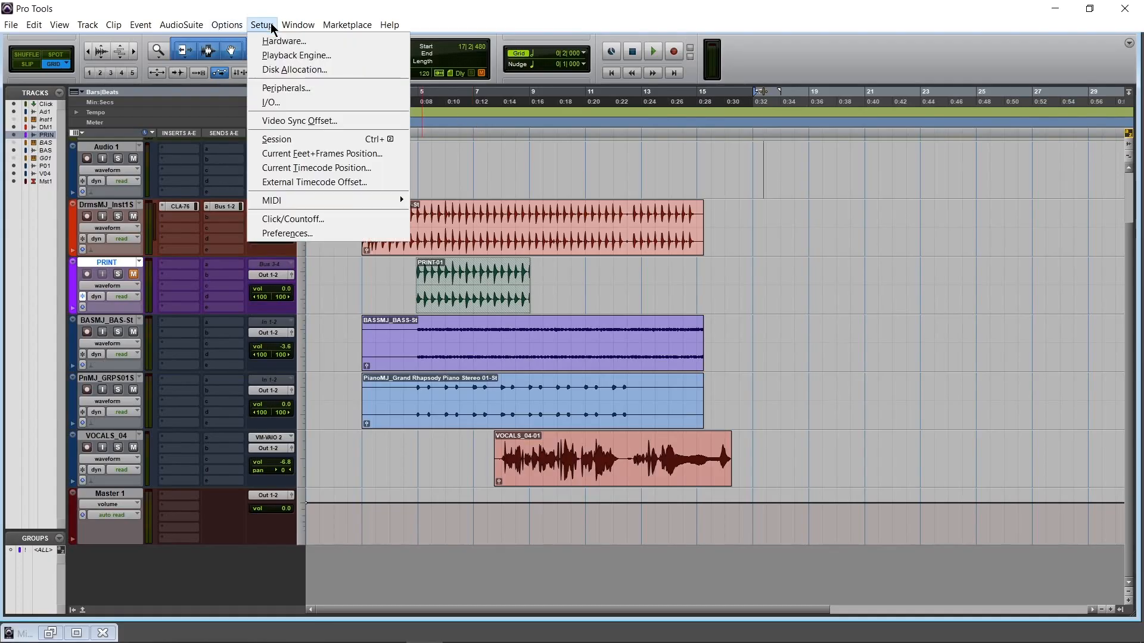
left_click(301, 25)
left_click(301, 25)
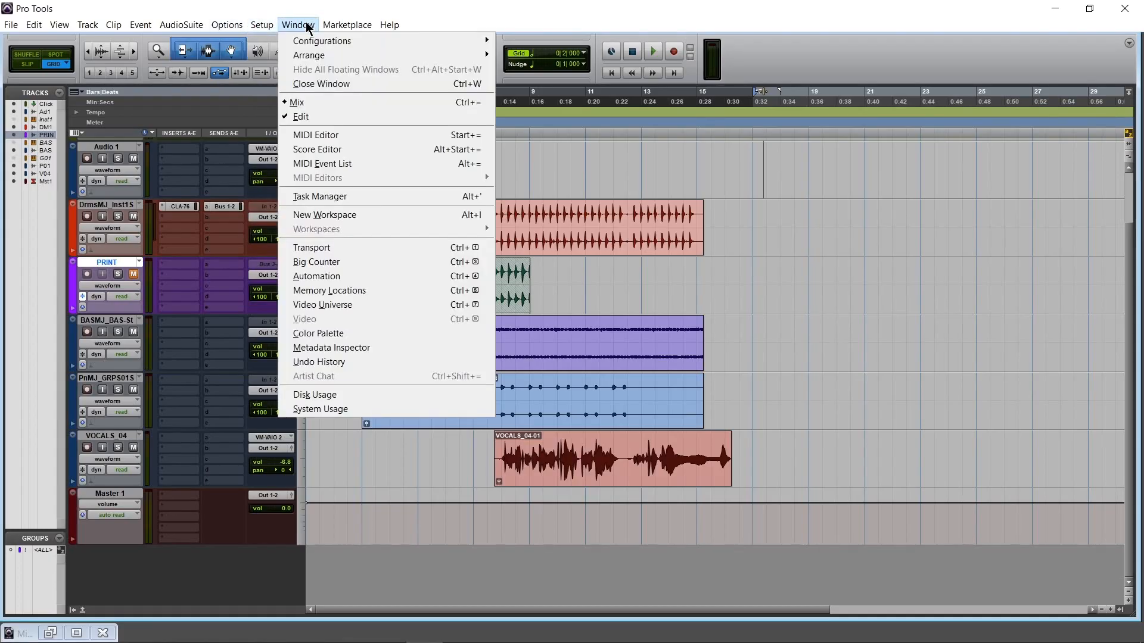
left_click(313, 24)
left_click(367, 25)
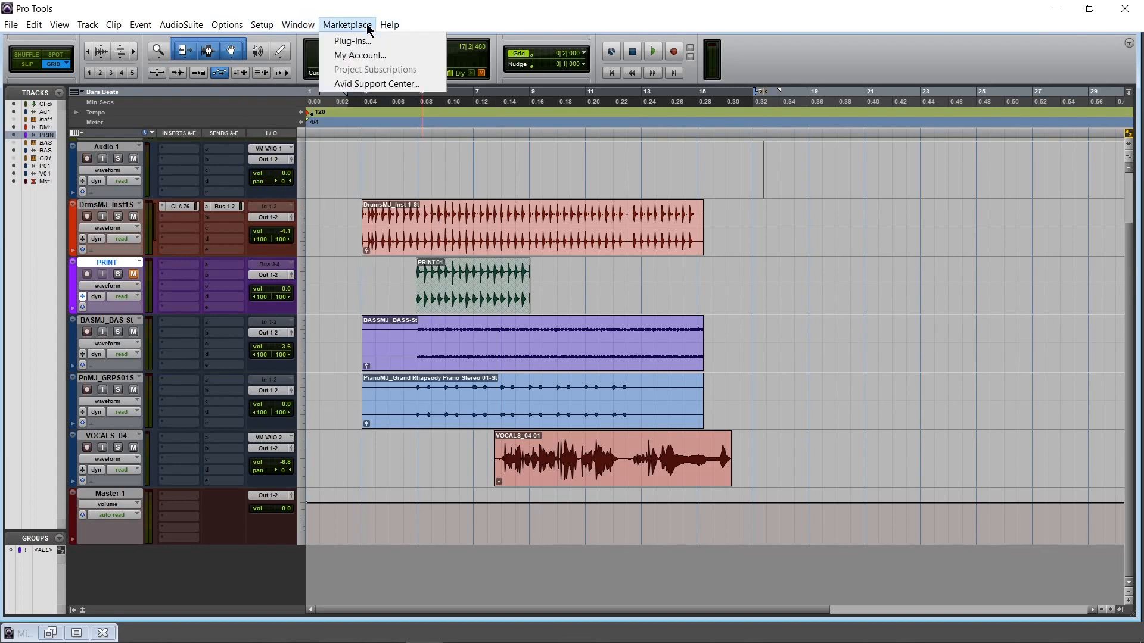
left_click(381, 25)
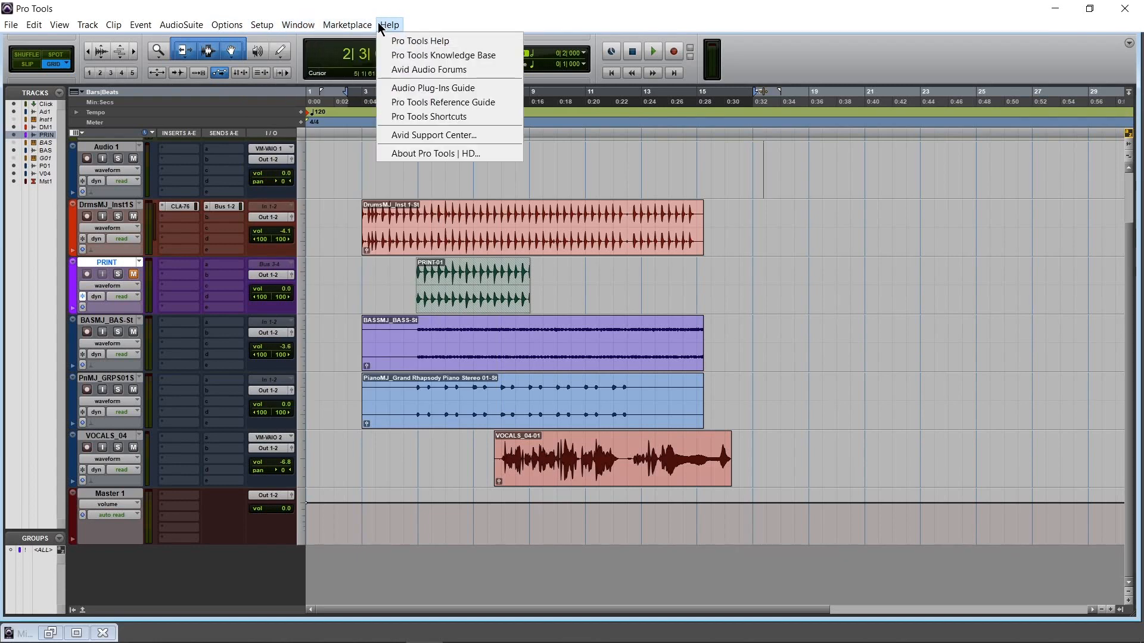
Step: Open the Marketplace My Account page, view it and close the Pro Tools Online window
left_click(351, 24)
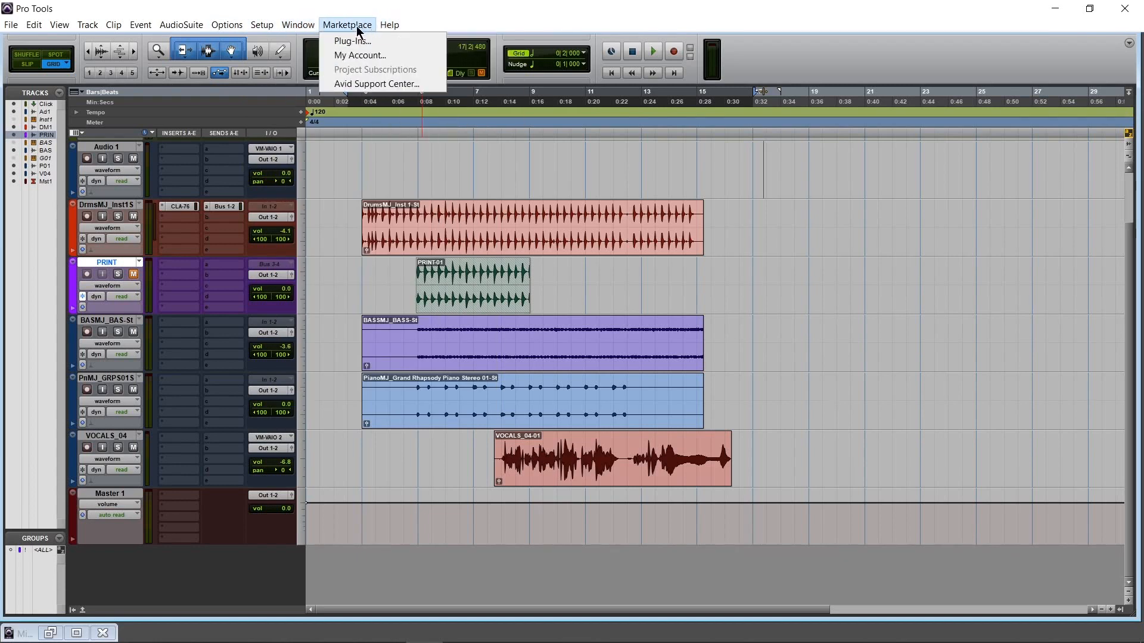
left_click(365, 56)
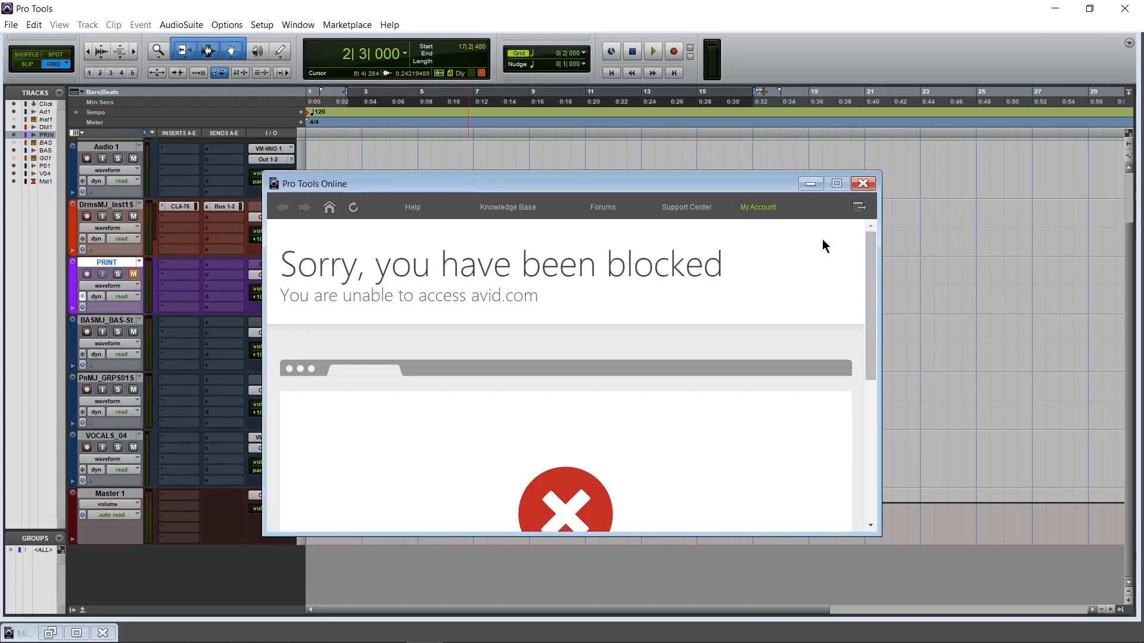
left_click(867, 184)
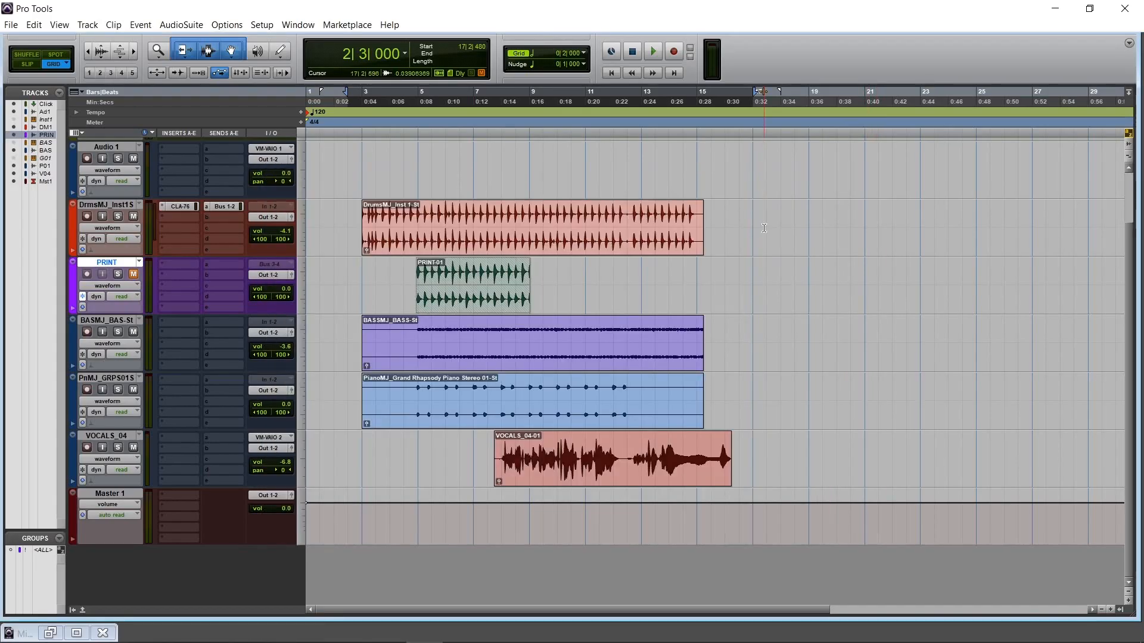